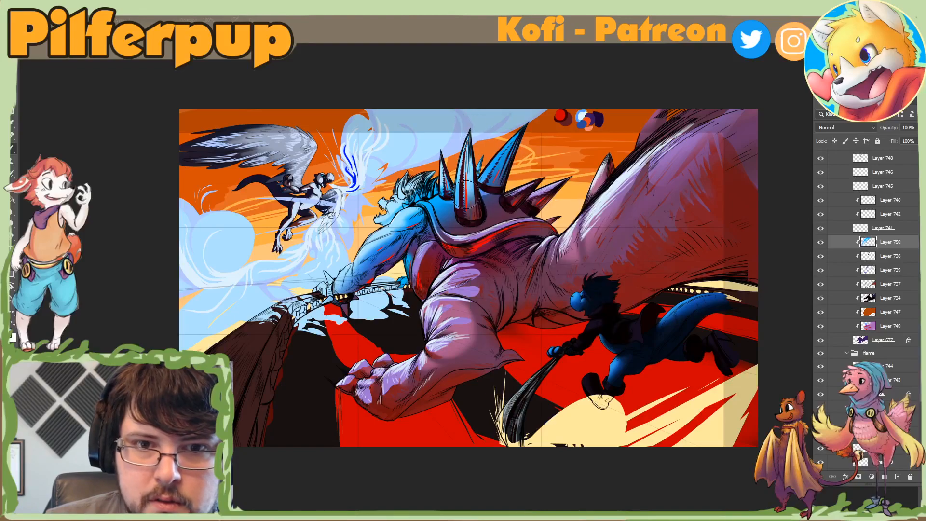
Step: Paint light blue highlights on the monster's back spikes and front foot claws, adjusting the brush between strokes
mouse_move(542, 116)
left_mouse_down()
mouse_move(498, 171)
mouse_move(550, 123)
left_mouse_up()
left_click_drag(541, 172, 532, 185)
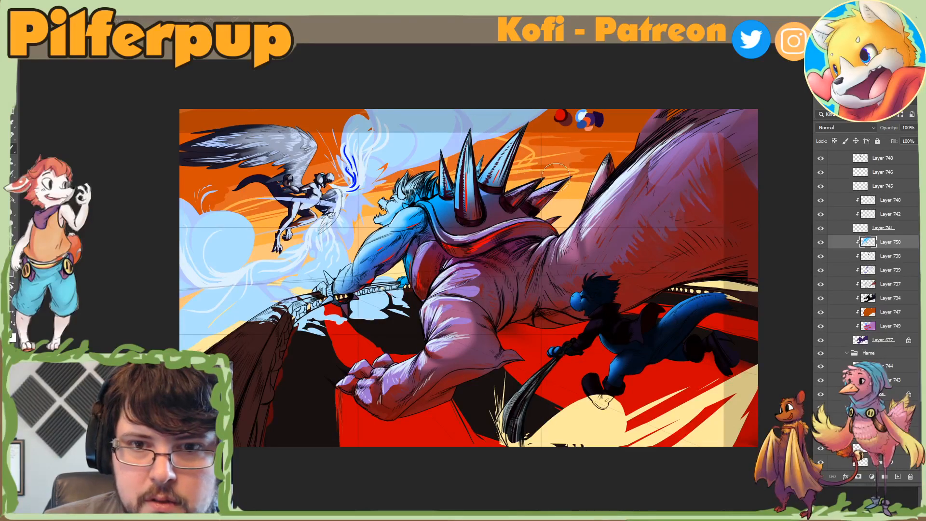
right_click(582, 163)
left_click(567, 237)
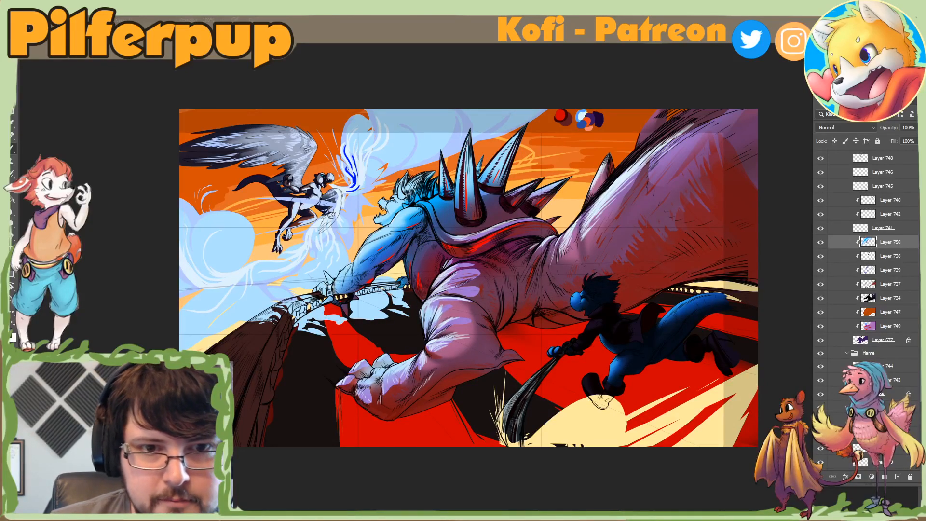
Step: Flip the canvas horizontally and add a new layer above Layer 750
key("h")
left_click(899, 476)
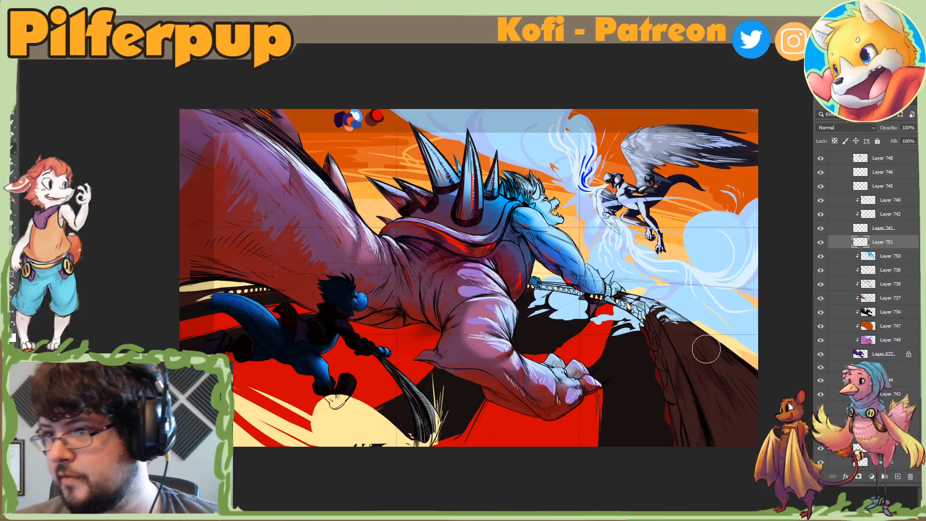
Step: Set the foreground color to dark navy #171c27
key("n")
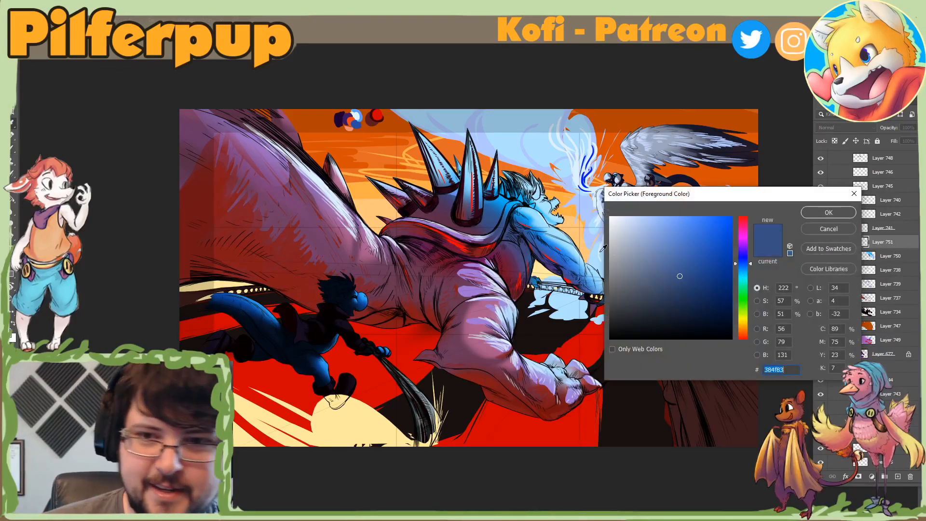
left_click_drag(725, 297, 734, 320)
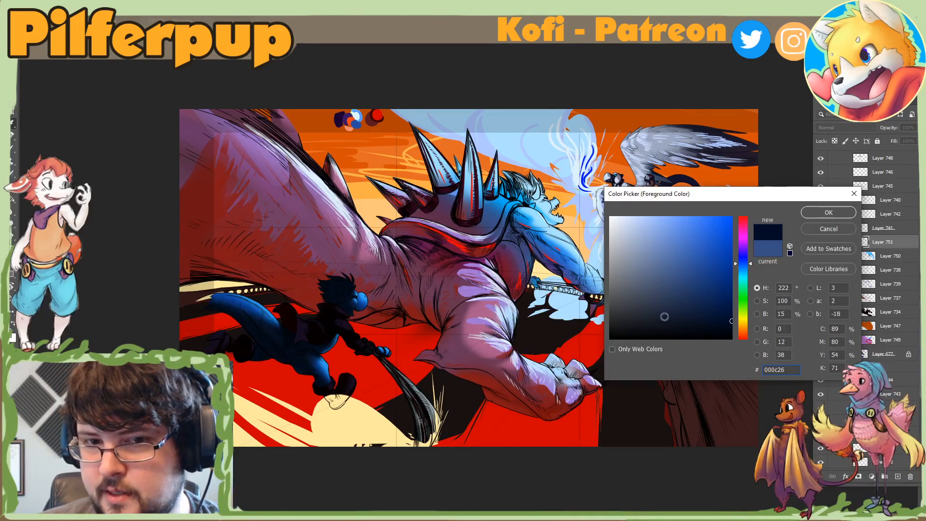
left_click(654, 315)
left_click_drag(655, 320, 660, 321)
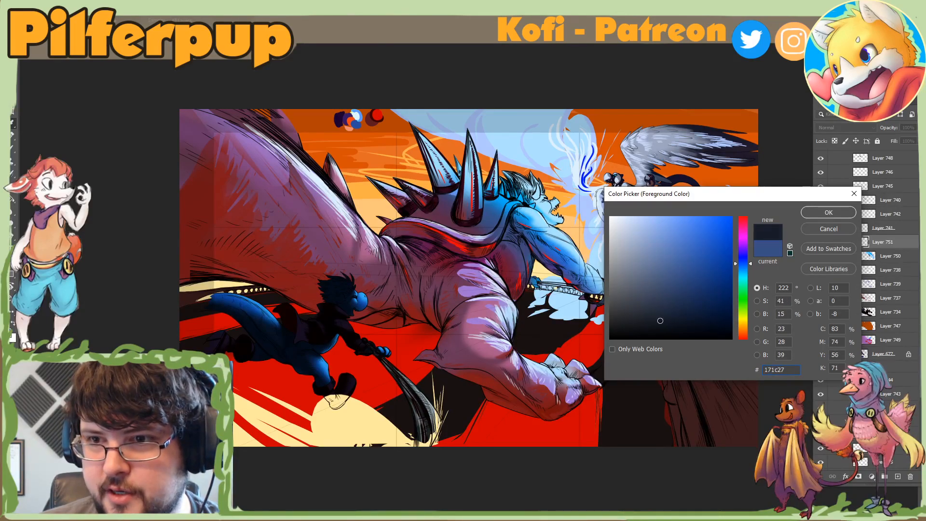
left_click(829, 213)
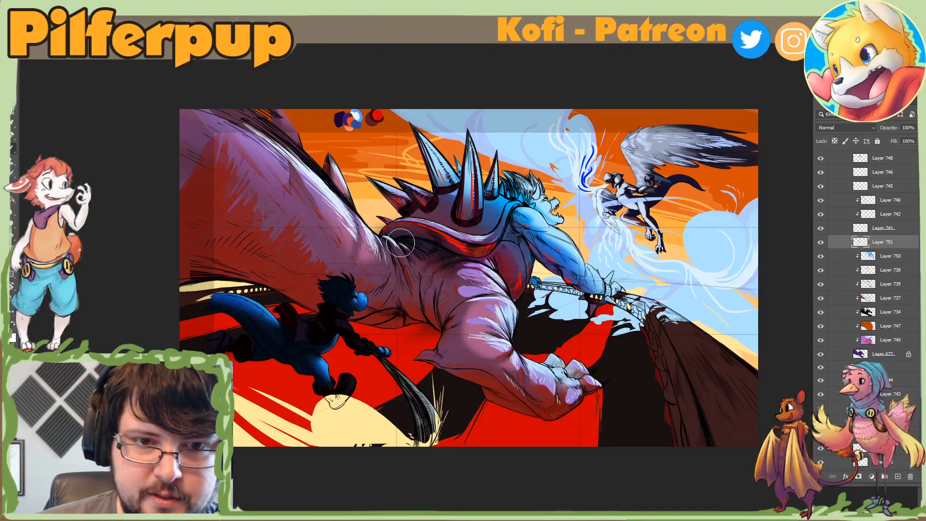
Step: Shade the monster's belly and hip in dark navy with a soft brush, undoing the last stroke on the thigh
mouse_move(437, 248)
left_mouse_down()
mouse_move(411, 241)
mouse_move(430, 263)
mouse_move(434, 301)
mouse_move(405, 250)
mouse_move(419, 281)
mouse_move(393, 246)
mouse_move(416, 265)
mouse_move(521, 292)
mouse_move(422, 252)
mouse_move(444, 260)
mouse_move(406, 301)
left_mouse_up()
right_click(415, 266)
left_click(522, 287)
left_click_drag(363, 242, 306, 205)
key("ctrl+z")
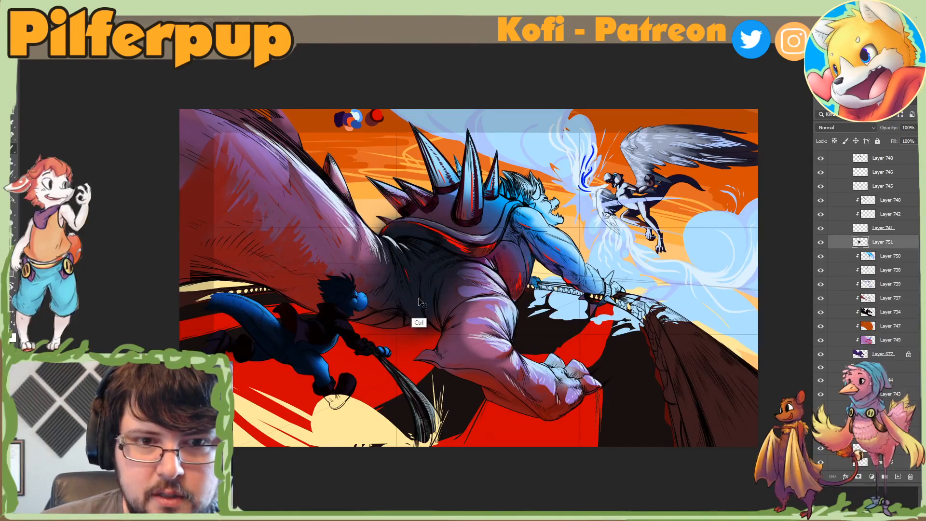
Step: Clip the new layer to the layer below and darken the underside of the raised thigh with large soft strokes
right_click(883, 244)
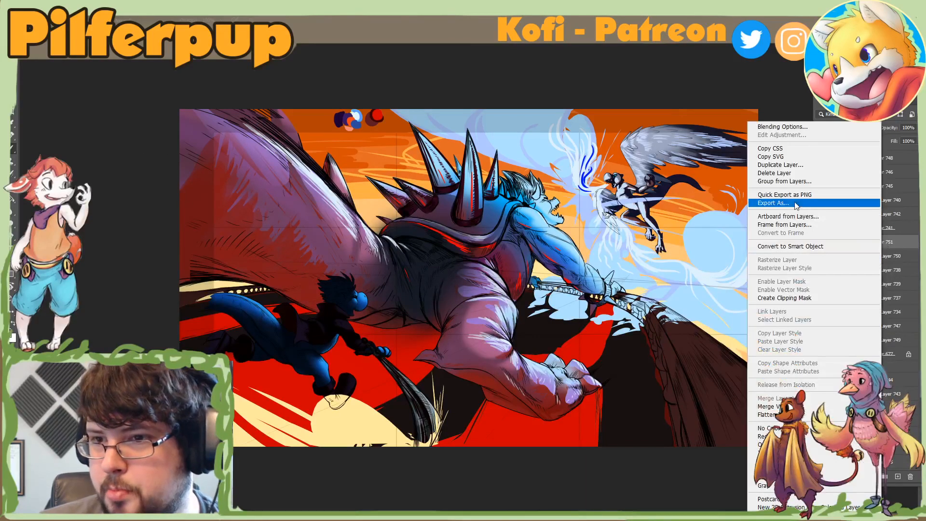
left_click(794, 298)
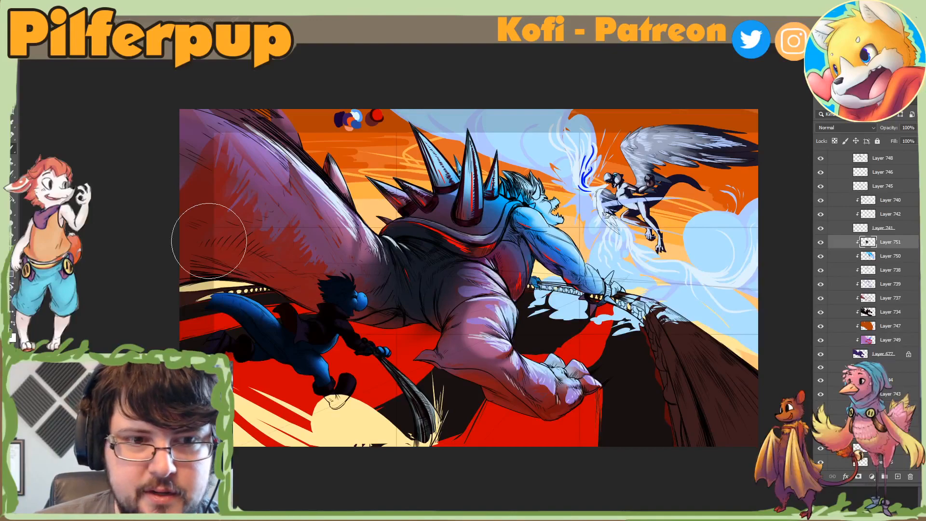
left_click_drag(209, 240, 307, 292)
left_click_drag(200, 207, 311, 256)
left_click_drag(129, 272, 276, 330)
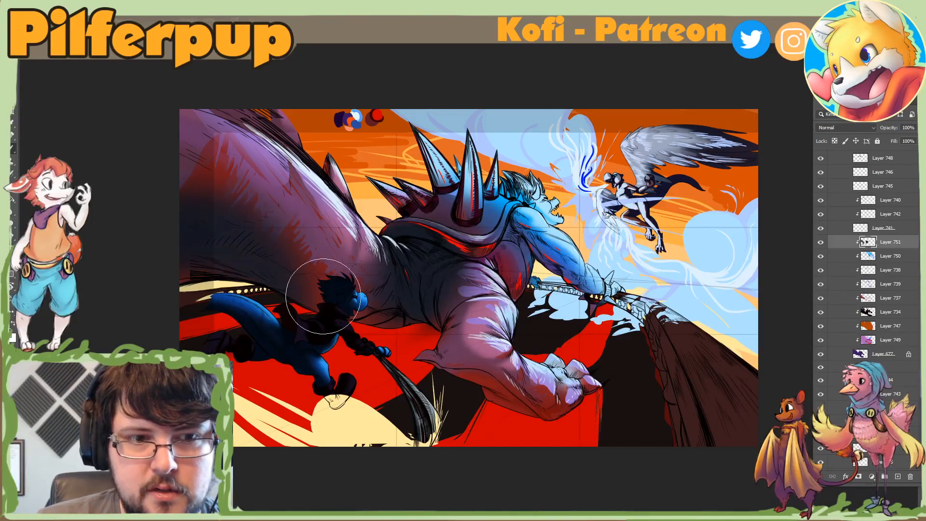
left_click_drag(299, 246, 328, 294)
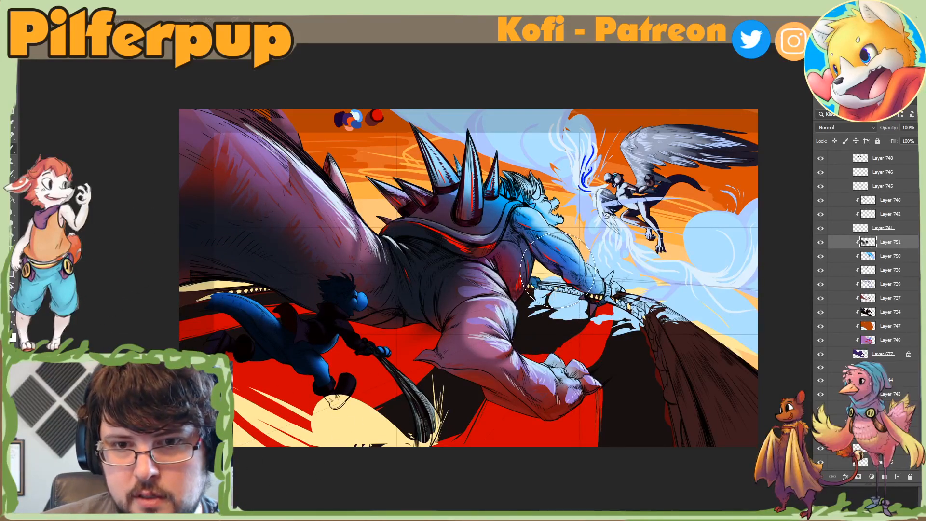
Step: Select the monster's chest area between the armor edge and the outstretched arm with the Lasso tool
right_click(522, 261)
left_click(645, 292)
left_click(714, 196)
key("l")
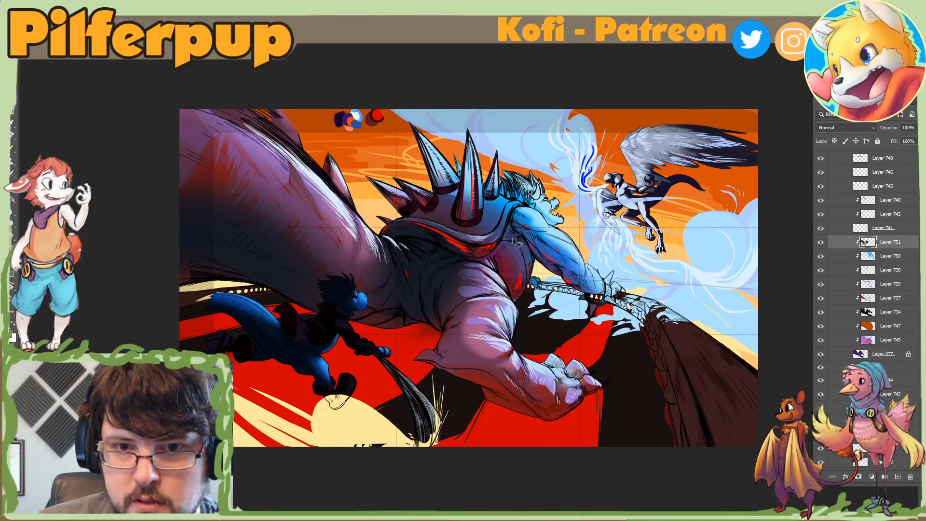
left_click_drag(511, 224, 529, 245)
left_click_drag(550, 293, 520, 308)
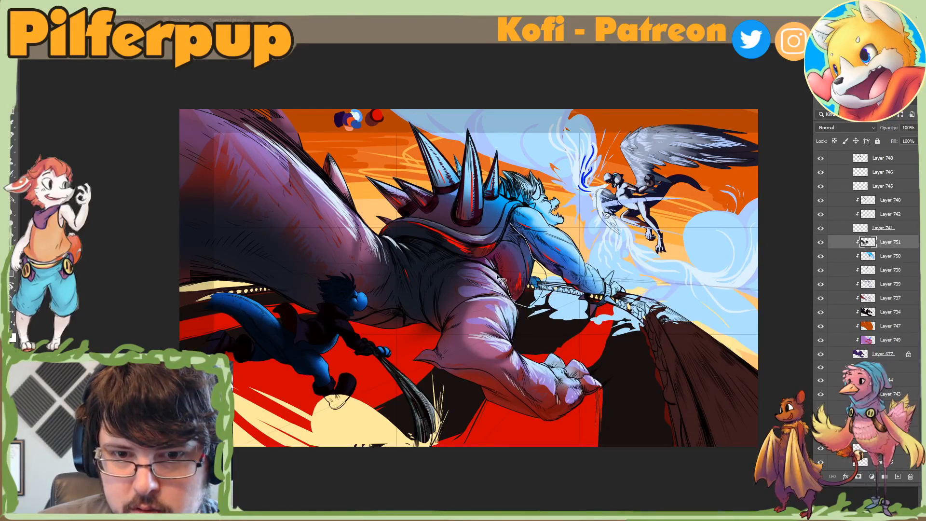
left_click_drag(481, 261, 512, 224)
key("b")
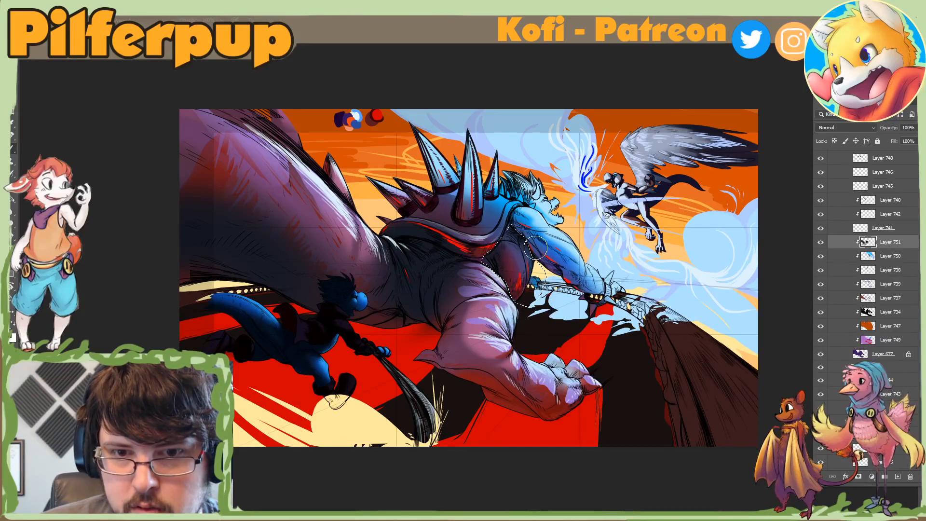
Step: Shade the selected chest area in dark navy with the resized soft brush and clear the selection
right_click(539, 245)
left_click(592, 269)
left_click_drag(521, 246, 528, 284)
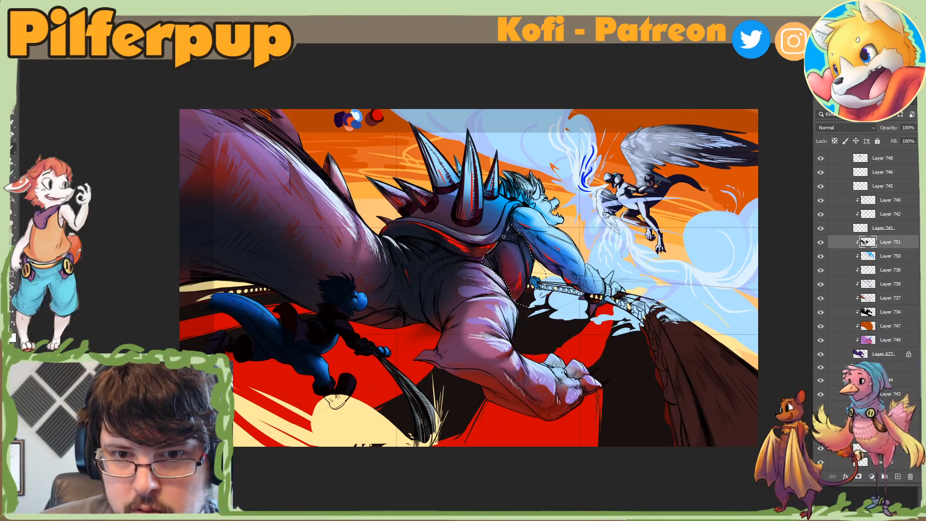
key("ctrl+d")
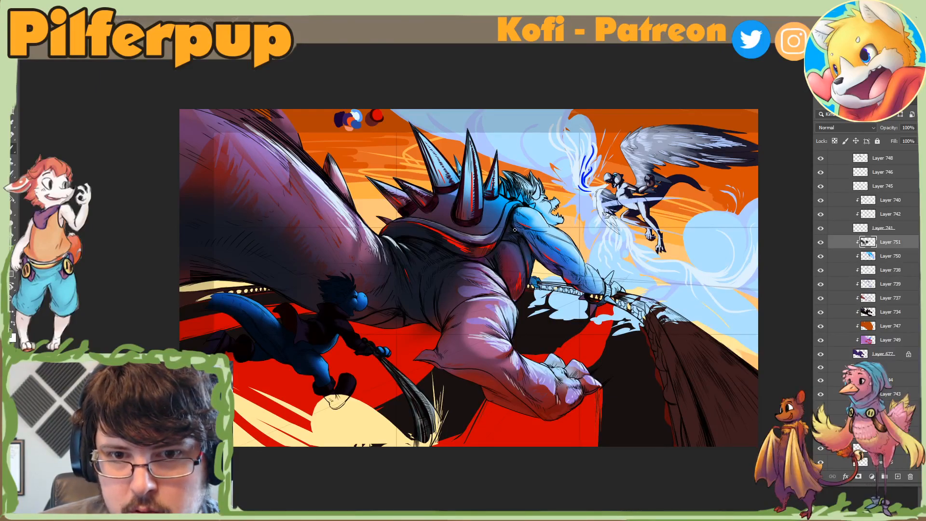
Step: Darken the crease where the raised thigh meets the hip with a resized Soft Round brush, redoing the first stroke
right_click(490, 247)
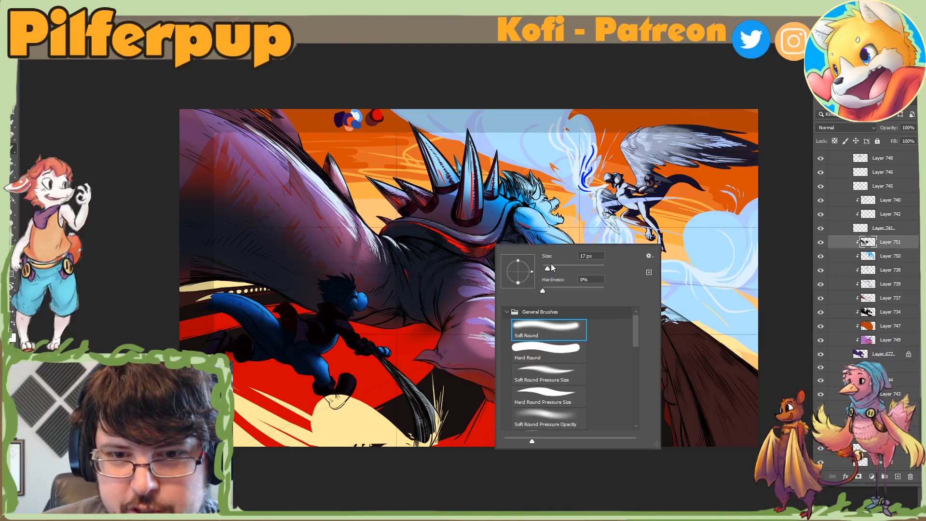
left_click(478, 254)
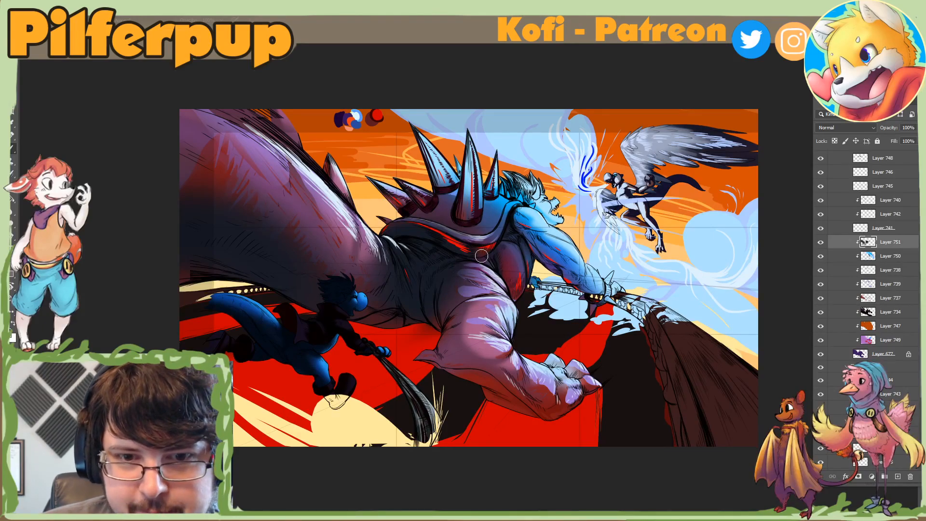
right_click(482, 247)
key("Return")
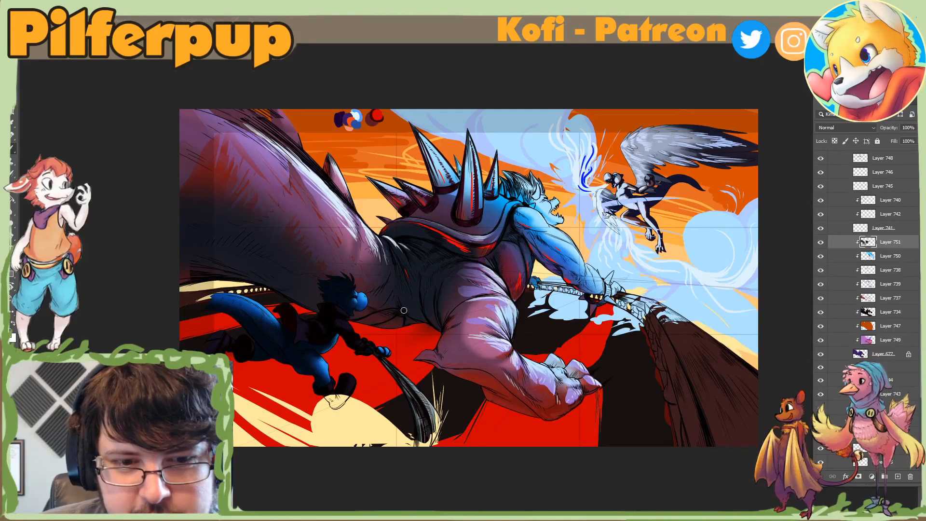
mouse_move(357, 216)
left_mouse_down()
mouse_move(338, 286)
mouse_move(356, 275)
left_mouse_up()
right_click(357, 228)
left_click_drag(423, 256, 442, 256)
key("Return")
left_click_drag(357, 241, 351, 276)
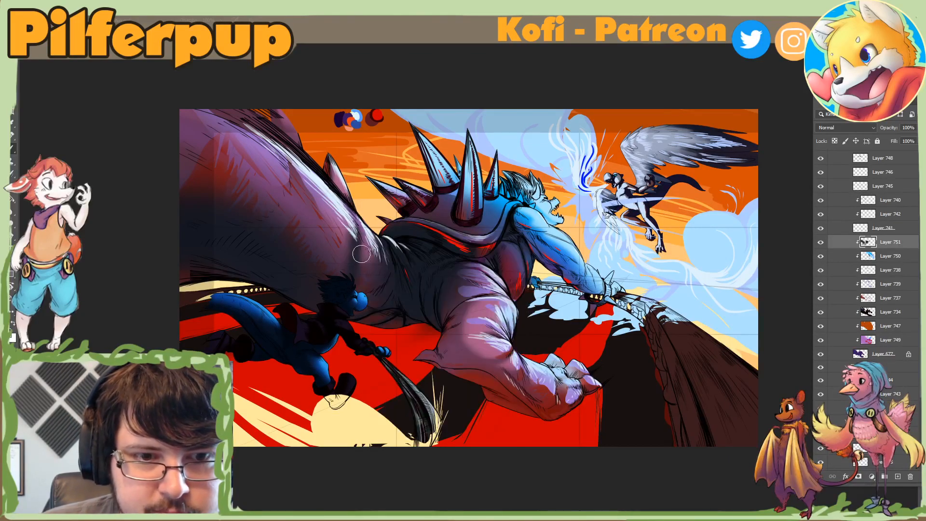
key("ctrl+z")
left_click_drag(362, 222, 354, 289)
left_click_drag(361, 234, 349, 285)
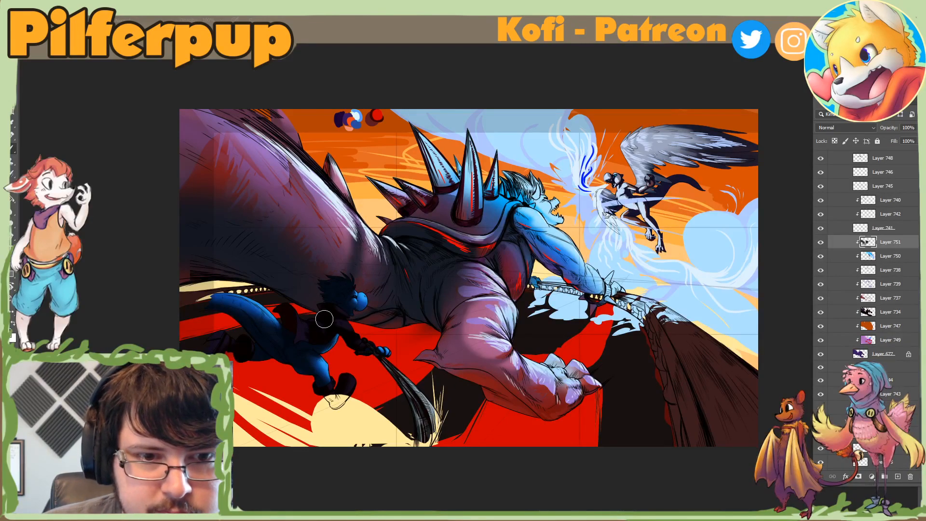
Step: Shade the upper part and folds of the raised thigh with the Soft Round brush, varying its size from 177 px to 48 px
right_click(298, 199)
left_click_drag(379, 225, 391, 225)
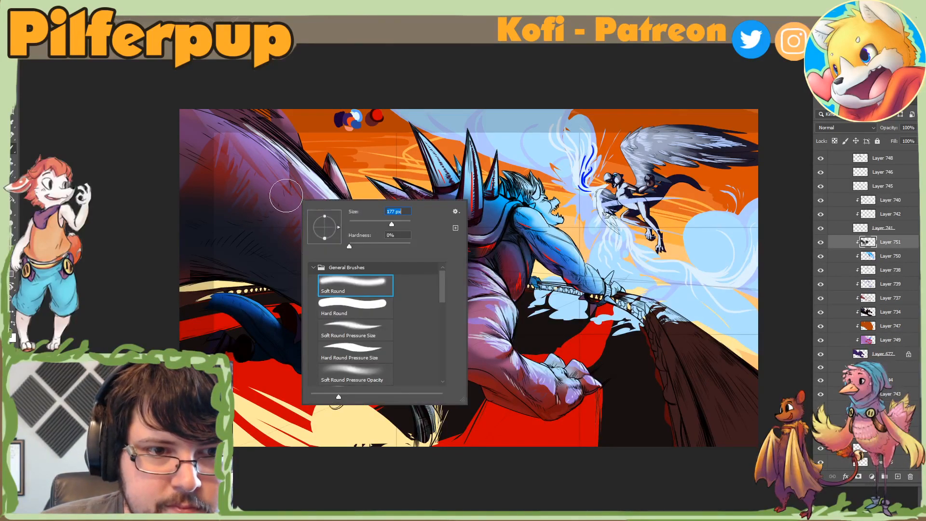
left_click(285, 197)
left_click_drag(185, 153, 210, 161)
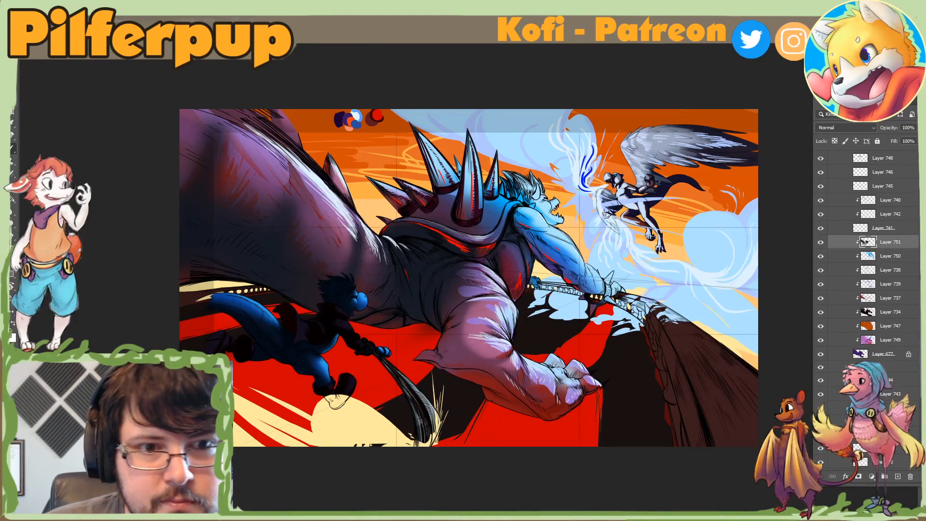
right_click(588, 340)
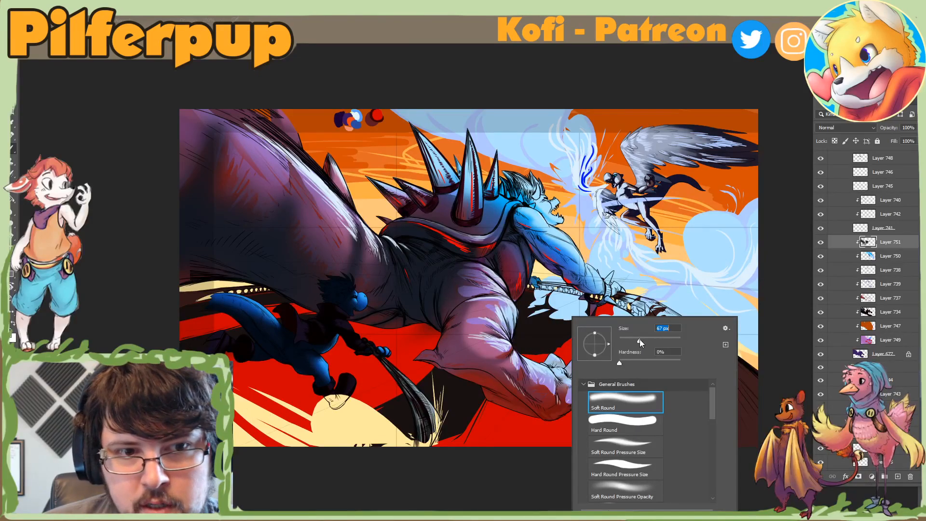
left_click_drag(289, 183, 293, 207)
key("ctrl+z")
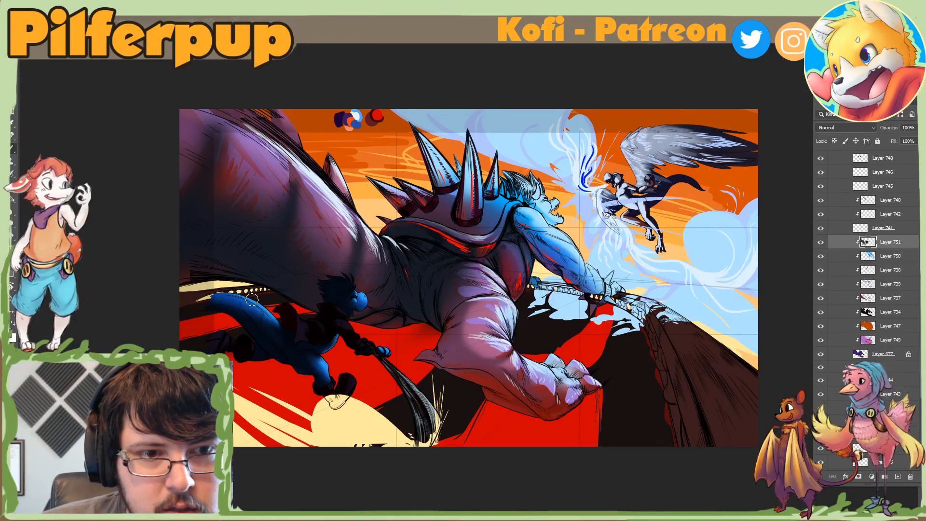
right_click(375, 253)
left_click_drag(438, 274, 431, 274)
left_click(382, 265)
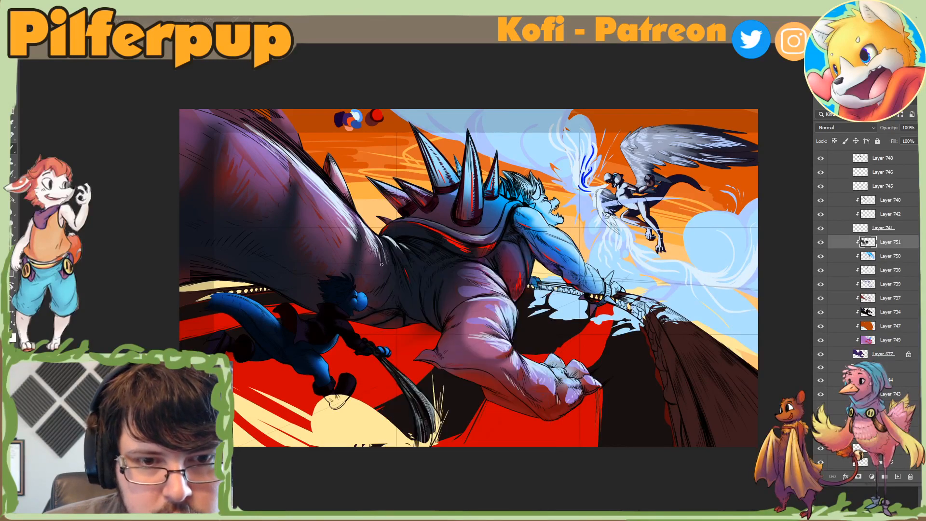
Step: Shade the monster's upper arm below the shoulder with the Soft Round brush at 48 px
right_click(476, 270)
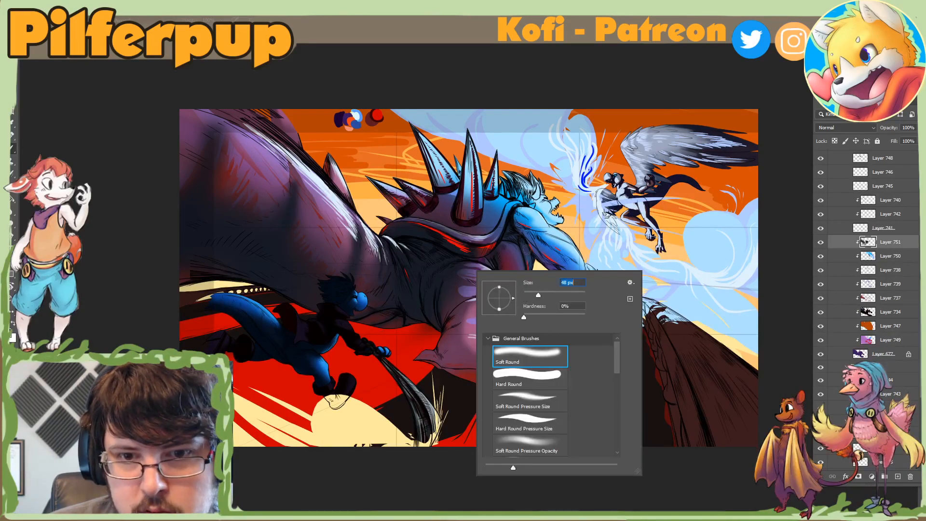
key("Return")
mouse_move(520, 227)
left_mouse_down()
mouse_move(559, 254)
mouse_move(562, 244)
left_mouse_up()
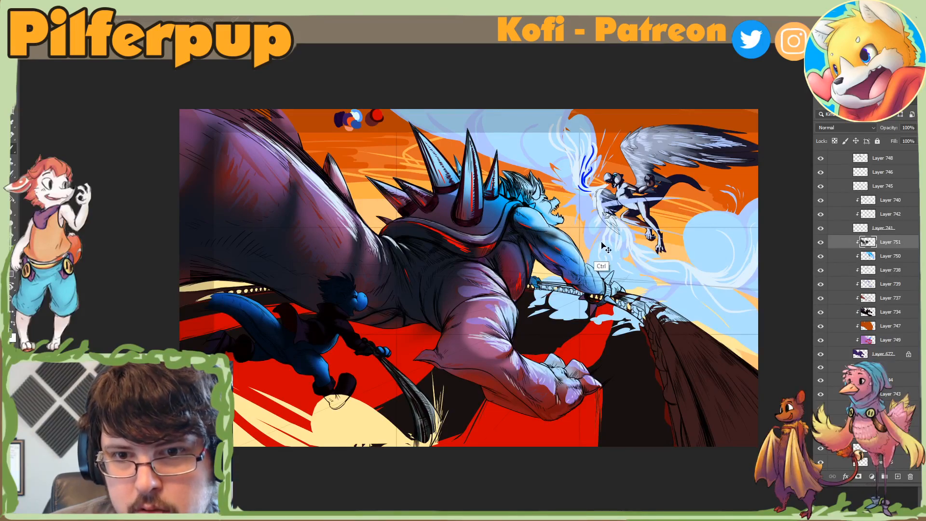
Step: Darken the outstretched arm from shoulder to wrist with the Soft Round Pressure Size brush at 89 px, sampling colors near the shoulder
right_click(609, 259)
left_click(668, 388)
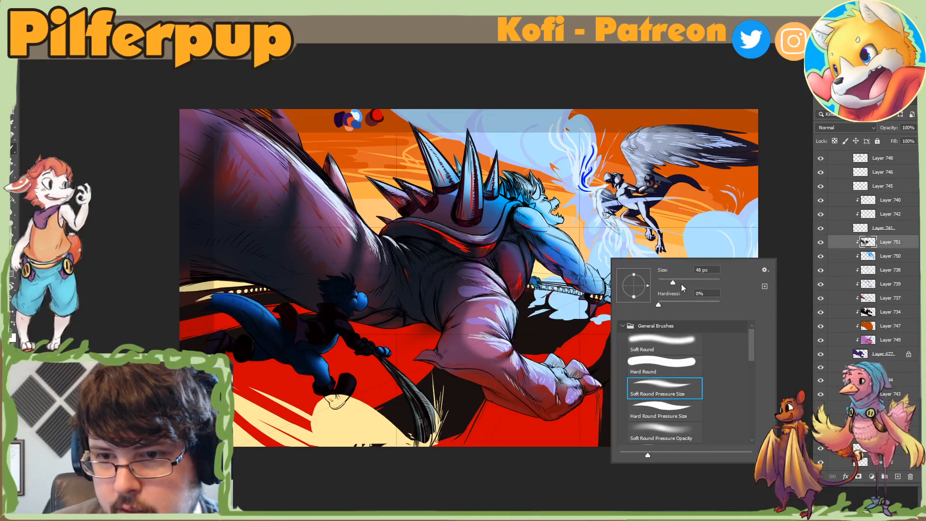
key("Return")
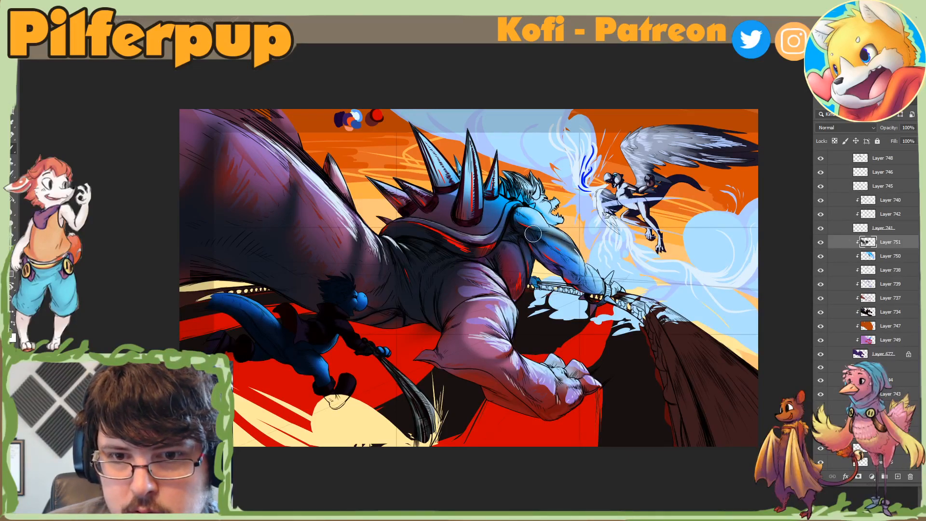
left_click_drag(526, 231, 566, 266)
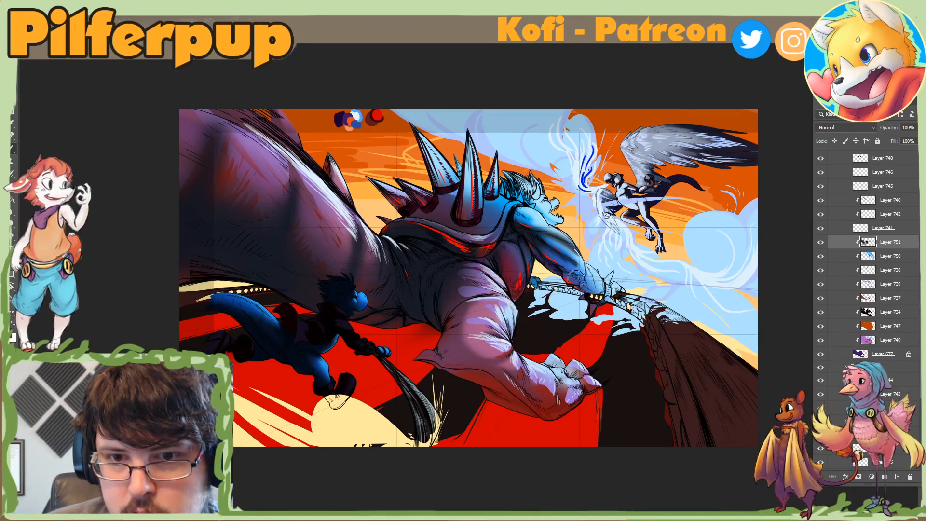
mouse_move(519, 225)
left_mouse_down()
mouse_move(546, 233)
mouse_move(530, 220)
mouse_move(552, 250)
mouse_move(542, 230)
mouse_move(512, 215)
mouse_move(545, 245)
mouse_move(546, 220)
mouse_move(522, 209)
mouse_move(520, 234)
mouse_move(533, 225)
mouse_move(525, 213)
mouse_move(522, 238)
mouse_move(516, 209)
mouse_move(522, 233)
mouse_move(517, 212)
mouse_move(558, 244)
mouse_move(543, 263)
mouse_move(524, 231)
mouse_move(591, 293)
left_mouse_up()
left_click(526, 219, "alt")
left_click(527, 217, "alt")
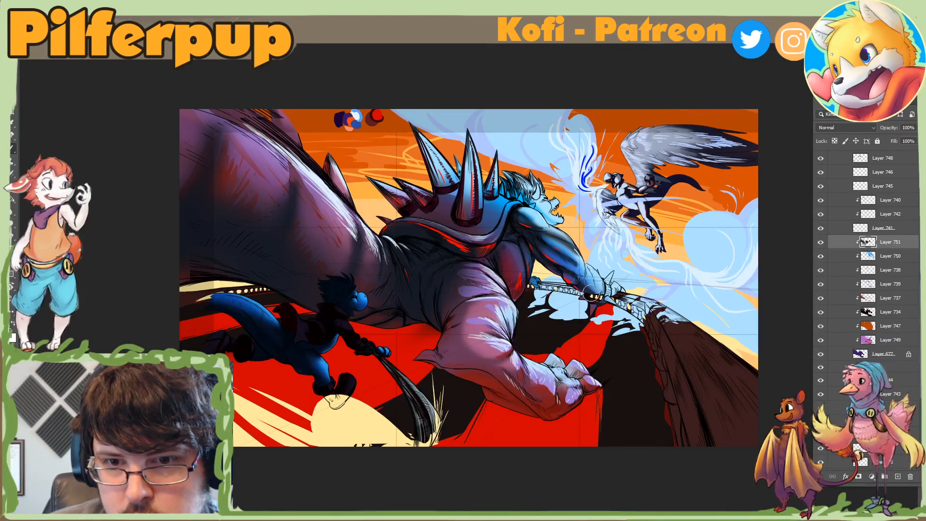
right_click(610, 264)
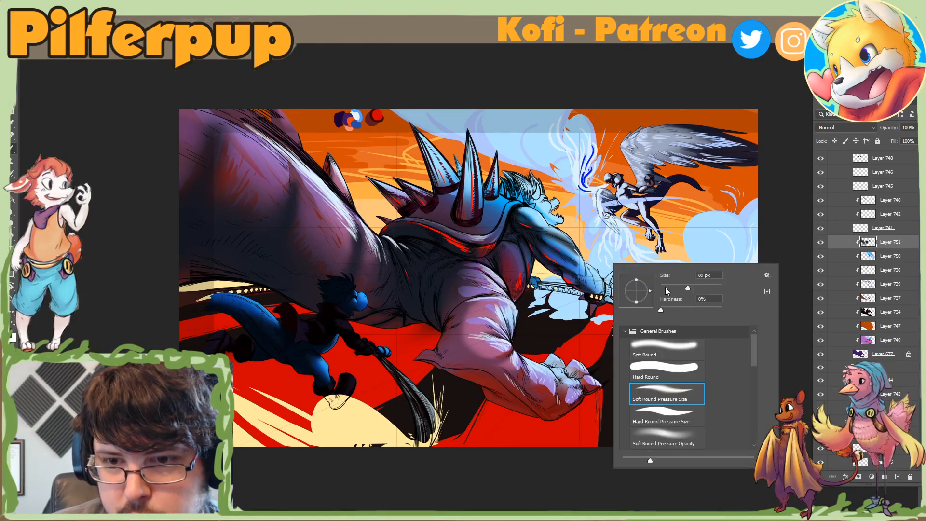
key("Return")
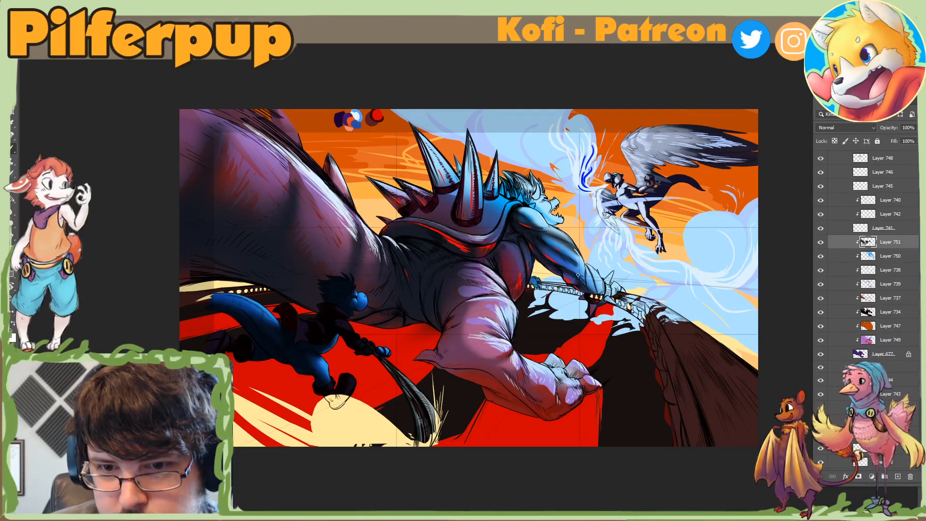
Step: Darken the spikes on the monster's back with a resized Soft Round Pressure Size brush
right_click(622, 283)
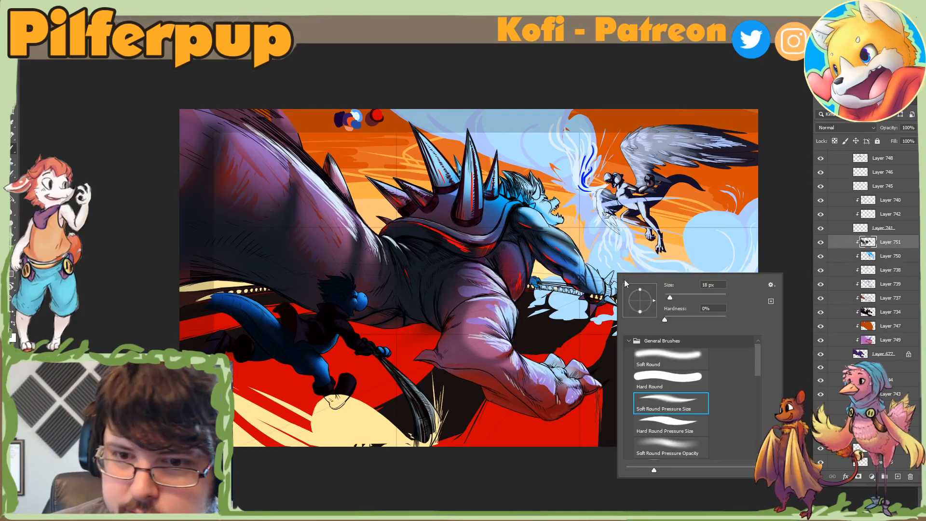
key("Return")
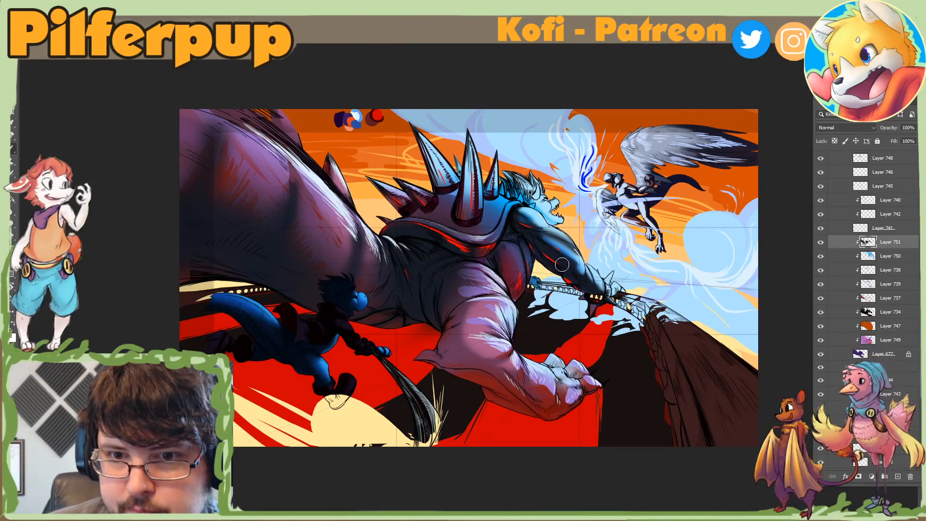
left_click_drag(465, 193, 464, 207)
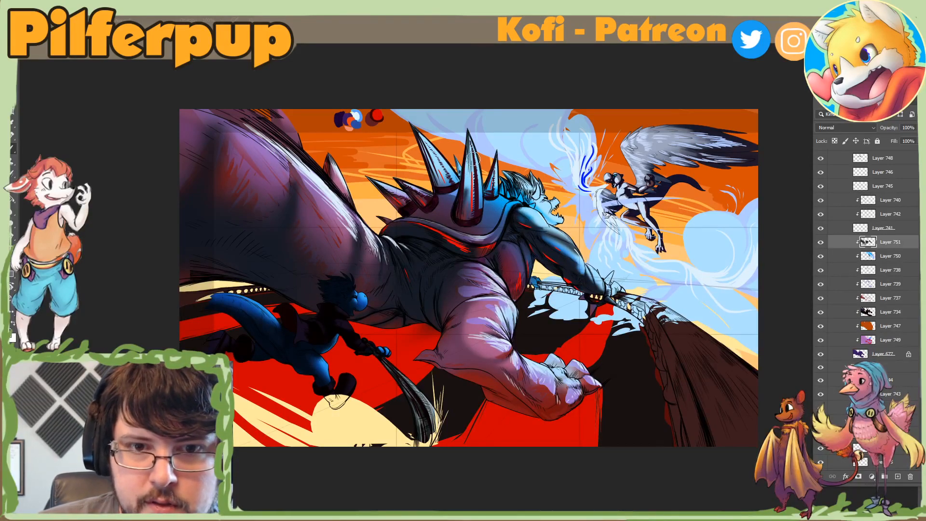
mouse_move(475, 157)
left_mouse_down()
mouse_move(460, 219)
mouse_move(469, 148)
mouse_move(463, 215)
mouse_move(427, 151)
mouse_move(441, 185)
mouse_move(434, 169)
mouse_move(421, 199)
mouse_move(402, 179)
mouse_move(418, 202)
left_mouse_up()
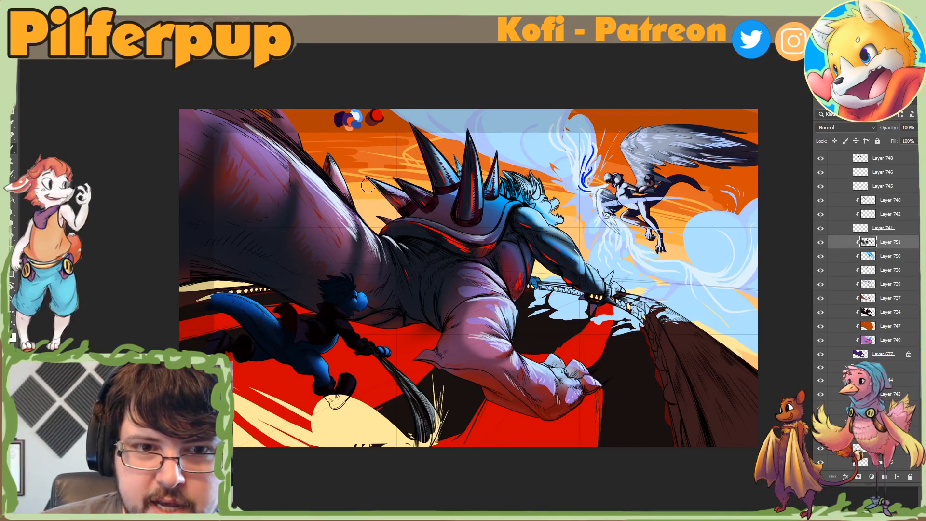
left_click_drag(369, 185, 394, 201)
mouse_move(492, 193)
left_mouse_down()
mouse_move(492, 161)
mouse_move(487, 189)
left_mouse_up()
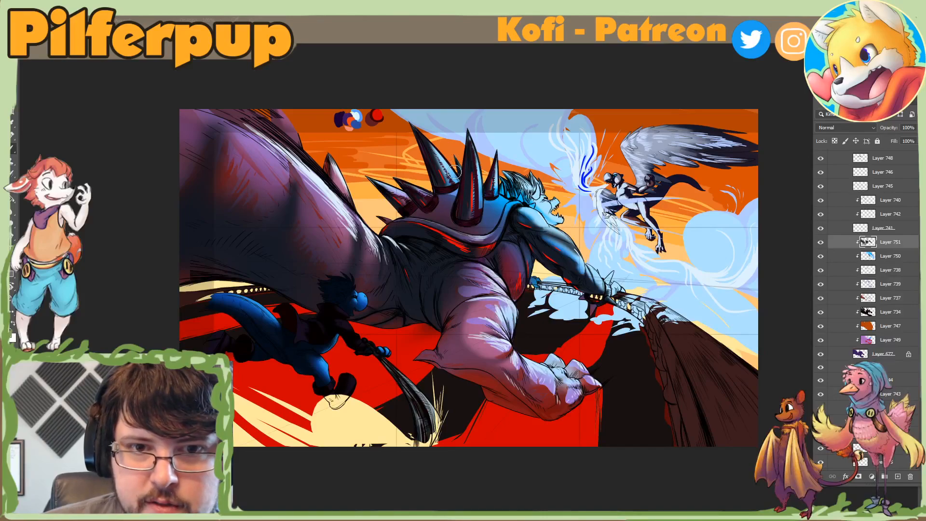
left_click_drag(456, 153, 464, 177)
Step: Shade the shell beneath the spikes, undoing the first strokes and repainting them, with a dark color sampled near the spike bases
mouse_move(380, 213)
left_mouse_down()
mouse_move(377, 223)
mouse_move(463, 212)
mouse_move(471, 225)
left_mouse_up()
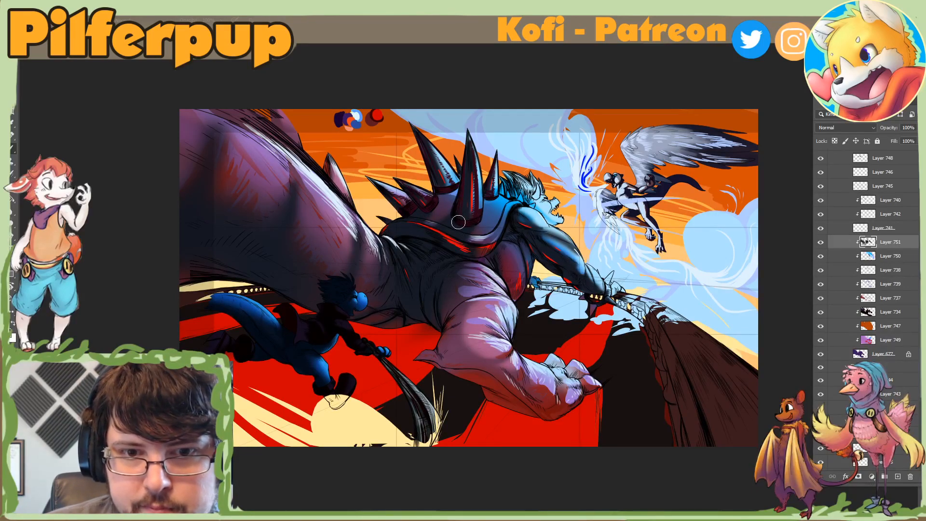
key("ctrl+z")
key("ctrl+z")
key("ctrl+z")
mouse_move(465, 227)
left_mouse_down()
mouse_move(444, 233)
mouse_move(444, 223)
mouse_move(444, 234)
mouse_move(457, 218)
left_mouse_up()
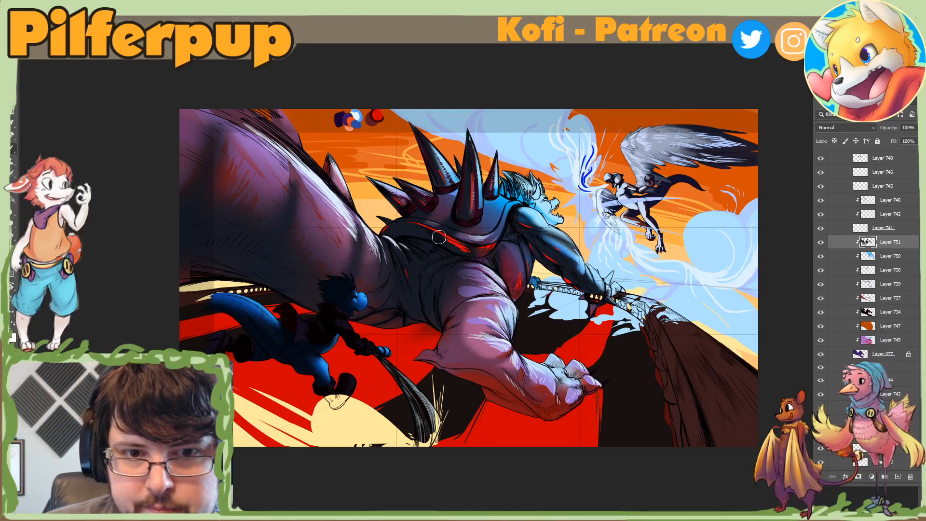
left_click(449, 194, "alt")
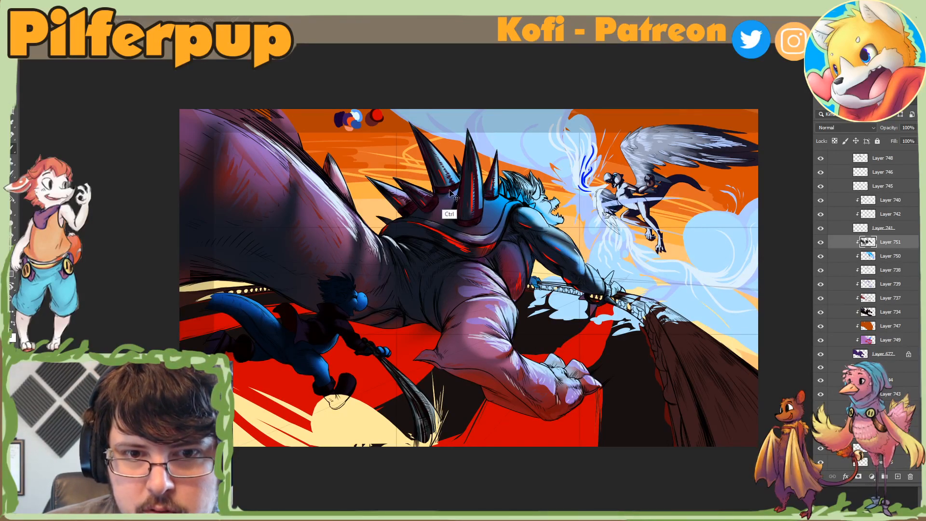
left_click_drag(449, 193, 435, 195)
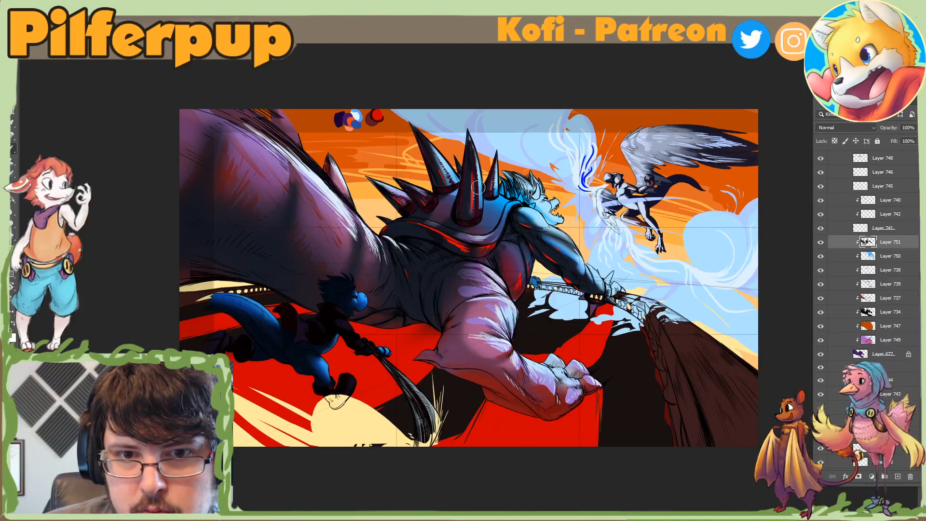
Step: Darken the monster's hair behind the rightmost spike with the Soft Round Pressure Size brush at 58 px
right_click(511, 190)
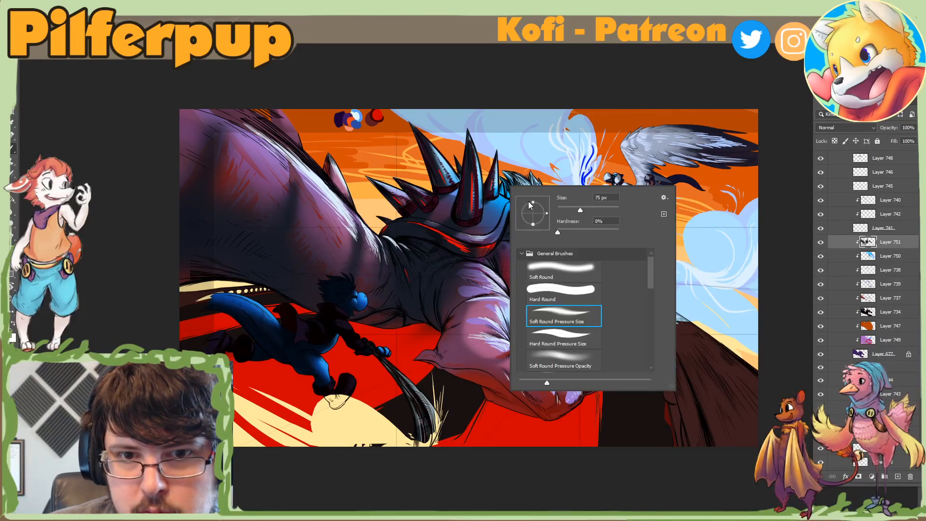
key("Return")
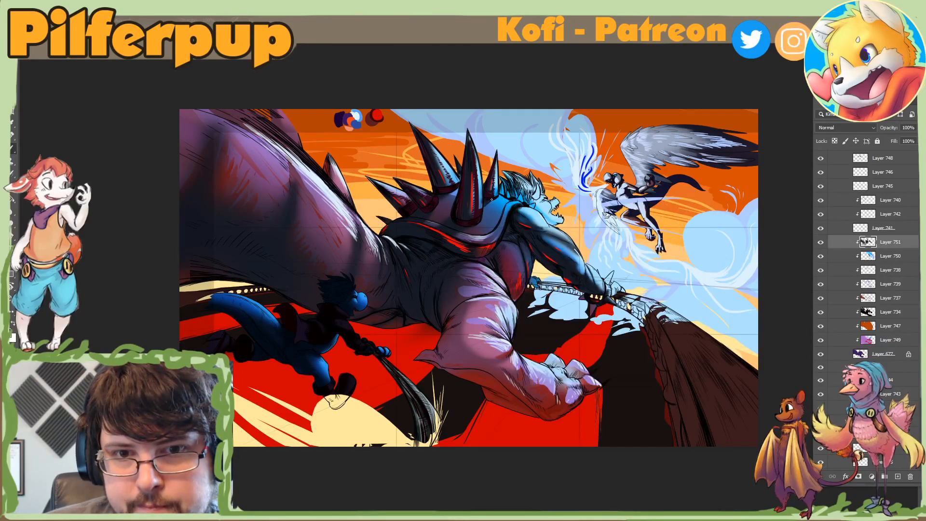
right_click(482, 204)
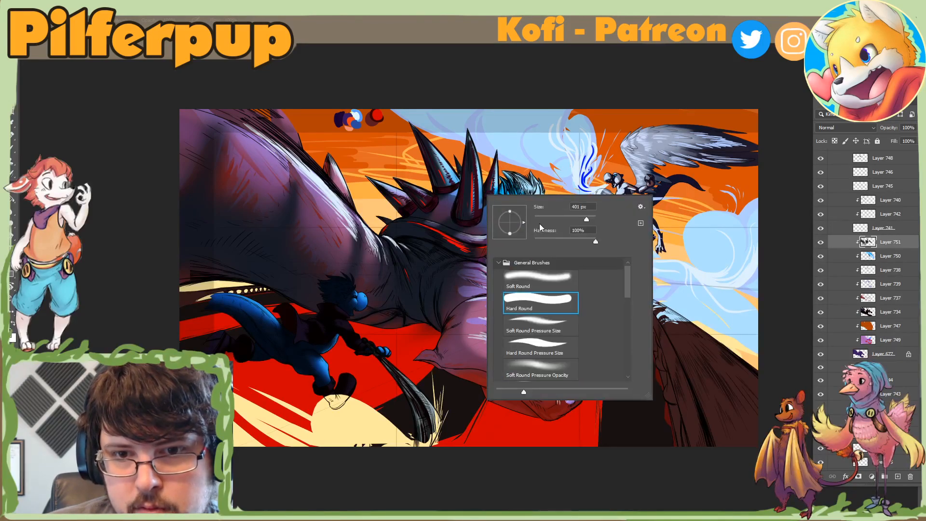
key("Return")
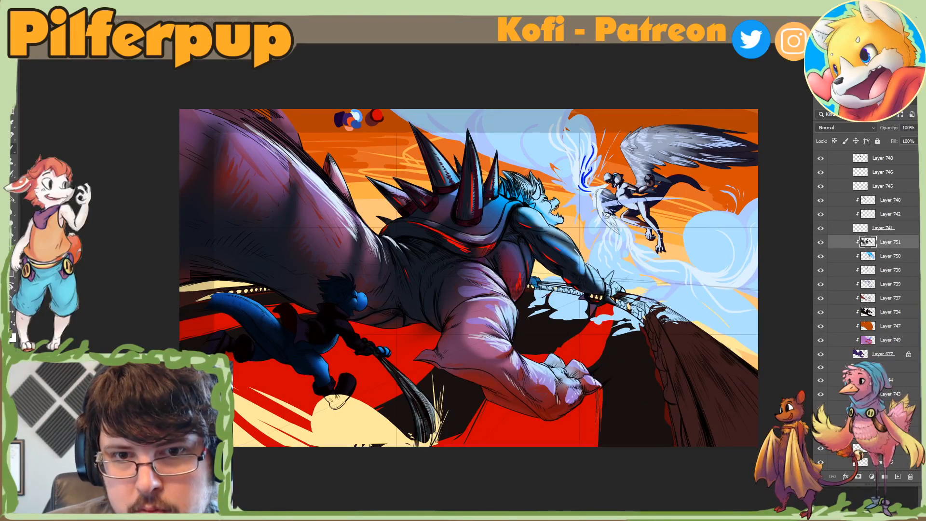
right_click(490, 193)
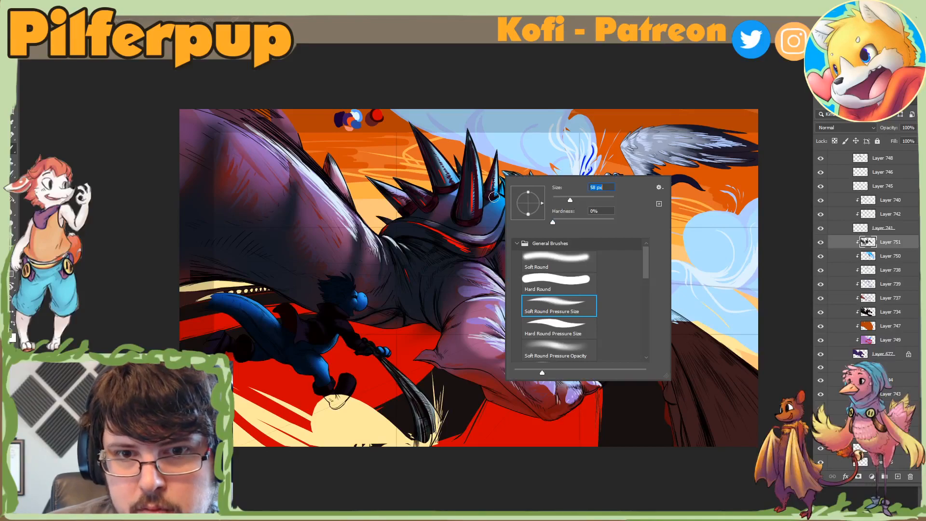
key("Return")
left_click_drag(504, 183, 514, 195)
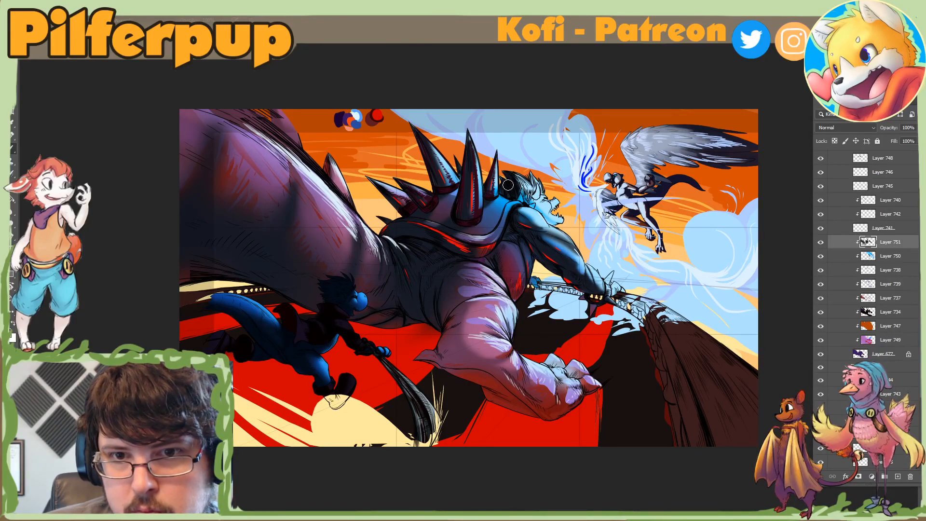
Step: Shade the monster's hair, face and neck above the shoulder, readjusting the brush size
right_click(563, 178)
key("Return")
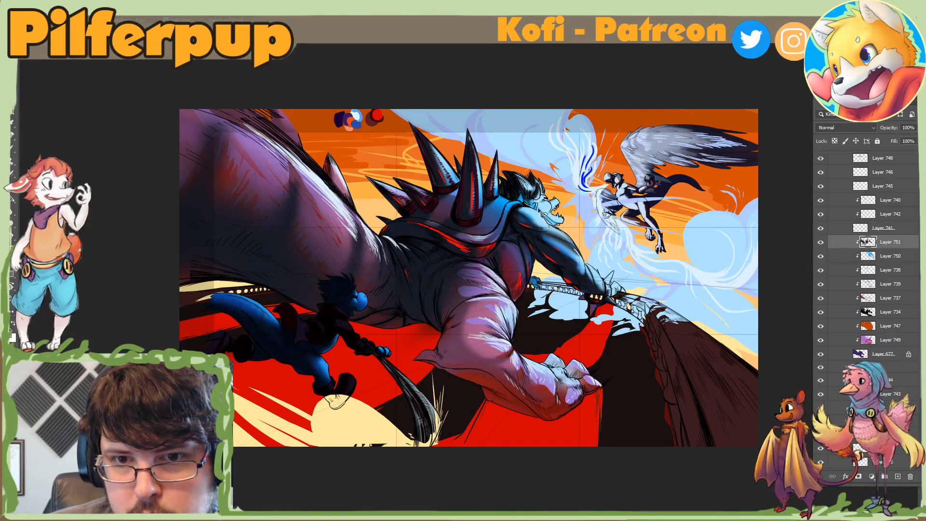
left_click_drag(530, 206, 538, 213)
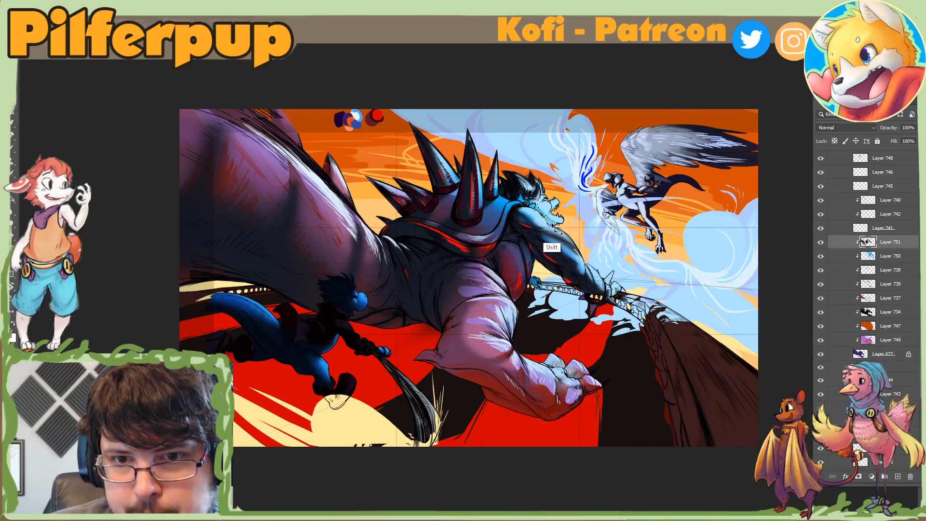
key("b")
right_click(550, 212)
left_click_drag(607, 237, 606, 237)
key("Return")
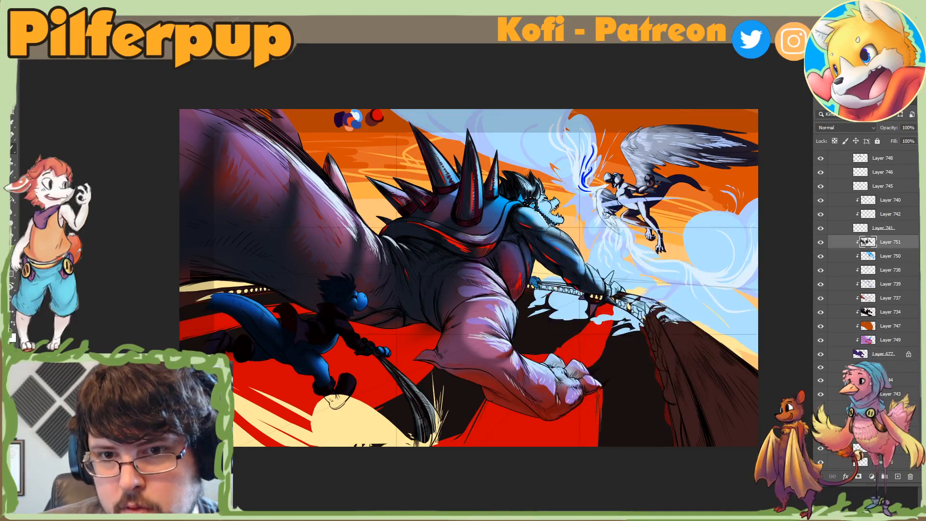
Step: Flip the view horizontally to check the composition in mirror image, and flip it back
key("ctrl+d")
key("ctrl+shift+h")
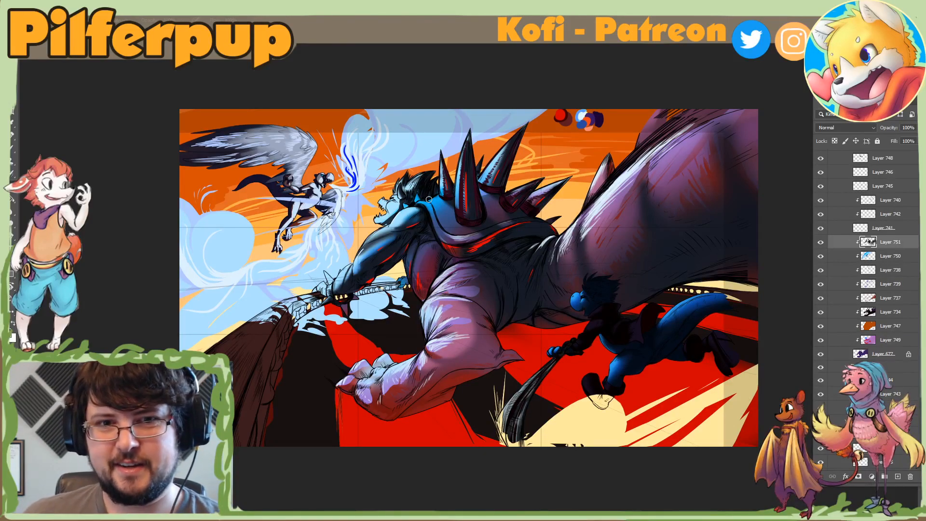
key("h")
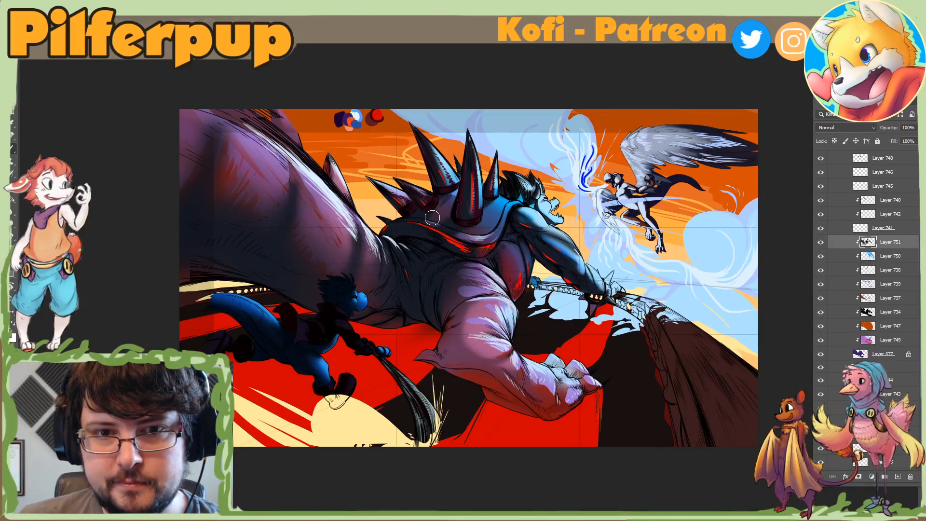
Step: Paint fine shading strokes on the shell around the spike bases and toward the shoulder with a small Soft Round Pressure Size brush
right_click(463, 191)
left_click(517, 215)
left_click(455, 190)
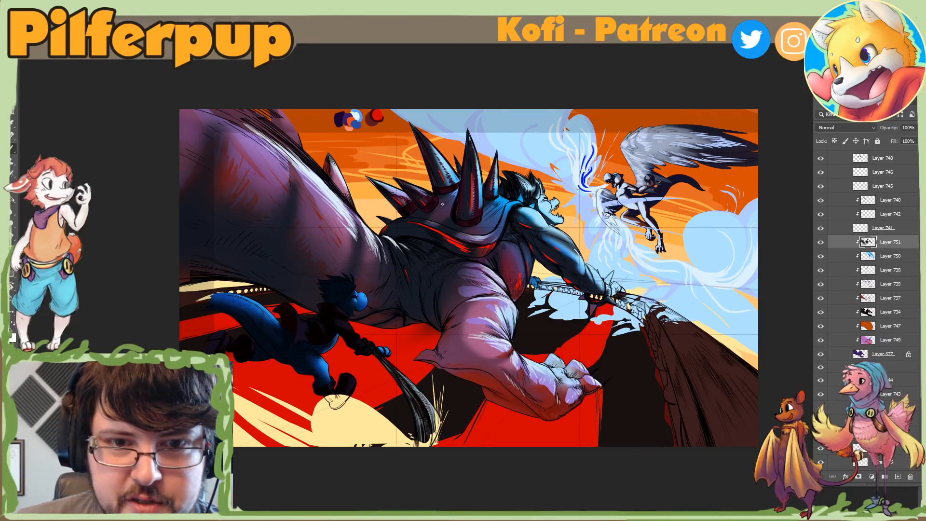
right_click(508, 211)
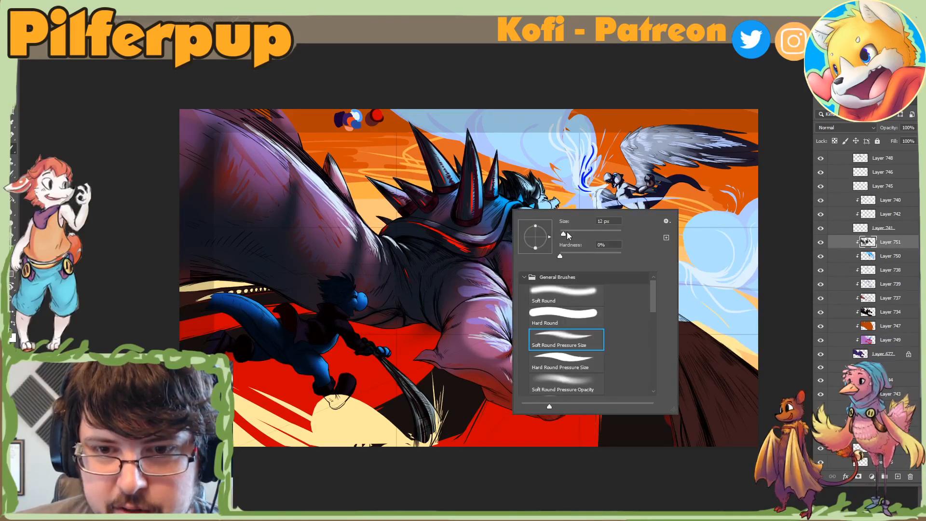
left_click(504, 211)
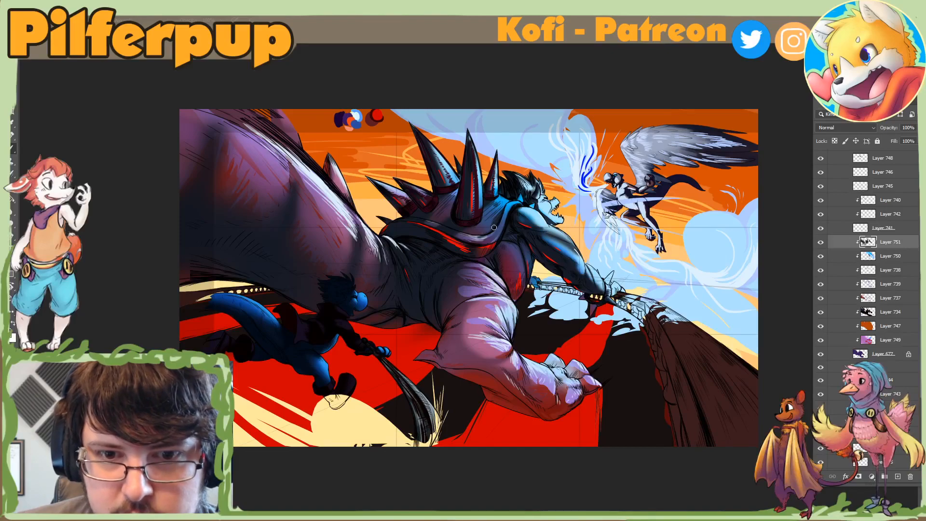
right_click(514, 214)
left_click(566, 238)
left_click(492, 219)
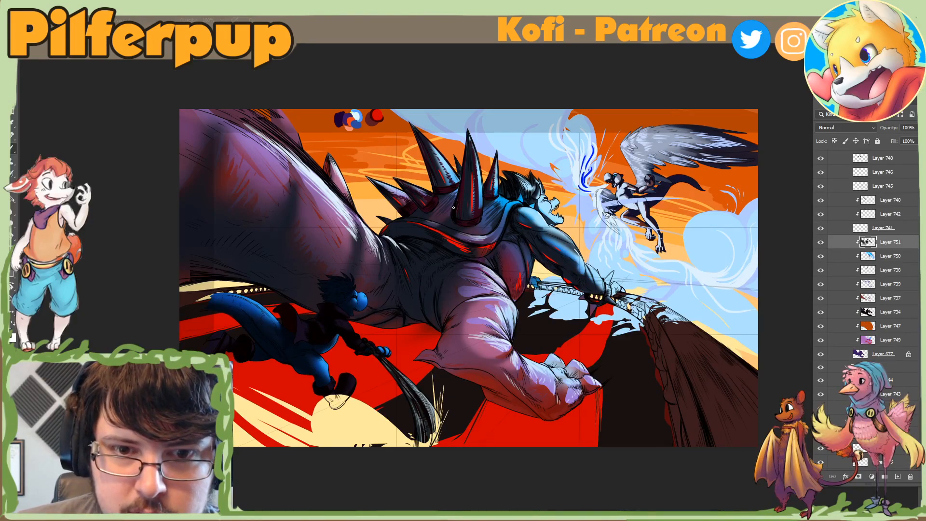
key("ctrl")
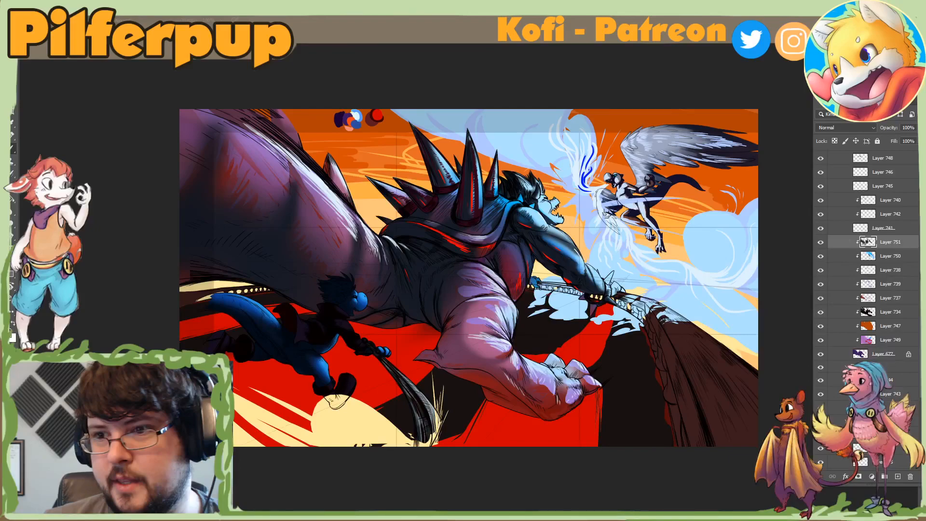
Step: Try moving Layer 750 below Layer 734, undo the move, and set Layer 750's opacity to 54%
left_click_drag(843, 256, 843, 315)
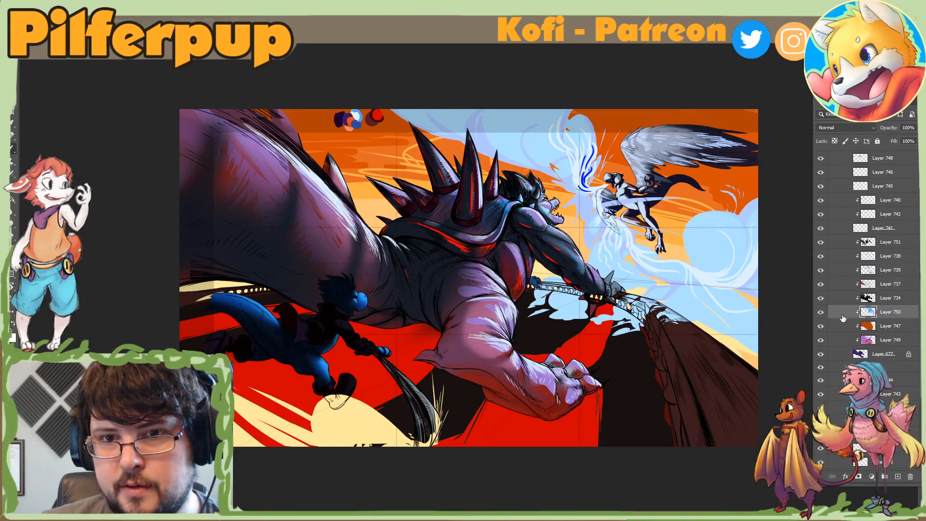
key("ctrl+z")
left_click(915, 128)
left_click_drag(916, 139, 899, 139)
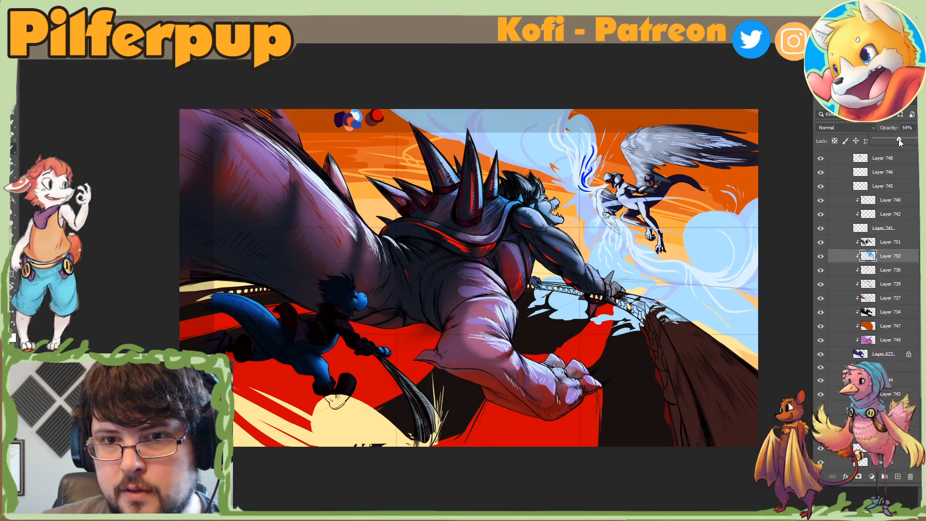
Step: Toggle the visibility of Layers 749, 751, 750, 738 and 739 to compare their effect on the monster, restoring each one
left_click(821, 341)
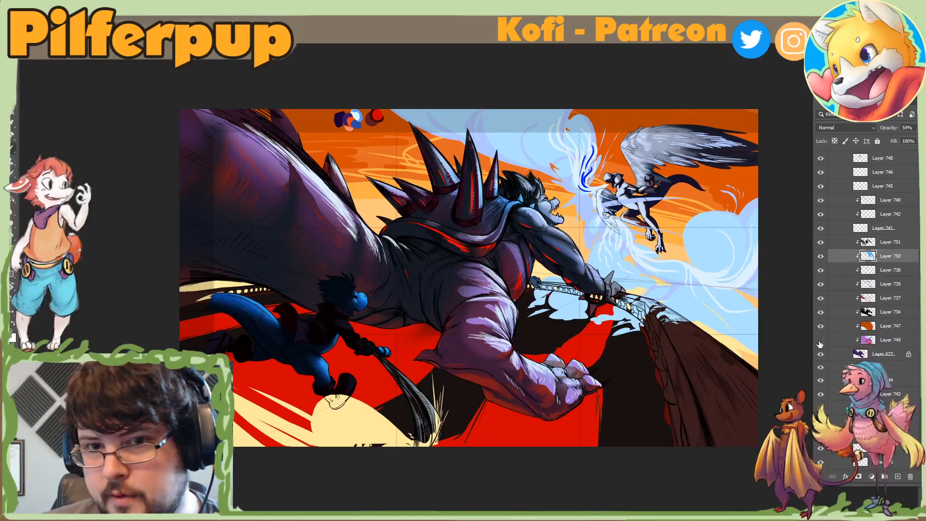
left_click(820, 341)
left_click_drag(821, 242, 821, 256)
left_click(821, 271)
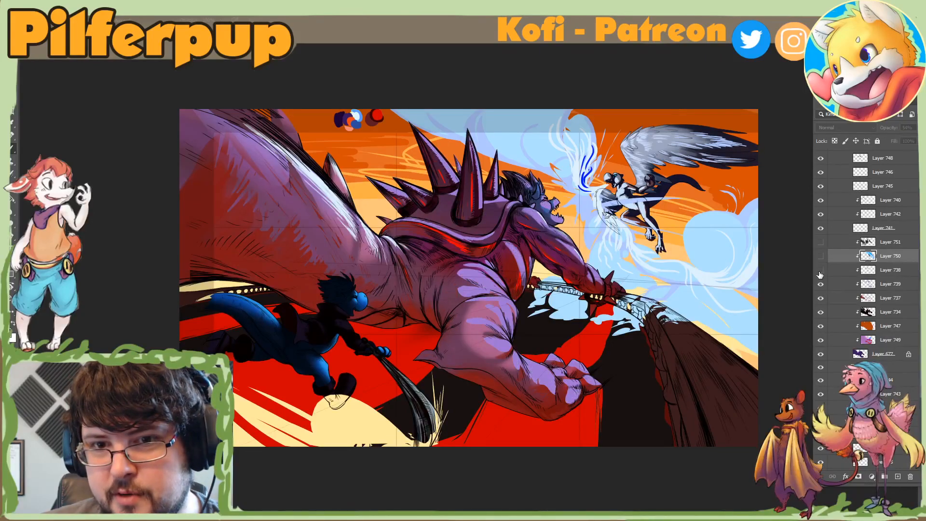
left_click(821, 283)
left_click(821, 270)
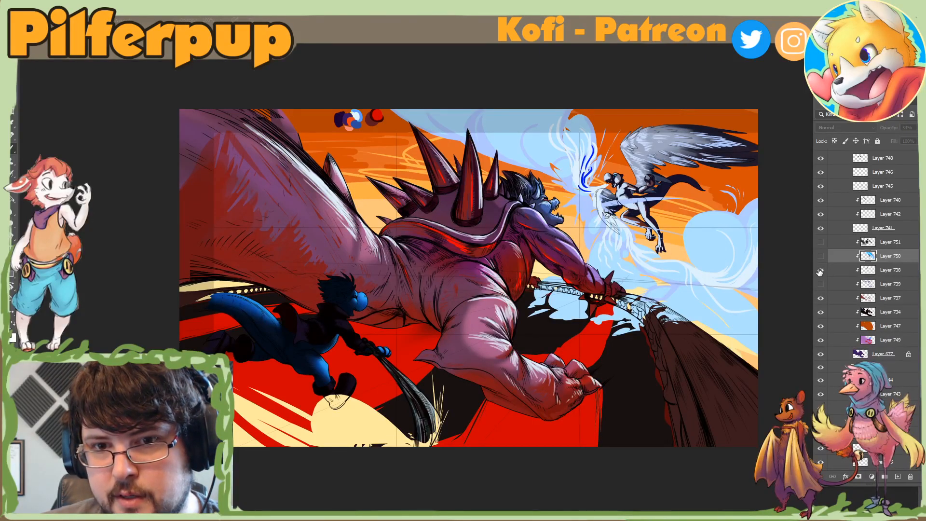
left_click(820, 285)
left_click(820, 285)
left_click(821, 284)
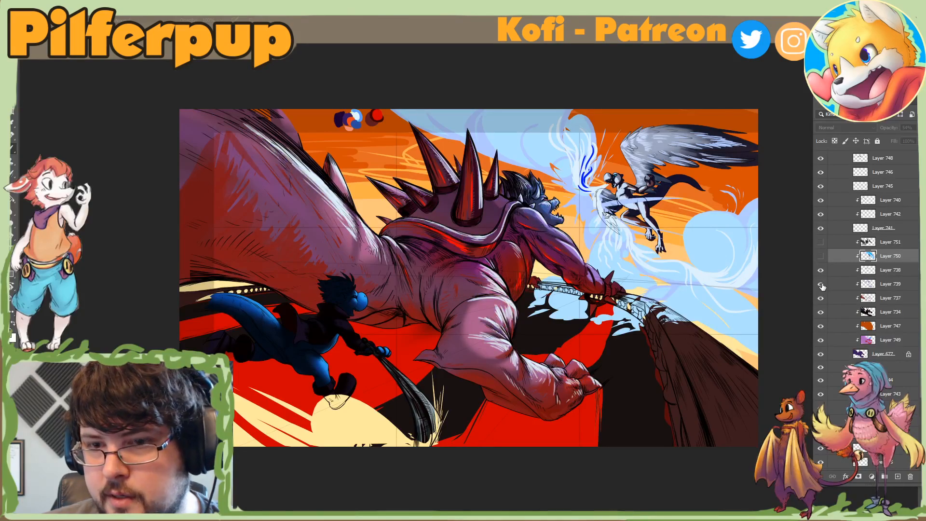
left_click(821, 257)
left_click(820, 242)
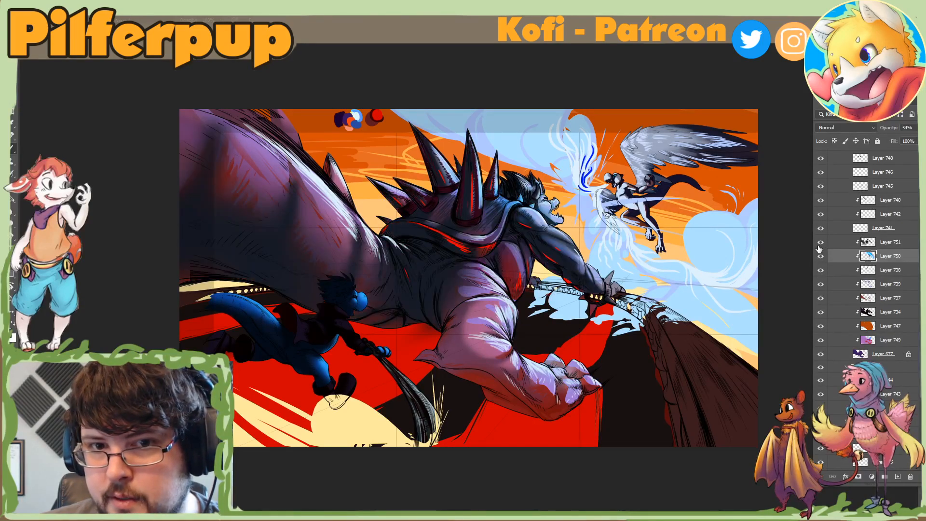
left_click(821, 285)
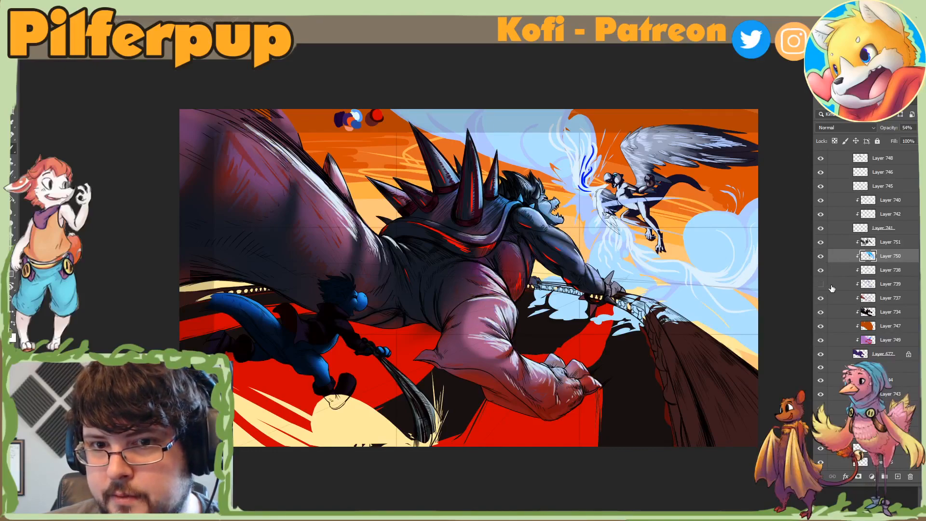
left_click(820, 285)
Step: Lock Layer 739's transparent pixels, repaint its highlights with pale blue sampled from the sky using Hard Round, and move it above Layer 751
left_click(853, 284)
left_click(835, 141)
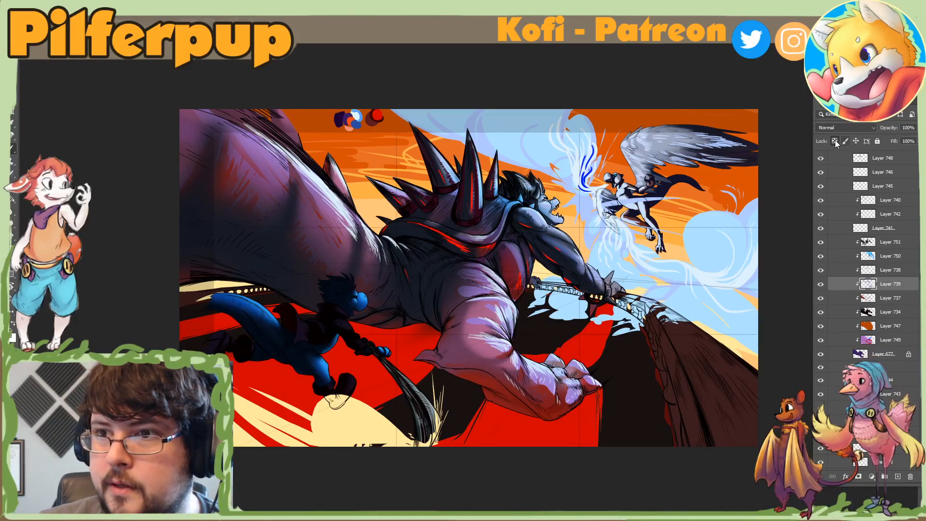
left_click(575, 163, "alt")
right_click(574, 168)
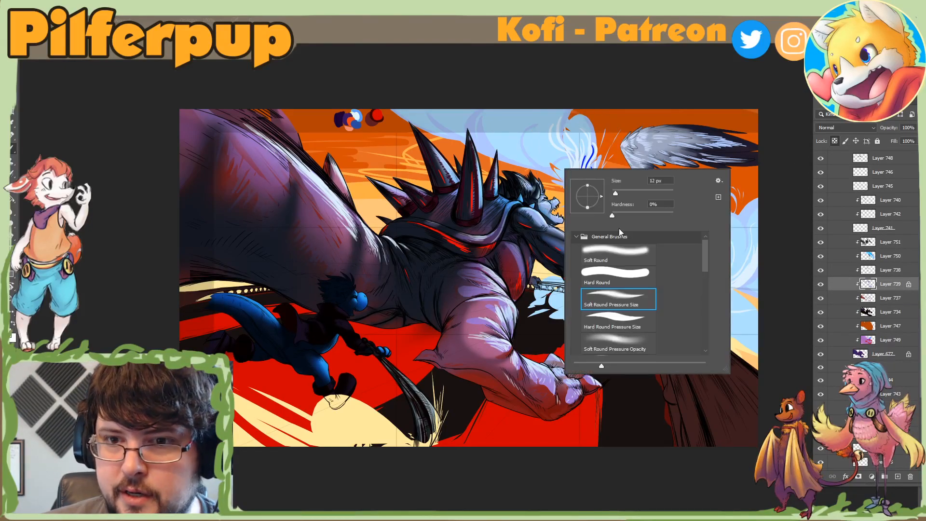
left_click(636, 268)
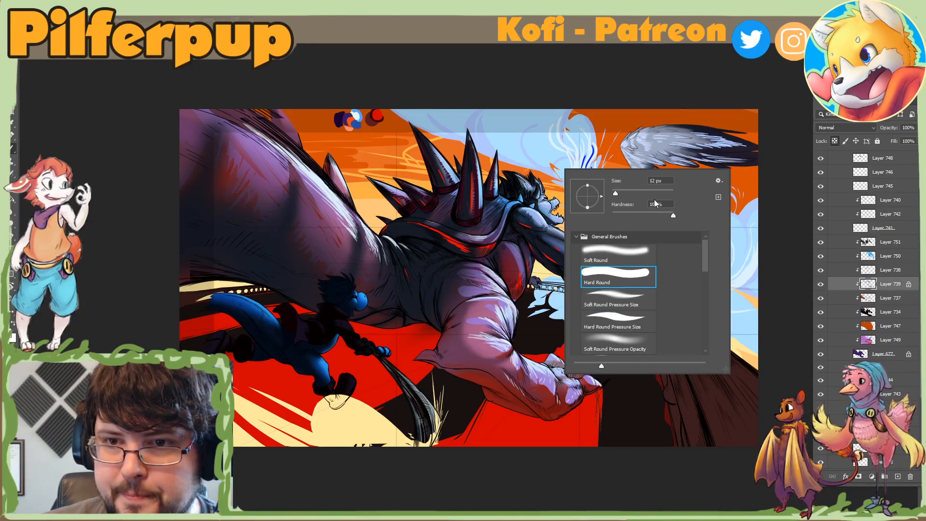
mouse_move(467, 263)
left_mouse_down()
mouse_move(383, 268)
mouse_move(313, 148)
mouse_move(234, 146)
mouse_move(214, 185)
left_mouse_up()
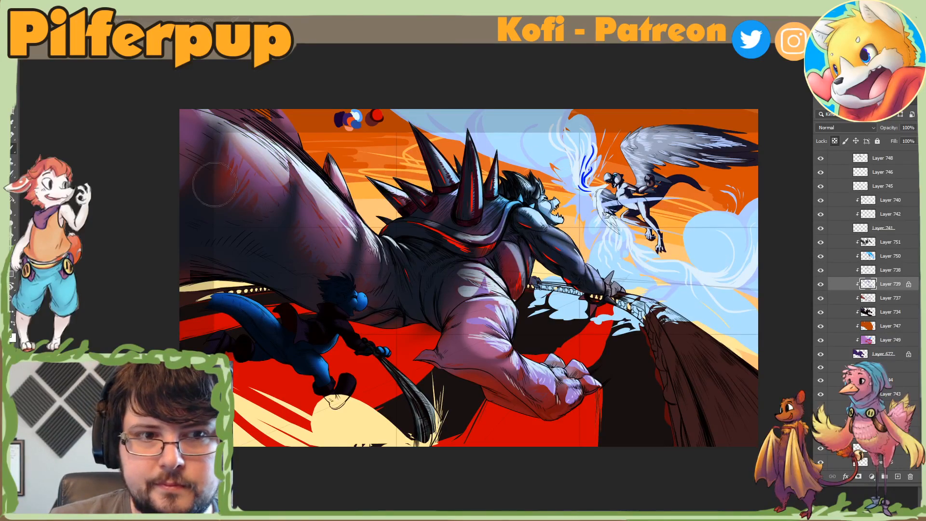
mouse_move(480, 287)
left_mouse_down()
mouse_move(497, 338)
mouse_move(582, 381)
left_mouse_up()
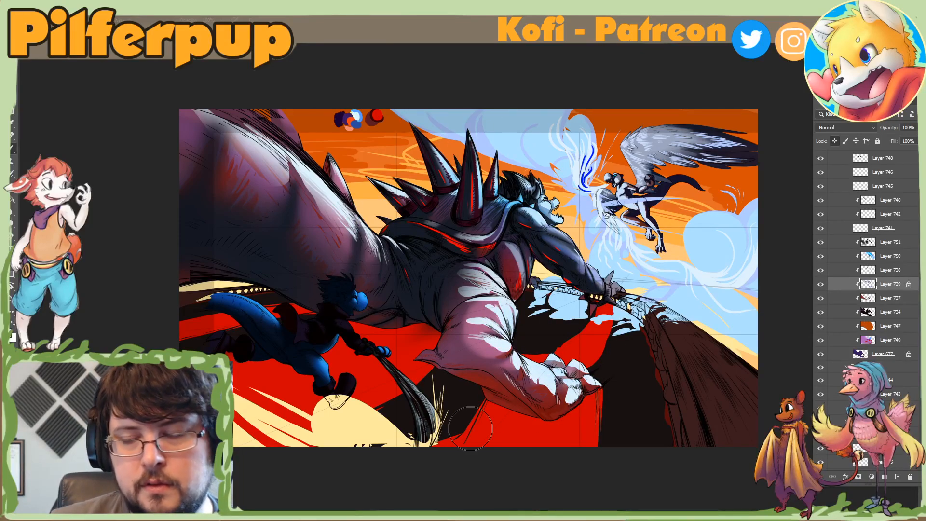
left_click_drag(873, 286, 866, 242)
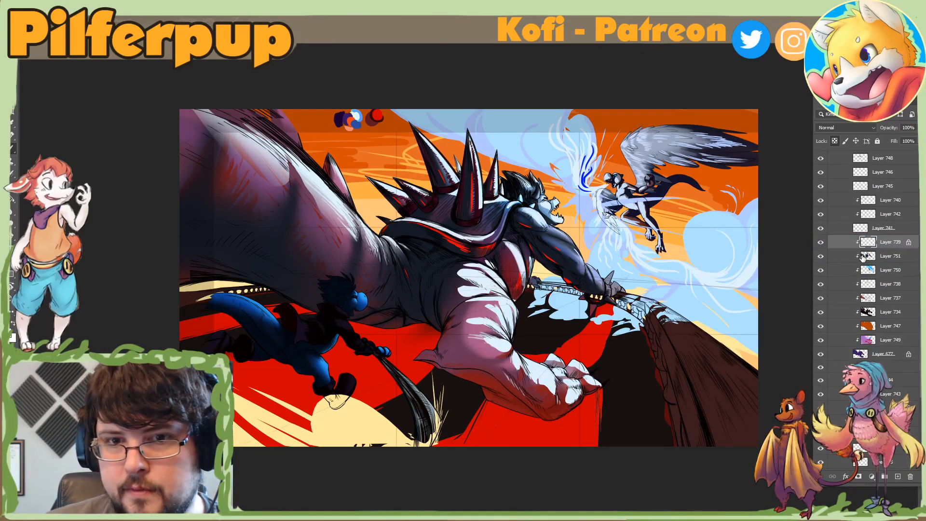
Step: Compare the monster's shading with Layers 751 and 739 hidden and shown, checking the composition in mirror image
key("h")
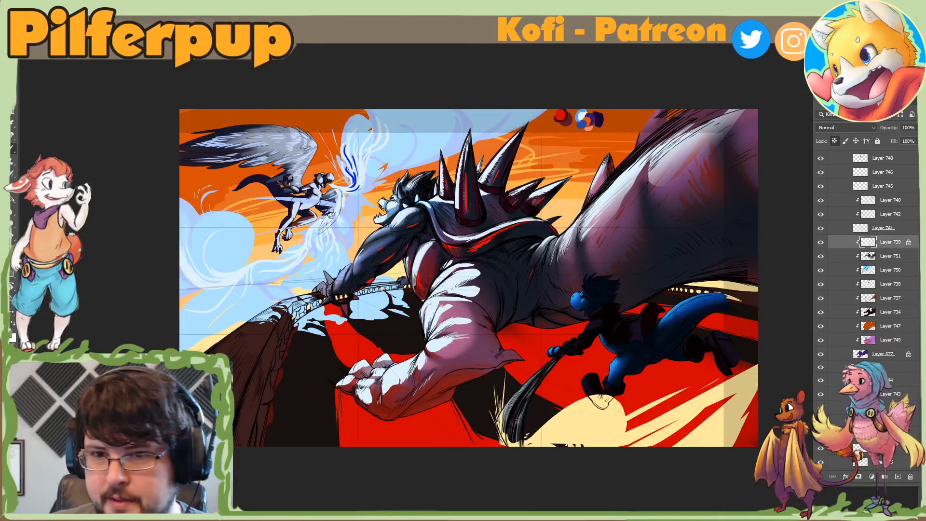
left_click(821, 256)
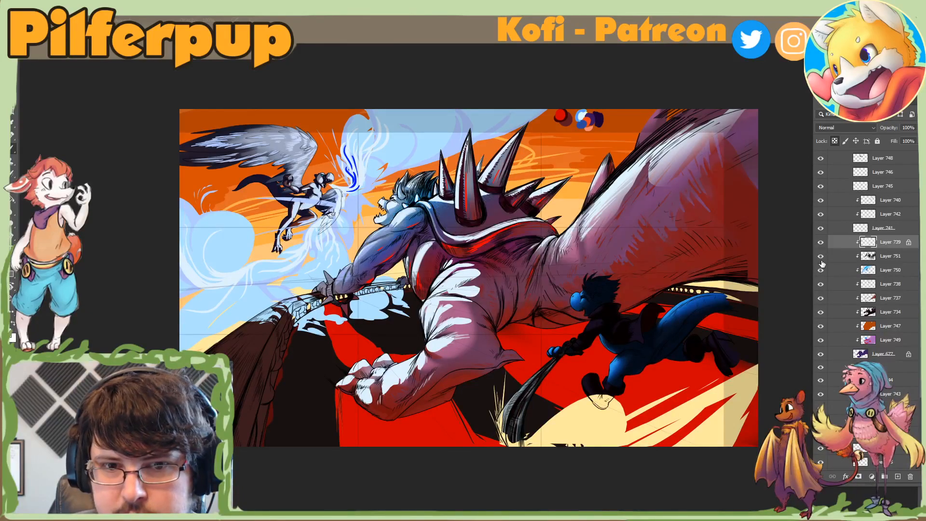
left_click(838, 261)
key("ctrl+shift+h")
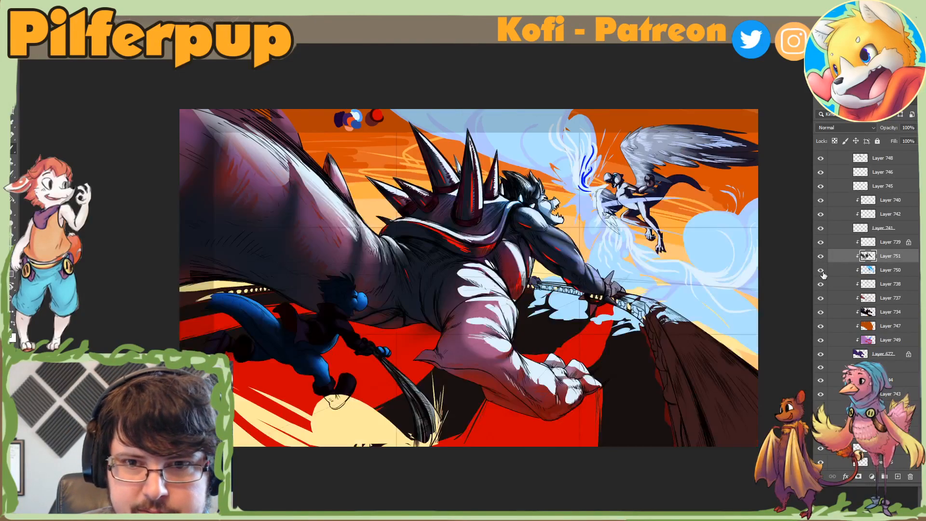
left_click(822, 246)
left_click(821, 245)
Step: Create a new layer above Layer 739 and choose the Hard Round Pressure Size brush
left_click(836, 248)
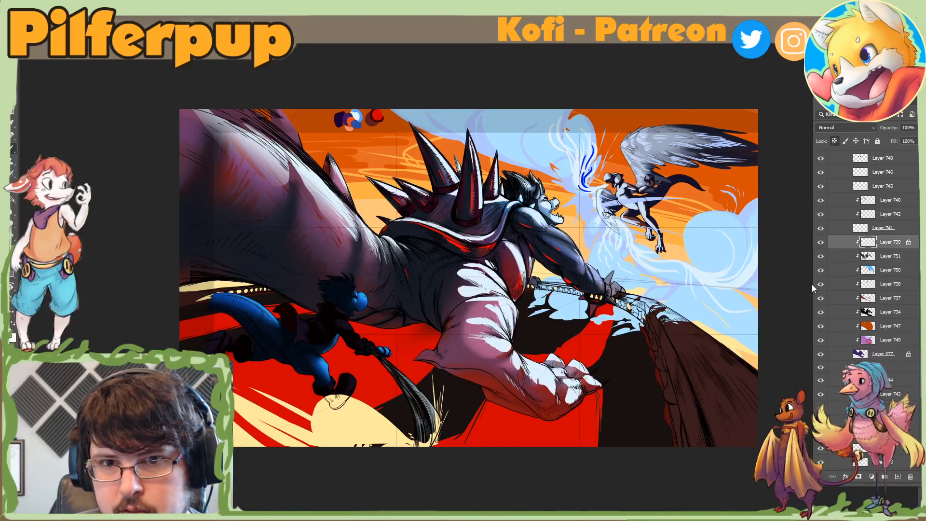
key("r")
left_click_drag(736, 392, 719, 276)
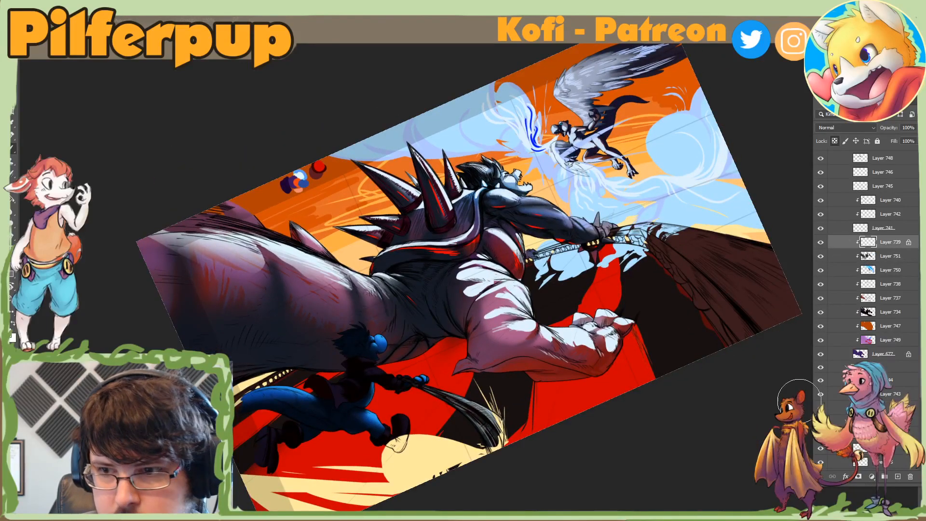
left_click(897, 477)
right_click(581, 294)
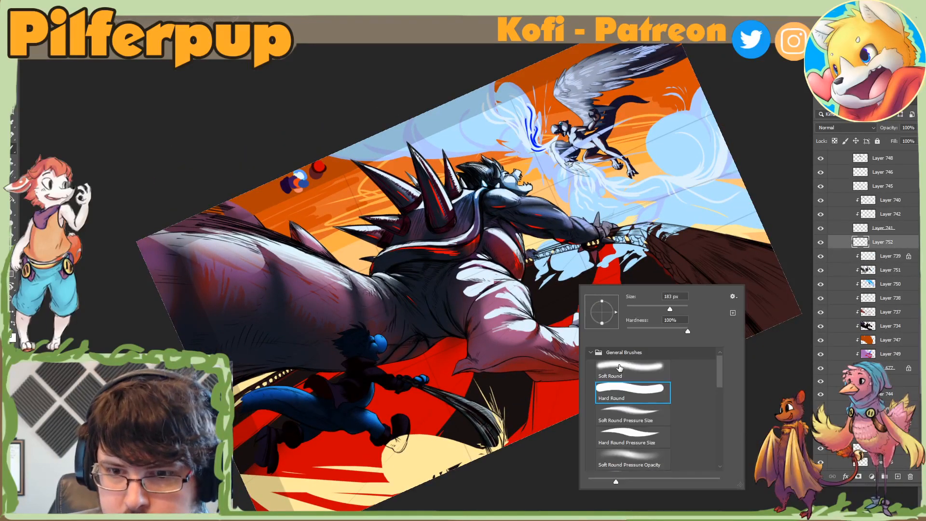
left_click(626, 434)
key("Escape")
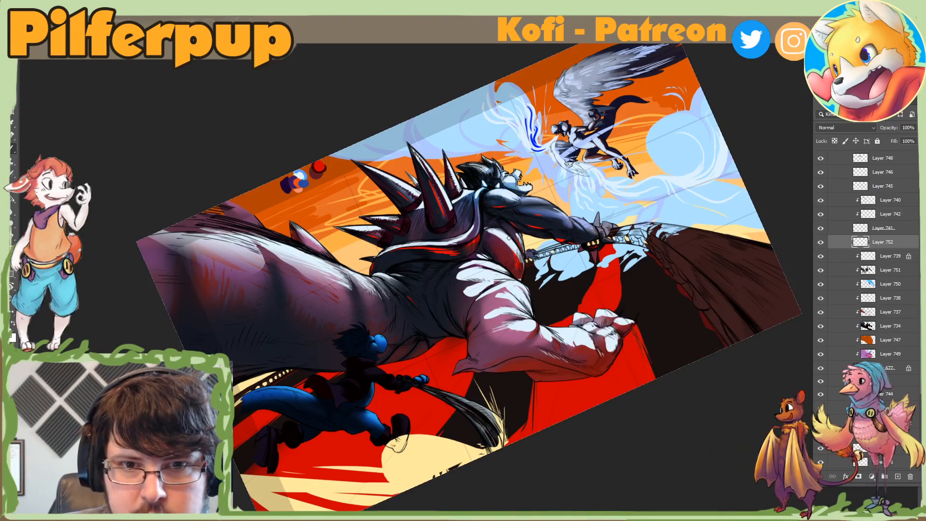
key("Escape")
Step: Check the composition in mirror image and at thumbnail size, and restore the normal view
key("ctrl+f")
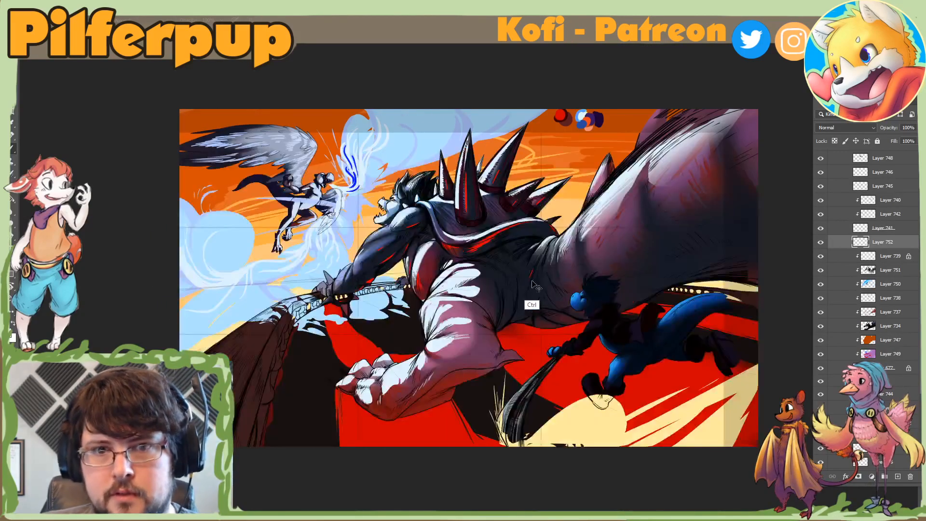
key("ctrl+f")
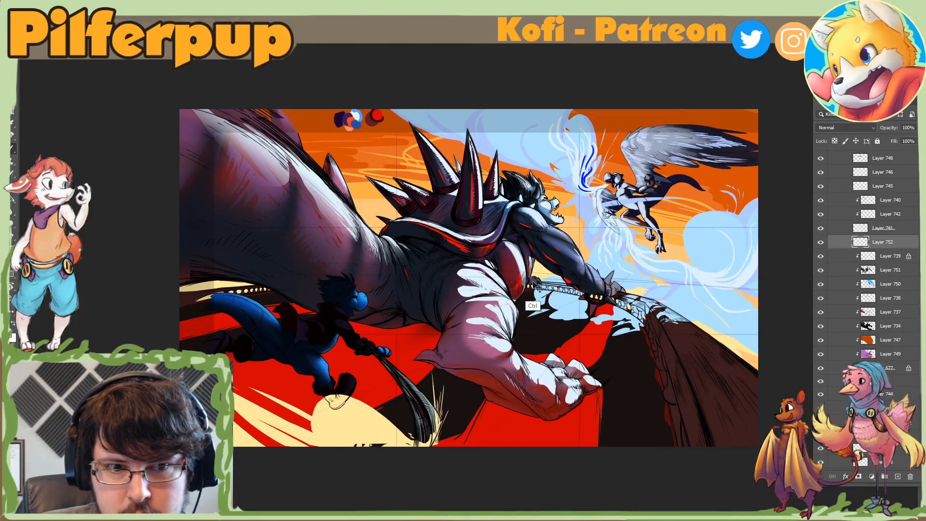
left_click(551, 306, "alt")
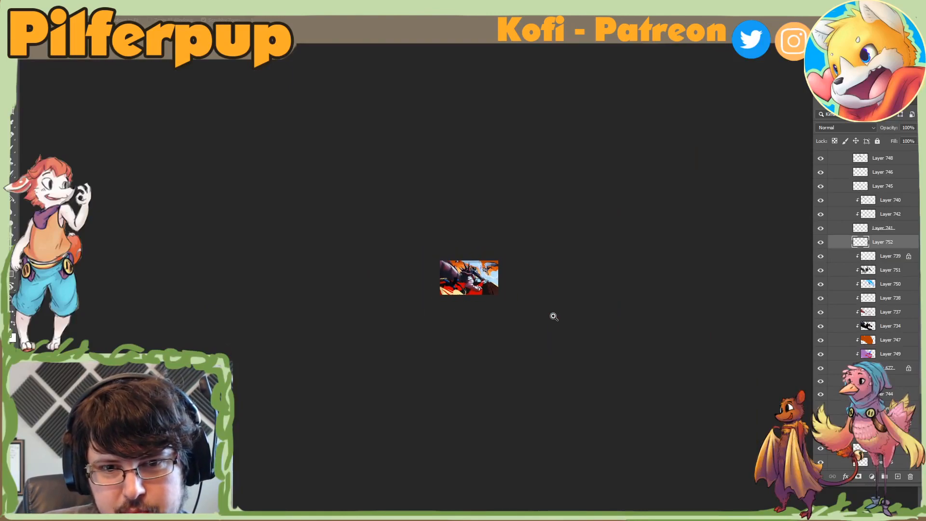
key("ctrl+0")
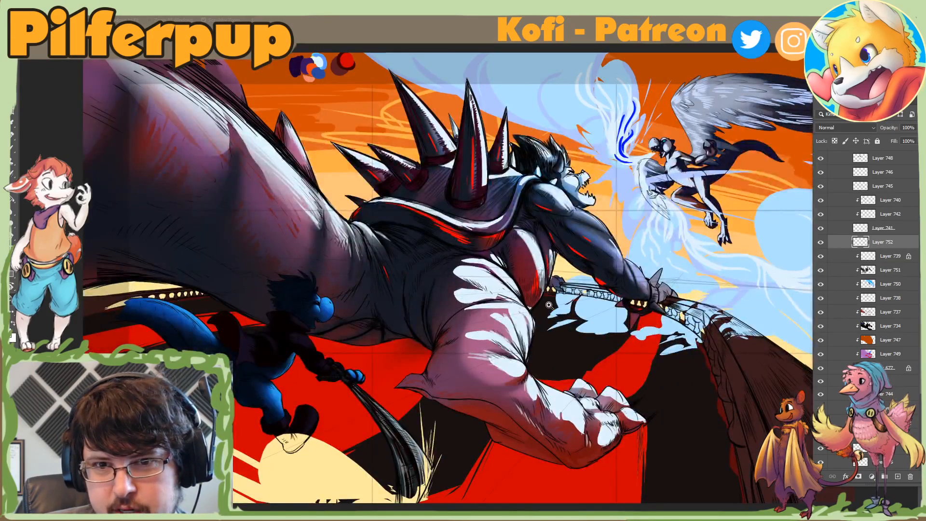
key("ctrl+minus")
key("ctrl+shift+h")
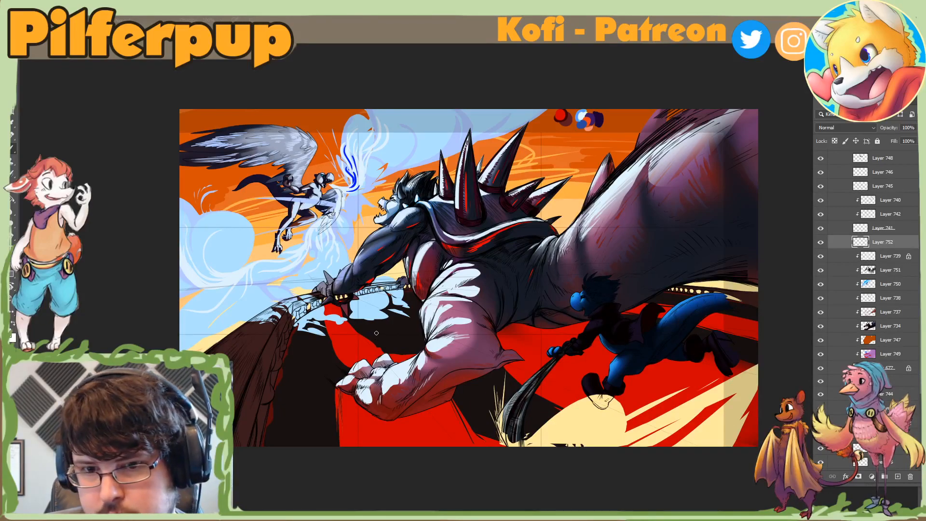
key("ctrl+shift+h")
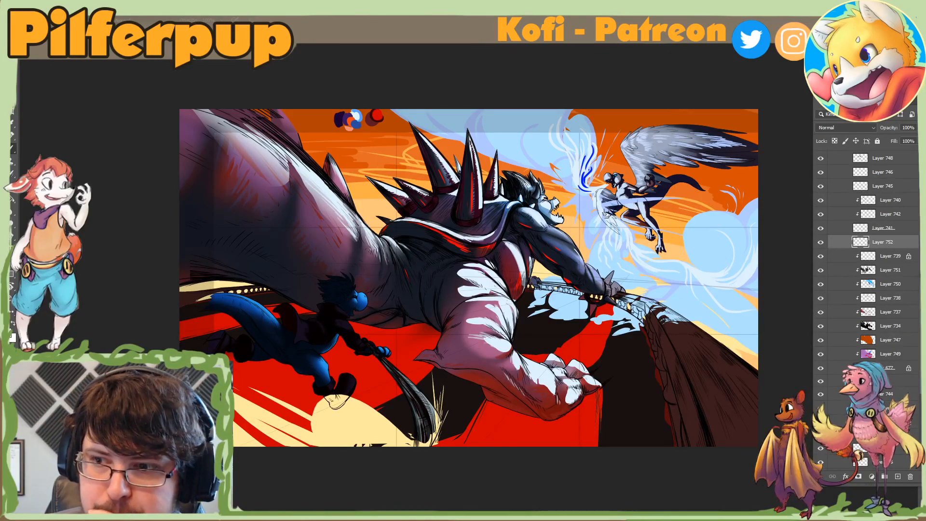
Step: Toggle the visibility of Layers 739, 738, 741, 742 and 740 to compare their effect on the monster, restoring each one
scroll(861, 232, "up", 5)
scroll(869, 300, "up", 1)
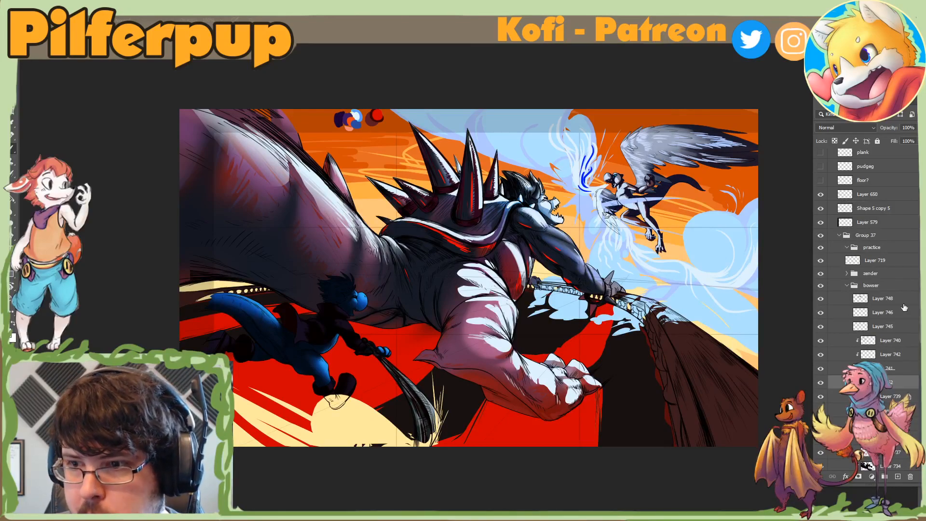
scroll(868, 299, "down", 5)
left_click(820, 252)
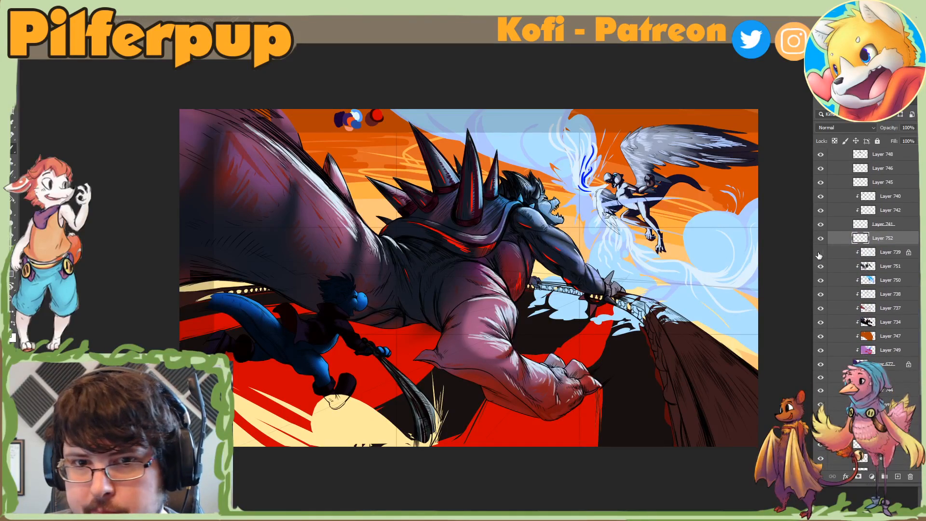
left_click(820, 252)
left_click(821, 295)
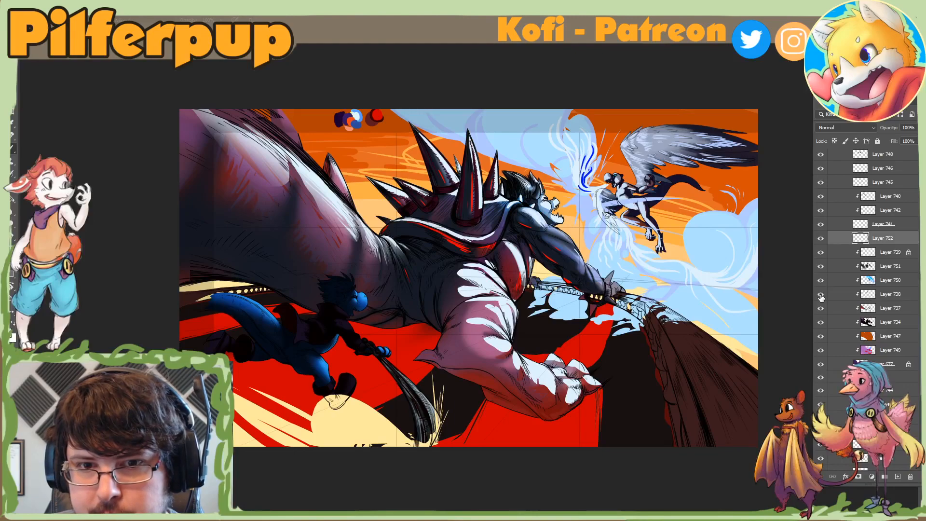
left_click(821, 294)
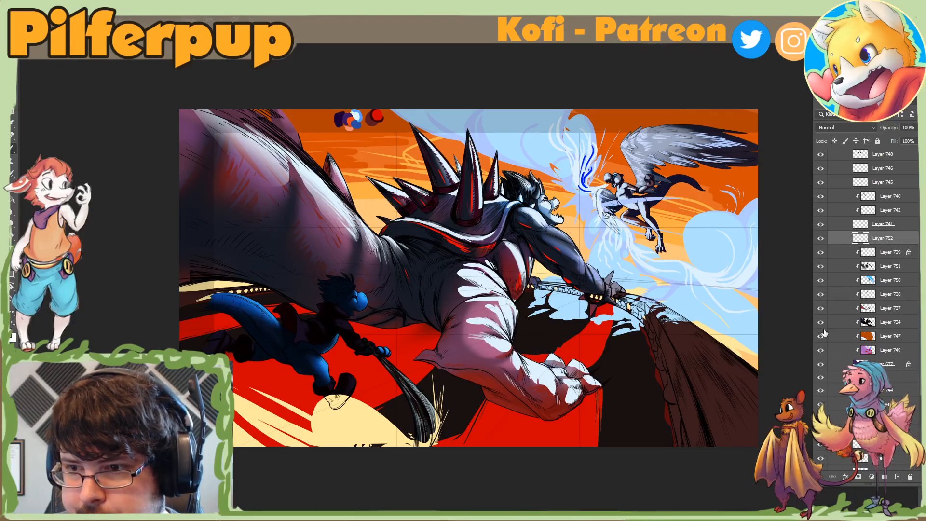
left_click(820, 225)
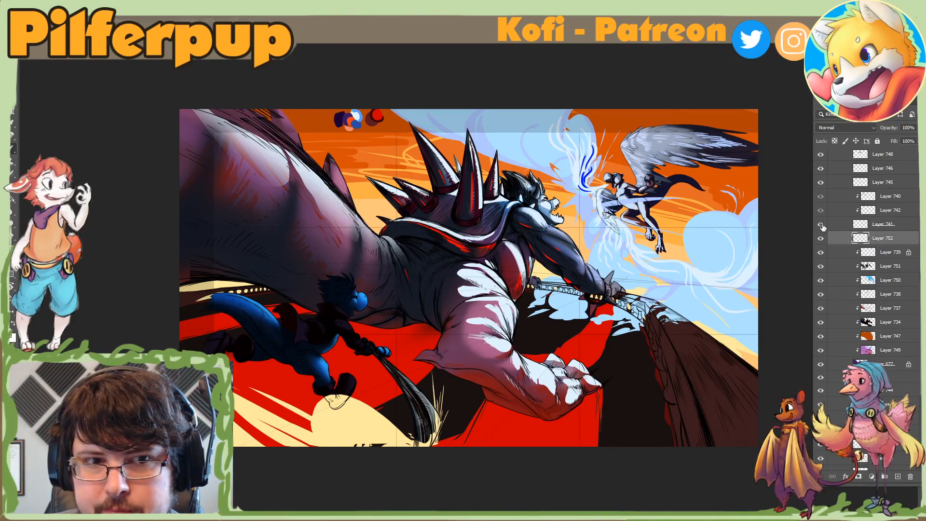
left_click(821, 224)
left_click(821, 212)
left_click(819, 197)
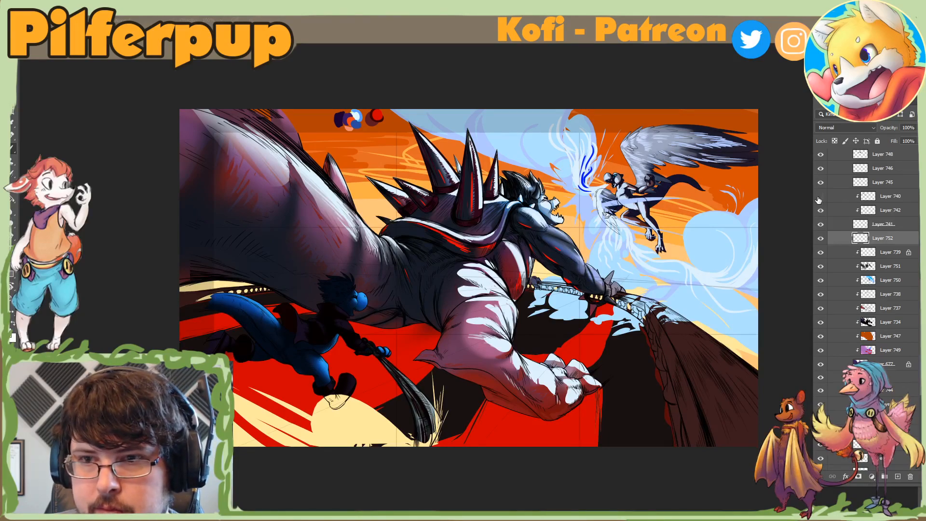
left_click(820, 196)
Step: Toggle the visibility of Layers 745 and 746 to compare their effect on the monster's details, restoring both
left_click(820, 183)
left_click(820, 188)
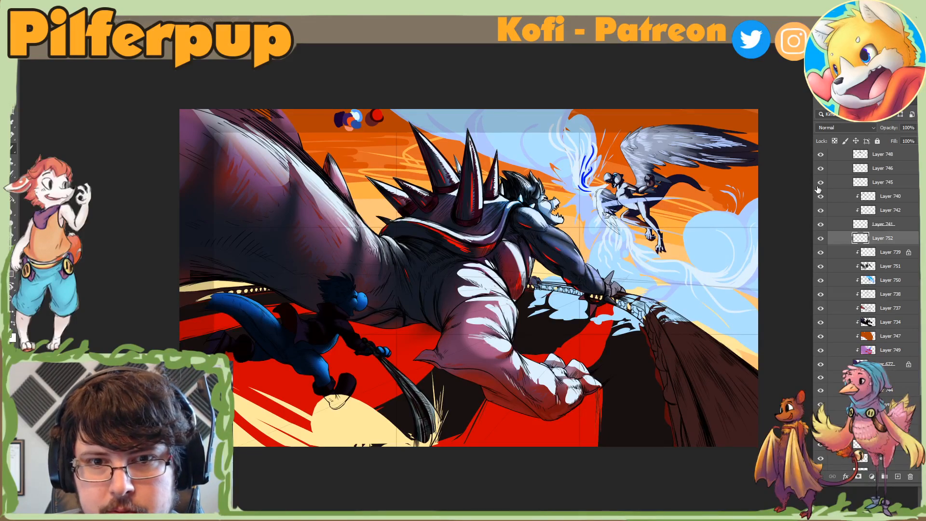
left_click_drag(820, 184, 822, 173)
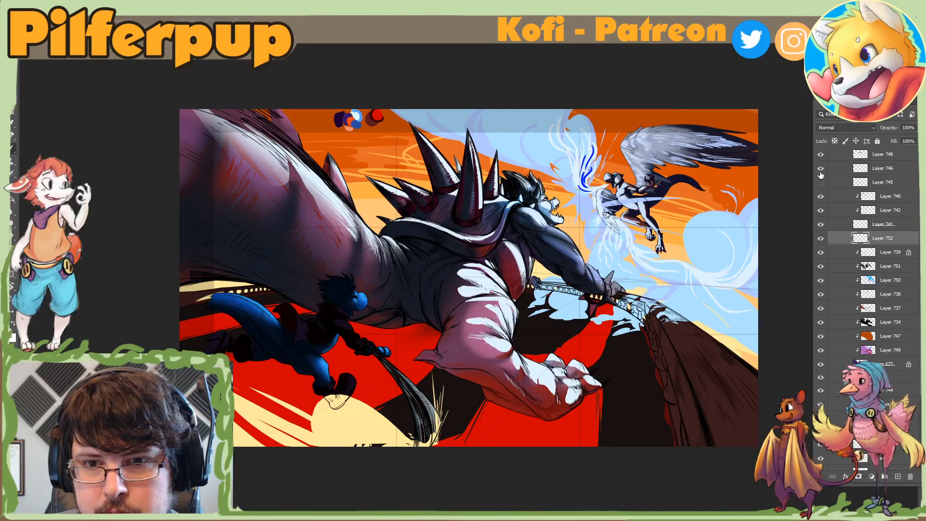
left_click(822, 171)
left_click_drag(821, 182, 820, 173)
left_click(836, 174)
left_click(821, 184)
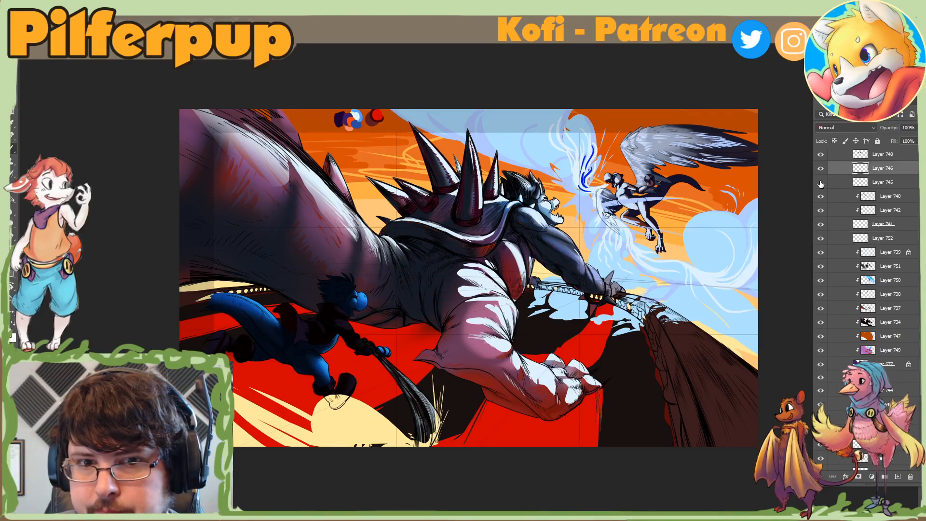
left_click(821, 184)
Step: Add a new layer above Layer 745 and set Layer 745's opacity to 52%, checking it in mirror image
left_click(836, 184)
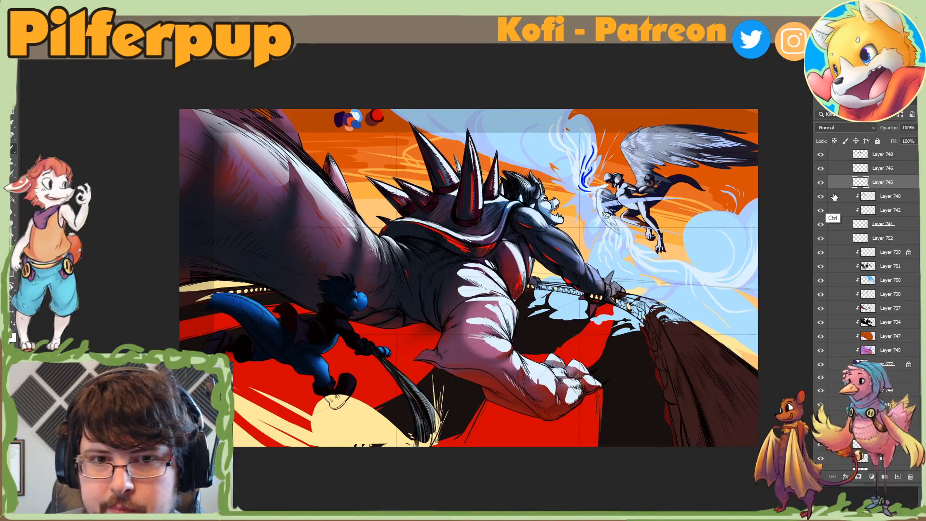
key("ctrl+h")
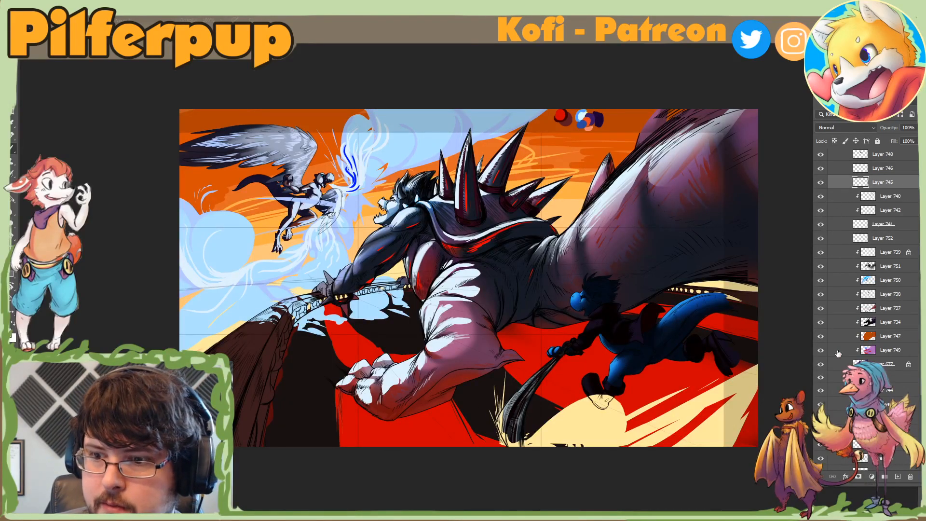
key("ctrl+shift+alt+n")
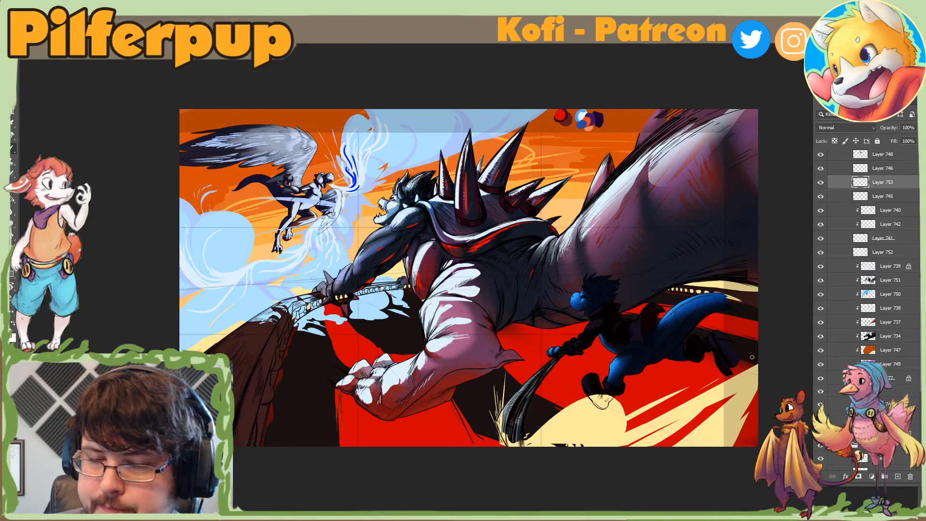
left_click(855, 197)
left_click(916, 128)
left_click_drag(898, 138, 899, 139)
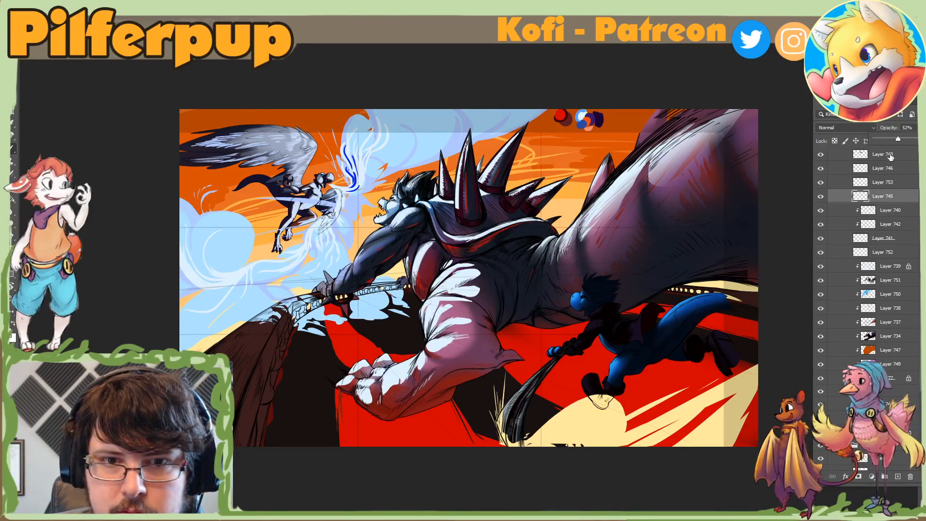
key("ctrl+h")
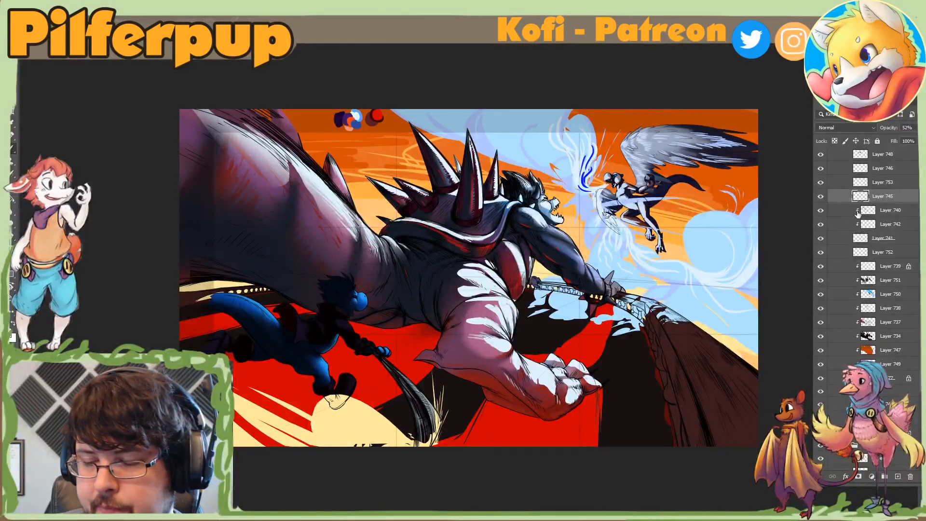
Step: Move Layer 753 into the clipped group directly above Layer 739 and paint blue-grey over the monster's red chest with a Hard Round brush
left_click_drag(839, 183, 847, 255)
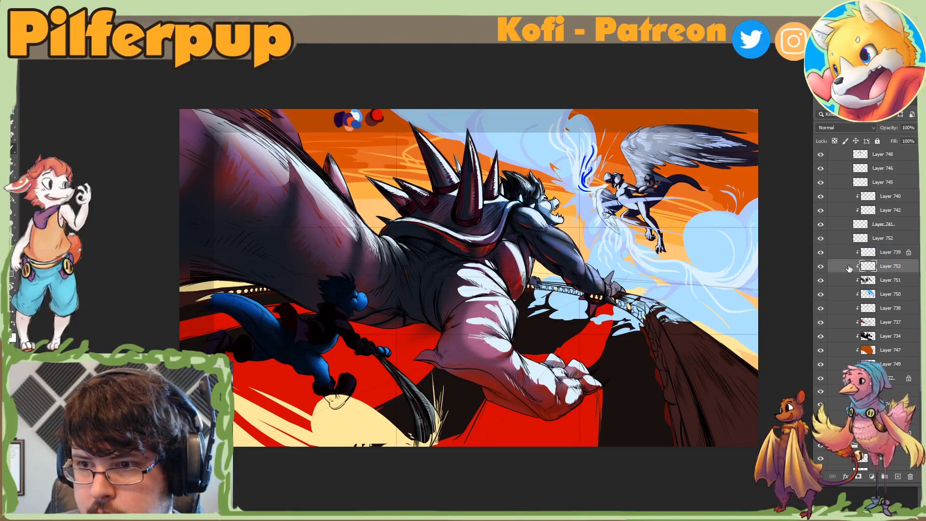
right_click(477, 278)
left_click(550, 385)
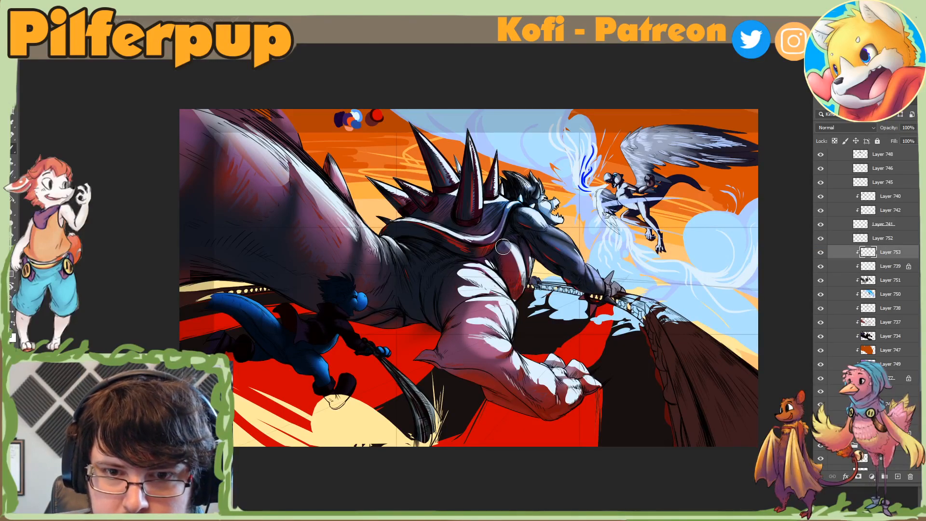
left_click_drag(503, 247, 518, 295)
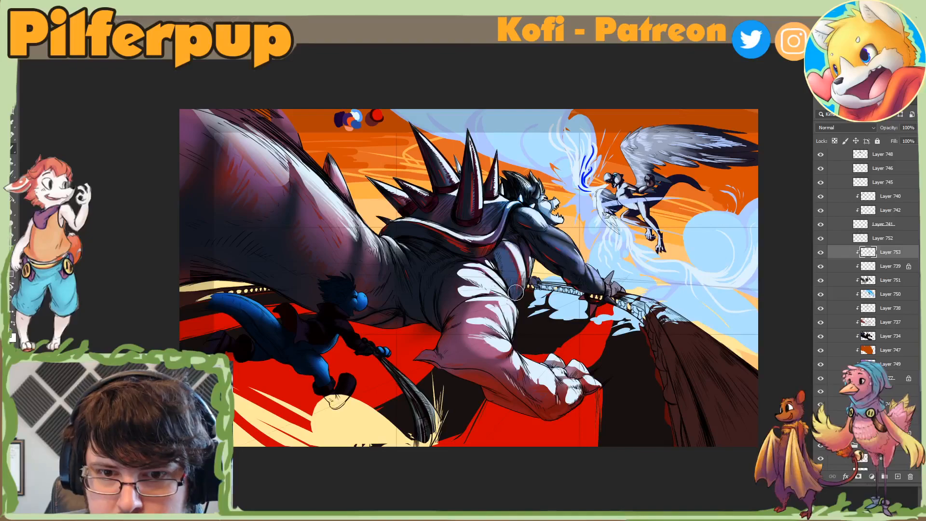
Step: Refine the blue-grey shading along the edges of the monster's chest with the Hard Round brush, adjusting its size between strokes
right_click(524, 238)
left_click_drag(582, 264, 578, 264)
left_click(524, 267)
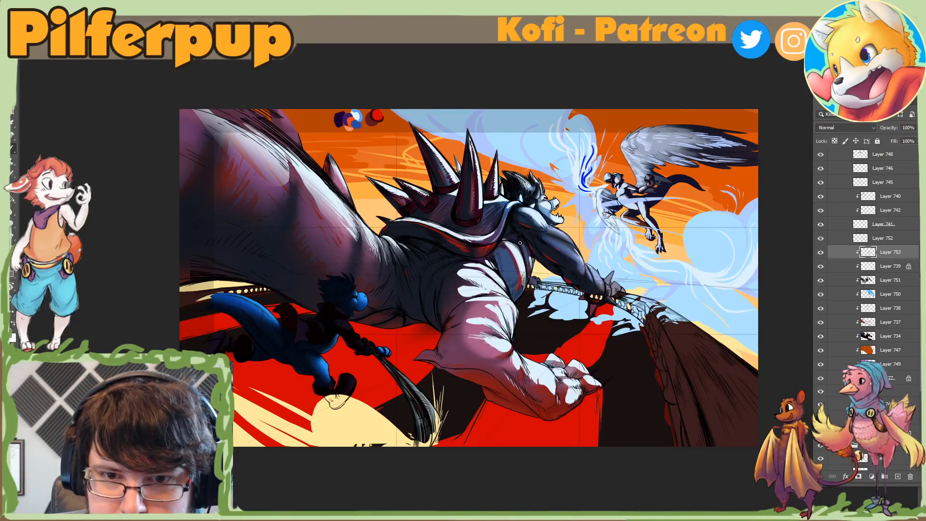
right_click(472, 278)
left_click_drag(528, 303, 540, 304)
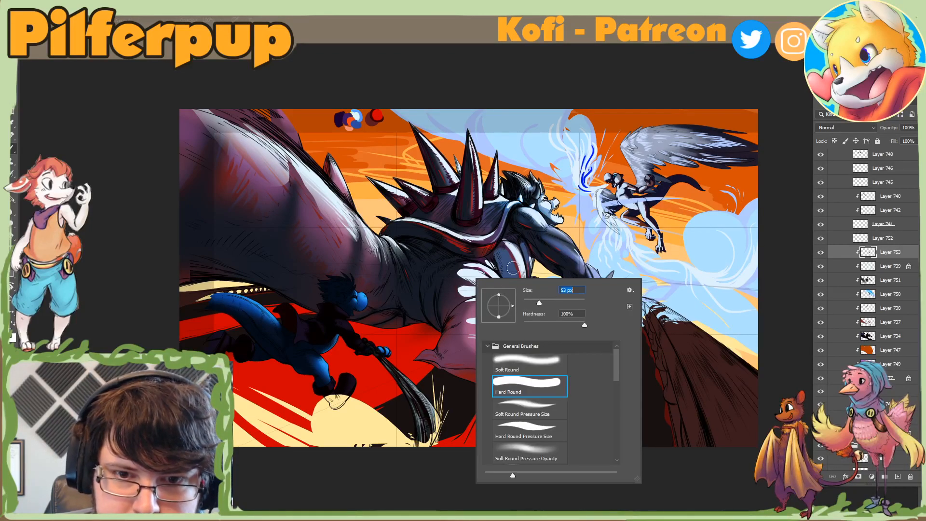
left_click(502, 255)
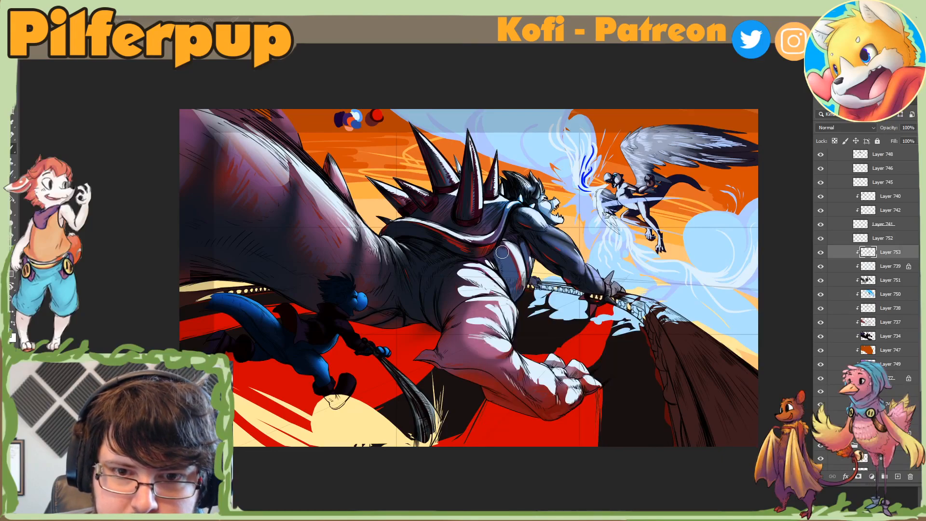
right_click(528, 245)
left_click(492, 262)
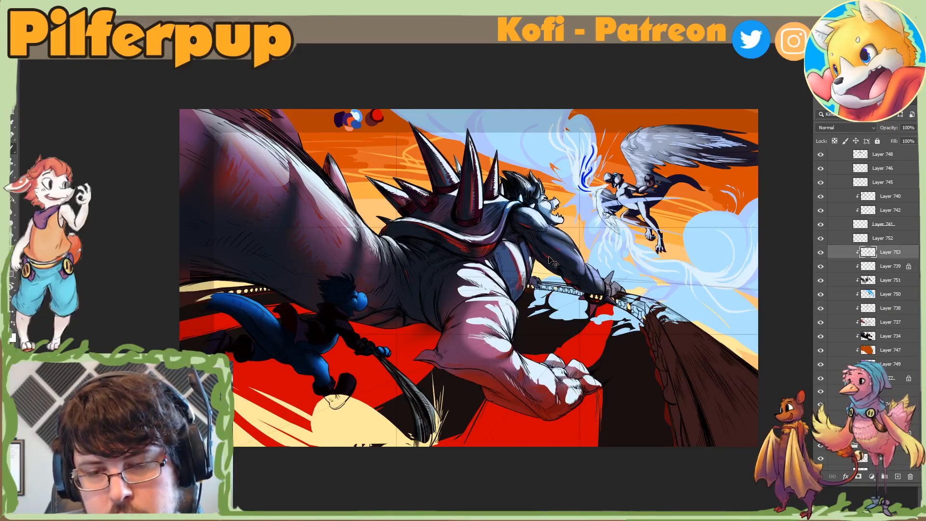
Step: Mirror the view, choose bright blue #4b82f1 and add a new clipped layer directly beneath Layer 753
key("ctrl+shift+h")
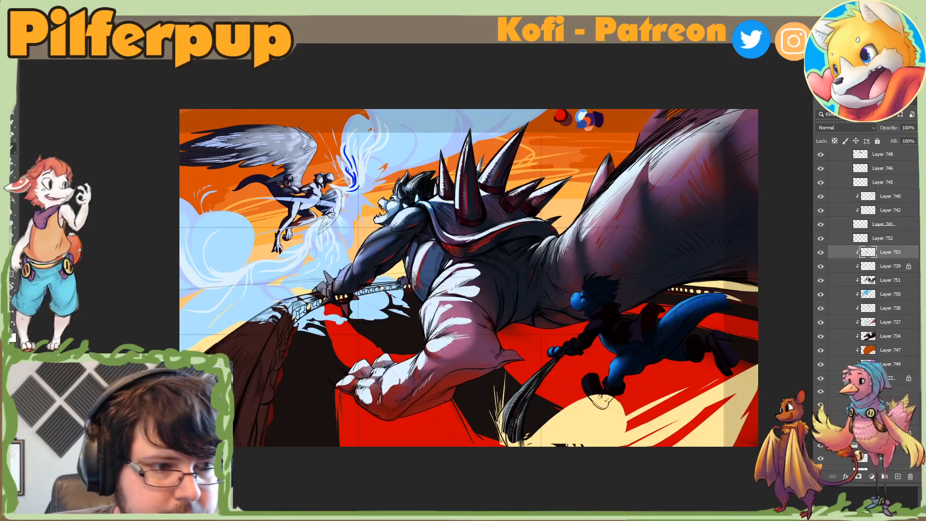
left_click(13, 331)
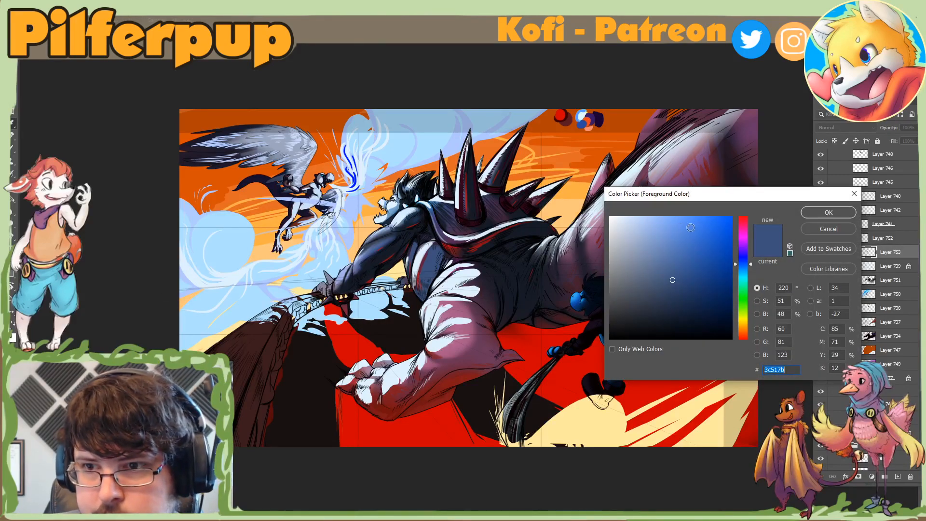
left_click(691, 227)
left_click(825, 213)
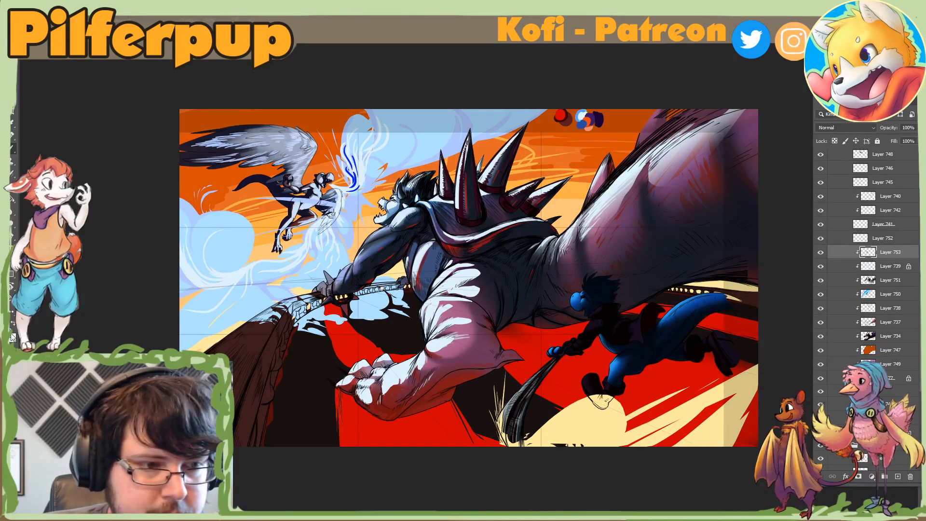
left_click(898, 477)
left_click_drag(873, 251, 872, 261)
right_click(563, 305)
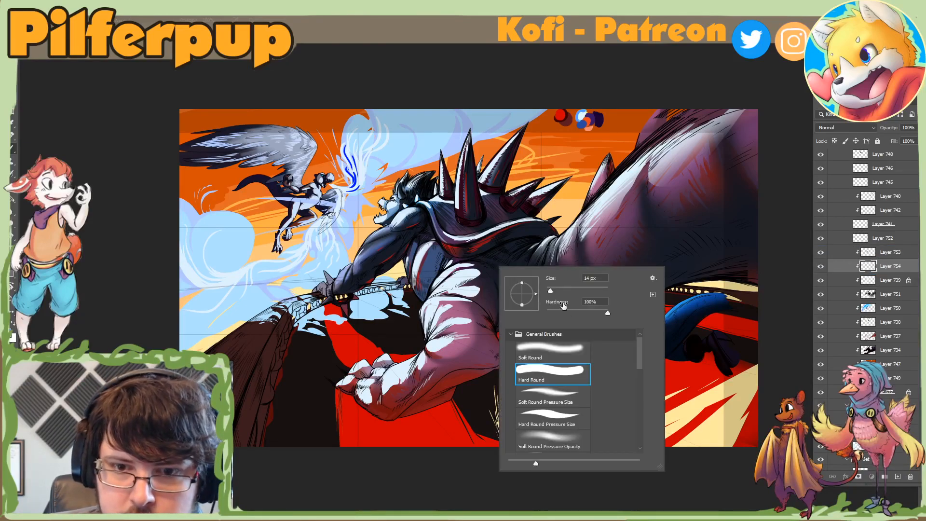
Step: Change the foreground colour to a deeper, fully saturated blue, shifting its hue slightly
key("n")
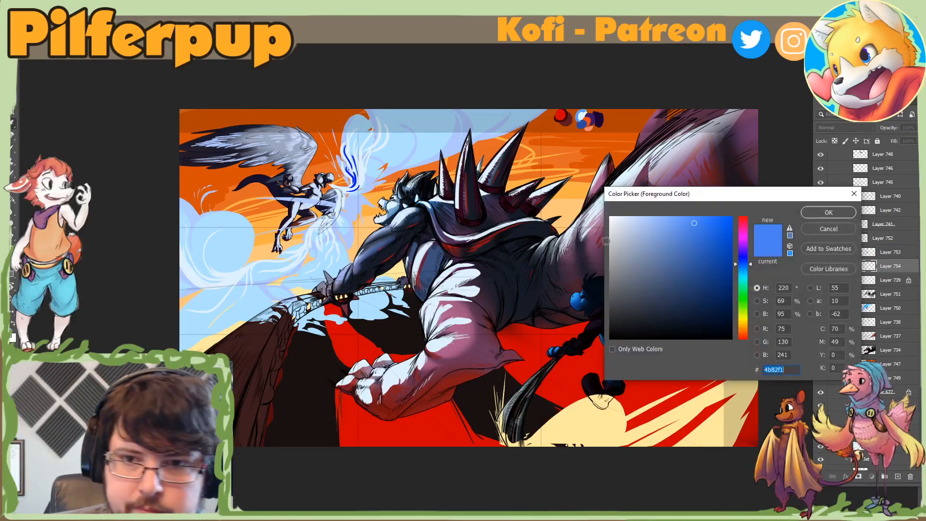
left_click(724, 237)
left_click(732, 251)
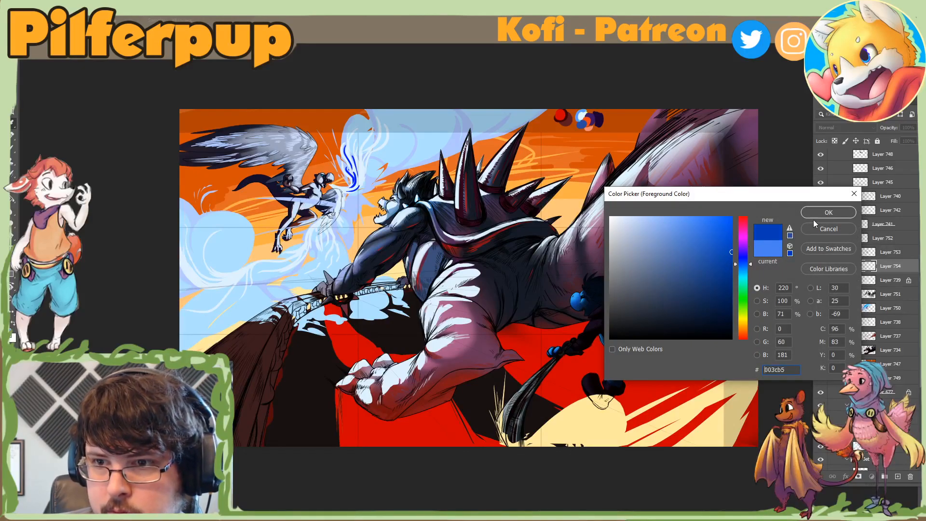
left_click_drag(753, 263, 746, 260)
left_click(823, 213)
Step: Paint saturated blue over the monster's torso and outstretched arm on Layer 754 with a large Soft Round brush, redoing the unsatisfactory stroke
right_click(563, 252)
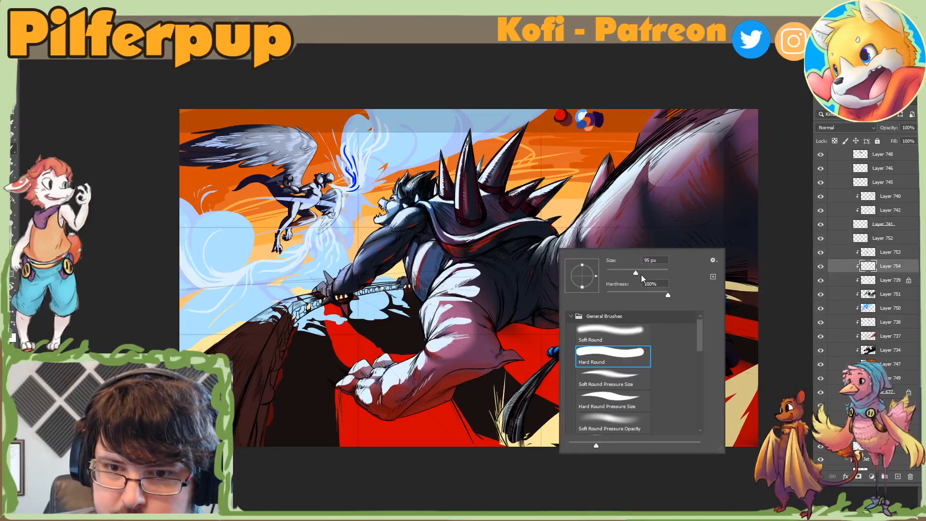
left_click(623, 331)
left_click(650, 273)
mouse_move(523, 256)
left_mouse_down()
mouse_move(511, 258)
mouse_move(512, 313)
mouse_move(527, 293)
left_mouse_up()
mouse_move(414, 229)
left_mouse_down()
mouse_move(358, 277)
mouse_move(341, 302)
left_mouse_up()
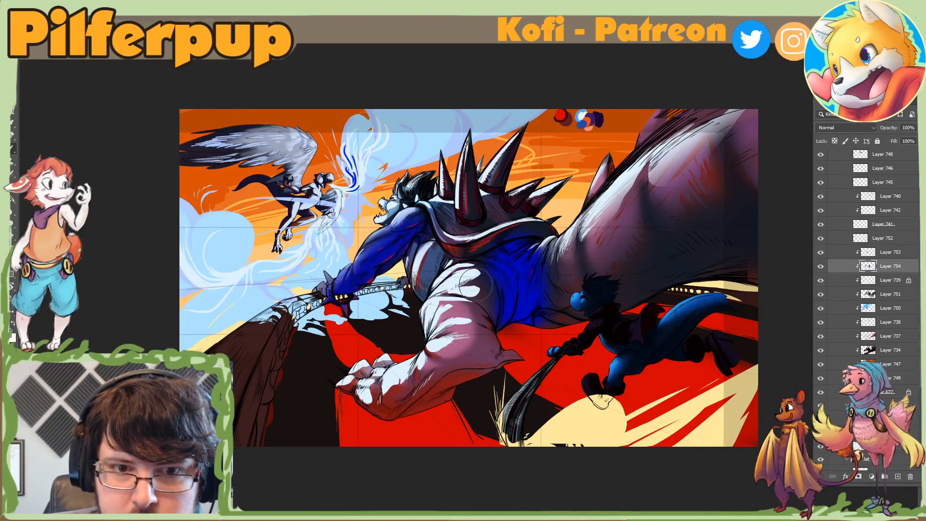
key("ctrl+z")
left_click_drag(494, 277, 517, 318)
left_click_drag(411, 229, 330, 288)
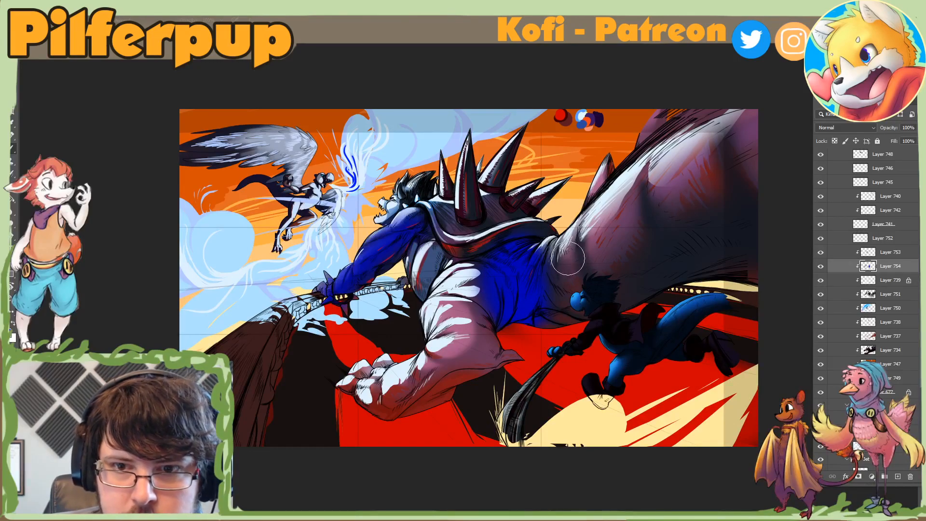
left_click_drag(522, 250, 550, 236)
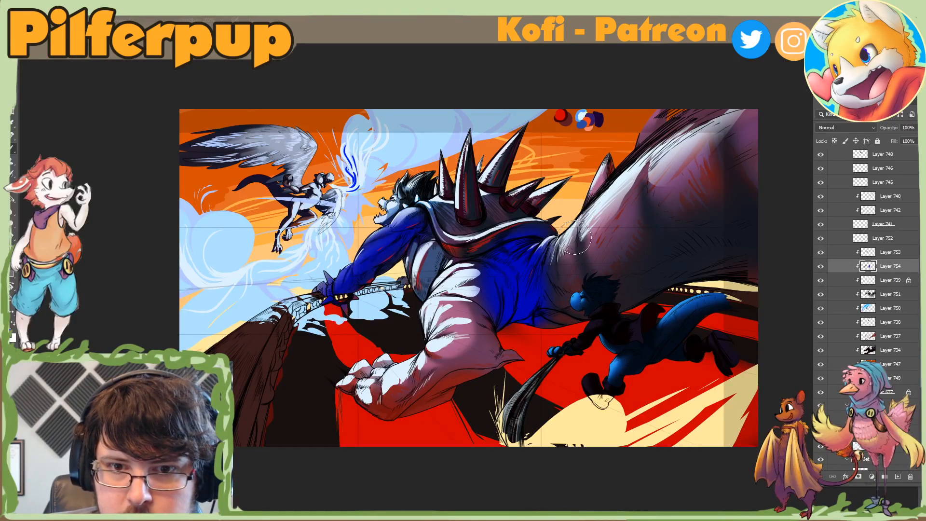
Step: Enlarge the soft brush and spread the blue over the monster's chest, head and foreleg, undoing the strokes that go too far
right_click(578, 290)
left_click(675, 310)
left_click_drag(554, 261, 724, 167)
key("ctrl+z")
key("ctrl+z")
key("ctrl+z")
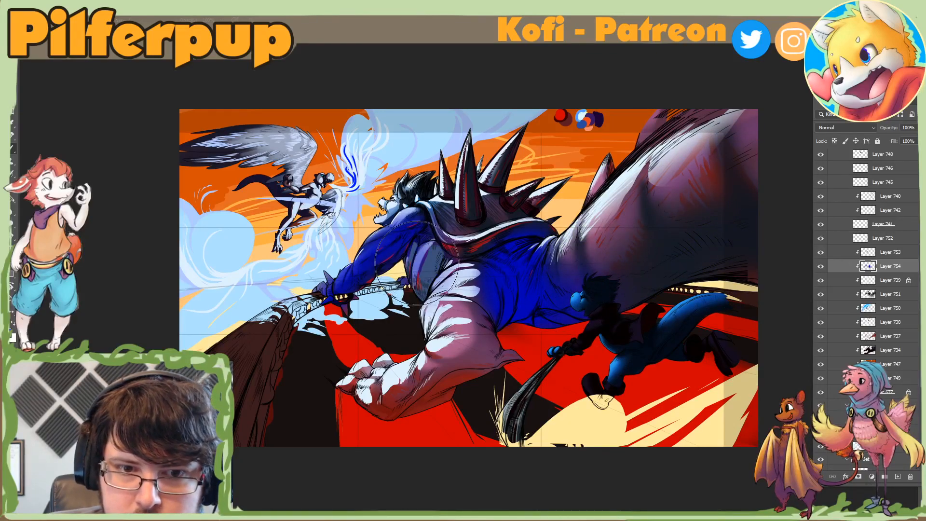
mouse_move(430, 285)
left_mouse_down()
mouse_move(446, 304)
mouse_move(417, 301)
mouse_move(436, 323)
mouse_move(478, 330)
mouse_move(480, 366)
mouse_move(442, 389)
left_mouse_up()
key("ctrl+z")
left_click_drag(402, 236, 401, 215)
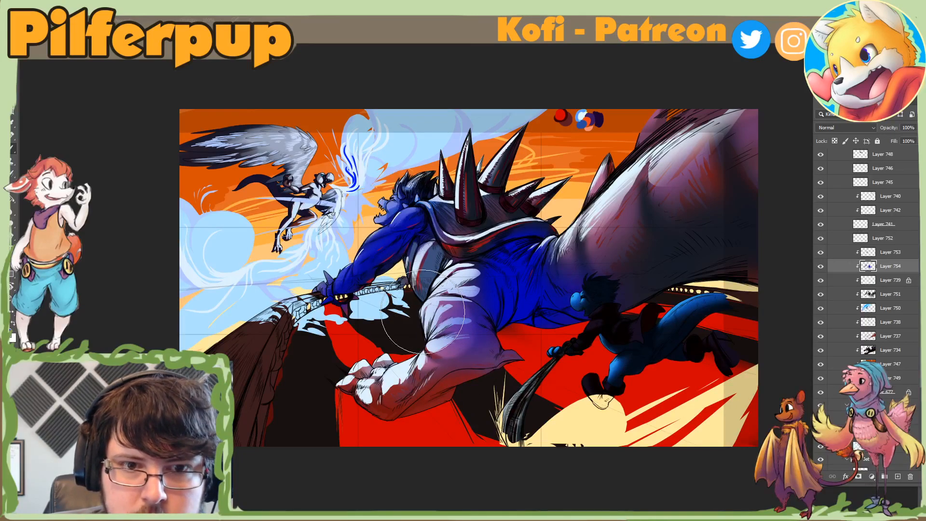
Step: Reorder the clipped layers so Layer 750 sits directly above Layer 754, and set Layer 754's opacity to 36%
mouse_move(831, 269)
left_mouse_down()
mouse_move(824, 299)
mouse_move(861, 292)
mouse_move(864, 278)
mouse_move(870, 290)
mouse_move(868, 281)
left_mouse_up()
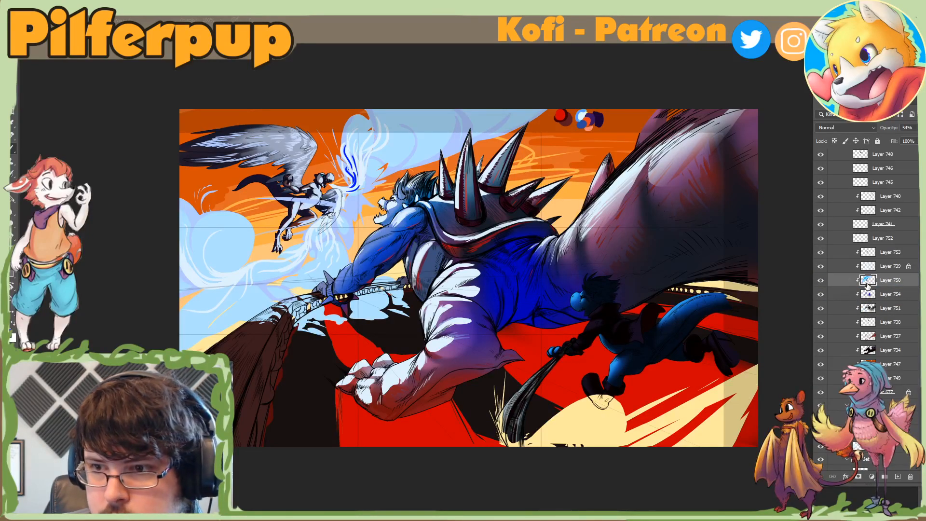
left_click(871, 296)
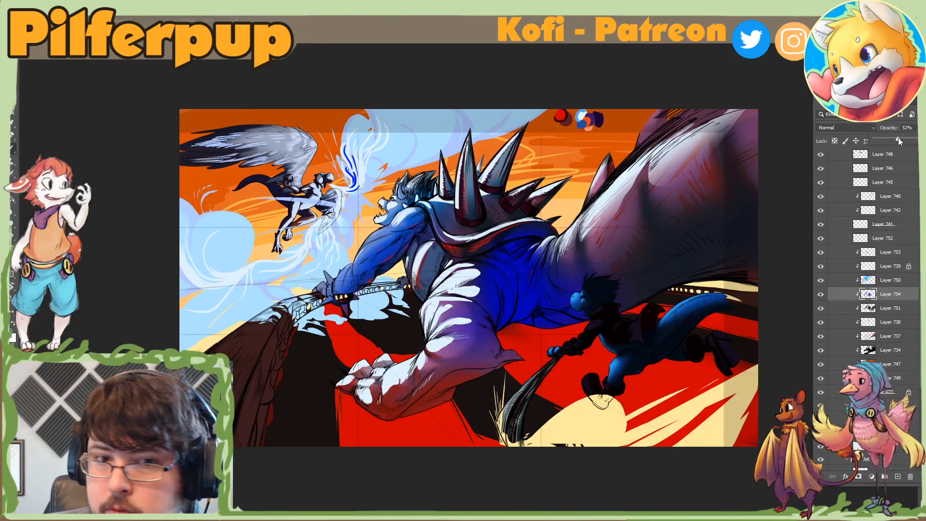
left_click_drag(898, 140, 890, 139)
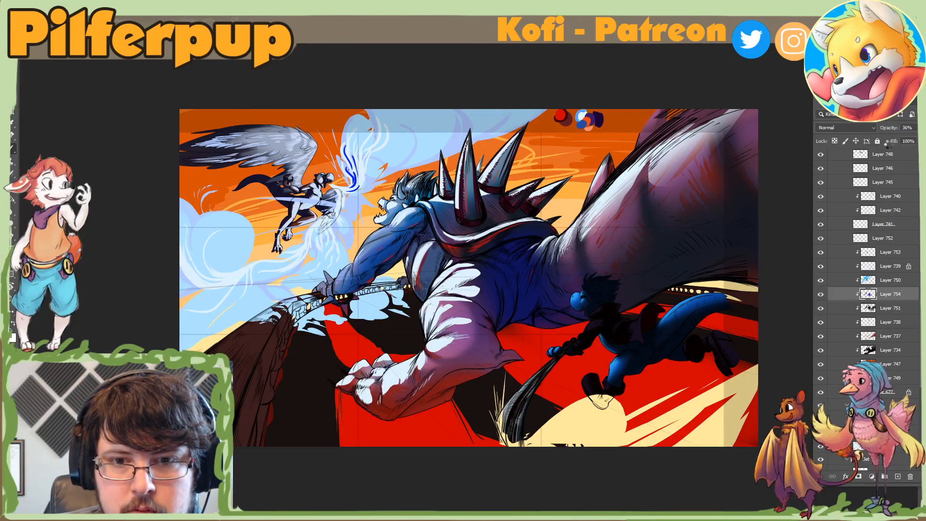
Step: Try extending the blue over the monster's foreleg and huge hind limb in the unmirrored view, and undo those strokes
key("ctrl+shift+h")
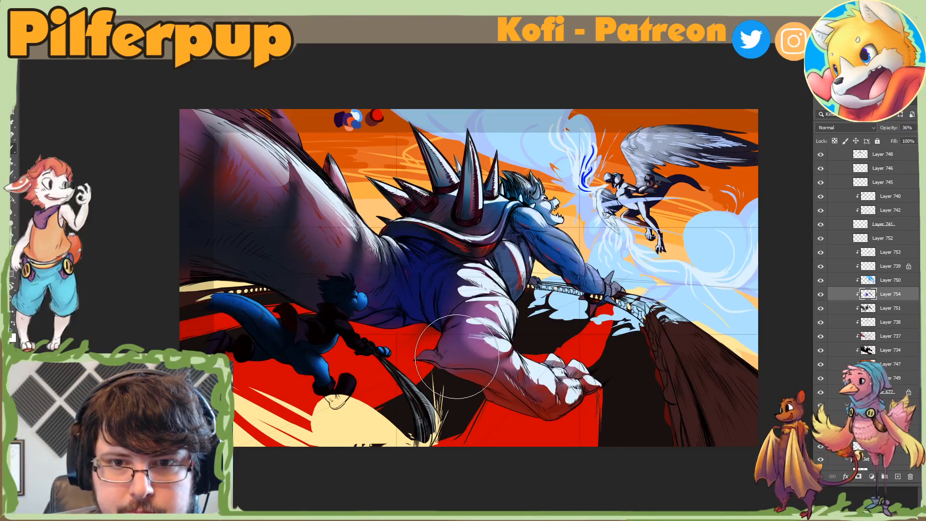
mouse_move(457, 357)
left_mouse_down()
mouse_move(470, 346)
mouse_move(545, 404)
left_mouse_up()
mouse_move(333, 239)
left_mouse_down()
mouse_move(227, 163)
mouse_move(226, 211)
left_mouse_up()
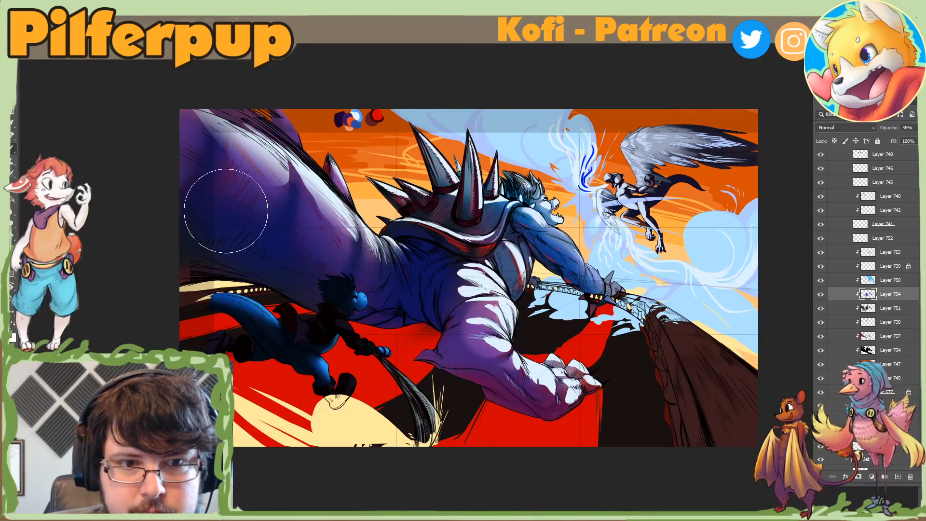
key("ctrl+z")
key("ctrl+z")
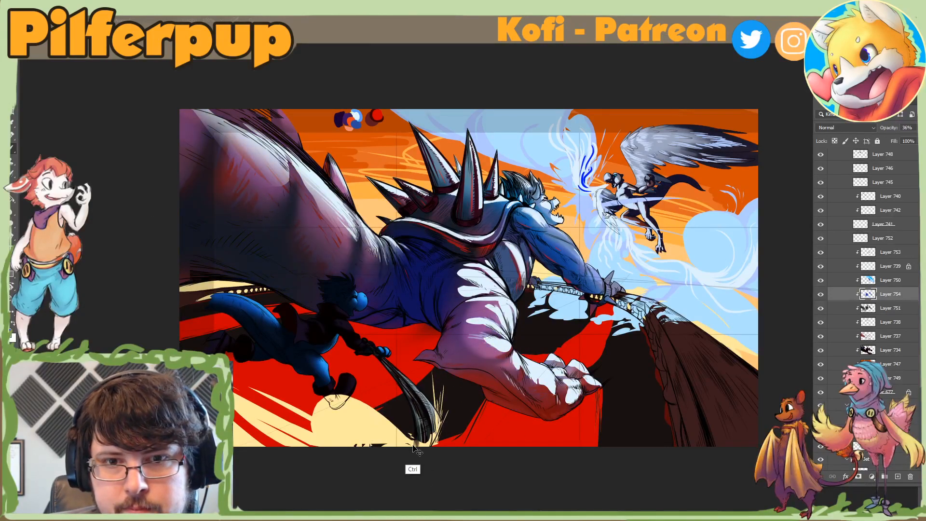
key("ctrl+shift+h")
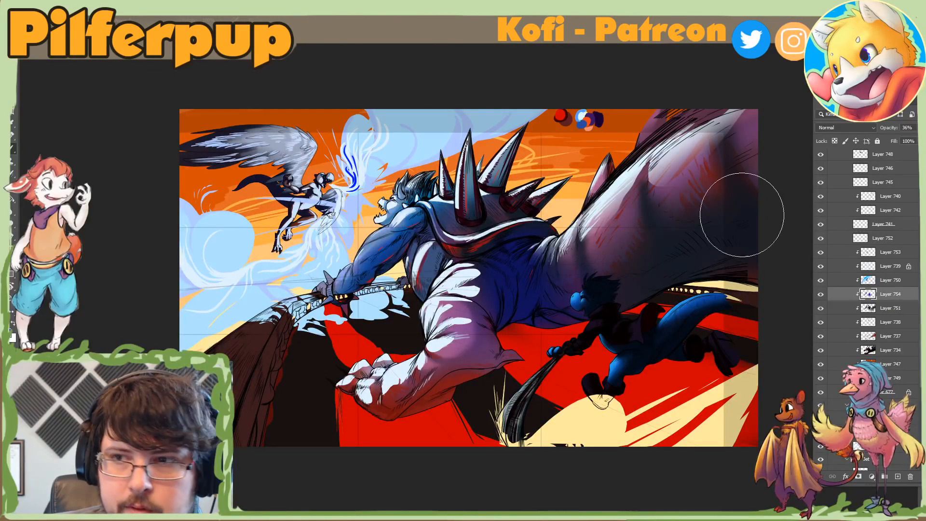
Step: Set Layer 754's opacity to 20%, brush more blue over the monster's outstretched arm and restore the unmirrored view
left_click(917, 128)
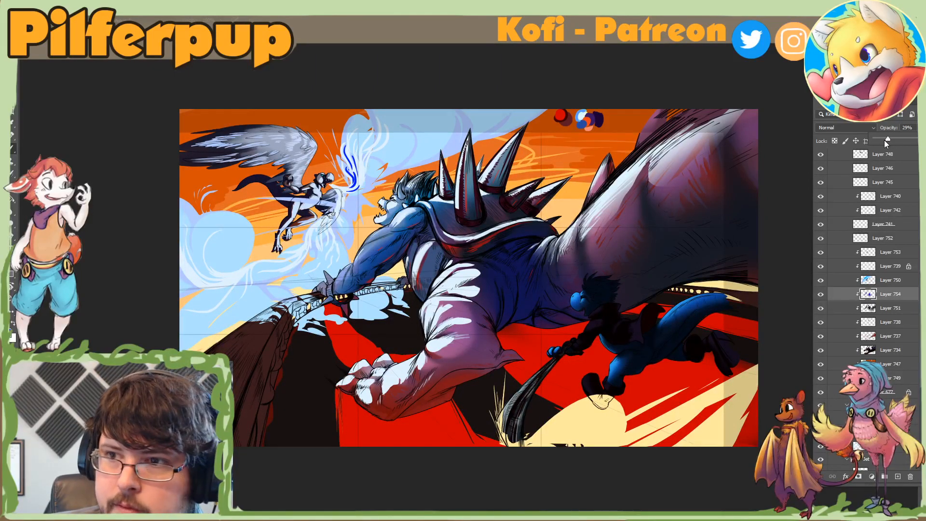
left_click_drag(409, 256, 319, 325)
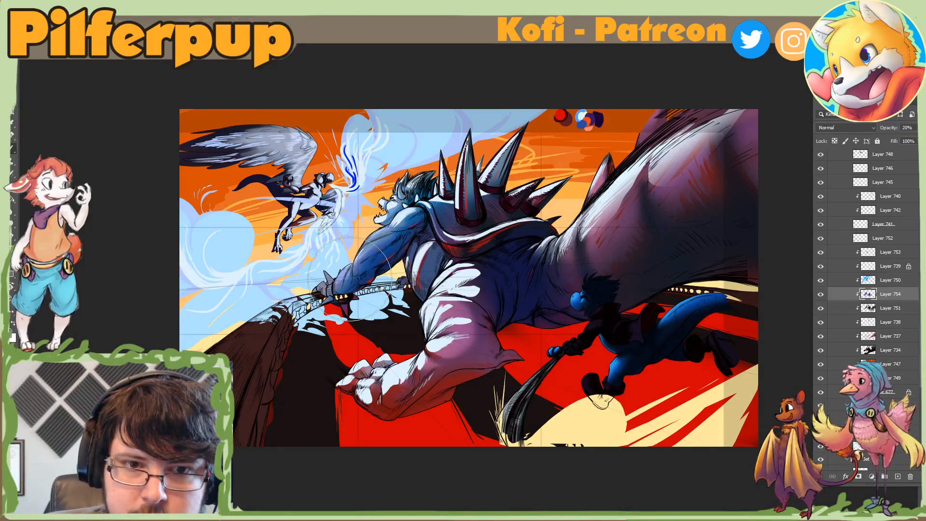
key("ctrl+shift+h")
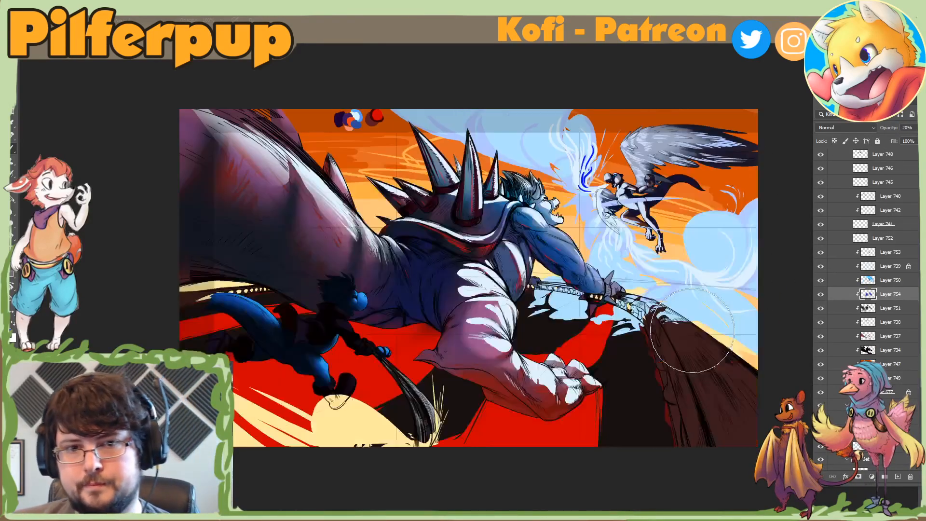
Step: Toggle the visibility of Layers 754 and 750 to compare their effect on the monster, restoring both
mouse_move(820, 295)
left_mouse_down()
mouse_move(820, 279)
mouse_move(822, 296)
left_mouse_up()
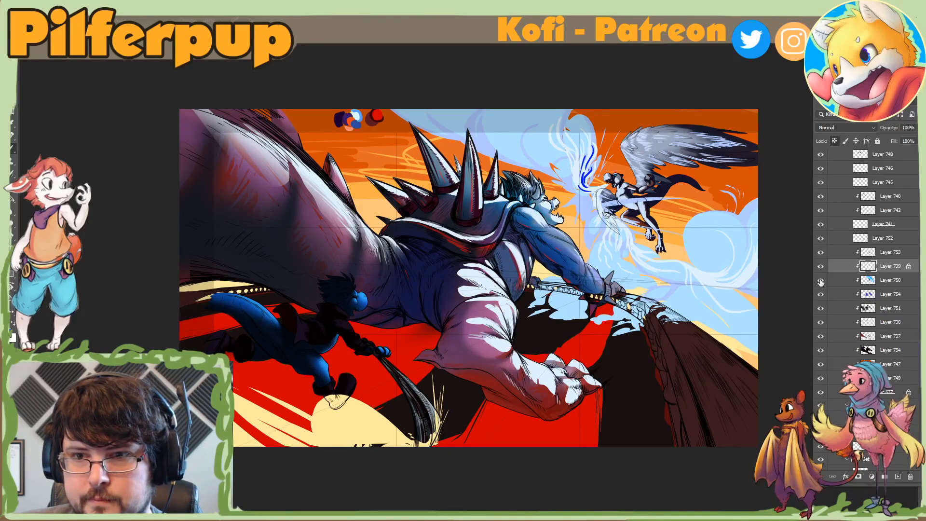
left_click(820, 280)
left_click(821, 281)
Step: Erase Layer 750's light-blue glaze from the monster's back spikes using a Soft Round brush tip
left_click(847, 282)
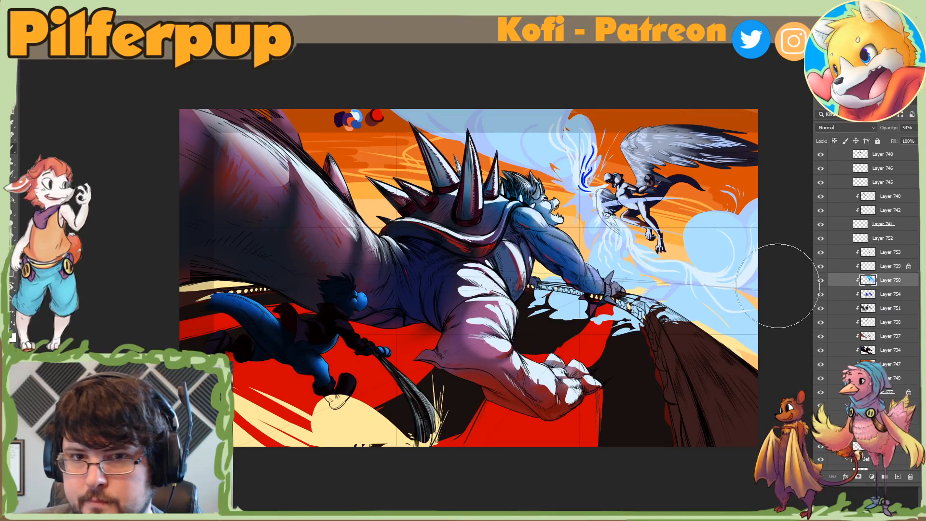
right_click(531, 240)
left_click(575, 381)
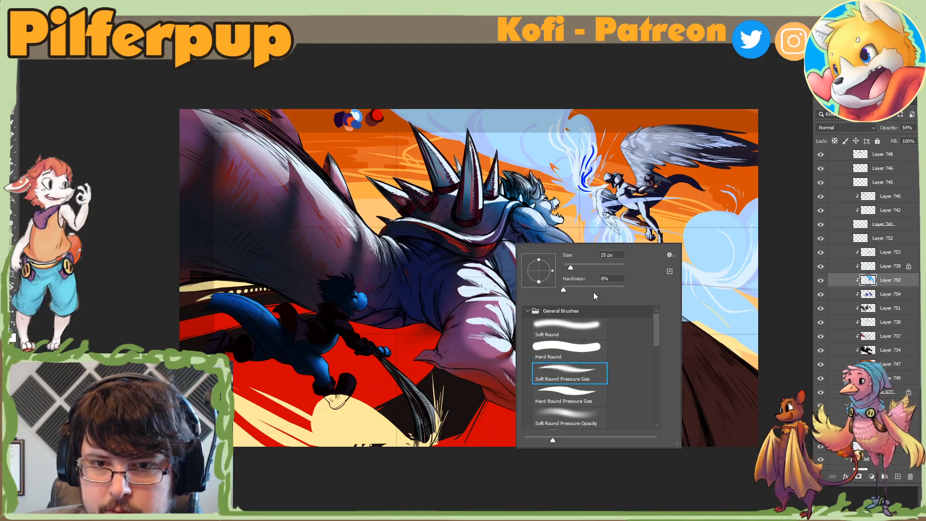
left_click(585, 337)
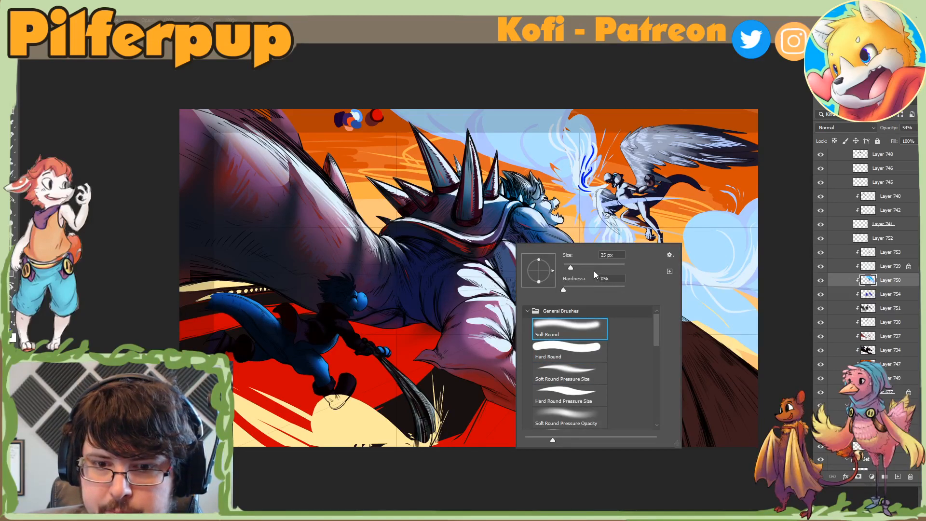
key("Return")
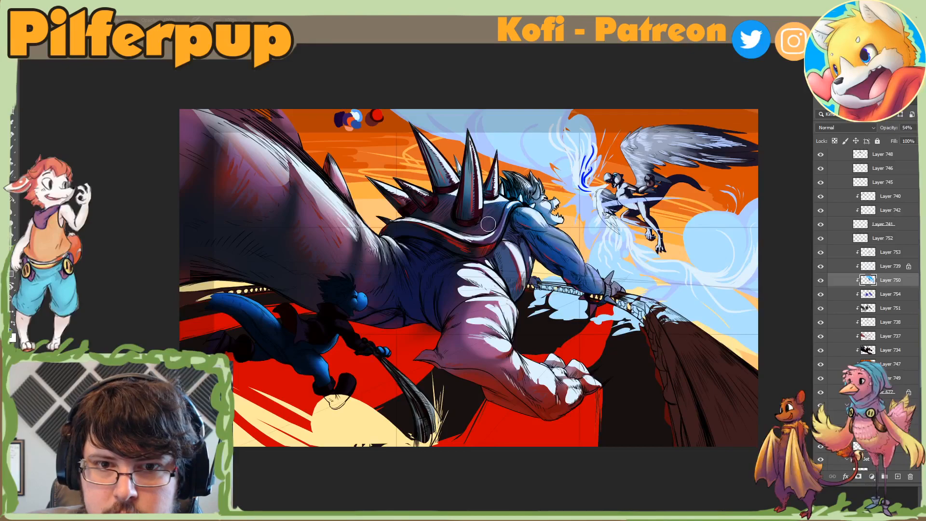
mouse_move(418, 127)
left_mouse_down()
mouse_move(449, 205)
mouse_move(465, 167)
mouse_move(466, 212)
left_mouse_up()
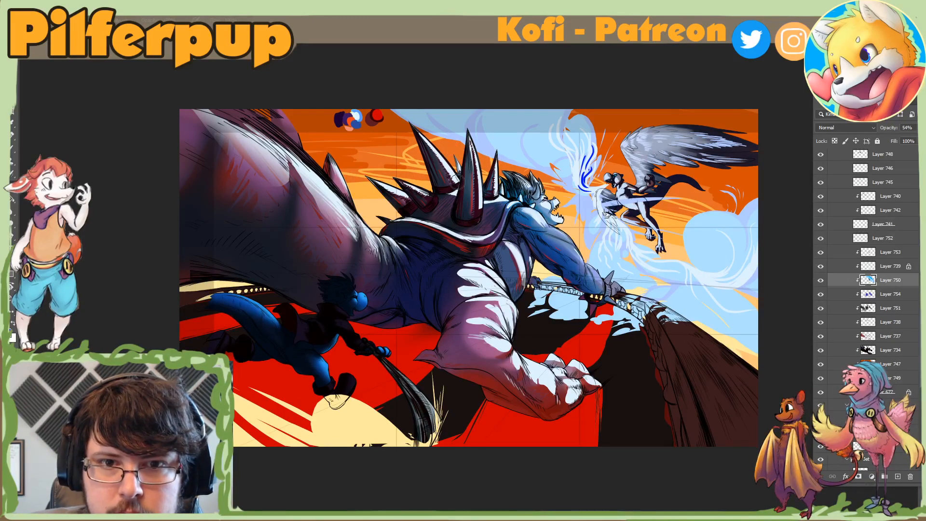
Step: Try reworking Layer 750's light-blue glaze over the monster's shoulder and outstretched arm with a soft brush tip, and undo those strokes
right_click(519, 223)
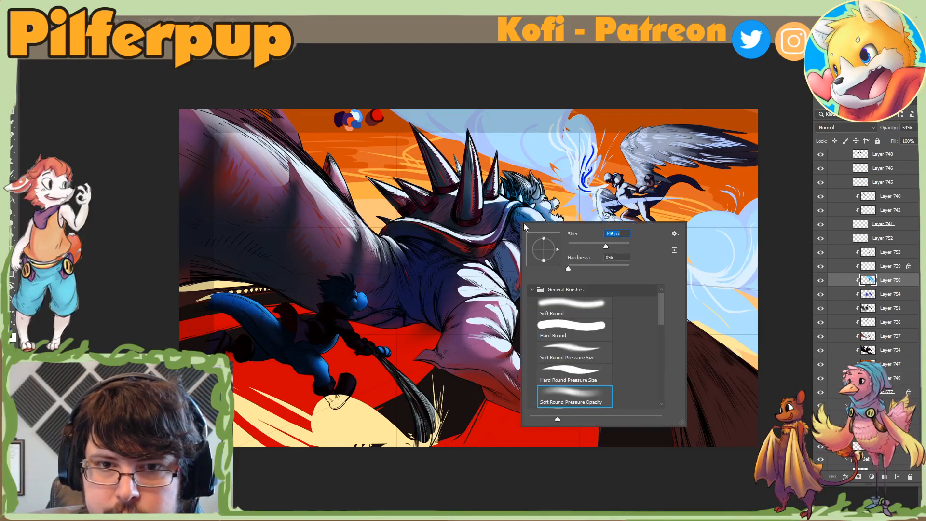
left_click_drag(501, 205, 553, 265)
left_click_drag(525, 228, 606, 303)
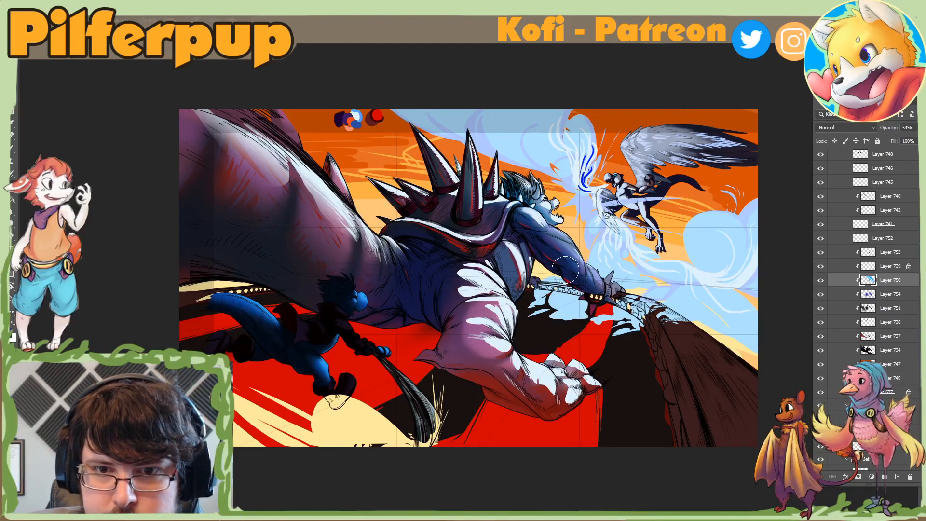
key("ctrl+z")
key("ctrl+z")
key("ctrl+z")
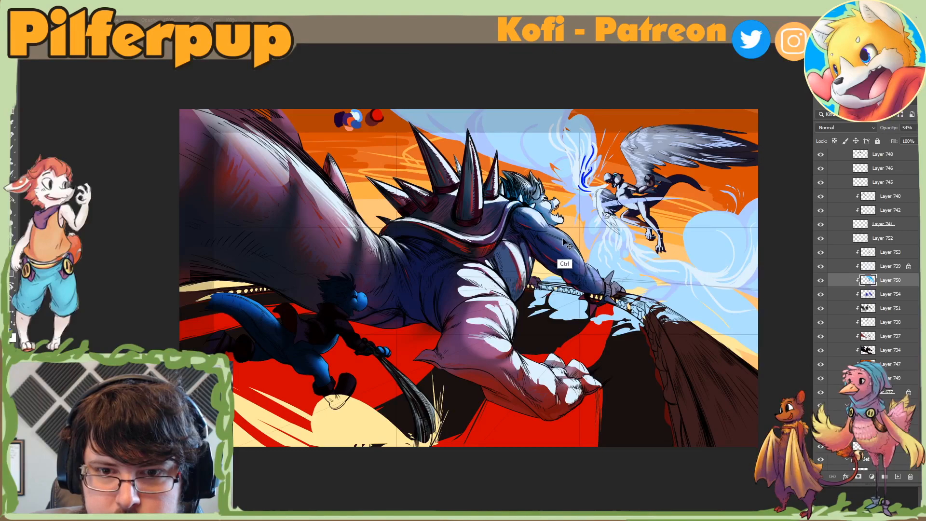
key("ctrl+z")
key("ctrl+z")
mouse_move(532, 231)
left_mouse_down()
mouse_move(584, 294)
mouse_move(570, 264)
left_mouse_up()
key("ctrl+z")
right_click(552, 229)
left_click(521, 224)
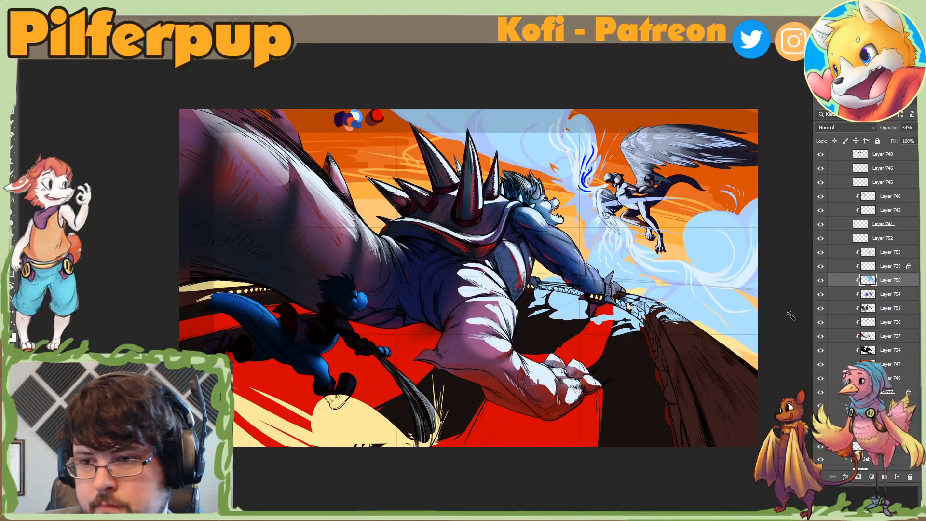
Step: Toggle the visibility of Layers 750, 739 and 753 to compare their effect on the monster, checking it in the mirrored view
left_click(821, 280)
left_click(822, 280)
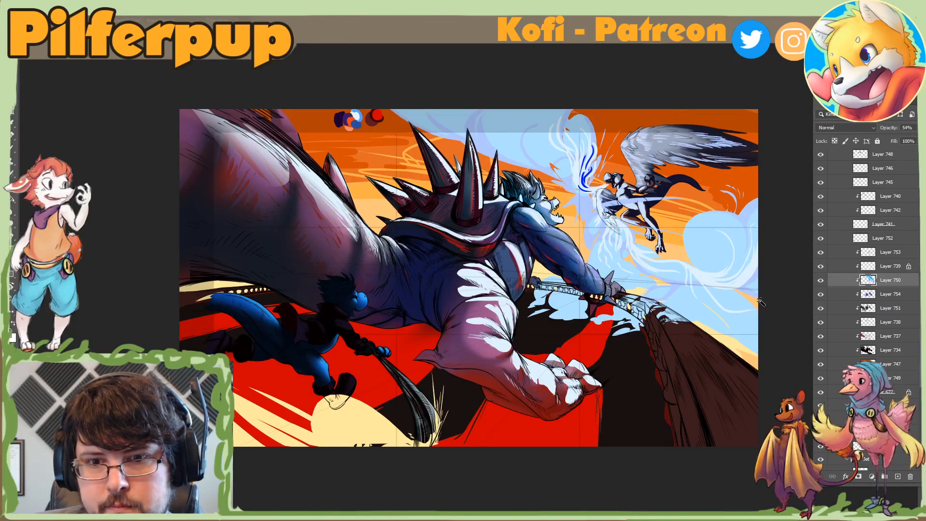
key("ctrl+shift+h")
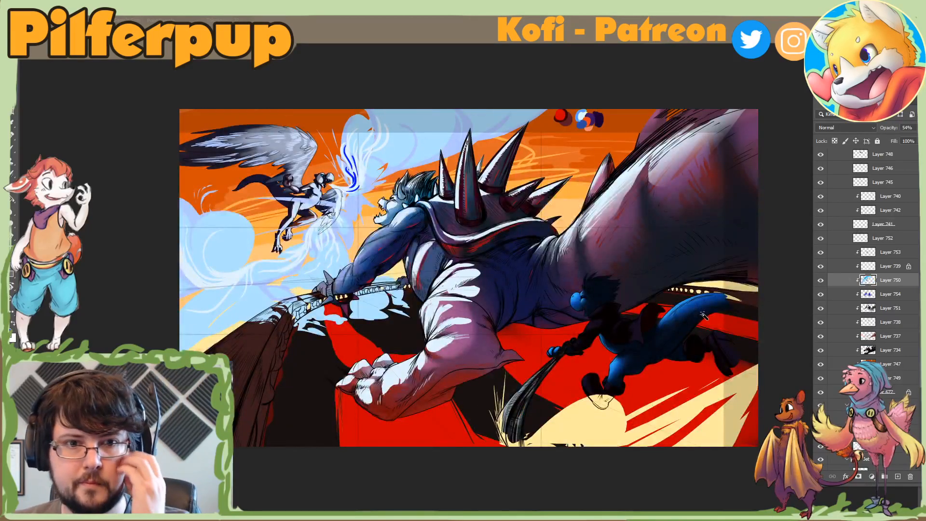
left_click(822, 268)
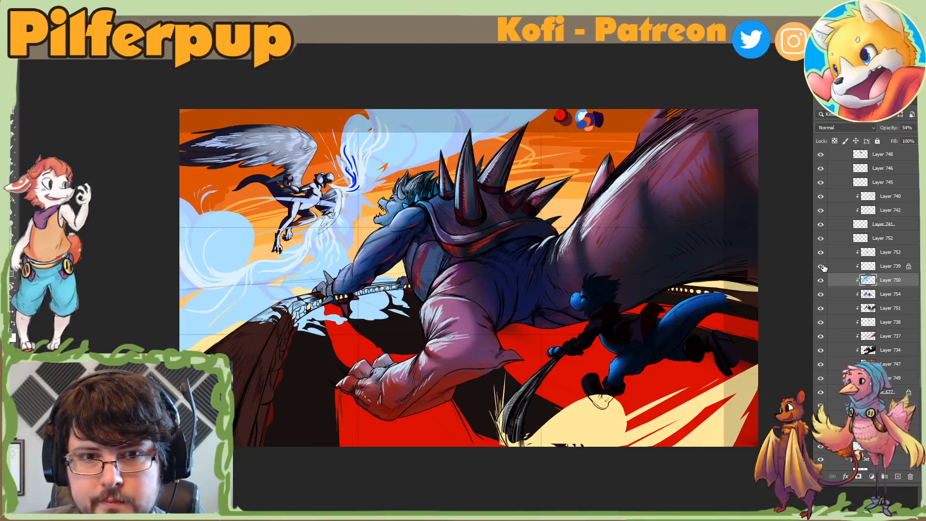
left_click(822, 266)
left_click(822, 254)
left_click(821, 254)
left_click(822, 254)
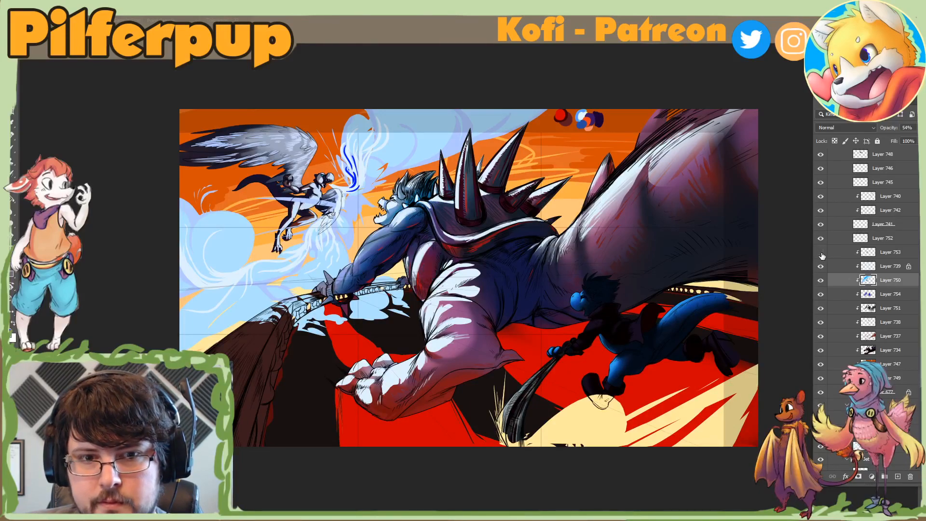
left_click(823, 255)
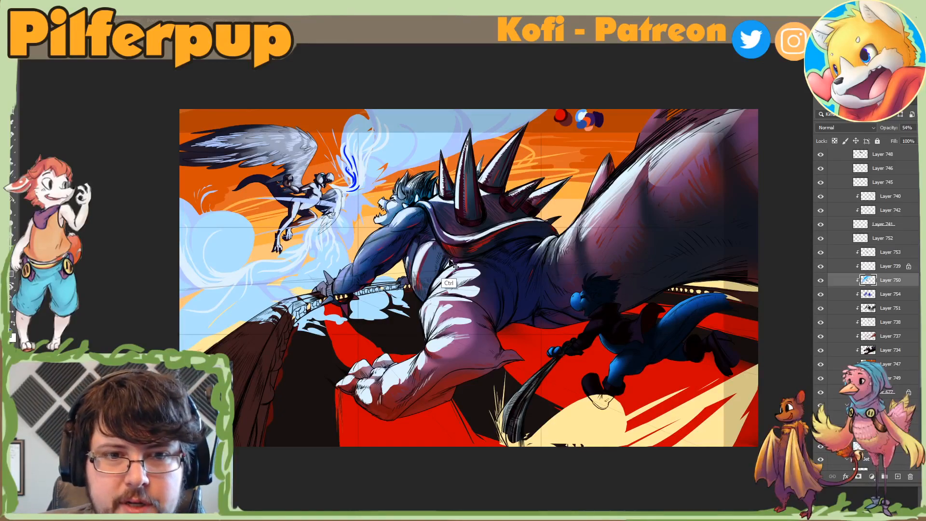
Step: Try putting Layer 750 into a group in the unmirrored view, and undo the grouping
key("ctrl+shift+h")
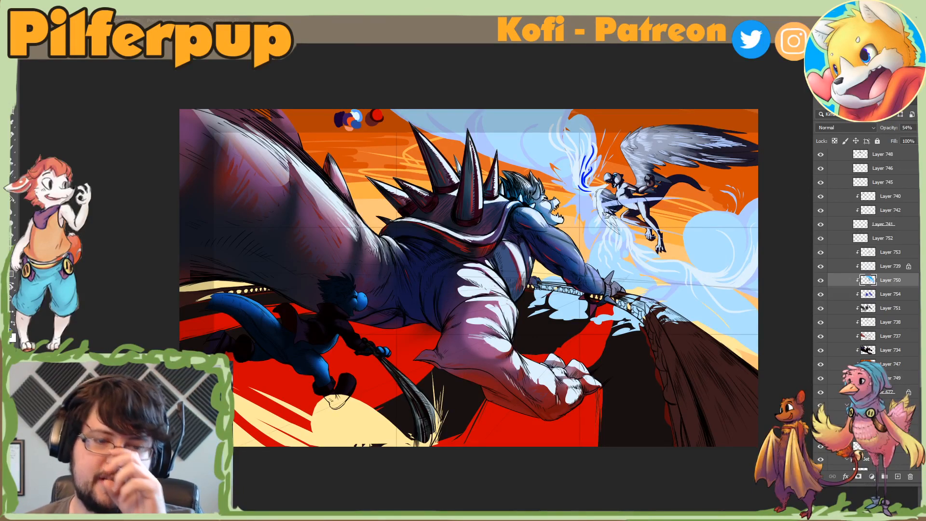
key("ctrl+g")
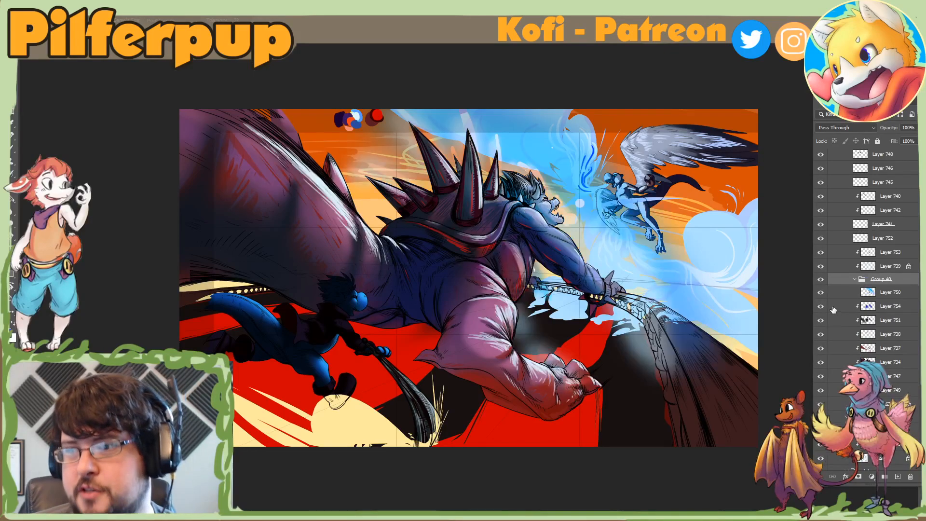
key("ctrl+z")
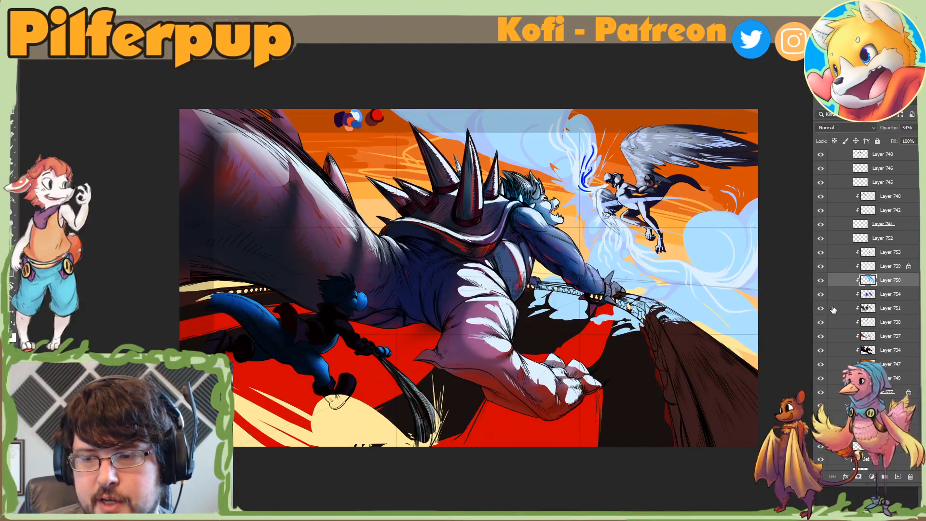
Step: Collapse the bowser group and toggle the visibility of the flame and Jet groups to identify their contents
key("ctrl+shift+h")
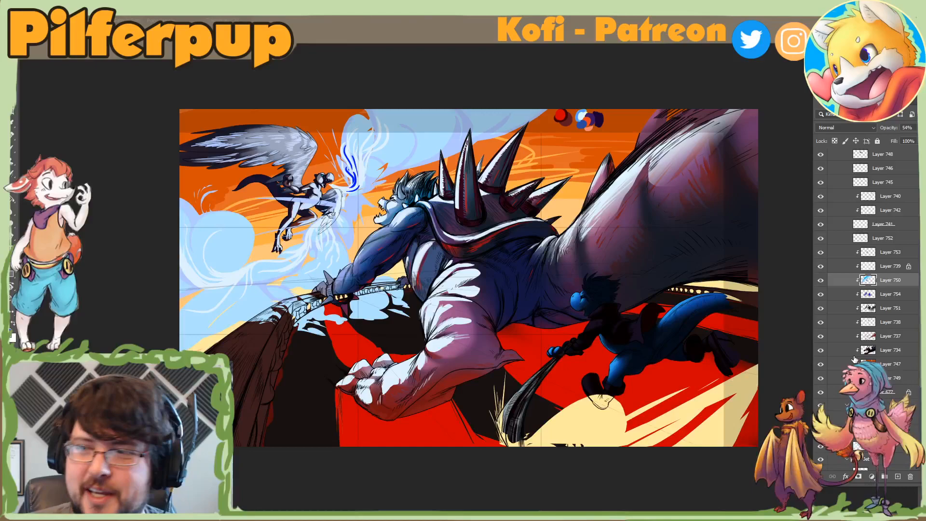
scroll(855, 359, "up", 5)
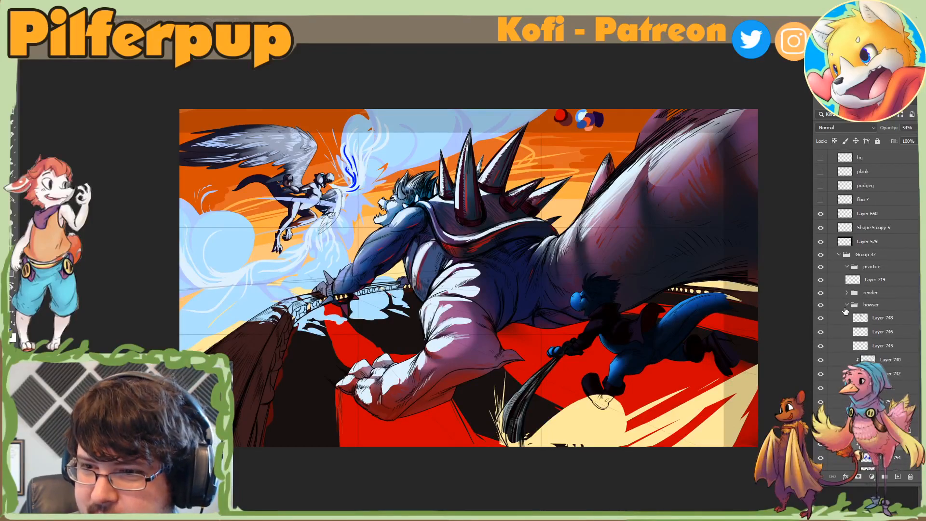
left_click(847, 305)
left_click(847, 328)
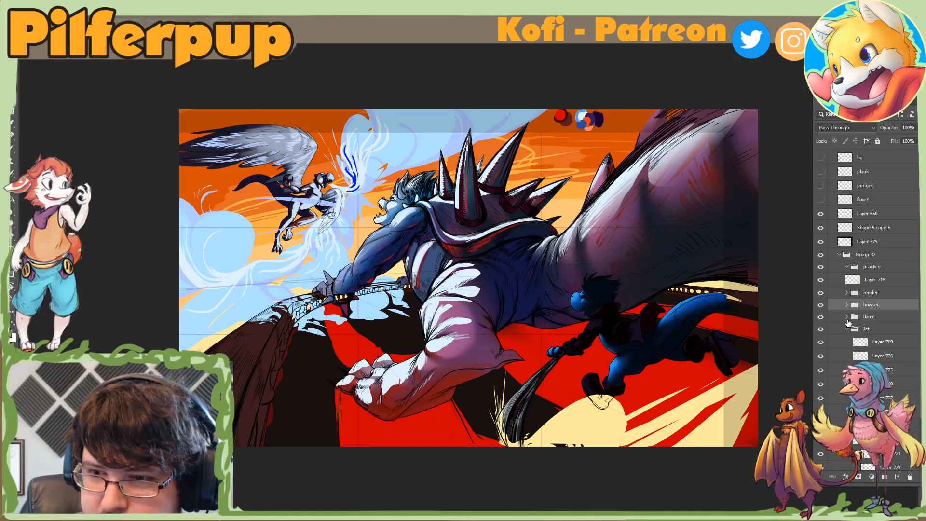
left_click(821, 317)
left_click(821, 328)
left_click(821, 317)
left_click(821, 328)
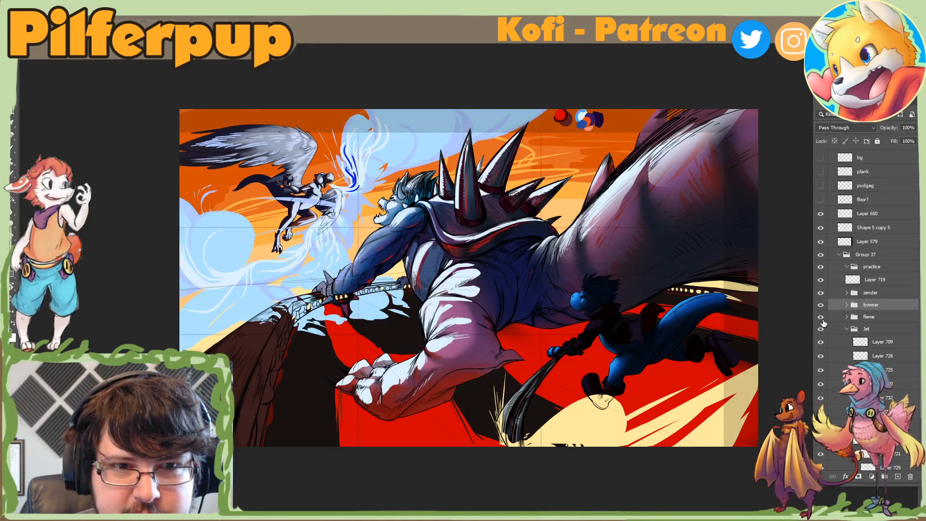
left_click(821, 317)
left_click(822, 318)
Step: Expand the flame group and toggle Layers 743 and 744 to check which parts of the flame each one holds
left_click(847, 317)
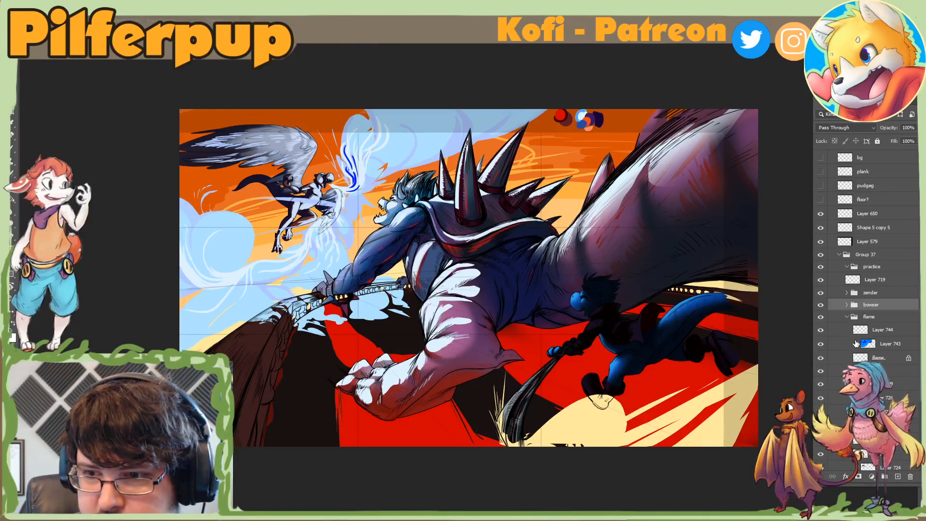
left_click(822, 344)
left_click(821, 344)
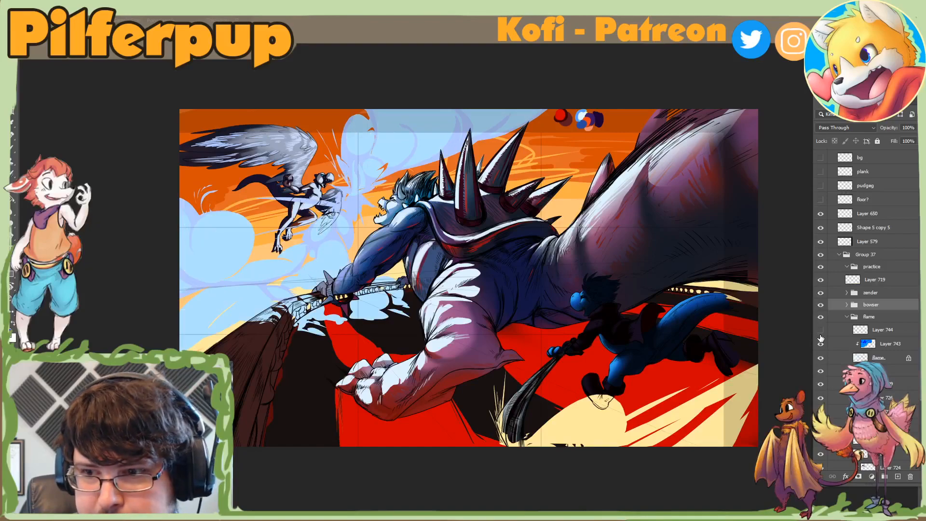
left_click(821, 340)
left_click(820, 332)
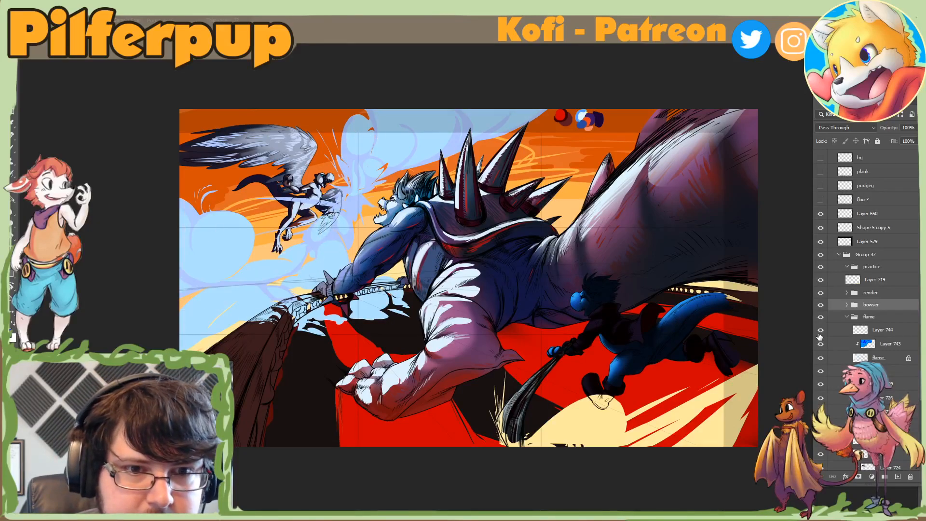
left_click(821, 333)
left_click(837, 334)
left_click(821, 333)
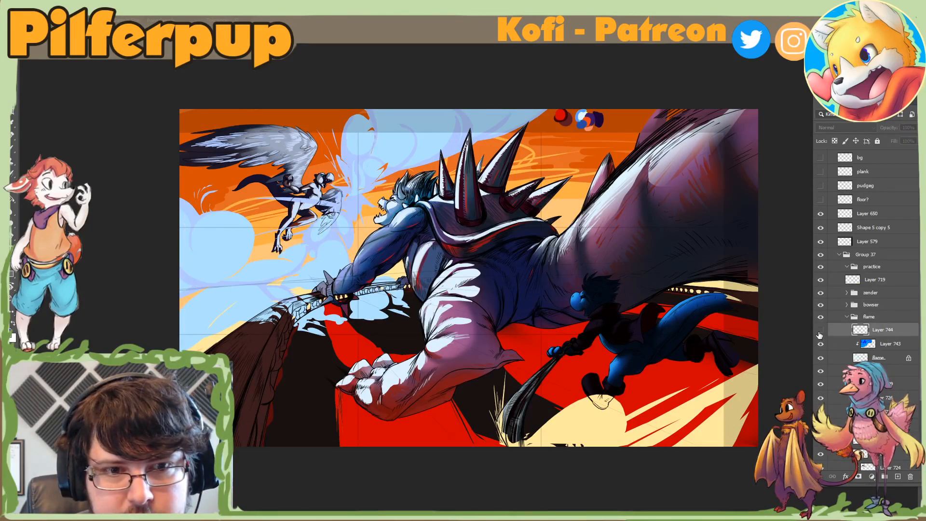
left_click(821, 333)
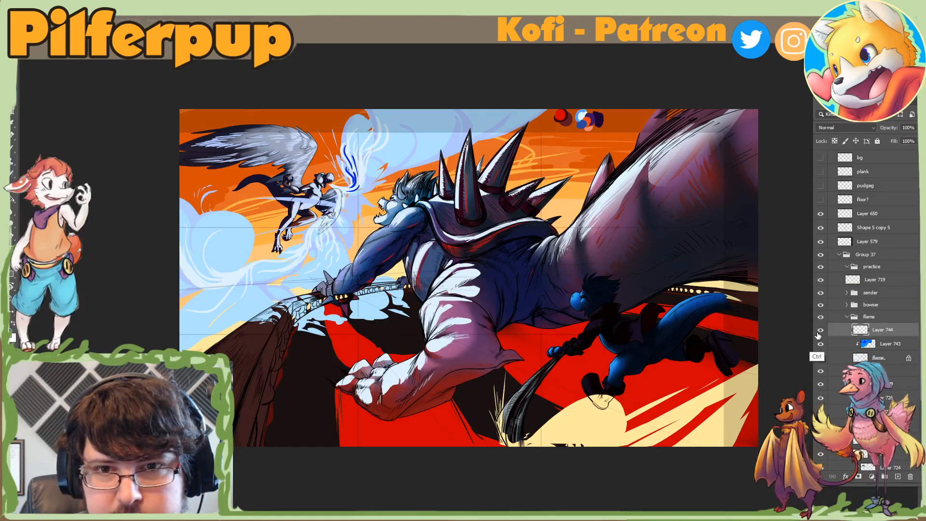
Step: Restore the unmirrored view and add a new layer directly below the locked flame layer in the flame group
key("h")
left_click(863, 358)
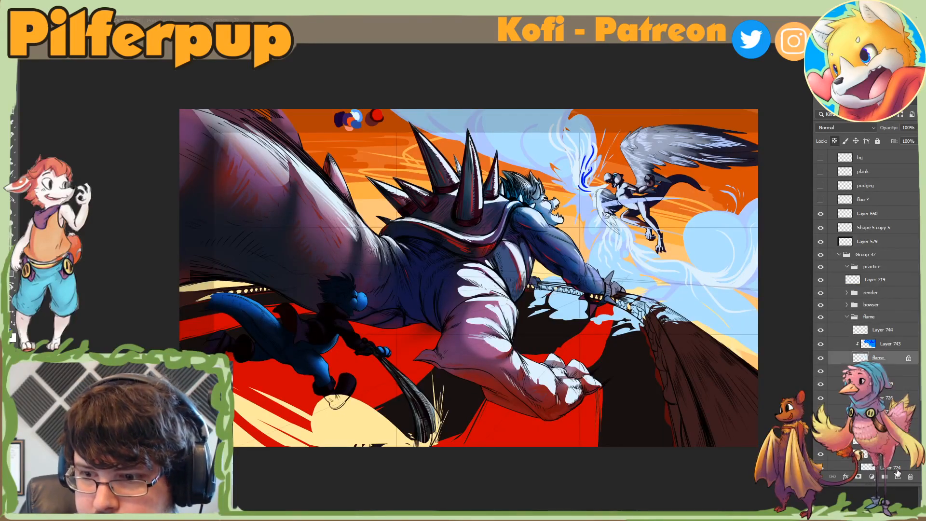
left_click(898, 477)
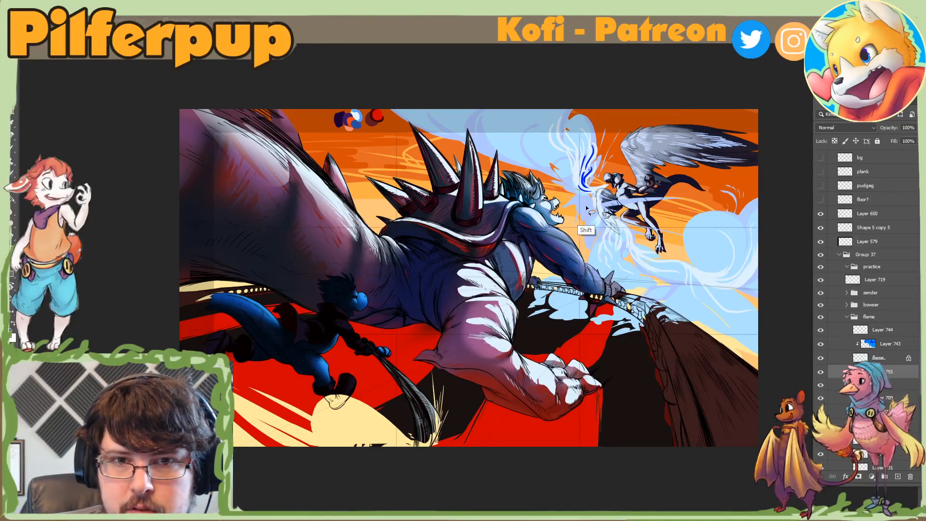
Step: Lasso a large curved area of sky behind the monster's back spikes plus small streaks beside its outstretched arm, undoing stray additions
mouse_move(563, 173)
left_mouse_down()
mouse_move(318, 164)
mouse_move(416, 132)
left_mouse_up()
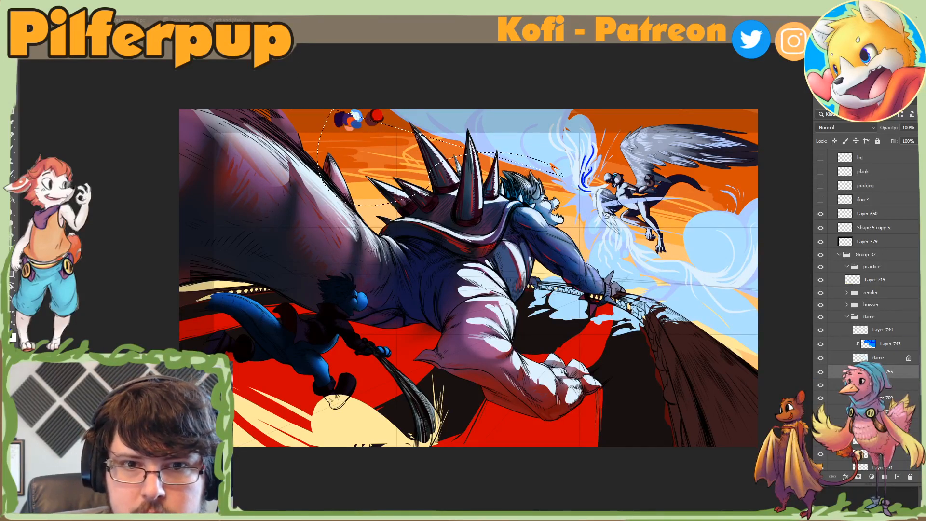
mouse_move(466, 150)
left_mouse_down()
mouse_move(368, 115)
mouse_move(333, 115)
mouse_move(521, 143)
mouse_move(542, 121)
mouse_move(531, 147)
mouse_move(427, 145)
mouse_move(514, 125)
mouse_move(506, 132)
left_mouse_up()
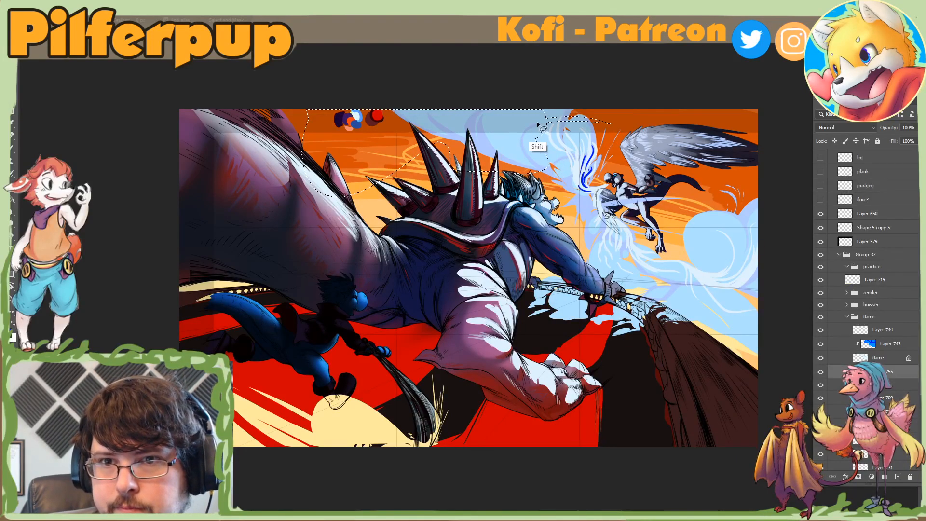
key("ctrl+z")
mouse_move(556, 113)
left_mouse_down()
mouse_move(627, 117)
mouse_move(557, 114)
left_mouse_up()
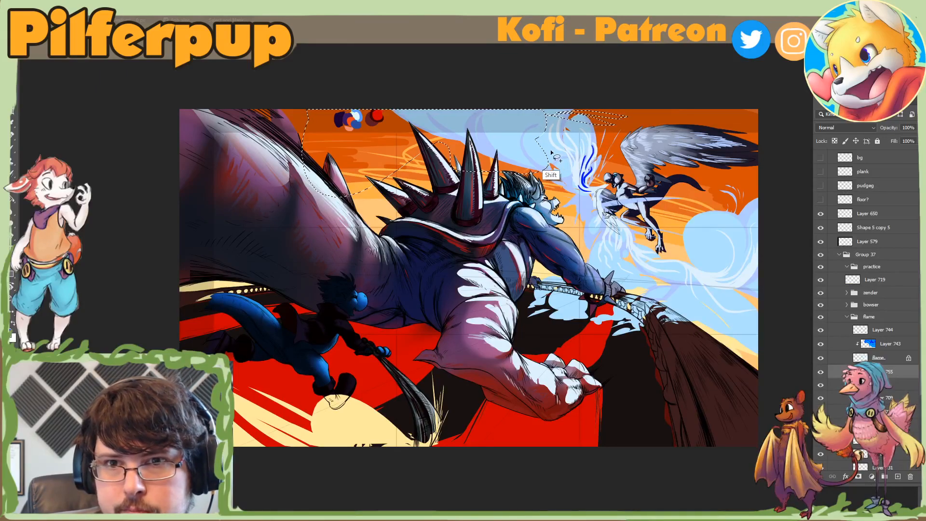
key("ctrl+z")
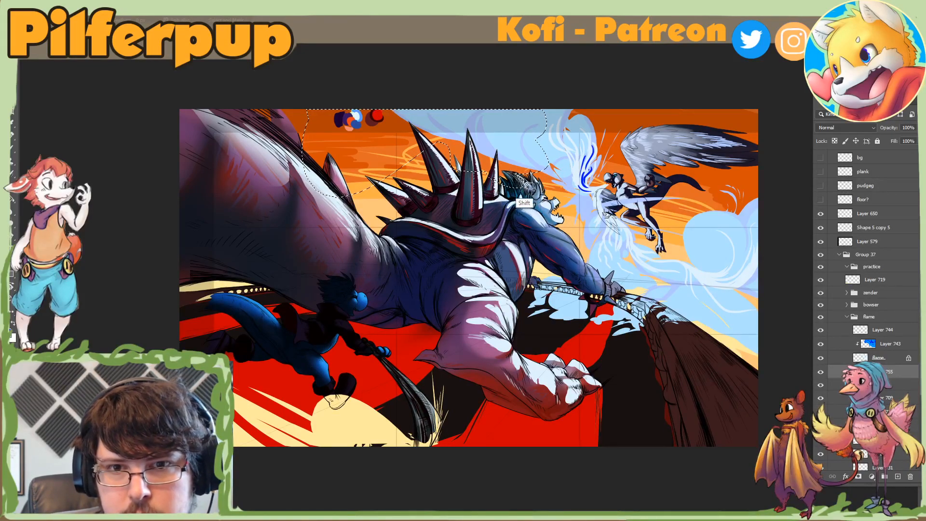
left_click_drag(510, 194, 540, 196)
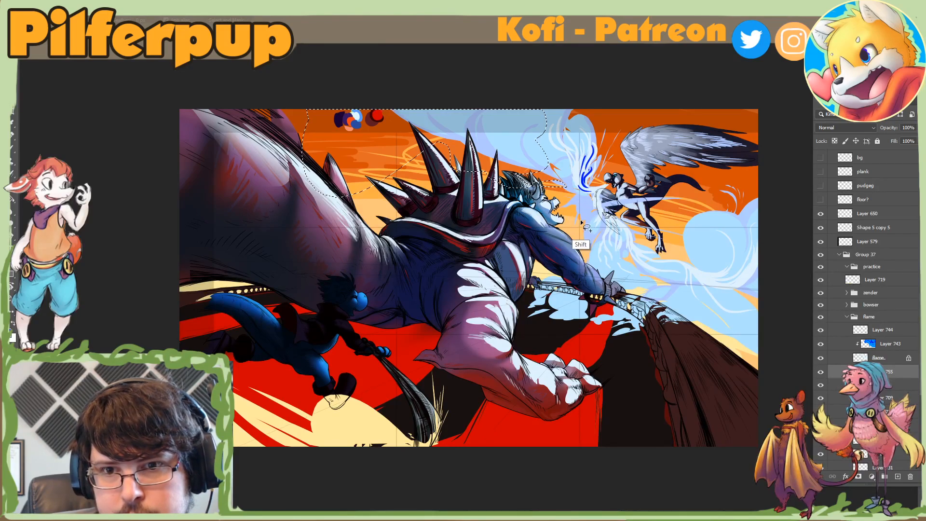
mouse_move(575, 236)
left_mouse_down()
mouse_move(596, 219)
mouse_move(585, 263)
mouse_move(576, 237)
mouse_move(553, 259)
mouse_move(586, 211)
mouse_move(587, 247)
left_mouse_up()
key("ctrl+z")
Step: Sample the deep blue from the flame, brush it across the selected sky and arm-side areas, and deselect
key("b")
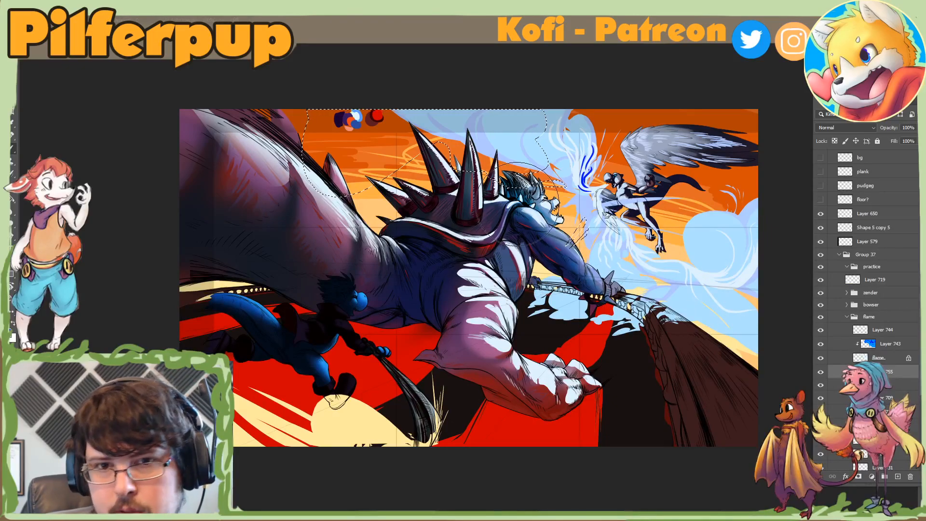
left_click(587, 174, "alt")
mouse_move(564, 162)
left_mouse_down()
mouse_move(424, 159)
mouse_move(467, 91)
left_mouse_up()
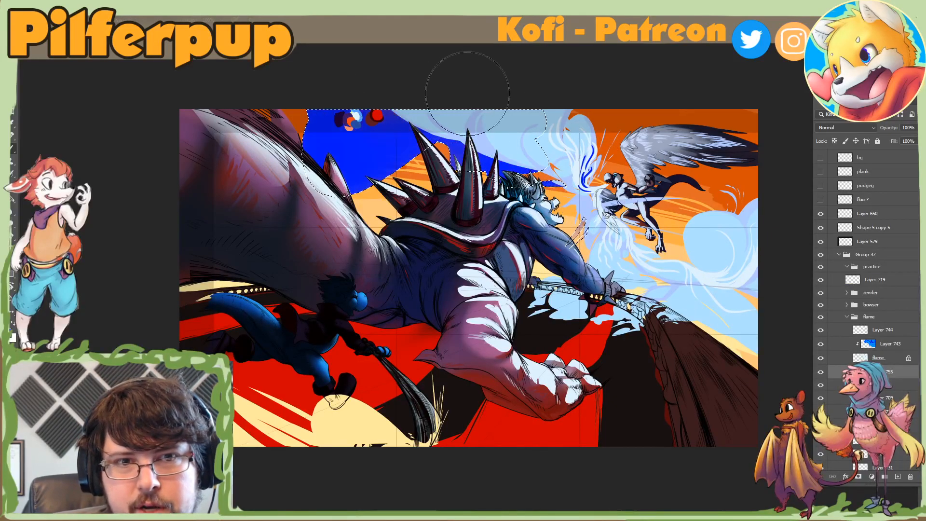
left_click_drag(570, 294, 586, 262)
key("ctrl+d")
Step: In the mirrored view, lasso the sky between the winged creature's wing and the flame, fill it with deep blue and deselect
key("l")
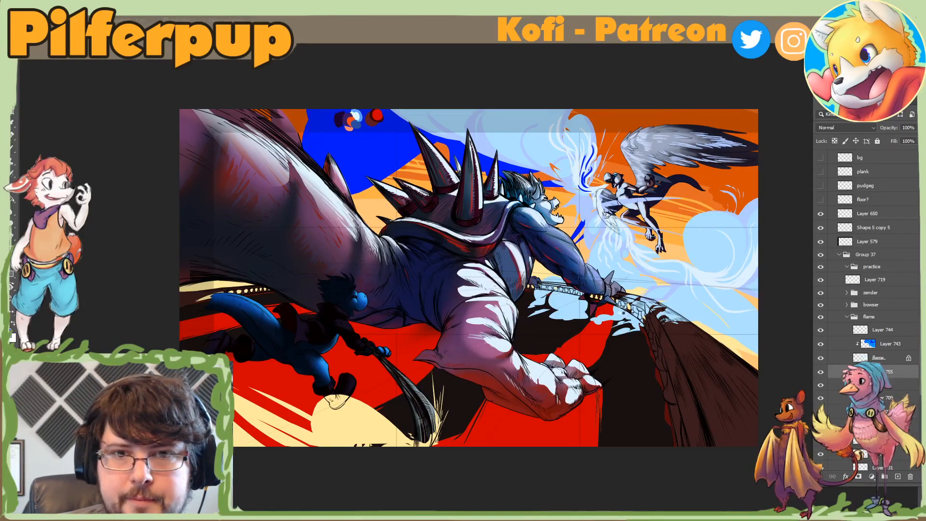
key("ctrl+shift+h")
left_click_drag(350, 152, 370, 159)
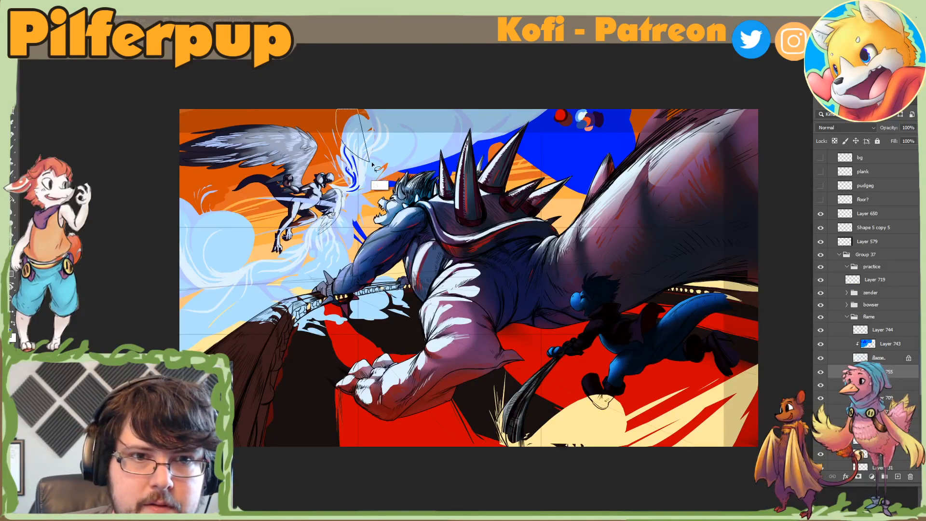
mouse_move(318, 144)
left_mouse_down()
mouse_move(352, 188)
mouse_move(366, 165)
mouse_move(353, 152)
mouse_move(375, 127)
mouse_move(319, 146)
mouse_move(384, 119)
left_mouse_up()
key("b")
key("alt+BackSpace")
key("ctrl+d")
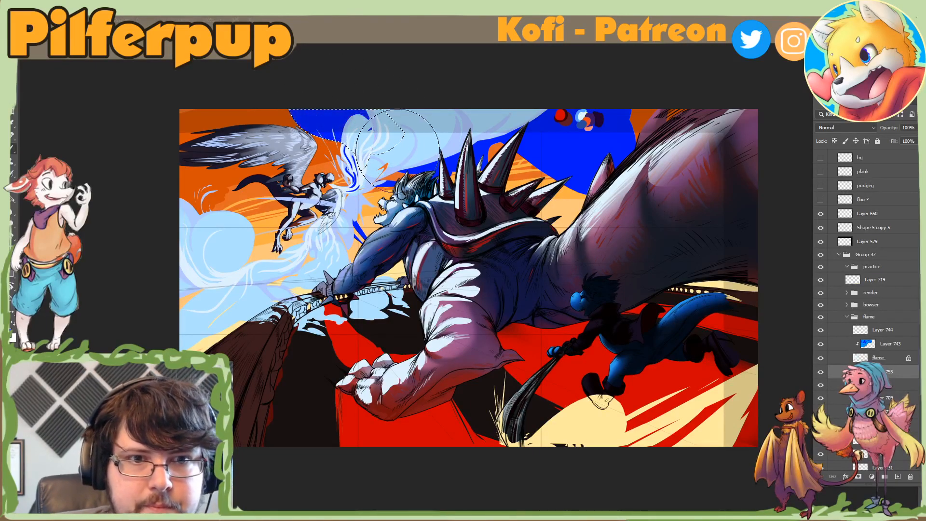
Step: Back in the unmirrored view, lasso a small area among the monster's back spikes, fill it with deep blue and deselect
key("l")
key("ctrl+shift+h")
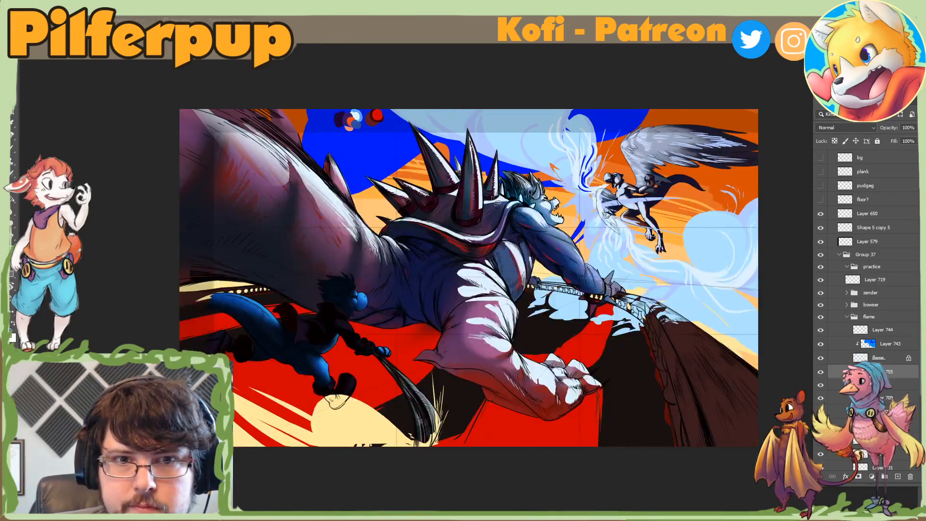
mouse_move(420, 155)
left_mouse_down()
mouse_move(398, 193)
mouse_move(419, 136)
mouse_move(439, 179)
left_mouse_up()
key("b")
key("alt+BackSpace")
key("ctrl+d")
key("l")
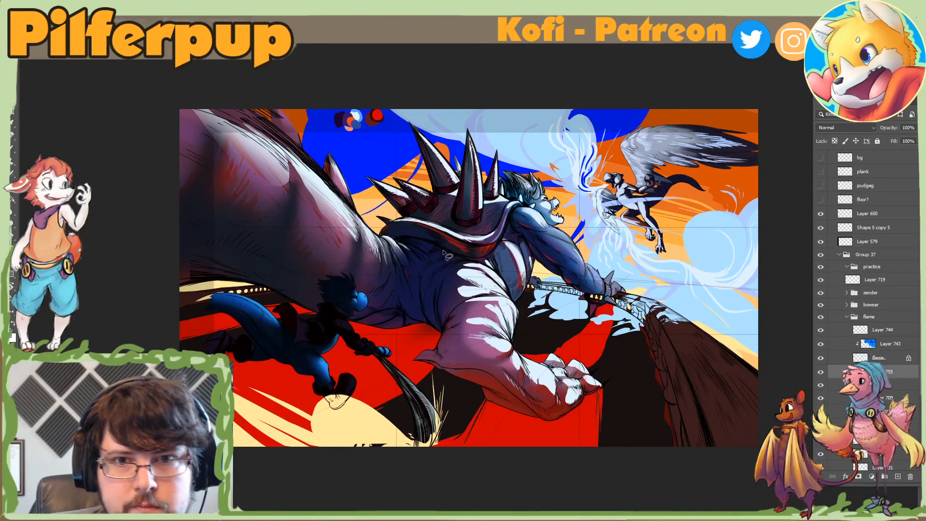
key("ctrl+z")
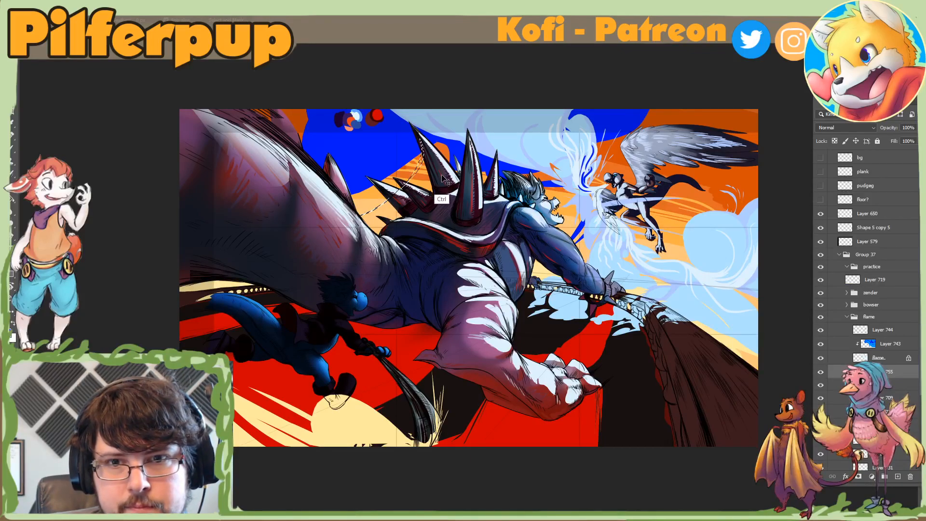
key("ctrl+z")
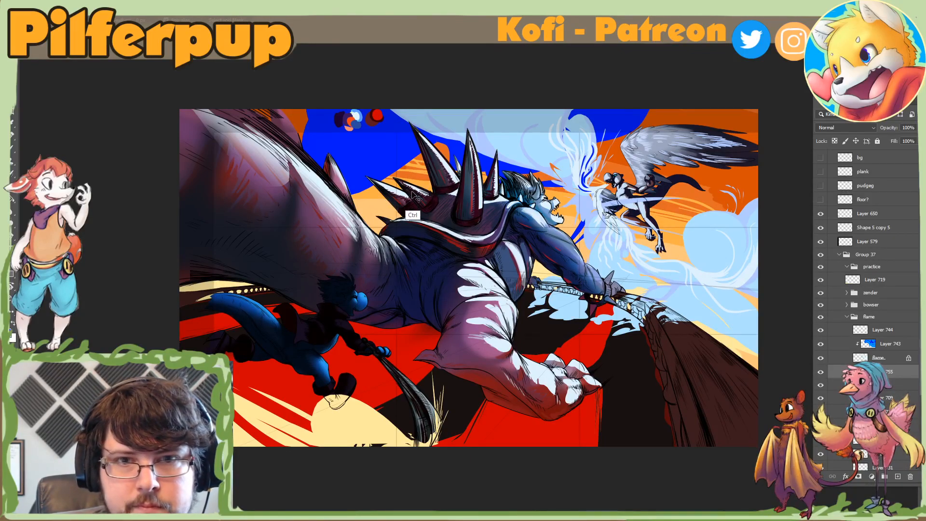
key("ctrl+t")
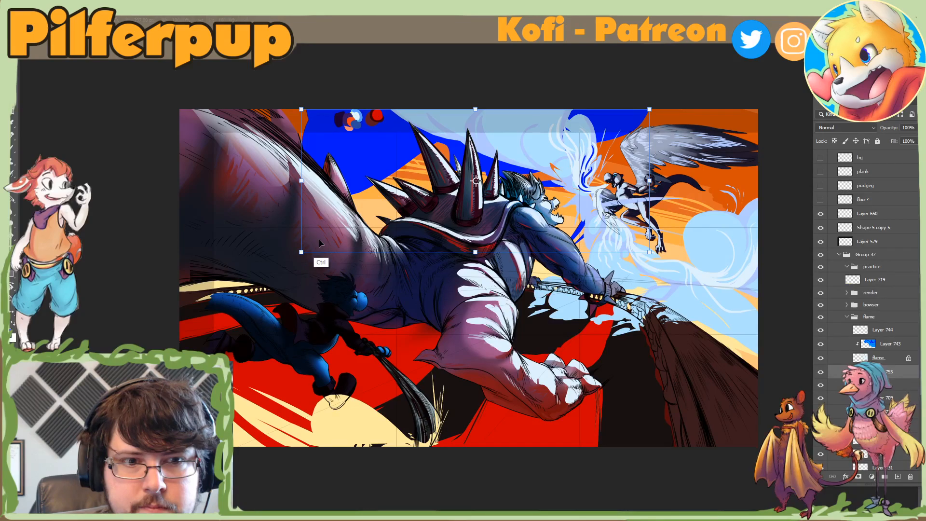
left_click_drag(308, 180, 313, 158)
key("ctrl+z")
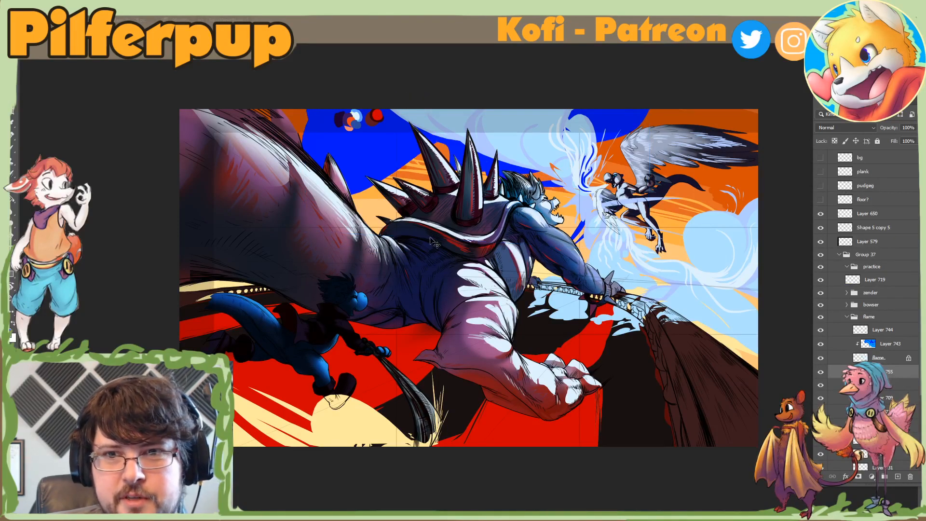
left_click_drag(302, 253, 304, 235)
key("ctrl+z")
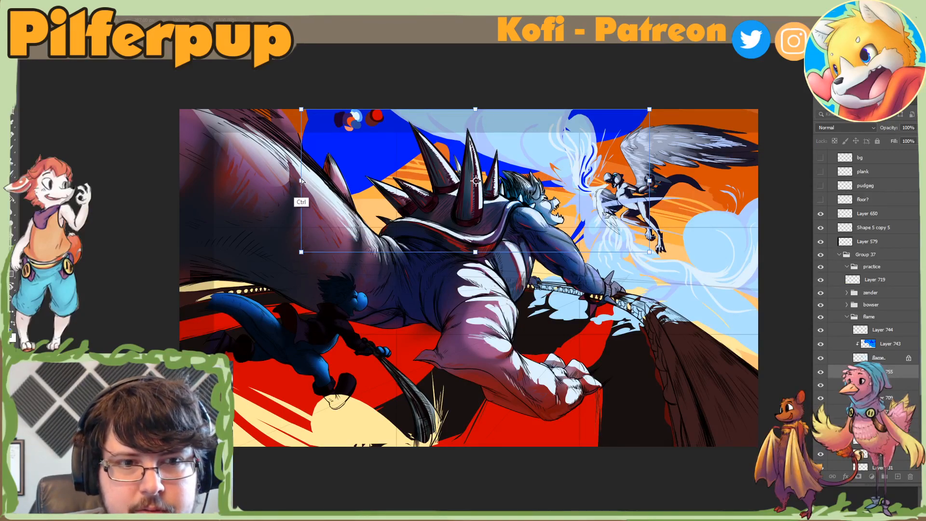
left_click_drag(302, 199, 292, 179)
left_click_drag(294, 79, 326, 164)
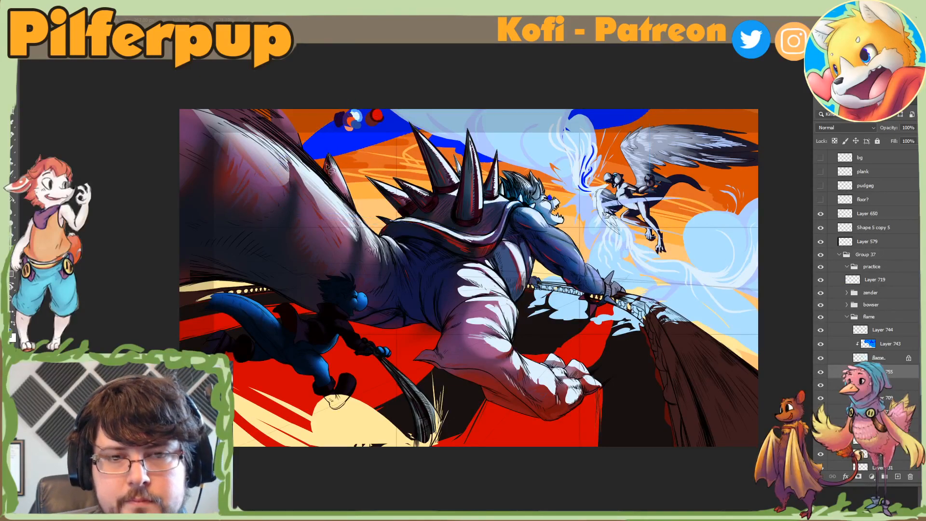
key("Escape")
Step: In the mirrored view, lasso the low sky beside the bridge and streaks near the monster's hand, brush them deep blue, and unmirror the view
key("ctrl+shift+h")
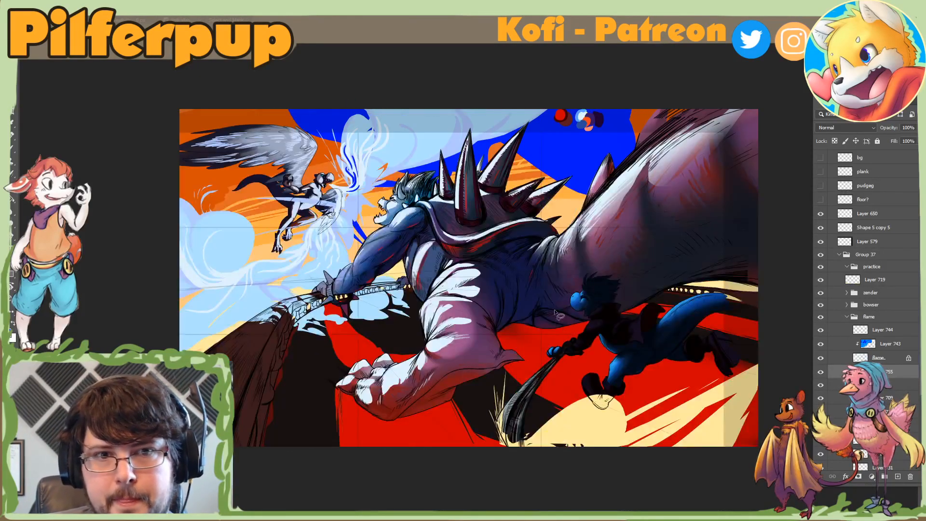
mouse_move(279, 290)
left_mouse_down()
mouse_move(271, 288)
mouse_move(247, 343)
mouse_move(309, 298)
mouse_move(220, 276)
mouse_move(179, 284)
left_mouse_up()
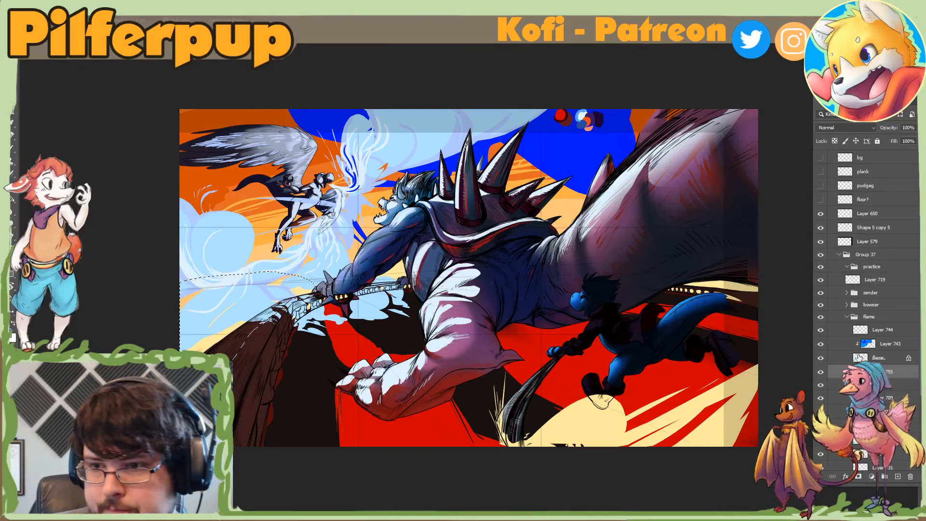
key("b")
left_click_drag(285, 302, 140, 357)
key("l")
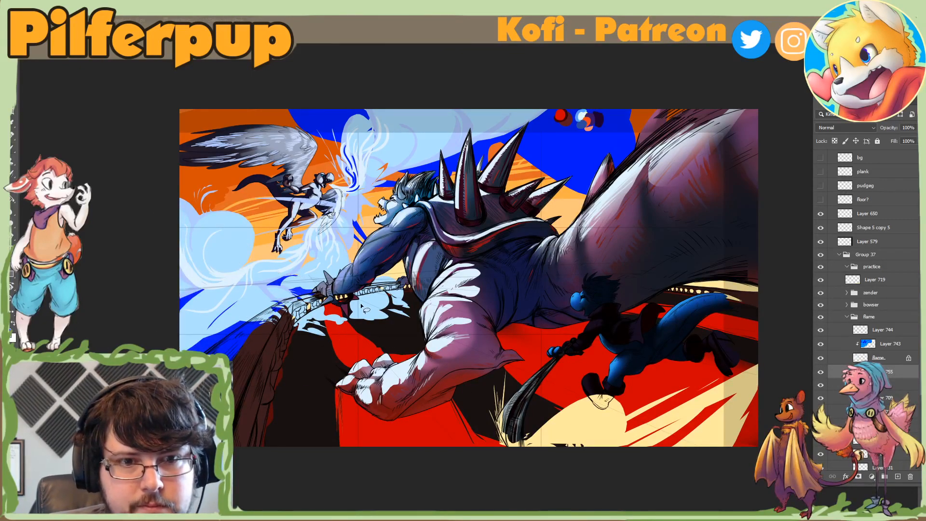
mouse_move(333, 289)
left_mouse_down()
mouse_move(322, 258)
mouse_move(286, 300)
mouse_move(331, 259)
mouse_move(350, 291)
left_mouse_up()
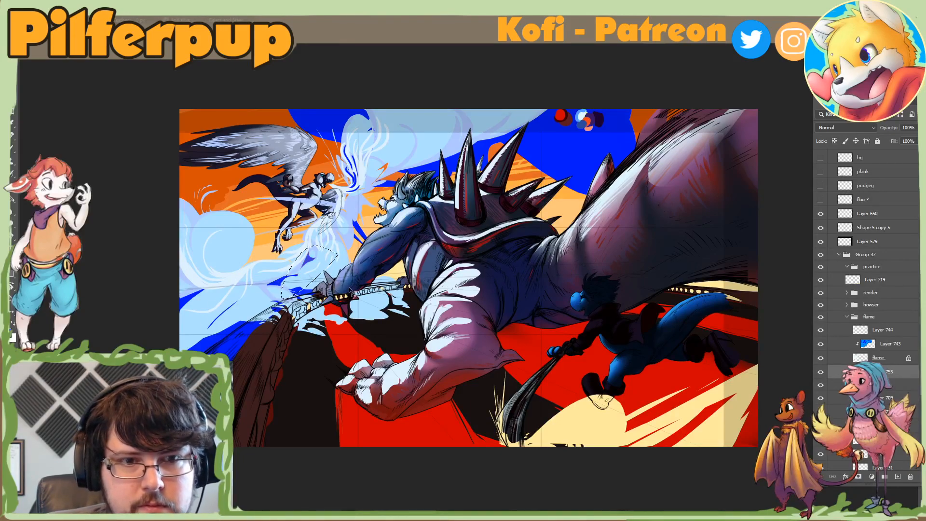
key("ctrl+shift+h")
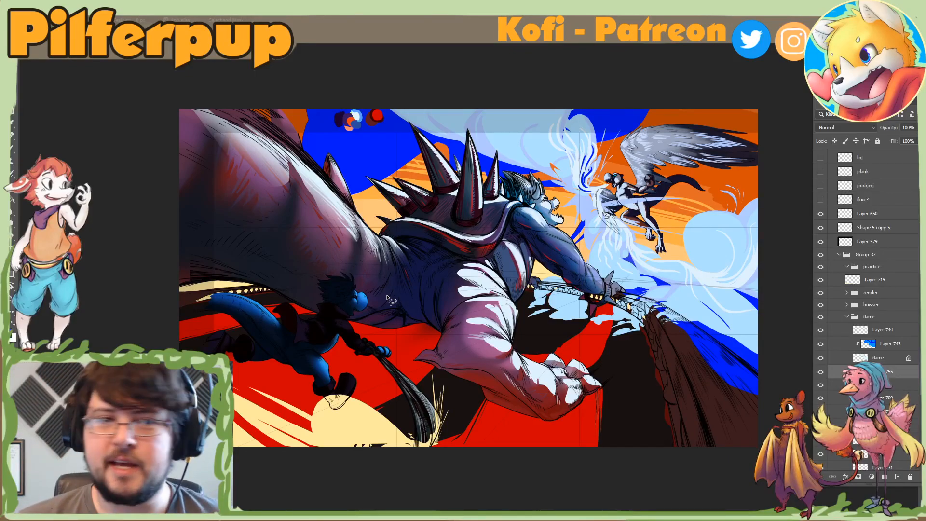
left_click_drag(311, 130, 362, 132)
key("ctrl+d")
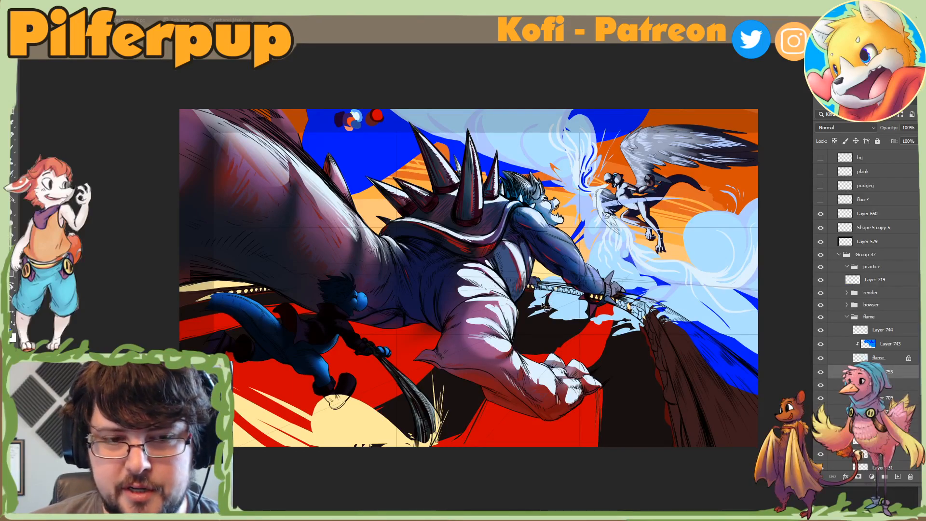
Step: Hide and show the flame and deep blue layers to compare the sky with and without them
left_click_drag(824, 376, 826, 367)
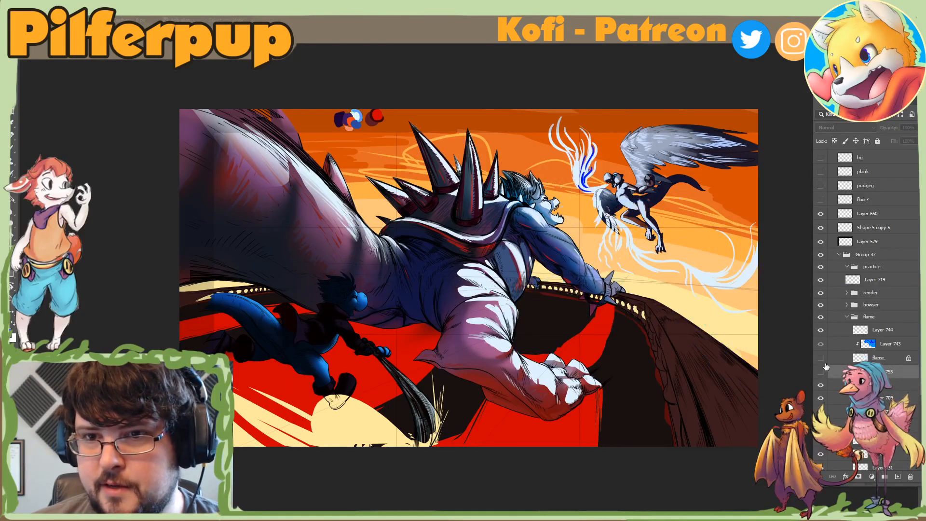
left_click(825, 368)
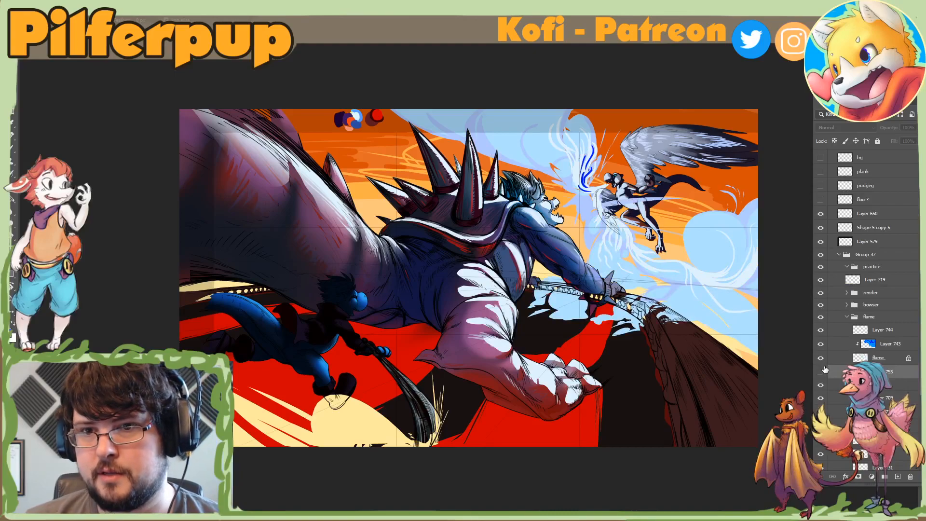
left_click(823, 373)
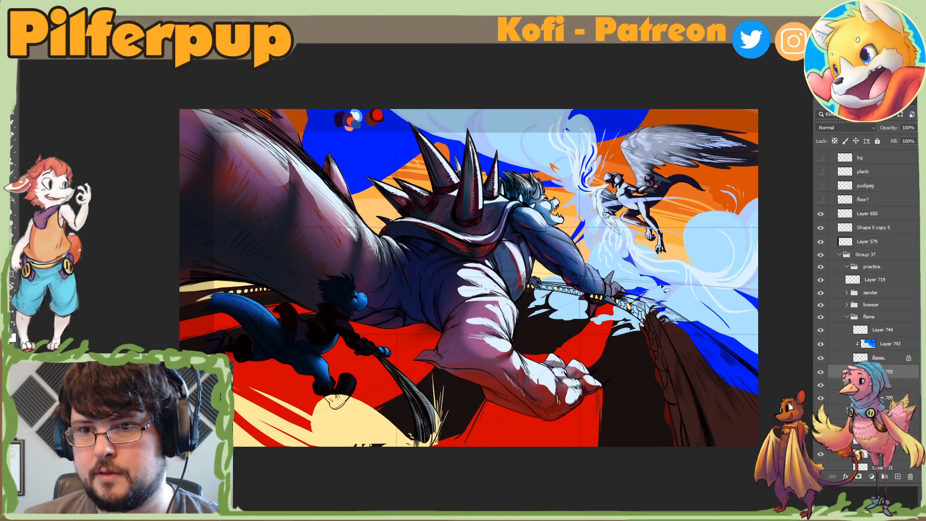
Step: Lasso the sky directly beneath the winged creature, brush it deep blue and deselect
mouse_move(612, 243)
left_mouse_down()
mouse_move(782, 263)
mouse_move(749, 283)
mouse_move(737, 279)
left_mouse_up()
mouse_move(766, 271)
left_mouse_down()
mouse_move(637, 293)
mouse_move(731, 281)
mouse_move(649, 260)
mouse_move(723, 282)
mouse_move(619, 267)
left_mouse_up()
key("ctrl+z")
key("b")
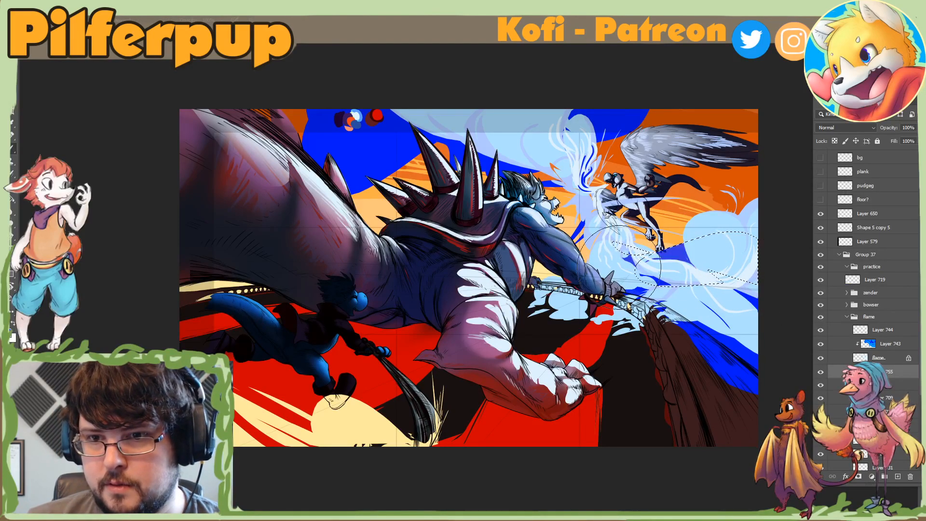
key("ctrl+d")
key("l")
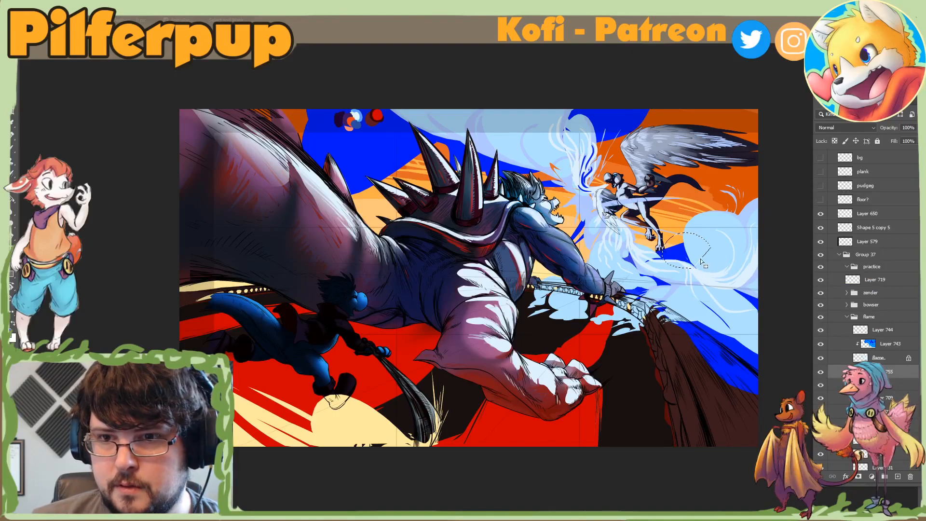
Step: Lasso rounded patches along the edges of the pale blue cloud, brush each one deep blue and deselect
left_click_drag(700, 252, 750, 246)
key("b")
key("ctrl+d")
key("l")
key("b")
mouse_move(751, 209)
left_mouse_down()
mouse_move(723, 203)
mouse_move(737, 213)
mouse_move(775, 204)
left_mouse_up()
key("ctrl+d")
key("ctrl+d")
key("l")
key("b")
key("l")
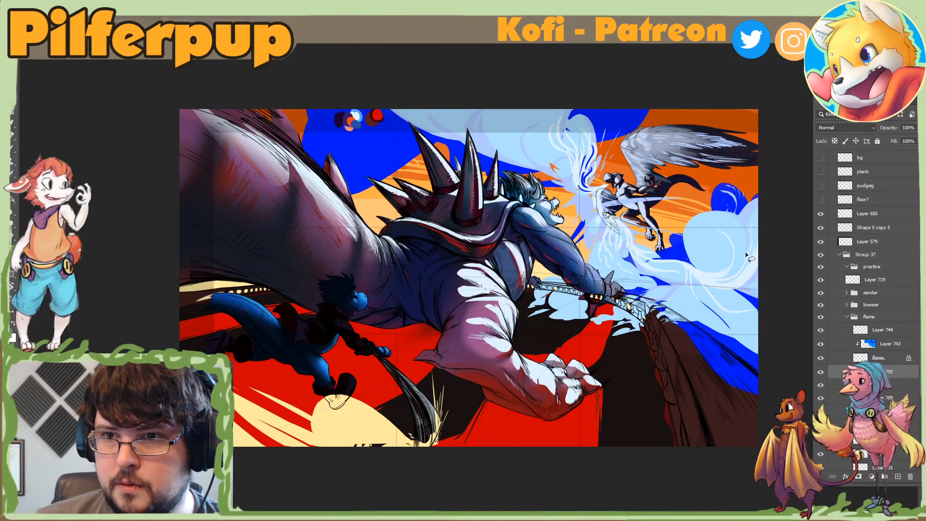
Step: Lasso a patch along the pale cloud's edge facing the winged creature, adjust the selection, brush it deep blue and deselect
left_click_drag(718, 236, 665, 243)
key("b")
key("ctrl+d")
key("l")
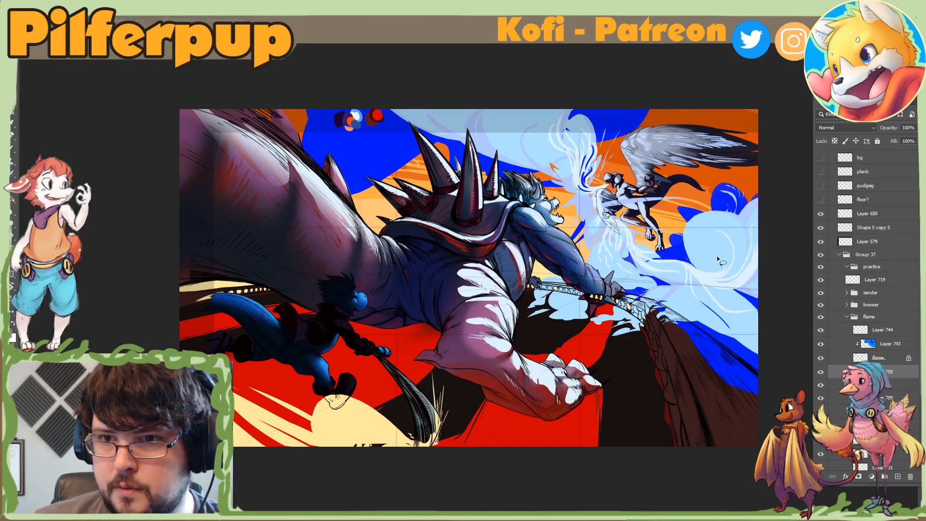
key("ctrl+z")
key("ctrl+z")
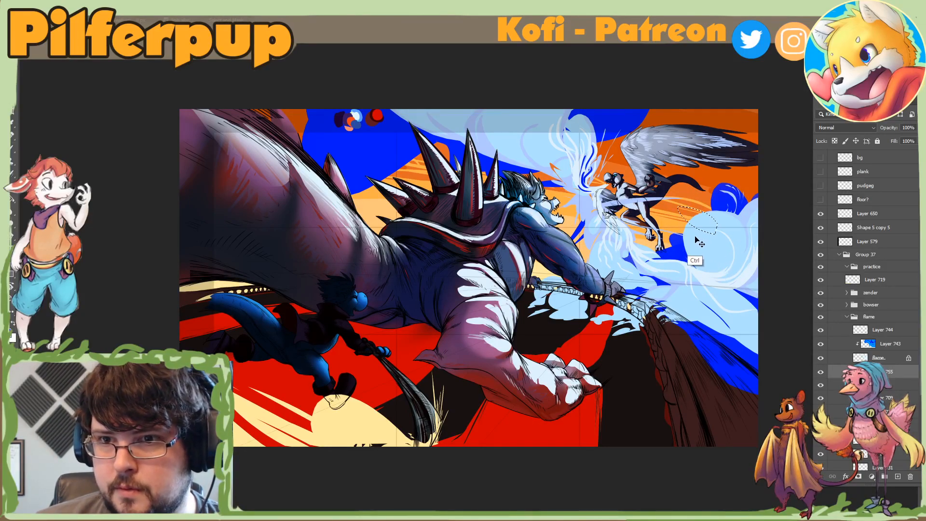
mouse_move(708, 235)
left_mouse_down()
mouse_move(695, 245)
mouse_move(710, 246)
left_mouse_up()
key("b")
key("ctrl+d")
key("l")
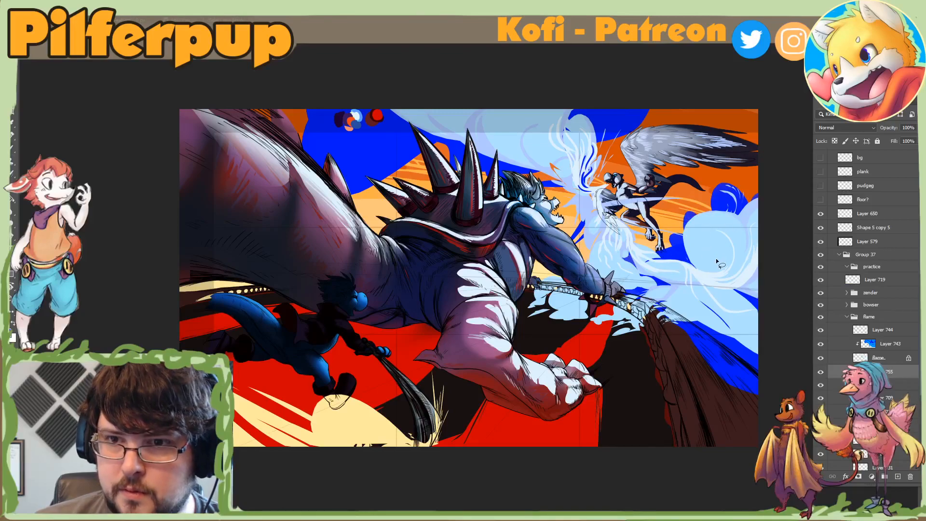
Step: Mirror the view, lasso a small area between the flame and the monster's outstretched arm, brush it deep blue and deselect
key("ctrl+shift+h")
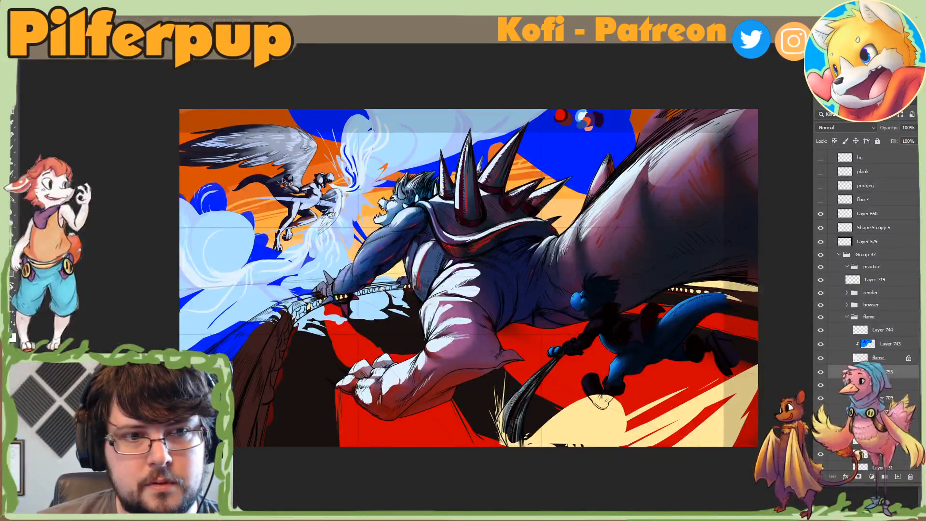
mouse_move(352, 260)
left_mouse_down()
mouse_move(341, 278)
mouse_move(393, 258)
mouse_move(354, 251)
mouse_move(364, 265)
left_mouse_up()
key("b")
key("ctrl+d")
key("l")
Step: Lasso a large area across the bridge and the ground beneath the monster's arm and paint it deep blue
mouse_move(201, 136)
left_mouse_down()
mouse_move(530, 276)
mouse_move(428, 292)
mouse_move(439, 318)
mouse_move(361, 343)
left_mouse_up()
key("Return")
key("b")
key("l")
left_click_drag(506, 315, 501, 316)
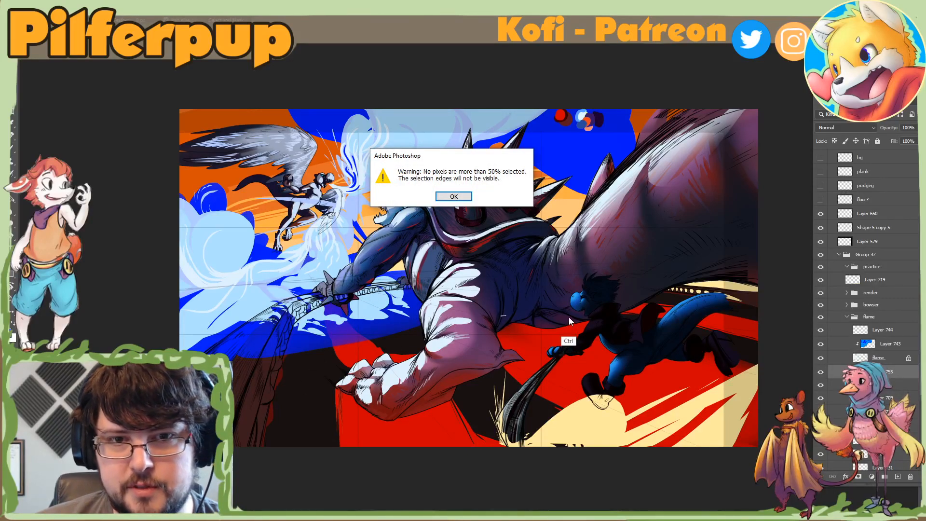
key("Return")
Step: Lasso the area behind the blue character's tail beneath the monster's body, brush it deep blue and deselect
left_click_drag(644, 294, 649, 305)
key("b")
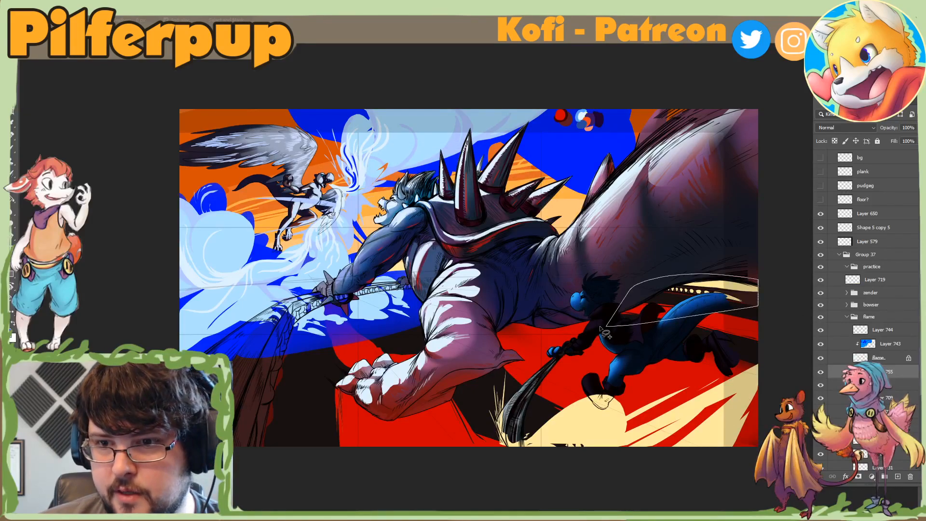
left_click_drag(735, 299, 692, 289)
key("ctrl+d")
key("l")
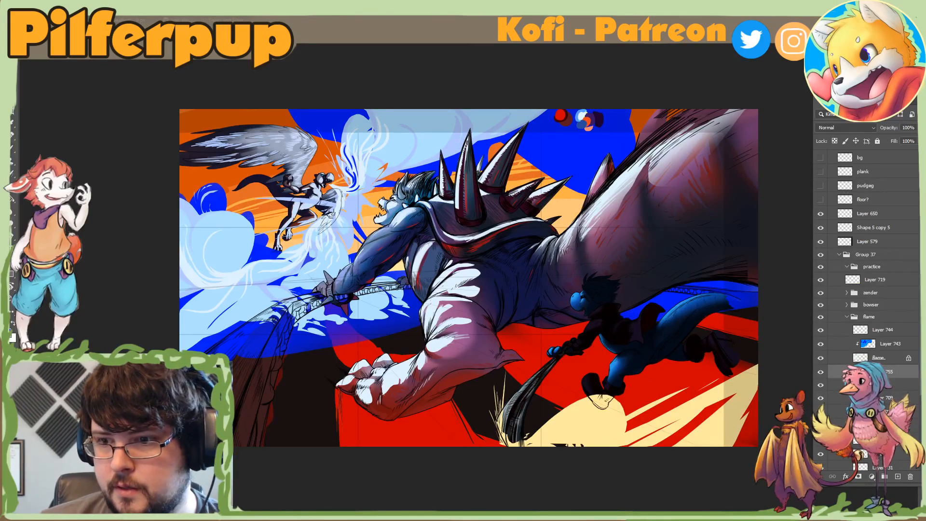
scroll(870, 354, "down", 3)
left_click_drag(870, 325, 870, 315)
scroll(870, 313, "down", 6)
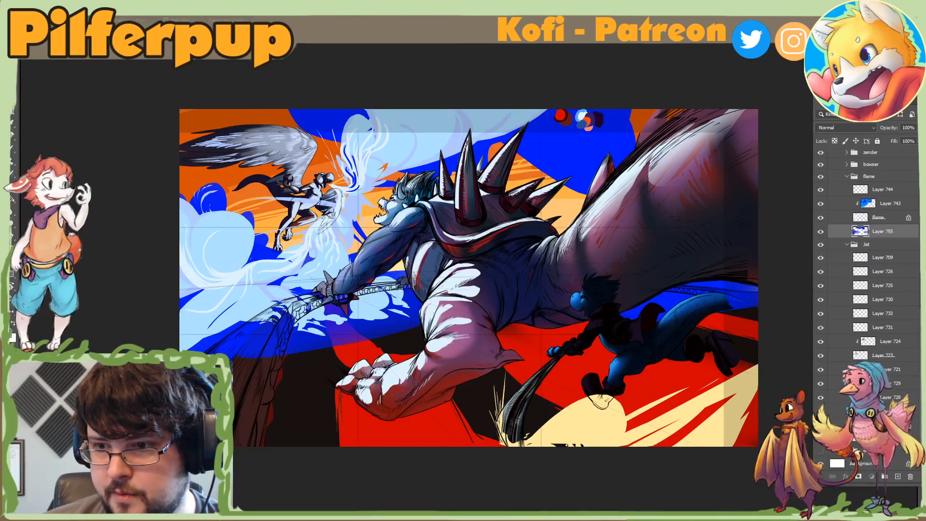
left_click_drag(887, 512, 866, 450)
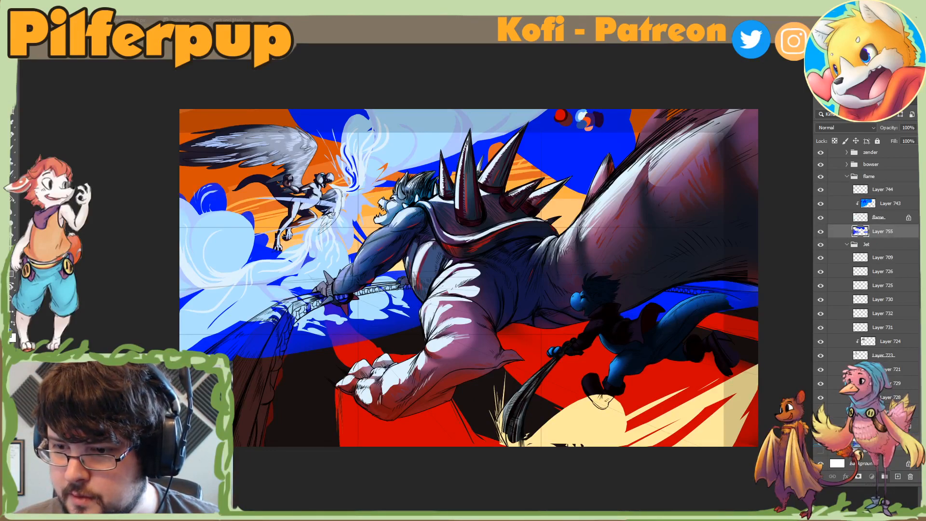
left_click_drag(866, 449, 865, 444)
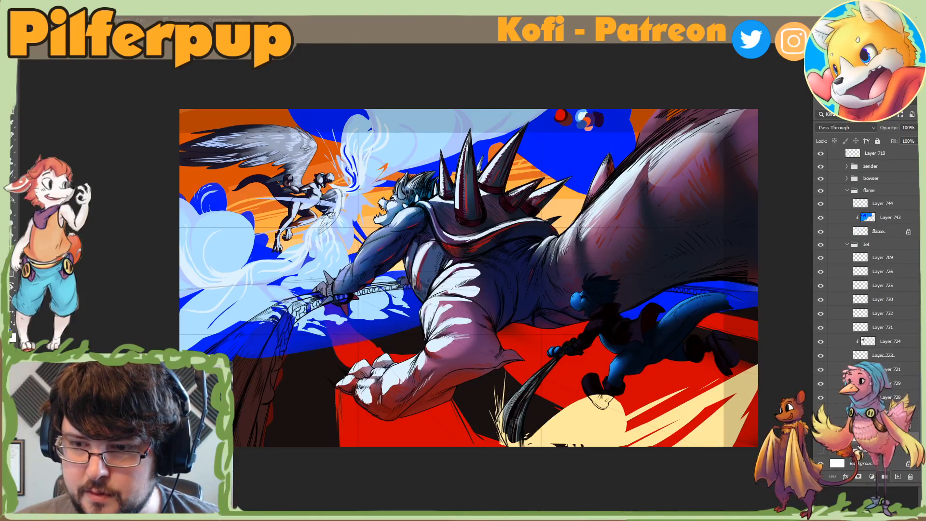
key("ctrl+z")
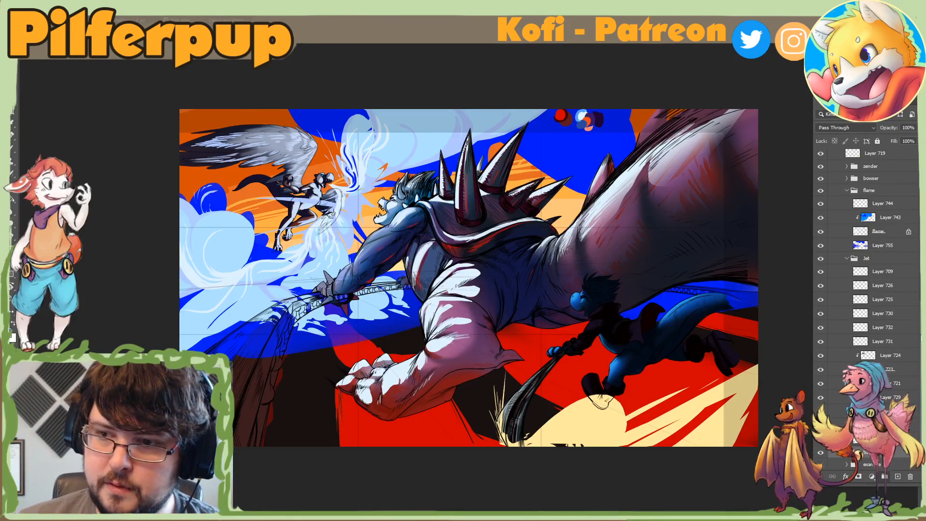
Step: Move Layer 755 with the deep blue paint from the flame group into the background group, beneath the bridge and ground layers
scroll(866, 299, "down", 1)
scroll(866, 299, "down", 8)
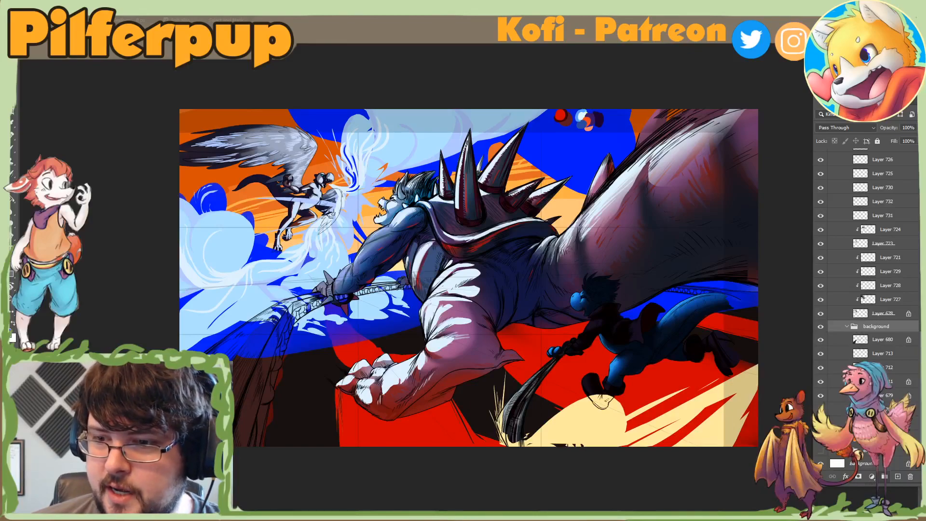
scroll(876, 241, "up", 3)
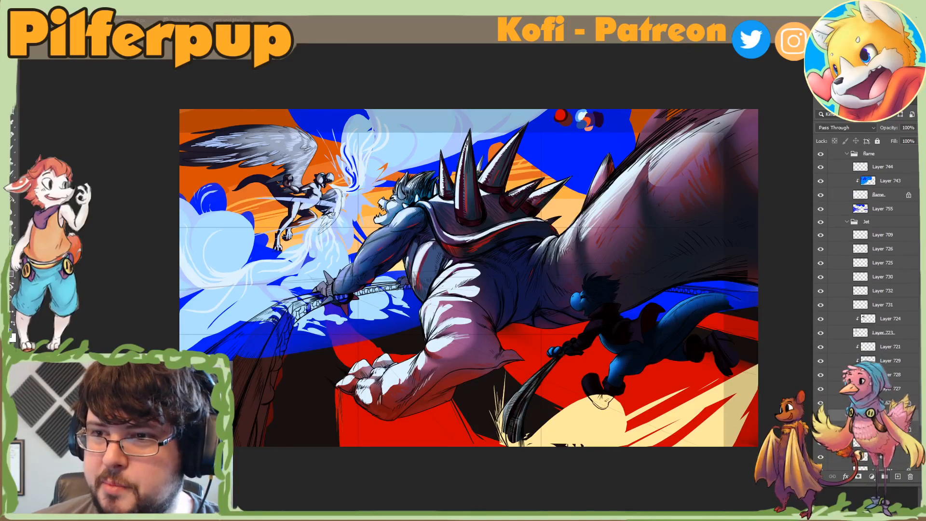
left_click_drag(875, 210, 874, 405)
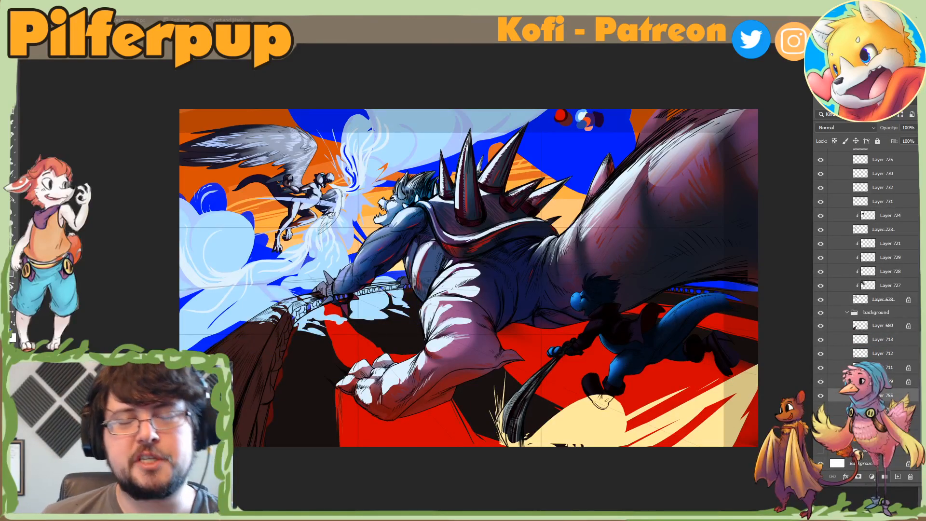
Step: Unmirror the view and set the brush to Hard Round at 100% hardness with a smaller size
key("ctrl+shift+h")
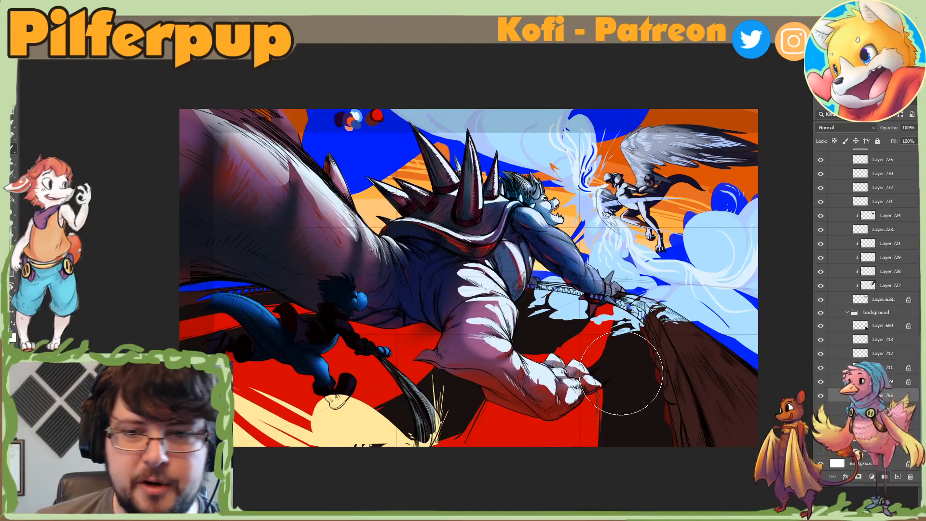
right_click(579, 337)
left_click(648, 419)
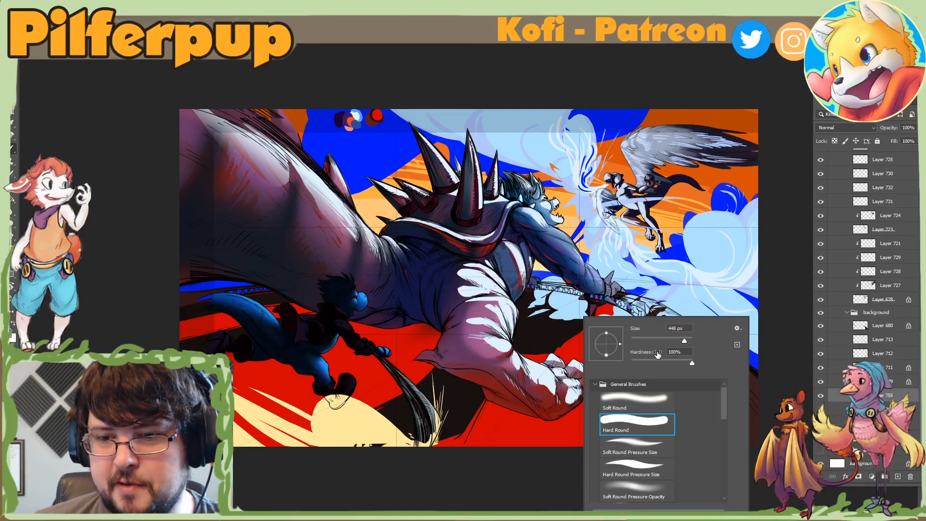
left_click(661, 341)
left_click(613, 303)
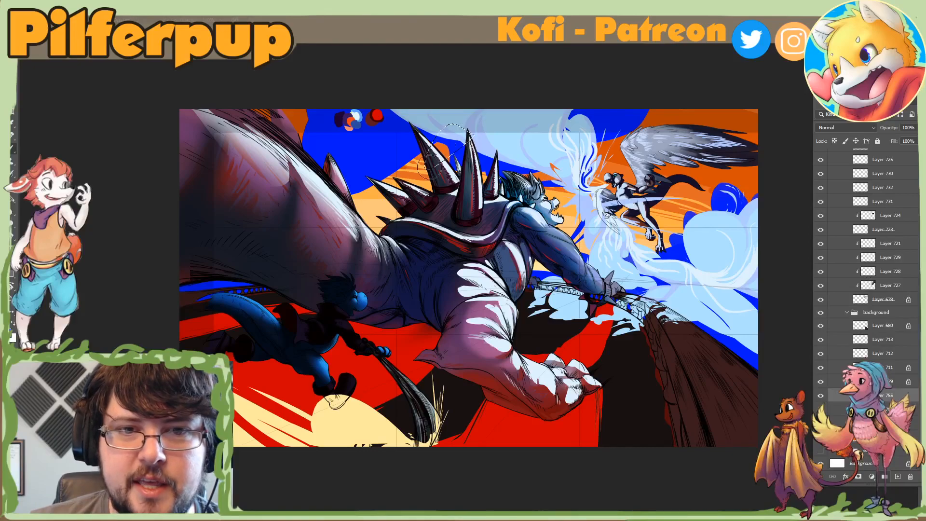
Step: Undo the last strokes, then lasso the orange gap between the monster's large back spikes and paint it deep blue
key("ctrl+z")
key("ctrl+z")
key("ctrl+z")
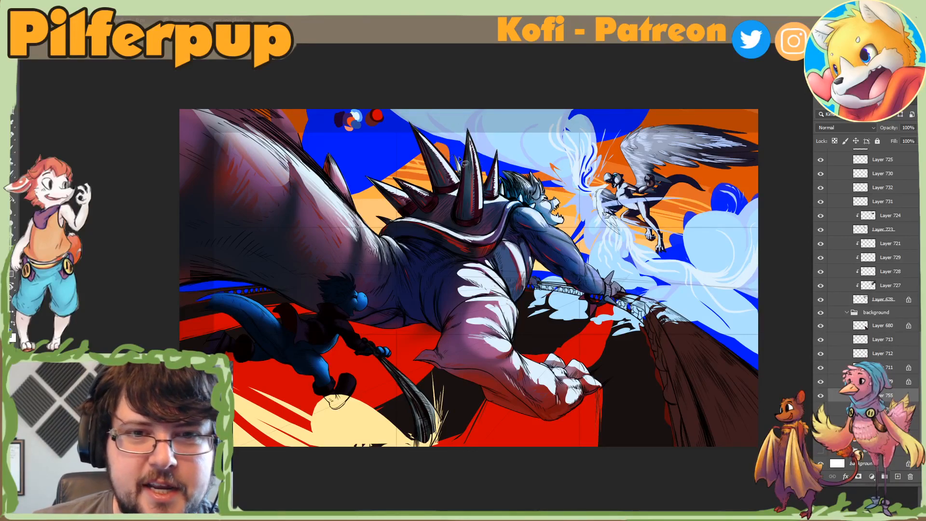
left_click_drag(456, 148, 421, 170)
key("ctrl+d")
key("l")
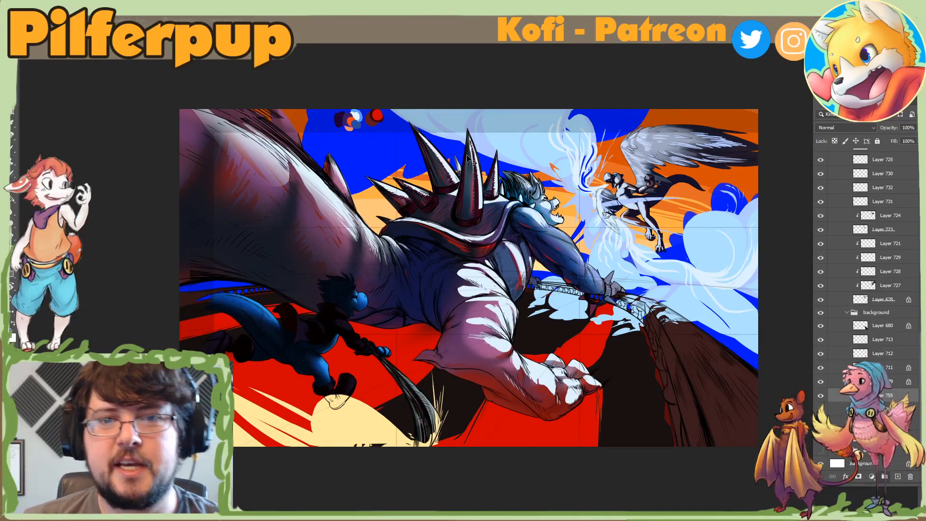
key("ctrl+shift+h")
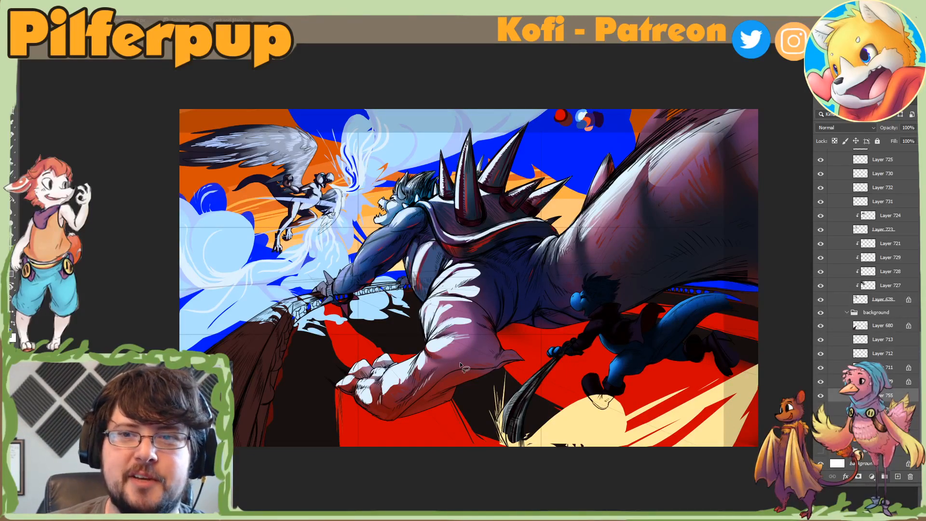
key("ctrl+shift+h")
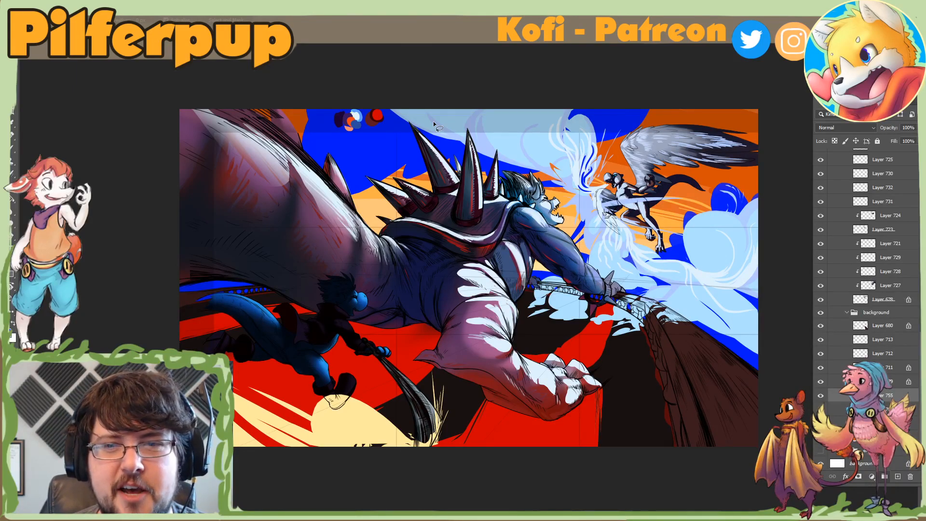
Step: Lasso small areas of sky between the flame and the monster's face, brush them deep blue and deselect
mouse_move(582, 196)
left_mouse_down()
mouse_move(574, 196)
mouse_move(585, 210)
mouse_move(584, 198)
mouse_move(598, 208)
mouse_move(577, 230)
mouse_move(590, 202)
mouse_move(564, 195)
mouse_move(574, 222)
left_mouse_up()
key("ctrl+d")
key("b")
key("l")
key("ctrl+d")
key("b")
key("l")
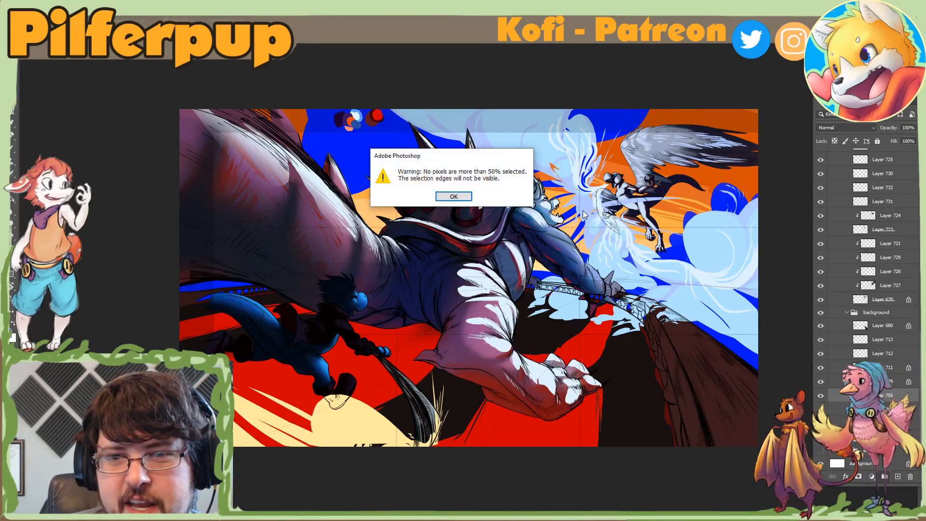
key("Return")
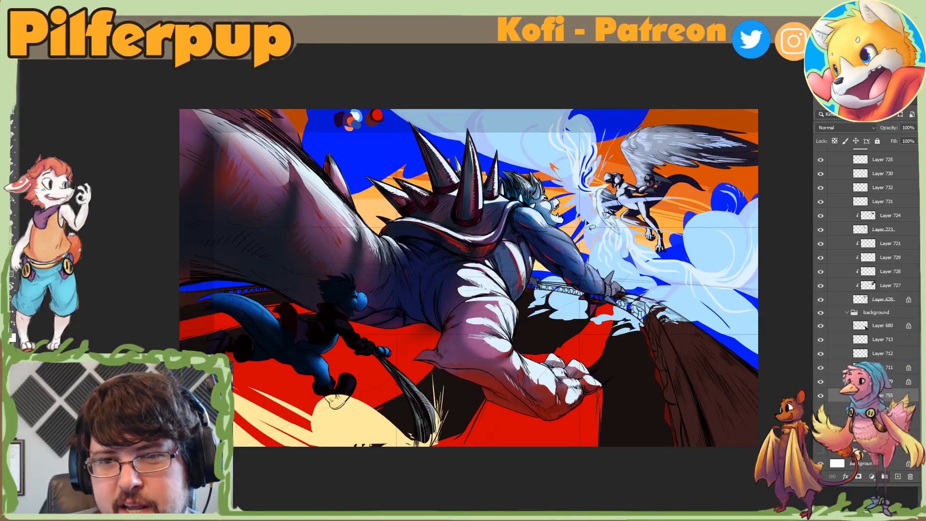
Step: Lasso and brush further deep blue shapes between the monster's upper arm and the lower flame
key("b")
mouse_move(560, 227)
left_mouse_down()
mouse_move(591, 214)
mouse_move(579, 226)
mouse_move(593, 222)
mouse_move(582, 237)
mouse_move(593, 233)
mouse_move(548, 268)
mouse_move(589, 255)
left_mouse_up()
key("l")
key("b")
key("l")
key("b")
key("ctrl+d")
key("l")
key("b")
key("ctrl+d")
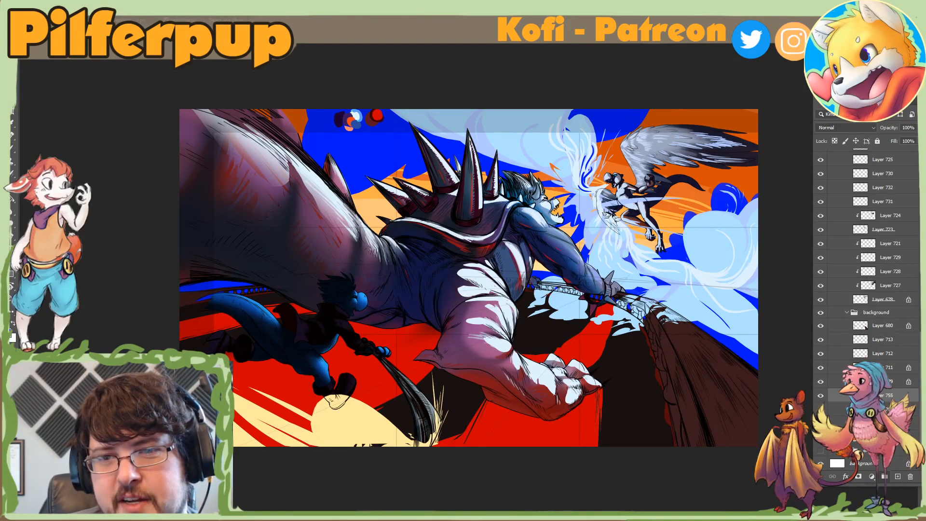
Step: Lasso a curved area between the monster's hair and the flame, paint it deep blue, deselect and check the mirrored view
key("l")
mouse_move(569, 207)
left_mouse_down()
mouse_move(564, 187)
mouse_move(582, 202)
mouse_move(555, 166)
mouse_move(562, 183)
left_mouse_up()
key("b")
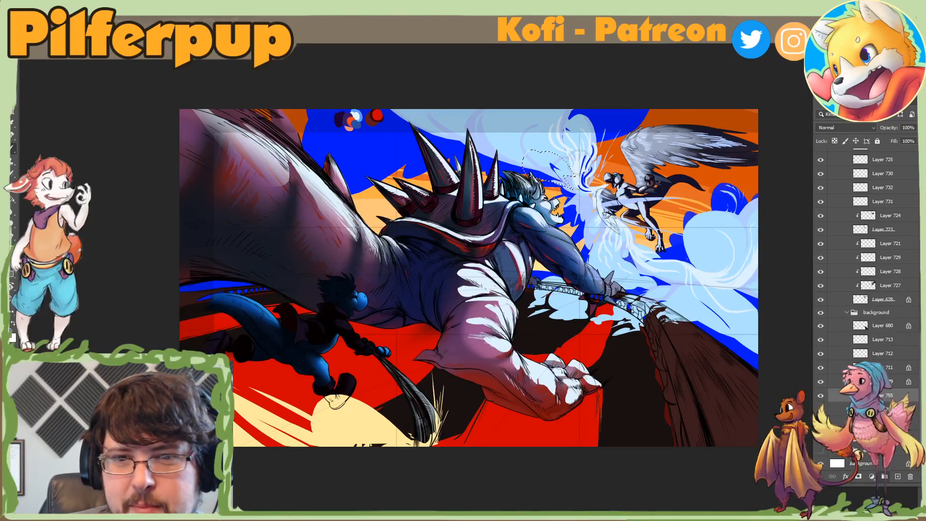
key("ctrl+d")
key("l")
key("ctrl+shift+h")
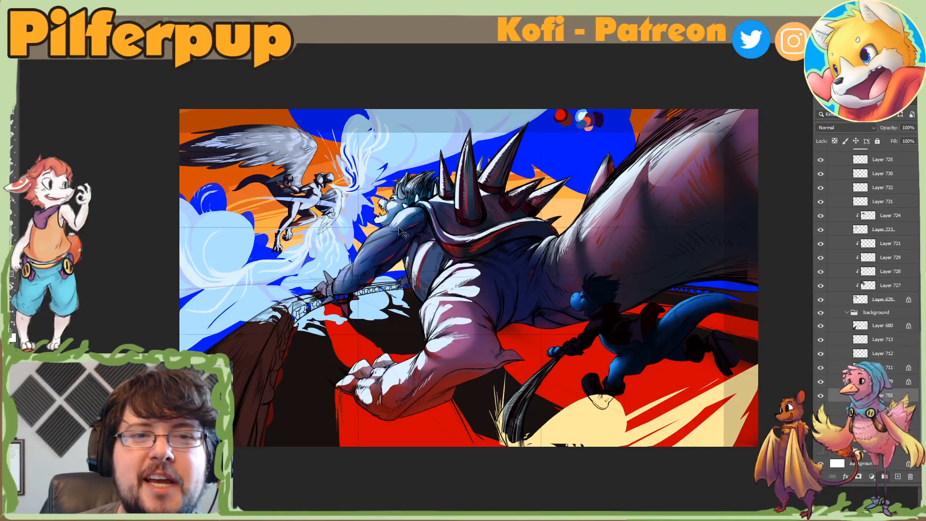
key("ctrl+shift+h")
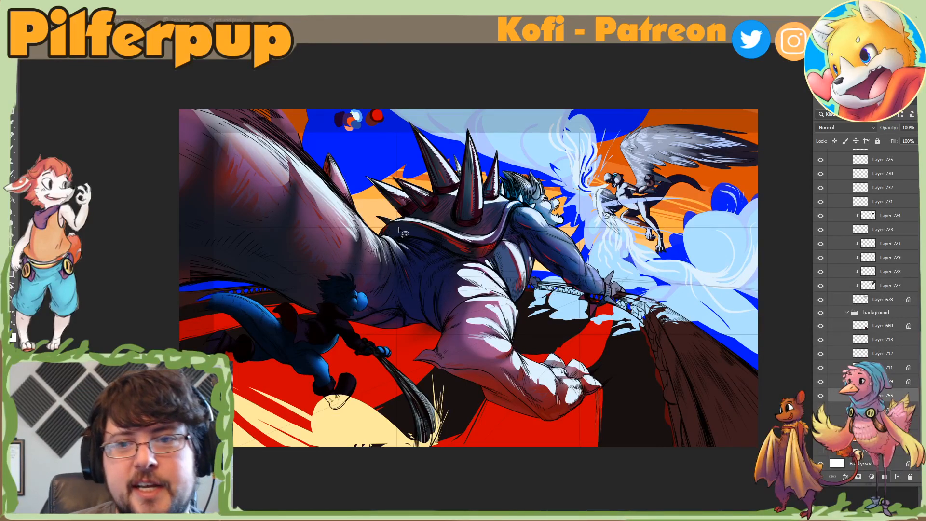
key("ctrl+shift+h")
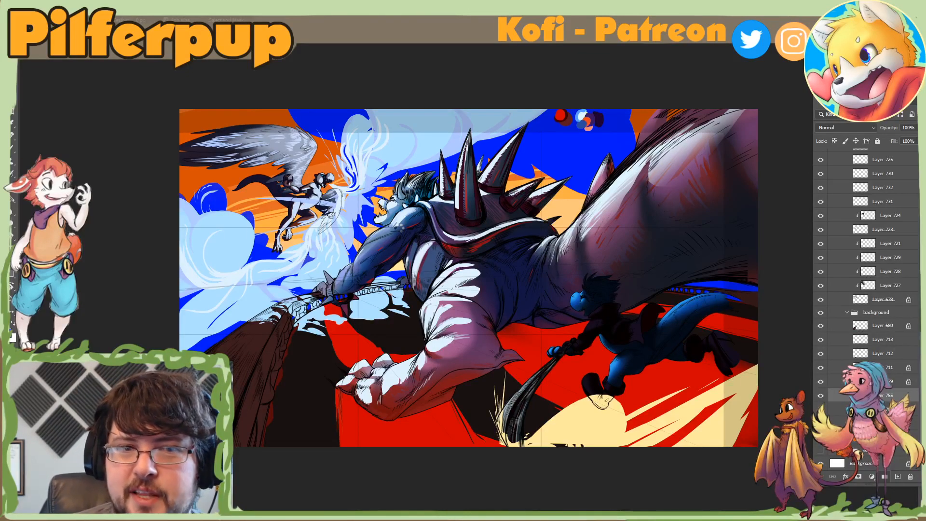
key("ctrl+shift+h")
mouse_move(574, 205)
left_mouse_down()
mouse_move(556, 193)
mouse_move(590, 206)
mouse_move(518, 154)
mouse_move(562, 192)
left_mouse_up()
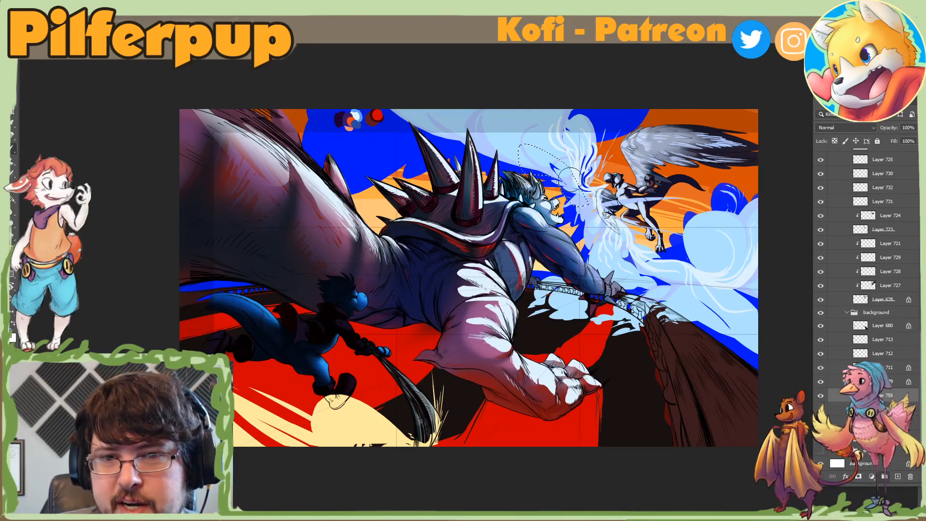
left_click(581, 208, "shift")
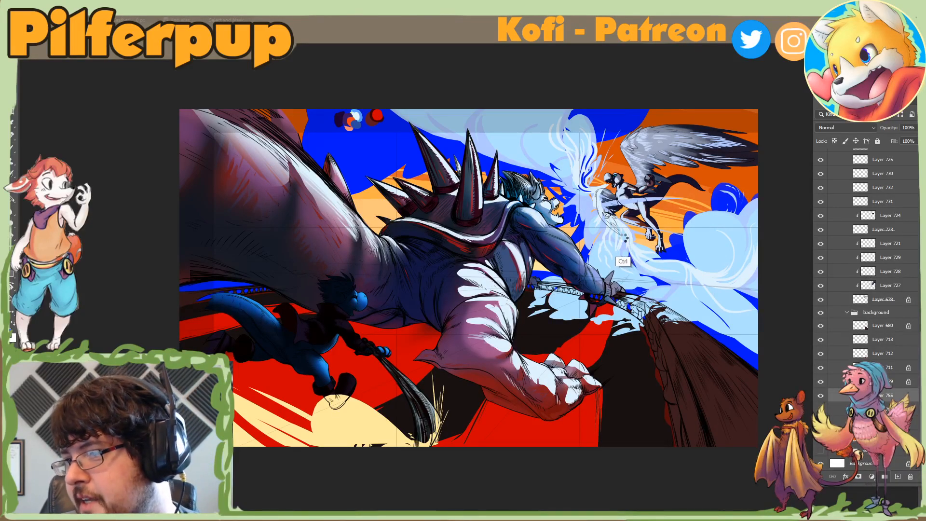
key("ctrl+h")
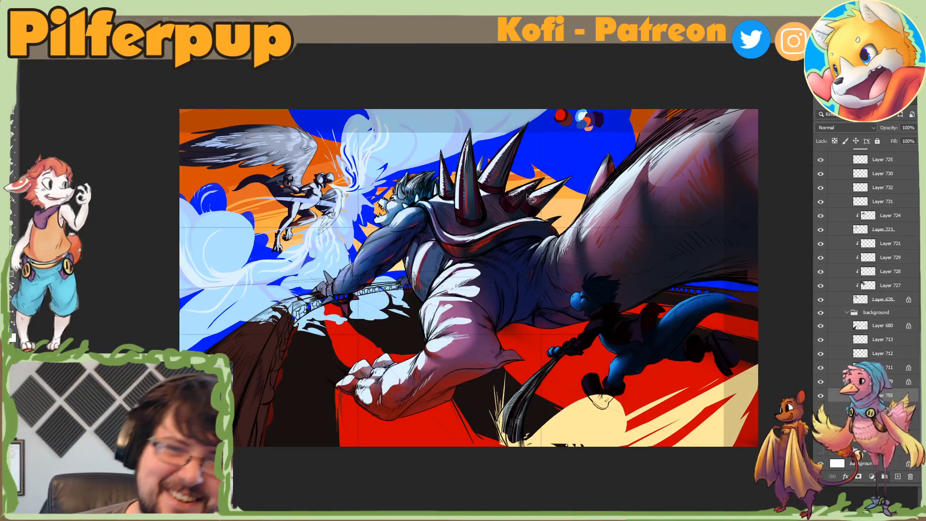
mouse_move(542, 204)
left_mouse_down()
mouse_move(622, 217)
mouse_move(503, 203)
mouse_move(656, 217)
mouse_move(533, 249)
mouse_move(610, 230)
mouse_move(601, 241)
left_mouse_up()
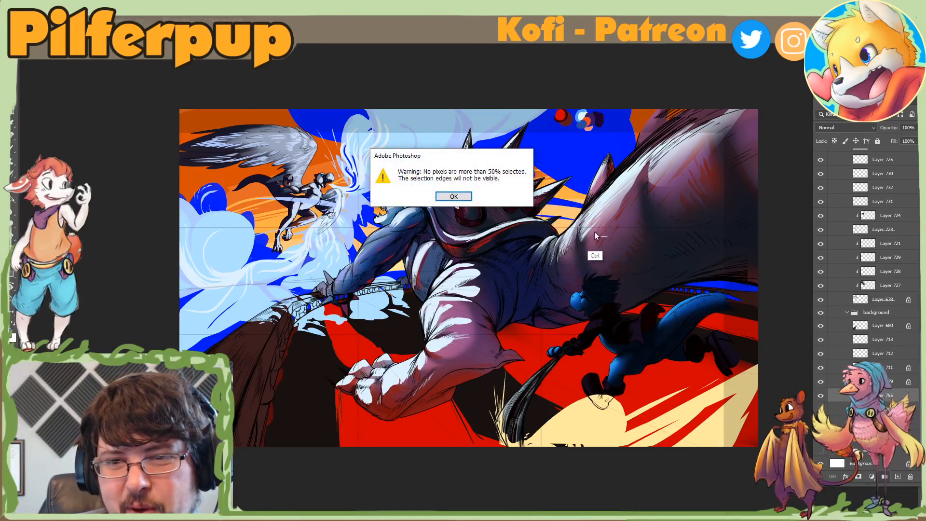
key("Return")
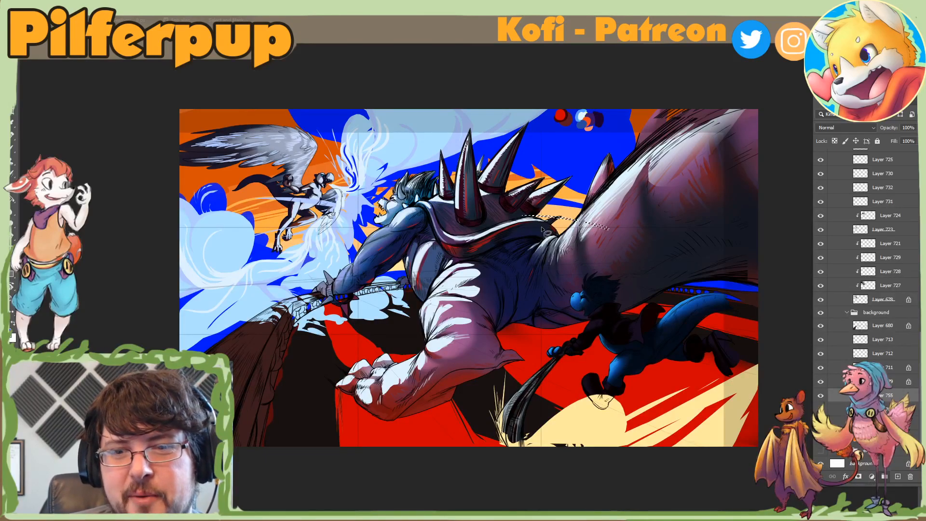
key("ctrl+d")
mouse_move(501, 218)
left_mouse_down()
mouse_move(598, 230)
mouse_move(510, 222)
mouse_move(591, 225)
mouse_move(527, 215)
left_mouse_up()
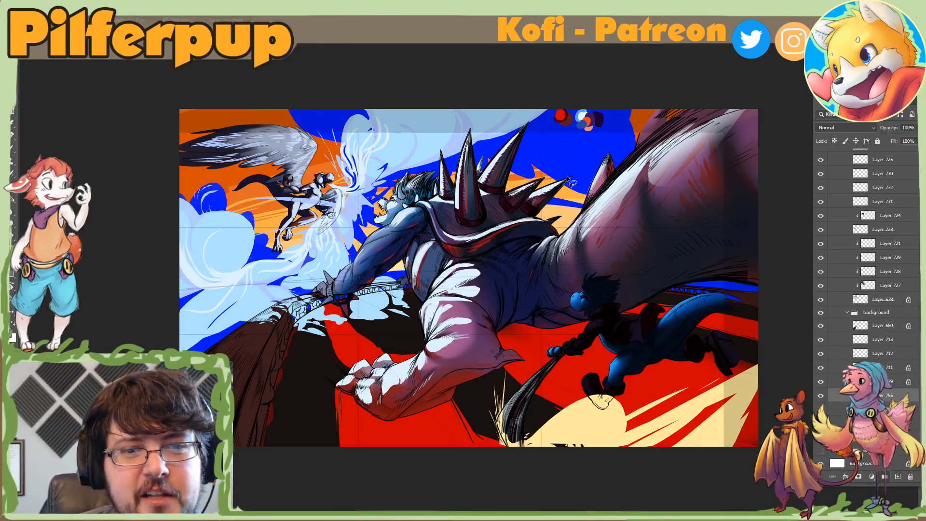
Step: Lasso a small patch of the flame near the monster's face, brush it deep blue, deselect and unmirror the view
mouse_move(353, 190)
left_mouse_down()
mouse_move(343, 195)
mouse_move(334, 261)
mouse_move(354, 194)
left_mouse_up()
key("b")
key("ctrl+d")
key("v")
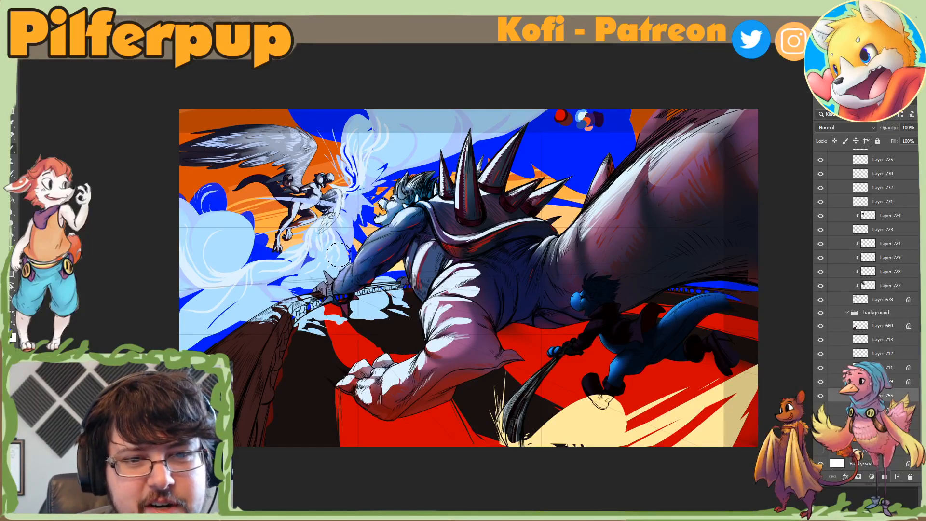
key("h")
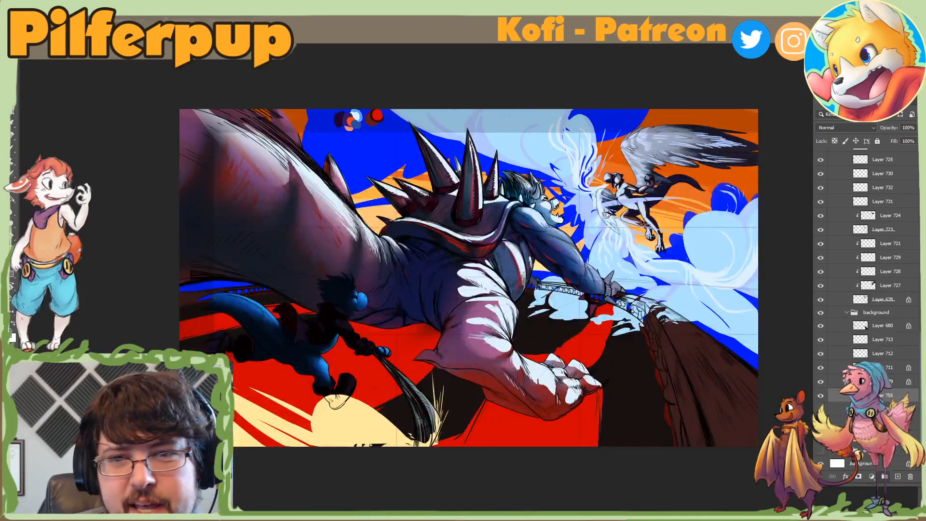
mouse_move(624, 238)
left_mouse_down()
mouse_move(636, 243)
mouse_move(617, 239)
mouse_move(711, 168)
mouse_move(622, 236)
left_mouse_up()
key("Return")
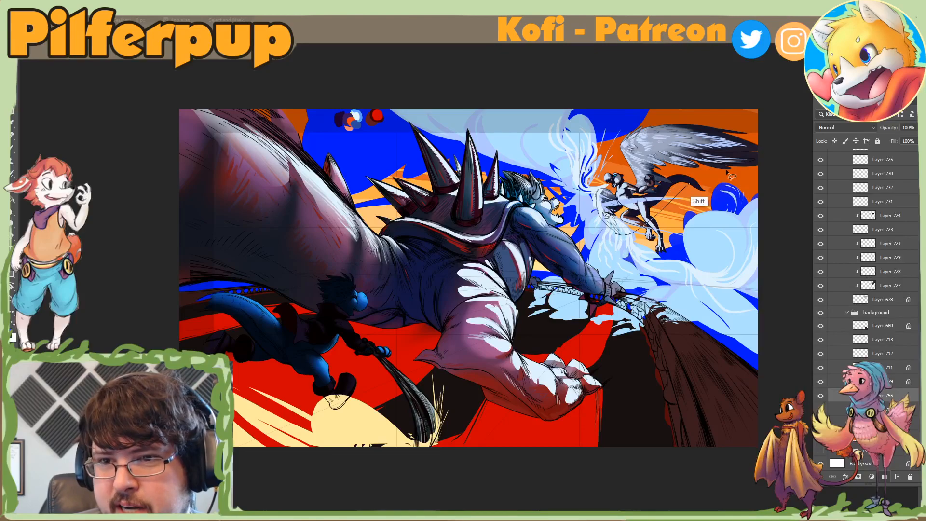
Step: Lasso thin streaks behind the winged creature's tail and wing, brush them deep blue and deselect
mouse_move(729, 176)
left_mouse_down()
mouse_move(769, 177)
mouse_move(734, 177)
left_mouse_up()
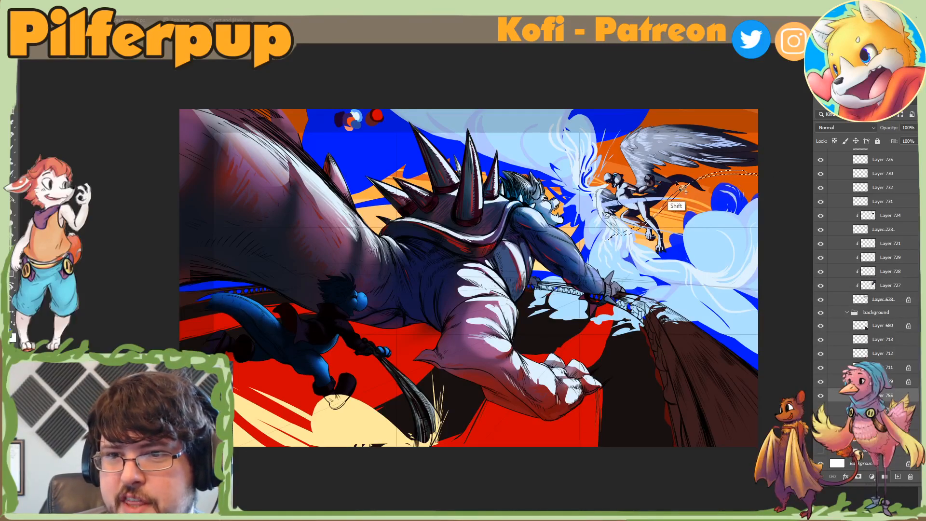
mouse_move(612, 232)
left_mouse_down()
mouse_move(664, 139)
mouse_move(720, 110)
left_mouse_up()
key("ctrl+z")
mouse_move(613, 211)
left_mouse_down()
mouse_move(684, 80)
mouse_move(626, 208)
mouse_move(698, 91)
left_mouse_up()
key("b")
left_click_drag(635, 229, 788, 149)
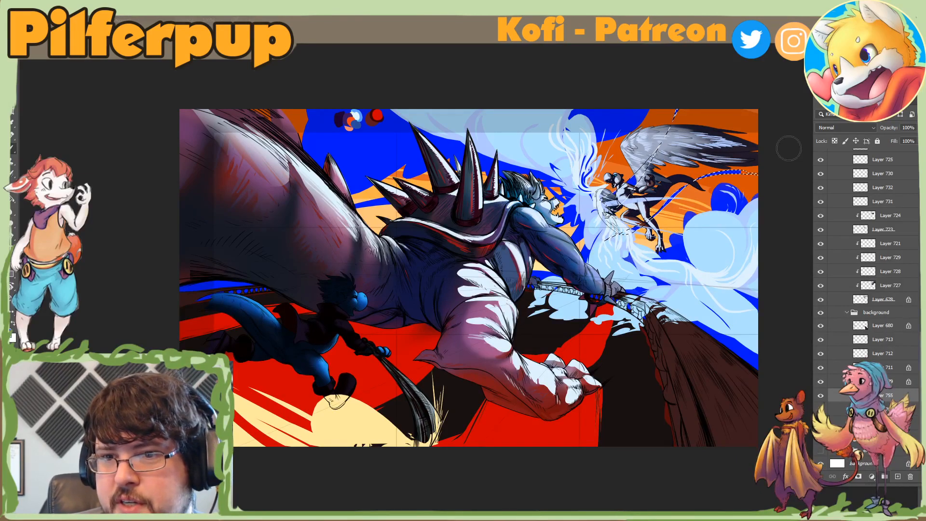
key("ctrl+d")
Step: Lasso and brush more deep blue streaks radiating from the flame across the orange sky around the winged creature
key("l")
mouse_move(604, 230)
left_mouse_down()
mouse_move(692, 142)
mouse_move(609, 239)
mouse_move(750, 106)
left_mouse_up()
key("b")
key("ctrl+d")
key("l")
mouse_move(622, 237)
left_mouse_down()
mouse_move(812, 184)
mouse_move(617, 236)
left_mouse_up()
key("b")
mouse_move(773, 191)
left_mouse_down()
mouse_move(648, 238)
mouse_move(717, 215)
mouse_move(582, 248)
left_mouse_up()
key("ctrl+d")
key("l")
key("b")
mouse_move(715, 211)
left_mouse_down()
mouse_move(606, 227)
mouse_move(588, 155)
mouse_move(600, 250)
mouse_move(606, 132)
left_mouse_up()
key("ctrl+d")
key("l")
key("b")
key("ctrl+d")
key("l")
key("ctrl+shift+h")
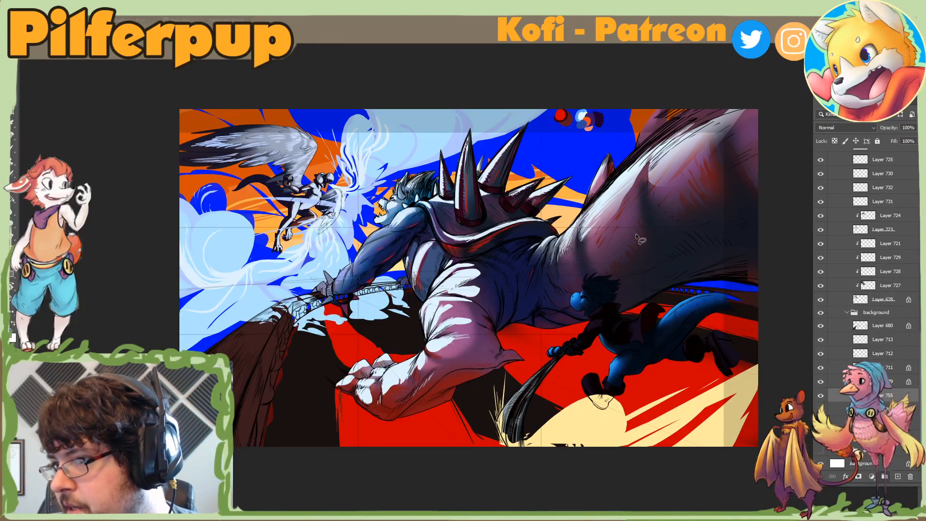
Step: Hide and show Layer 755 with the whole picture small in view to compare the sky with and without deep blue
left_click(822, 396)
left_click(822, 397)
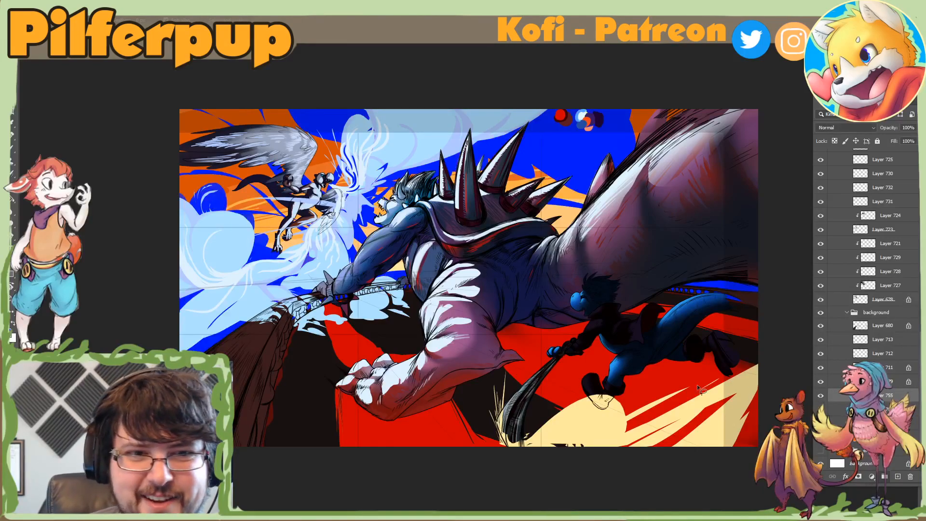
key("ctrl+minus")
left_click(821, 396)
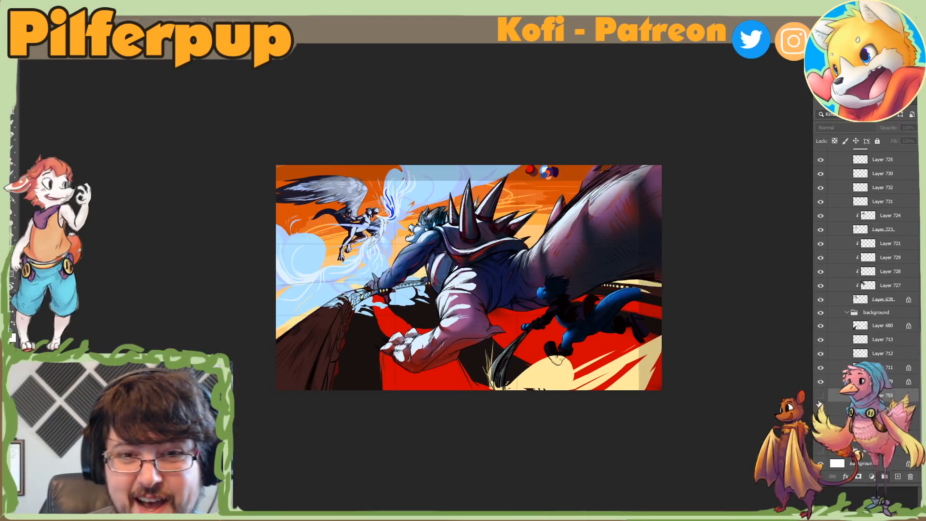
left_click(821, 396)
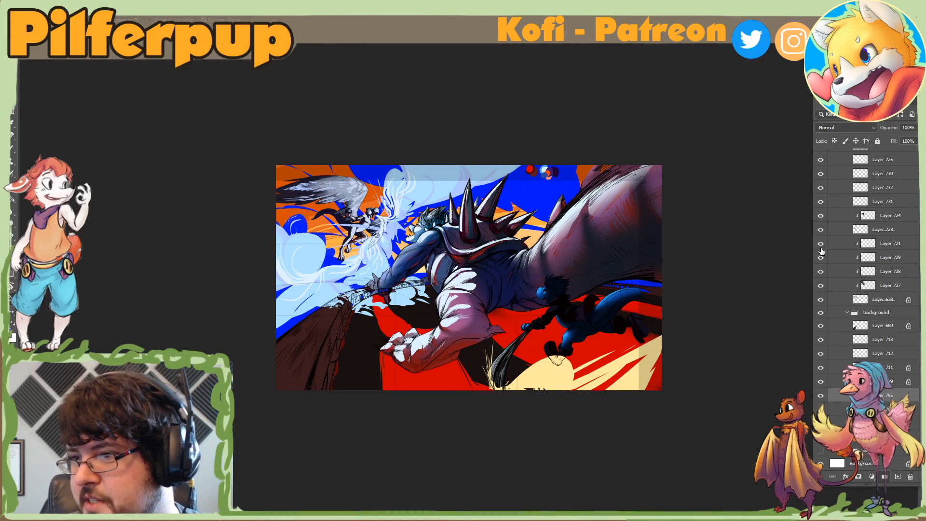
Step: Switch to the color channels and examine the picture without red and with only the blue channel visible
scroll(905, 193, "up", 15)
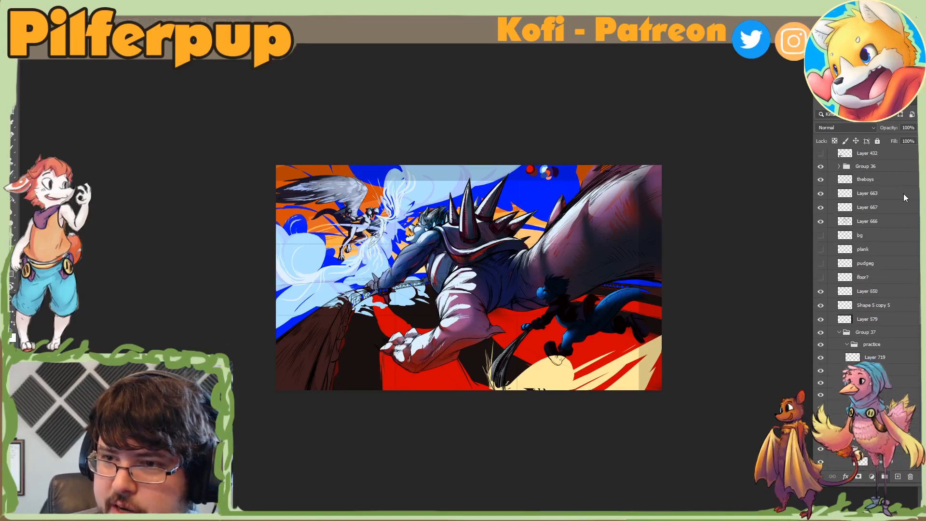
left_click(870, 156)
left_click(845, 102)
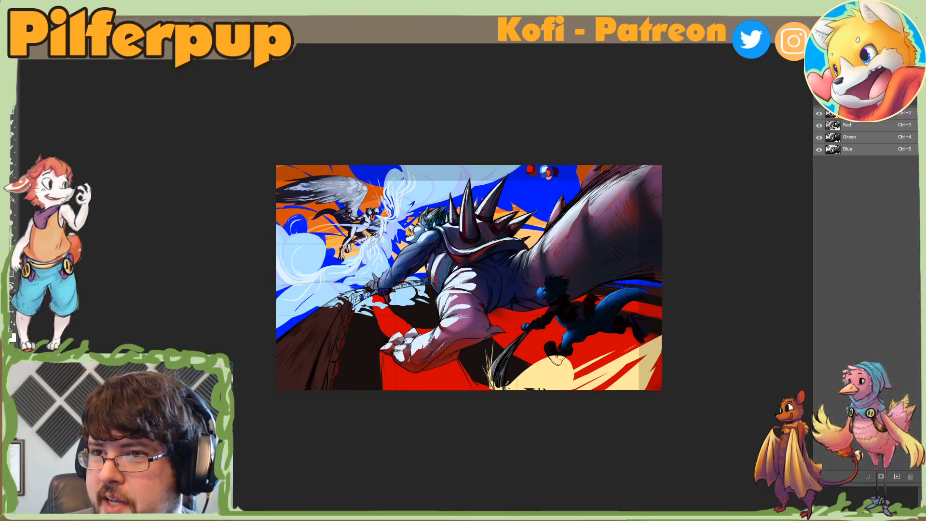
left_click(820, 126)
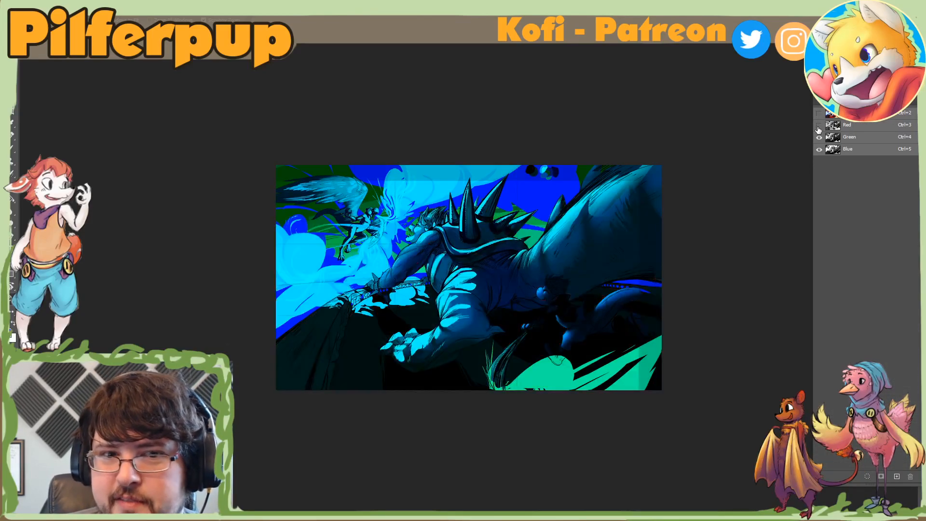
left_click(820, 126)
left_click(820, 138)
left_click(821, 127)
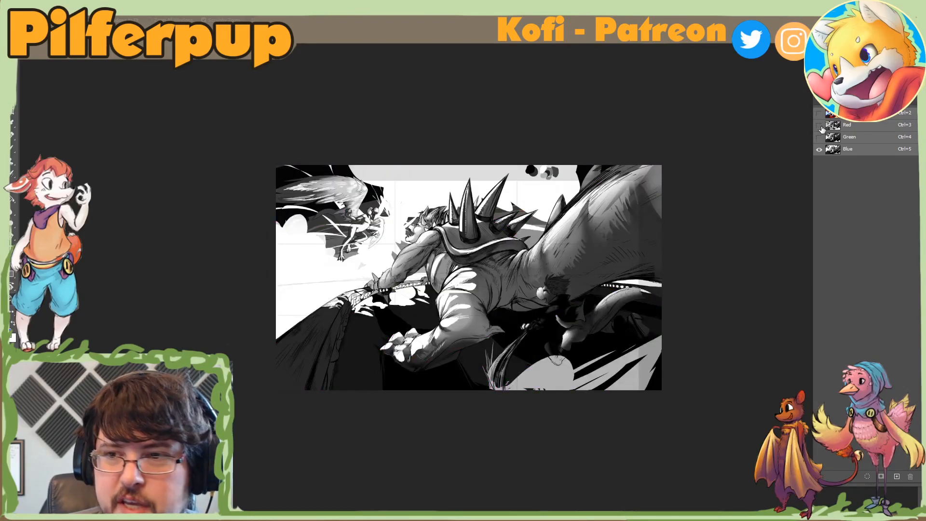
left_click(820, 127)
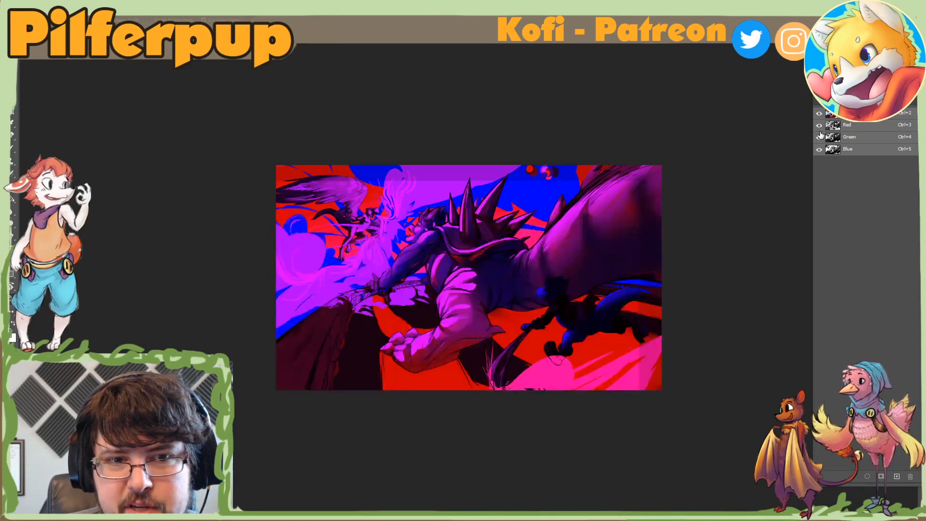
Step: Isolate the red channel, then the blue channel, to compare their grayscale values
left_click(820, 137)
left_click(820, 150)
left_click(820, 138)
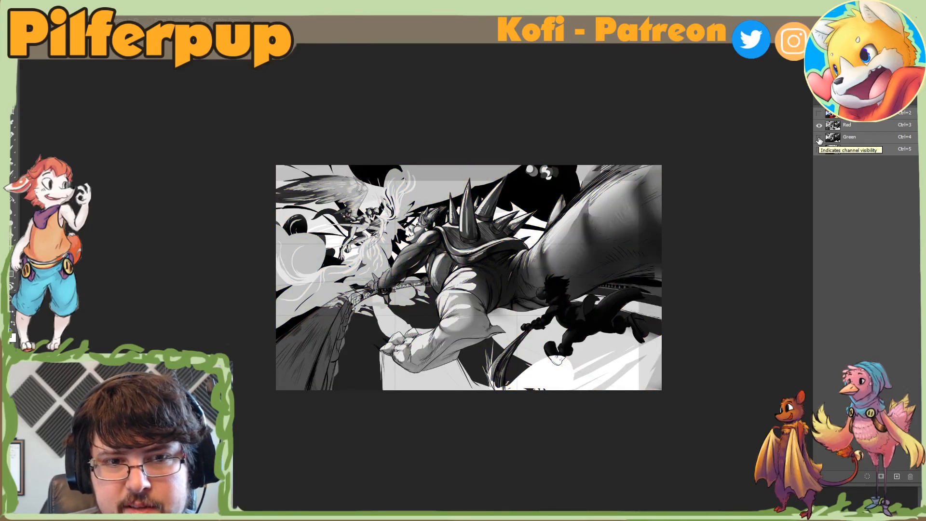
left_click(820, 138)
left_click(819, 138)
left_click(820, 150)
left_click(820, 126)
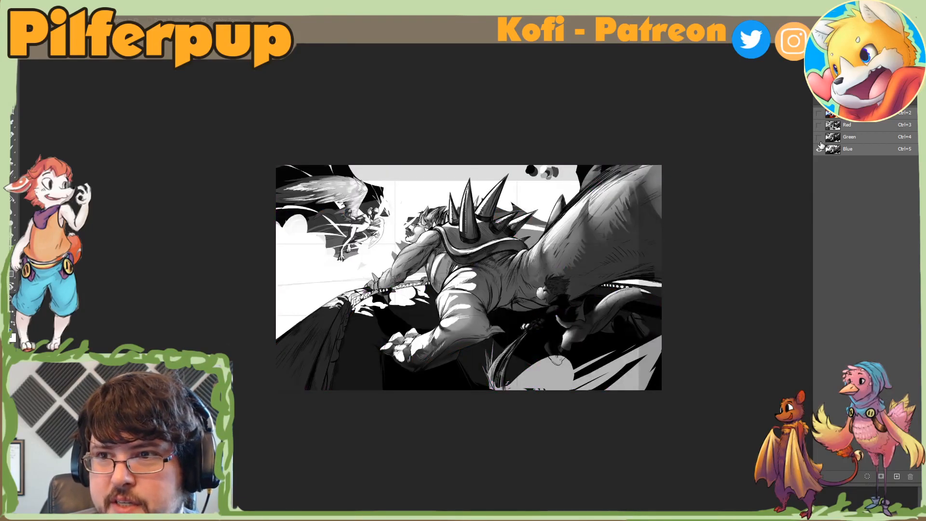
Step: Restore the full RGB composite and return to the layer stack
left_click(819, 114)
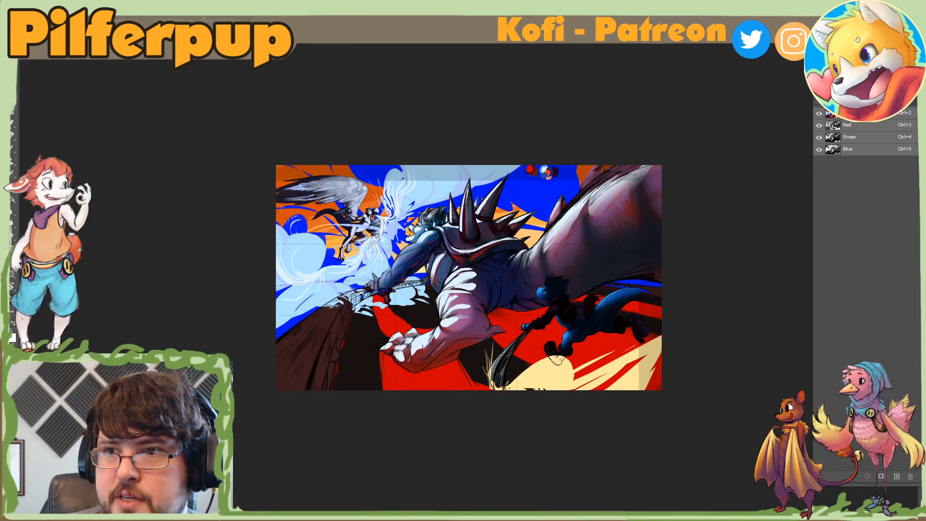
left_click(824, 101)
scroll(840, 252, "down", 15)
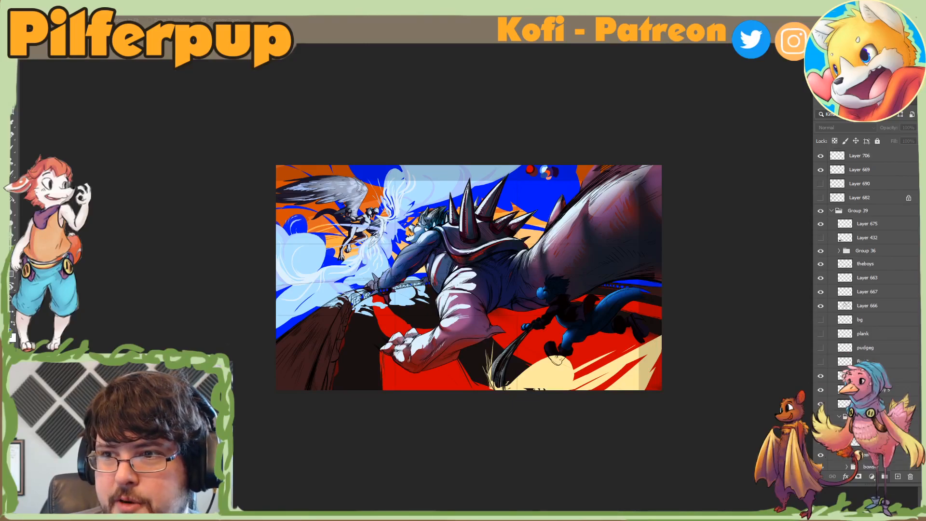
Step: Preview a merged copy of the picture at -100 saturation to check its values, then restore the separate color layers
key("ctrl+e")
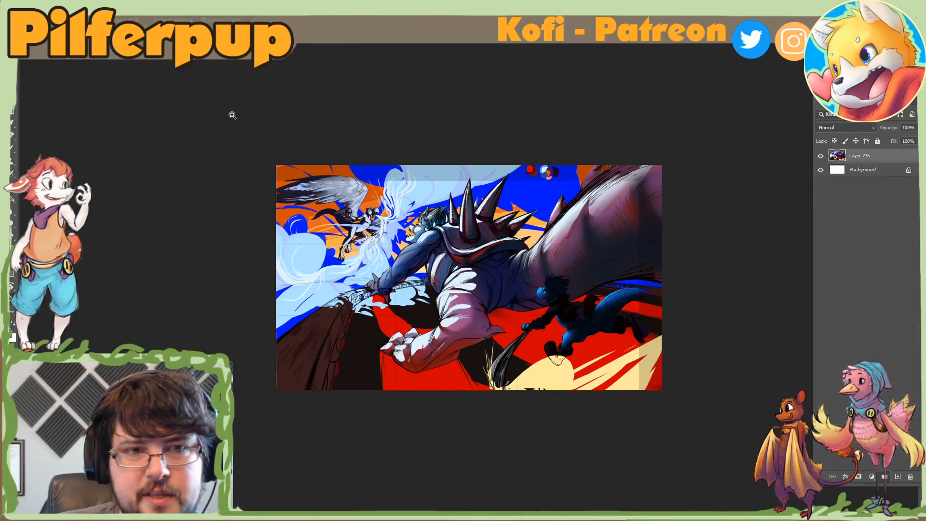
left_click(53, 6)
mouse_move(73, 31)
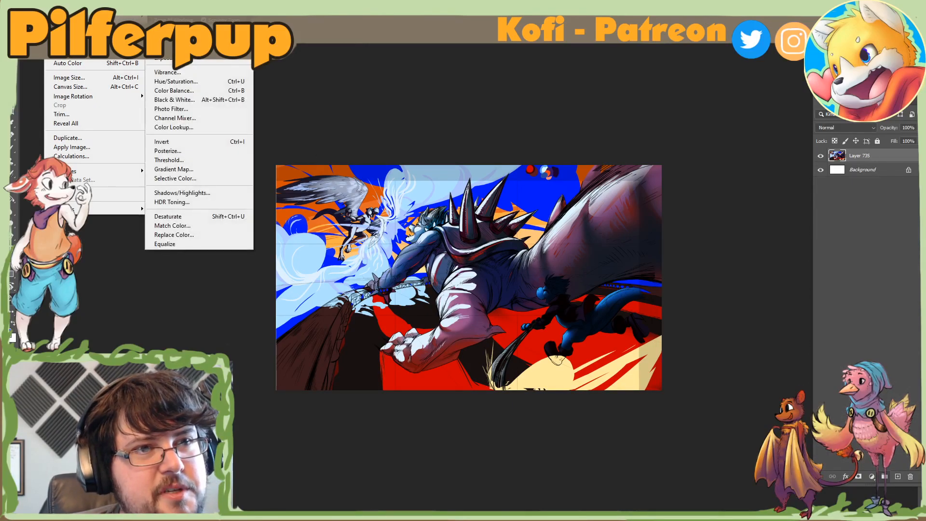
left_click(177, 81)
left_click_drag(439, 195, 388, 196)
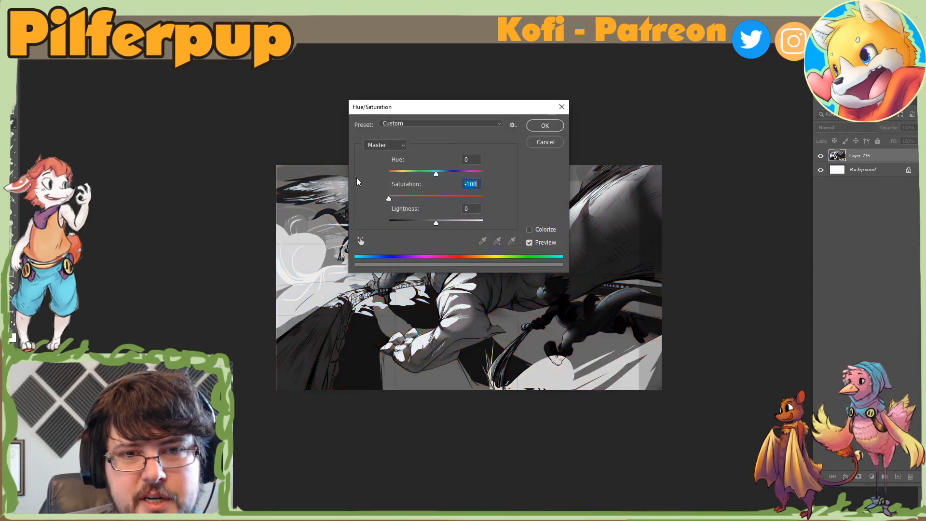
left_click_drag(436, 107, 751, 132)
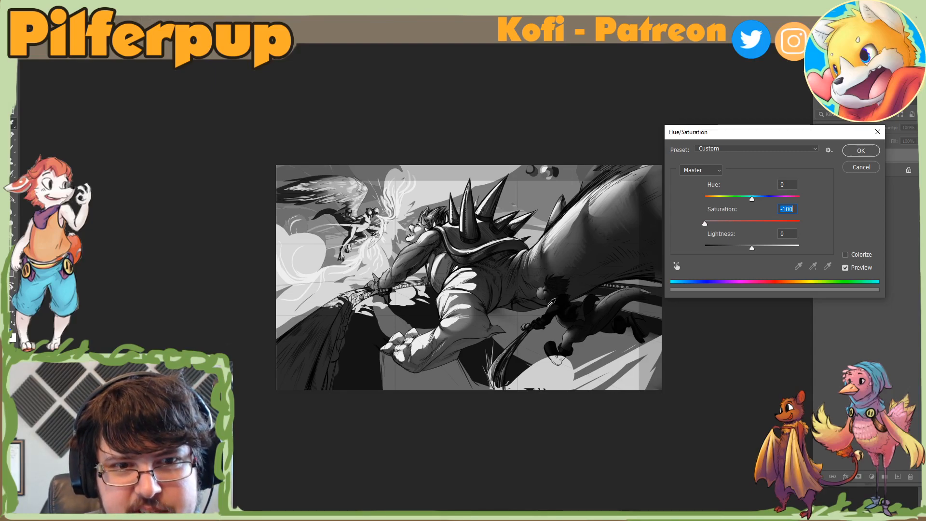
left_click(857, 167)
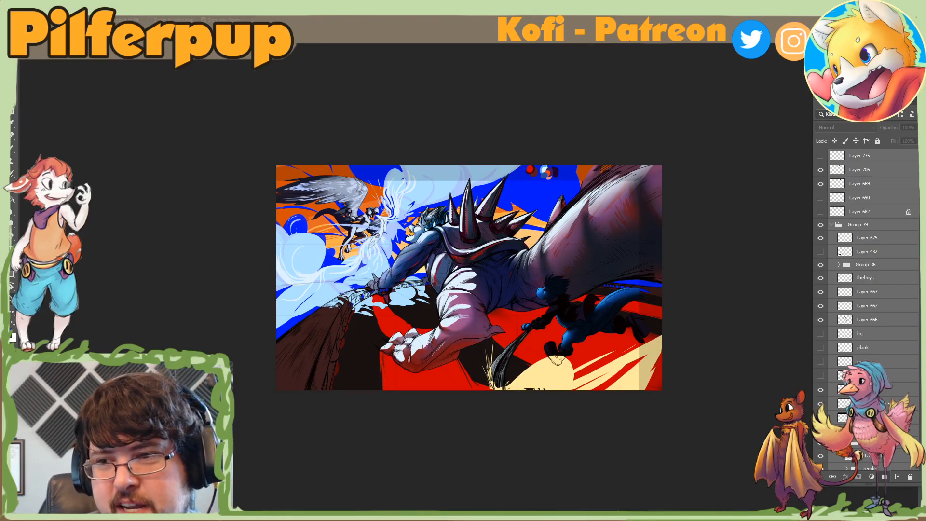
Step: Hide Layer 755 in the background group to remove the deep blue sky shapes, and mirror the canvas
scroll(863, 271, "down", 10)
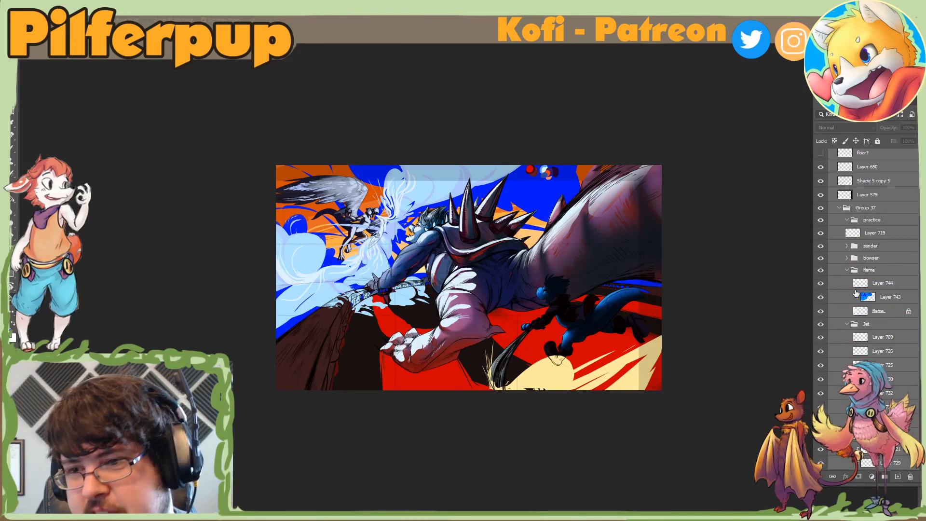
left_click(821, 300)
left_click(821, 299)
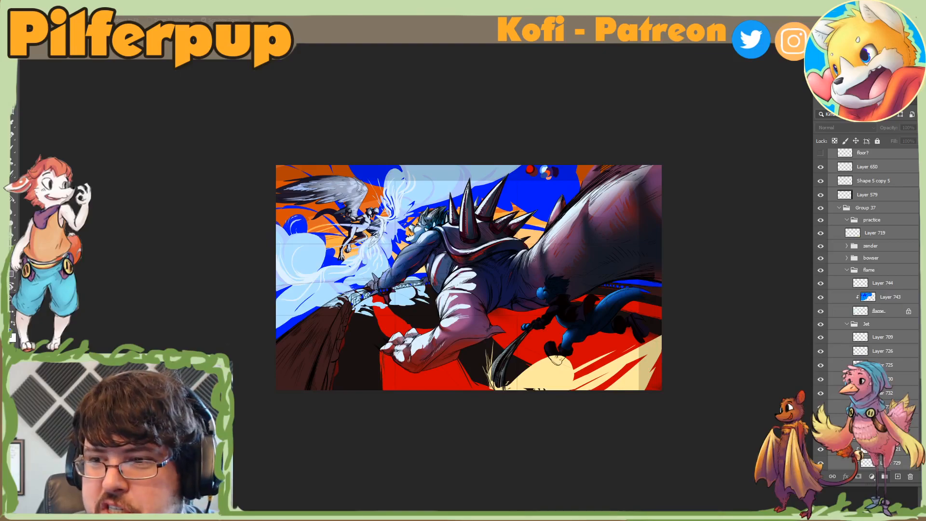
scroll(830, 395, "down", 8)
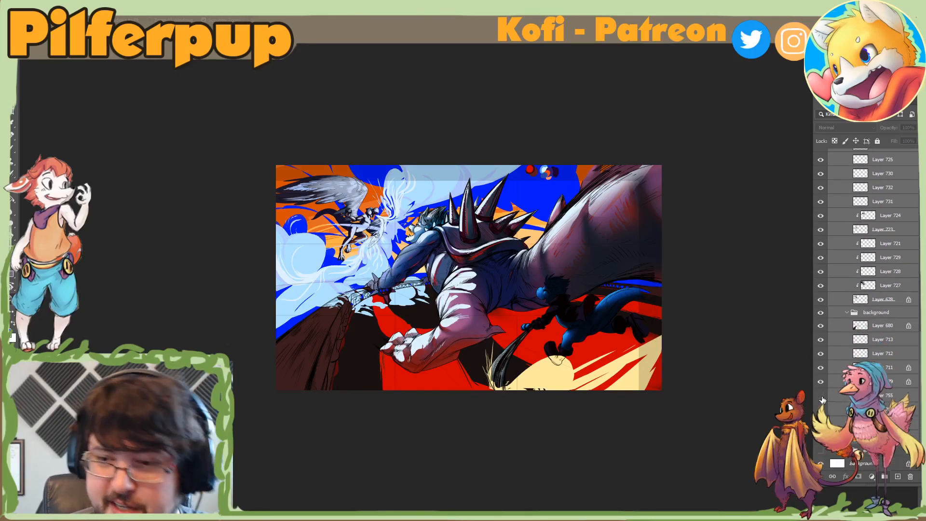
left_click(822, 396)
left_click(838, 397)
key("ctrl+h")
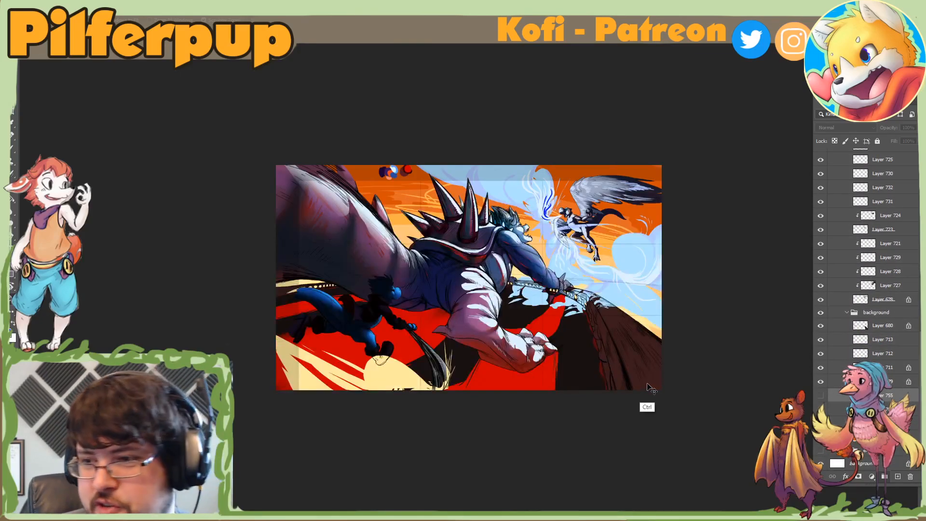
left_click(571, 331)
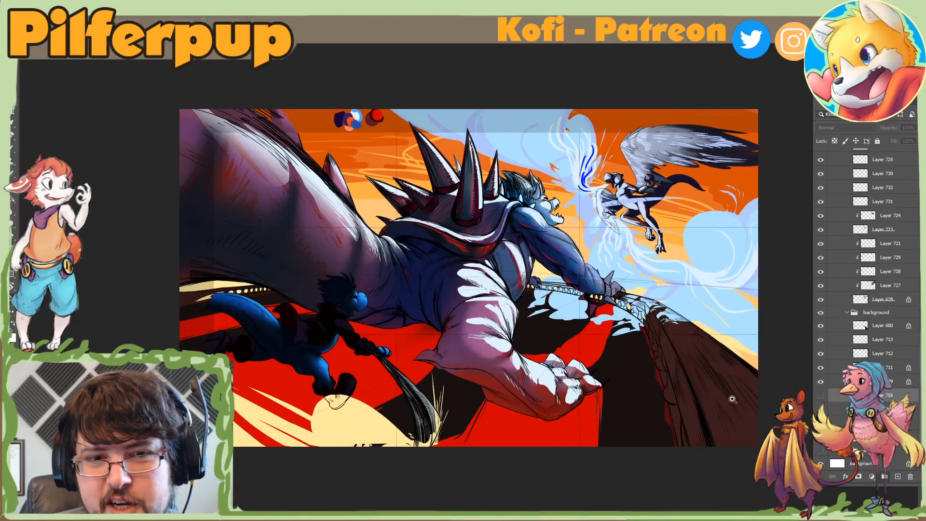
Step: Toggle the locked layer directly above Layer 755 to check its content, and make it the active layer
left_click(822, 385)
left_click(821, 385)
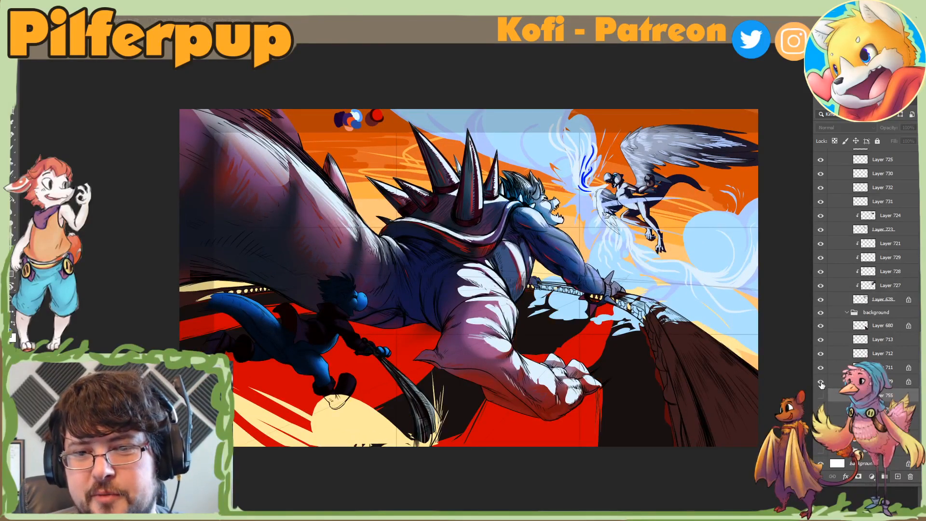
left_click(841, 382)
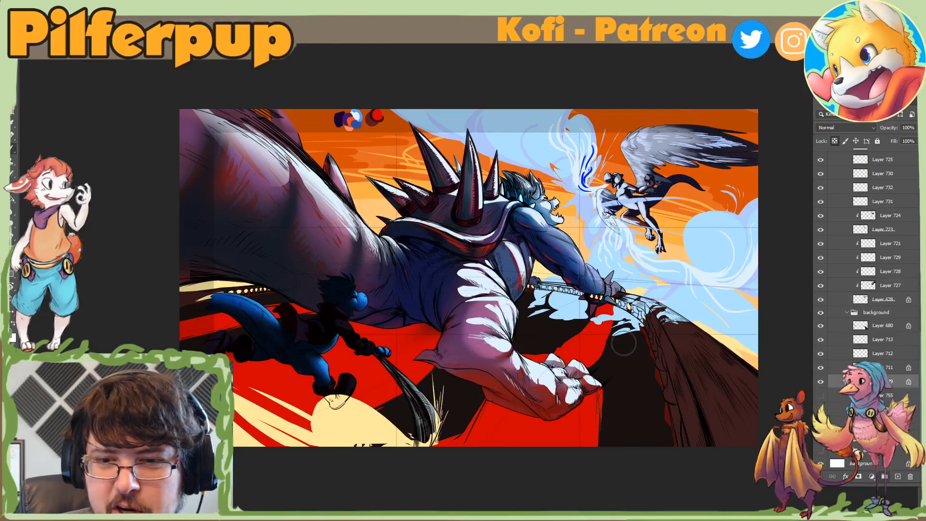
Step: Sample the dark and red floor colors and choose a muted reddish brown as the foreground color
key("r")
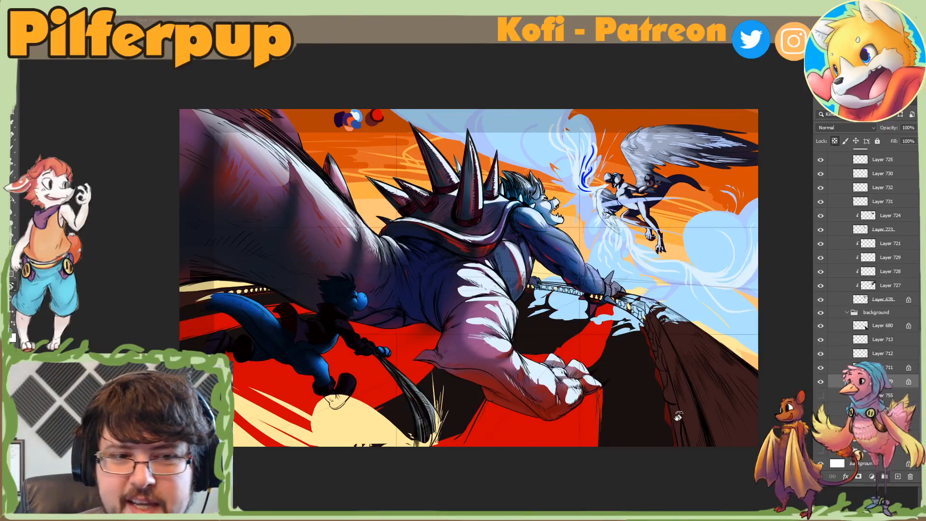
left_click_drag(621, 379, 602, 197)
right_click(590, 201)
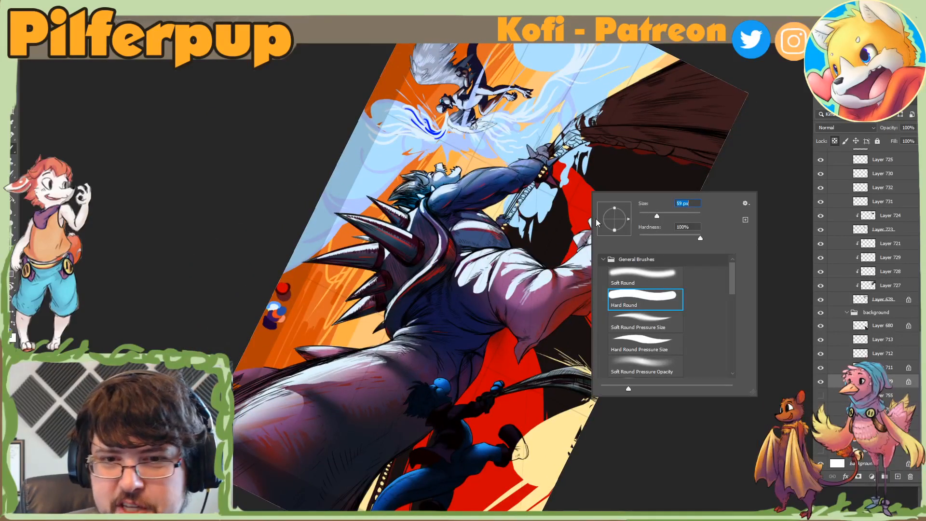
left_click(558, 218, "alt")
left_click(12, 338)
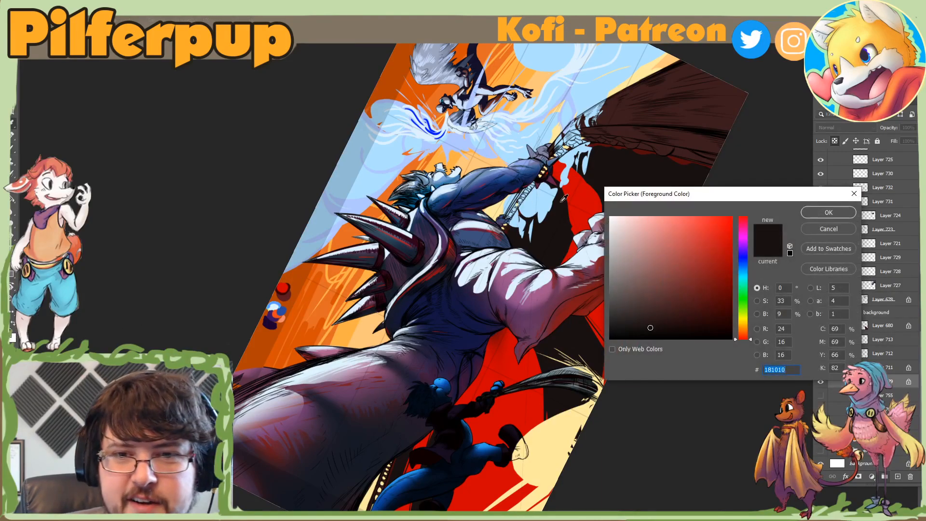
left_click(571, 193)
left_click(560, 203)
left_click(568, 195)
left_click(563, 203)
left_click(571, 194)
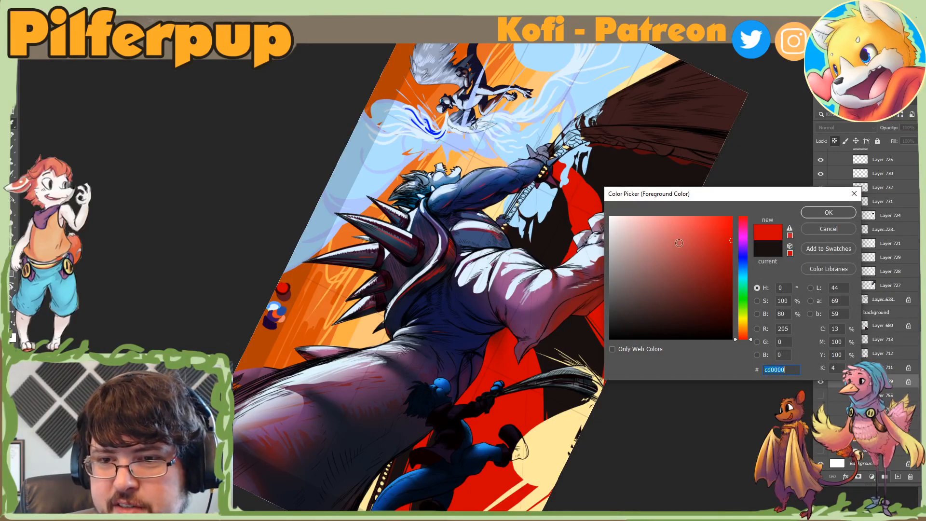
key("Return")
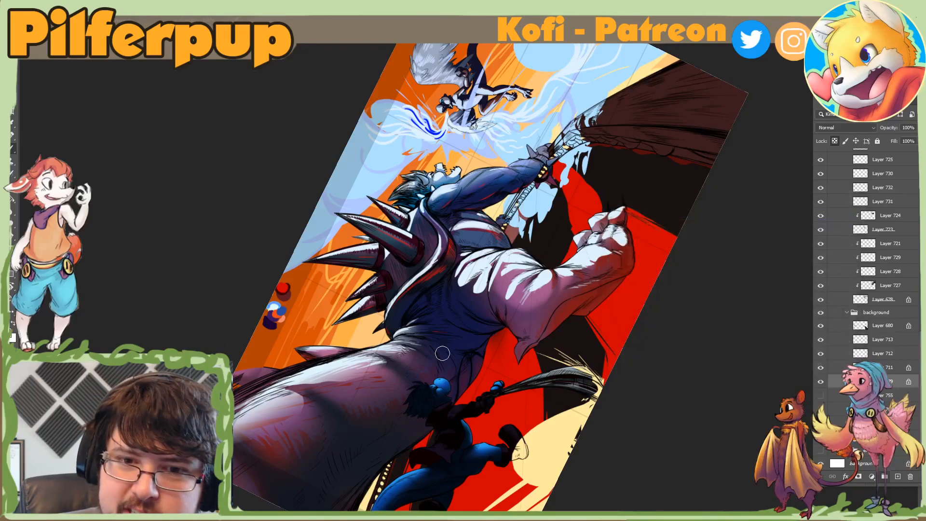
Step: Resize the Hard Round brush and paint a thin reddish-brown stripe across the far end of the dark floor
right_click(578, 170)
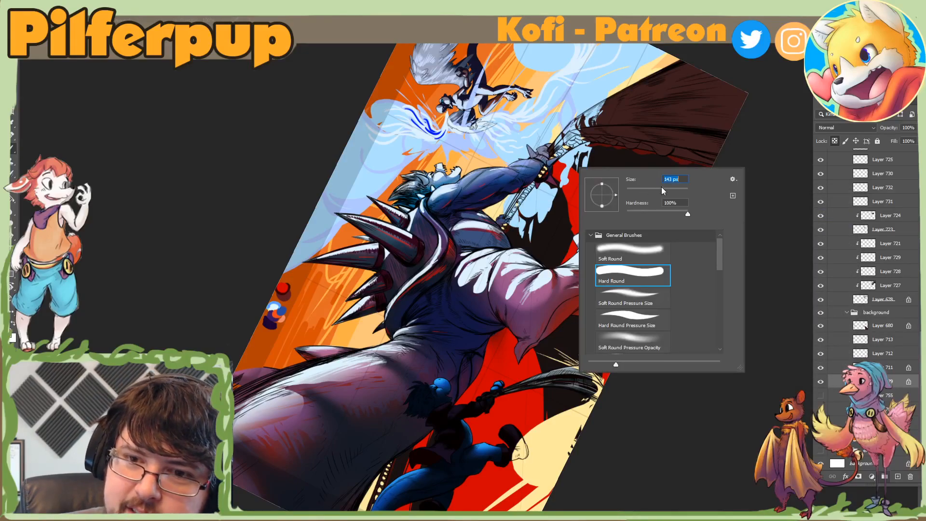
key("Return")
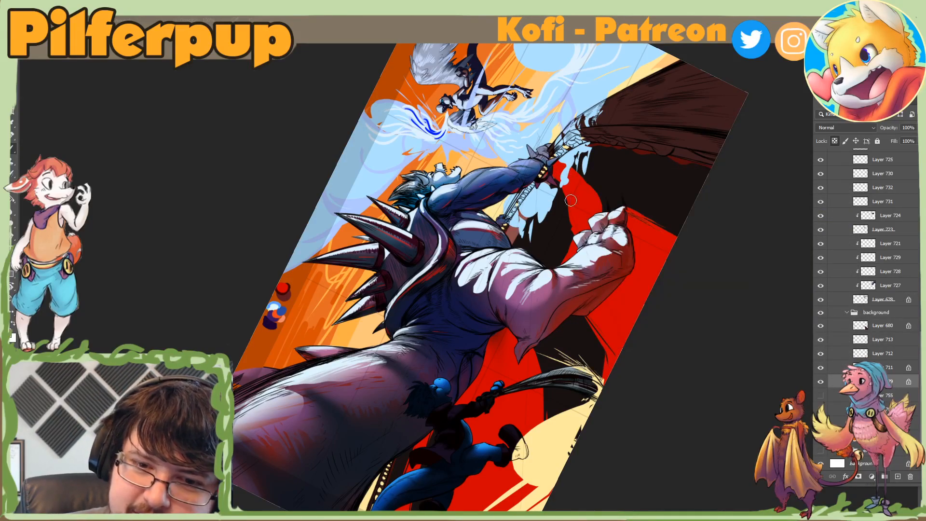
right_click(570, 200)
left_click_drag(630, 222, 631, 221)
left_click_drag(561, 193, 522, 245)
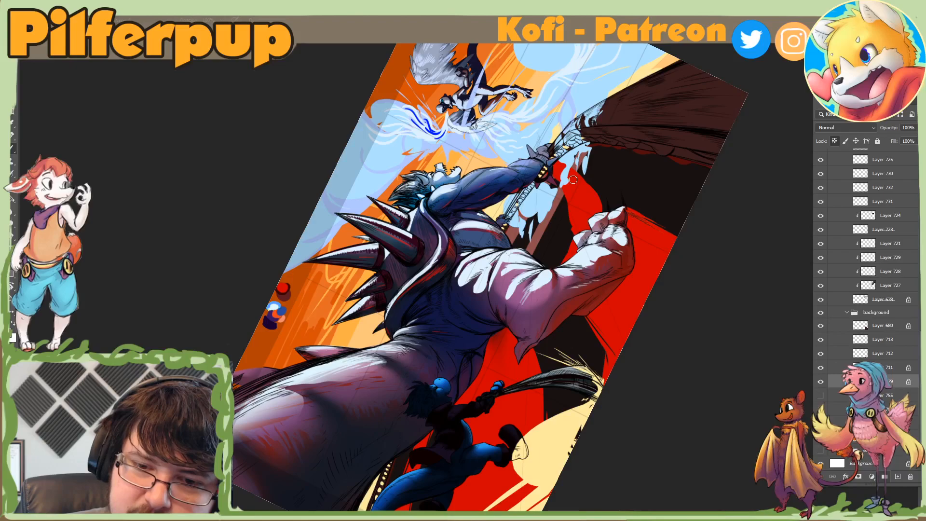
right_click(584, 197)
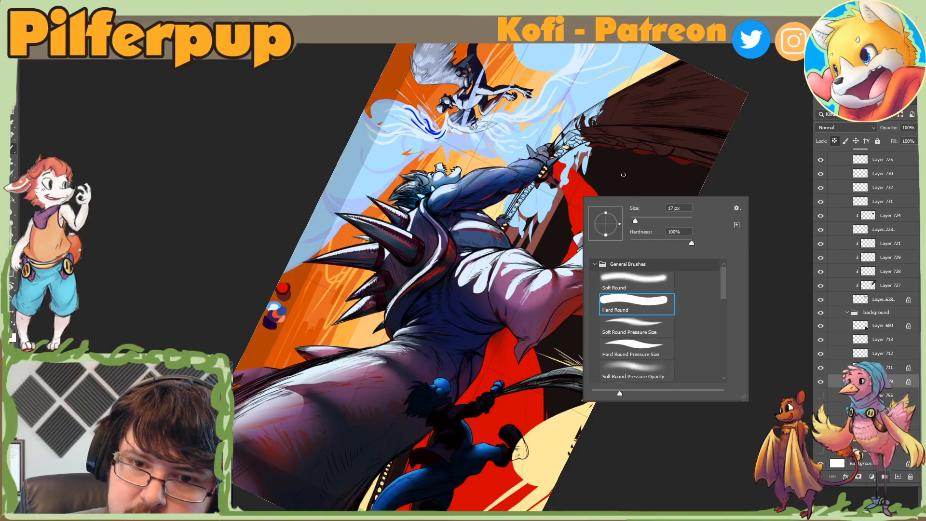
left_click_drag(611, 148, 550, 263)
key("ctrl+z")
right_click(604, 225)
left_click_drag(656, 249, 663, 249)
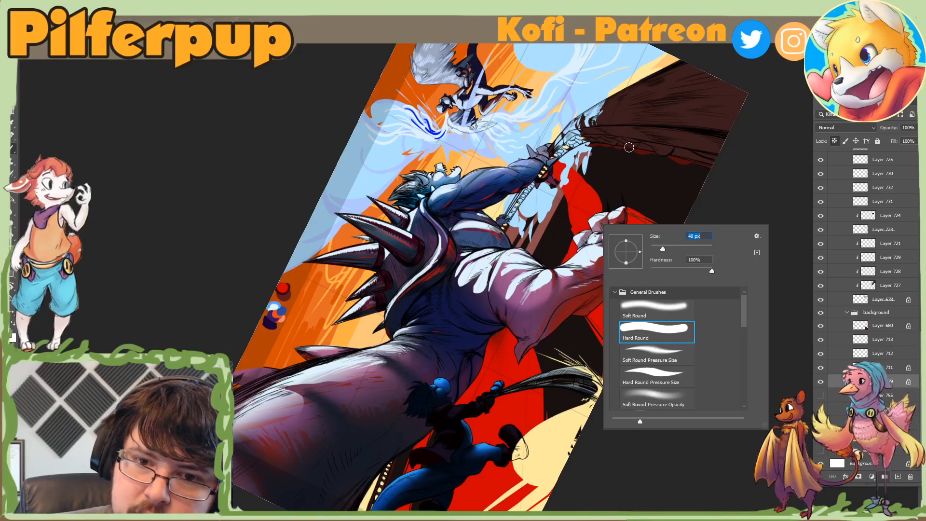
left_click_drag(629, 147, 549, 273)
key("ctrl+z")
Step: Paint progressively wider reddish-brown stripes across the dark floor beneath the monster's arm, starting with a 99 px brush
right_click(580, 234)
left_click_drag(639, 258, 656, 257)
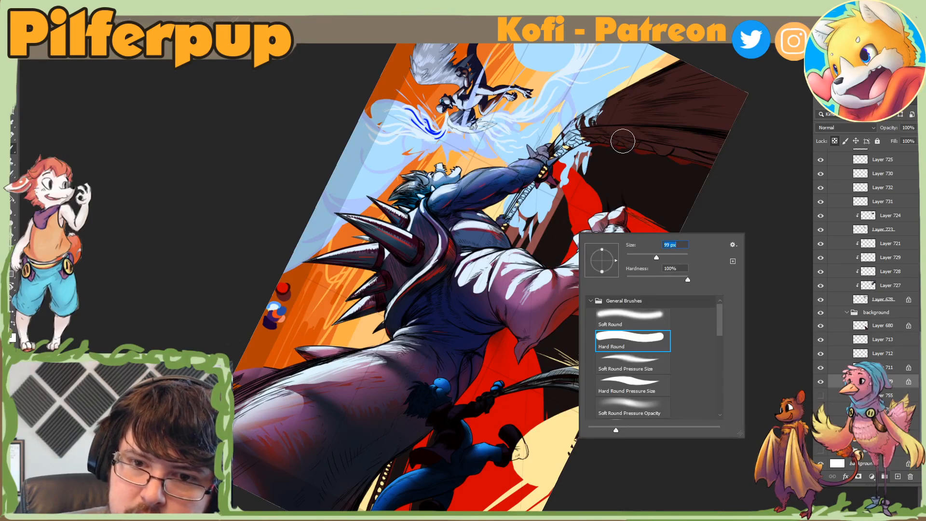
left_click_drag(623, 142, 543, 313)
right_click(630, 219)
left_click_drag(674, 242, 694, 243)
left_click_drag(645, 155, 578, 332)
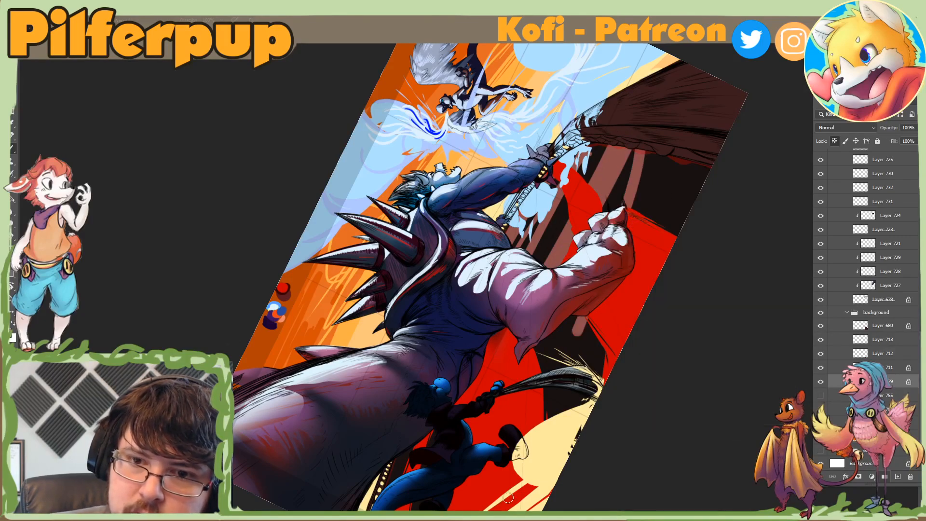
key("ctrl+z")
left_click_drag(669, 144, 550, 421)
key("Escape")
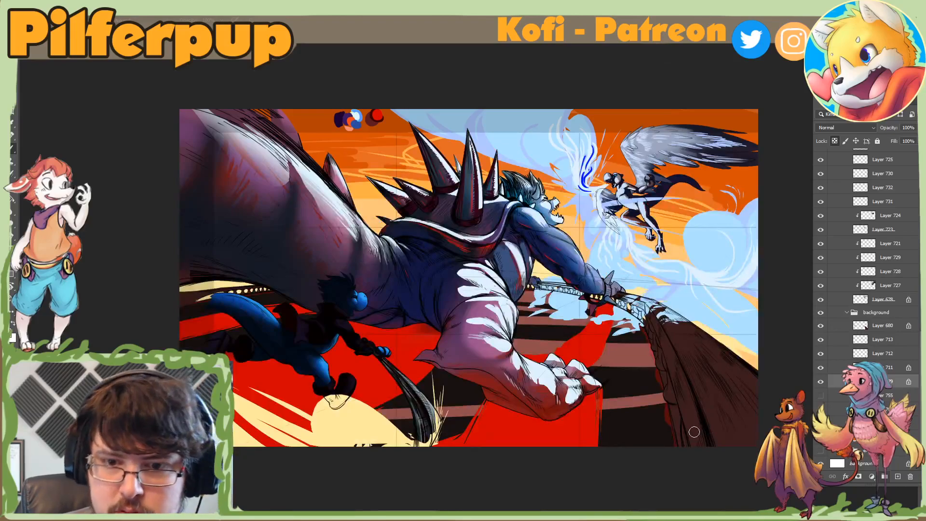
Step: Paint a broad reddish-brown stripe across the nearest part of the dark floor beside the wooden wall
key("r")
mouse_move(688, 451)
left_mouse_down()
mouse_move(446, 422)
mouse_move(418, 411)
left_mouse_up()
right_click(372, 267)
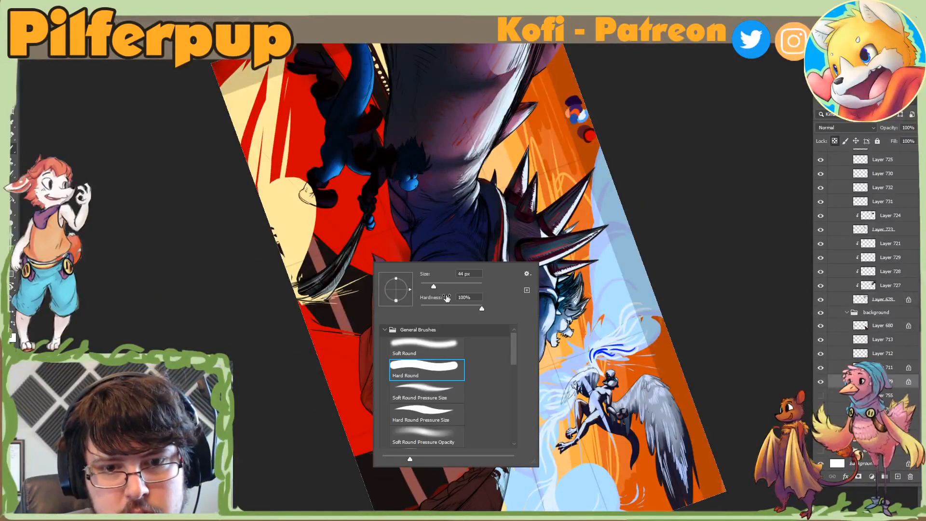
key("Escape")
key("ctrl+minus")
key("ctrl+minus")
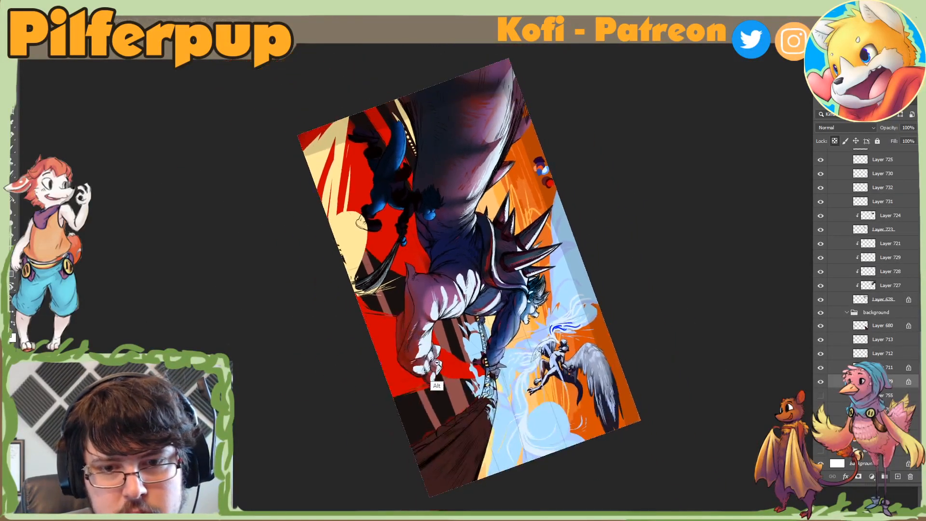
key("r")
left_click_drag(461, 442, 658, 239)
key("r")
left_click_drag(585, 330, 553, 266)
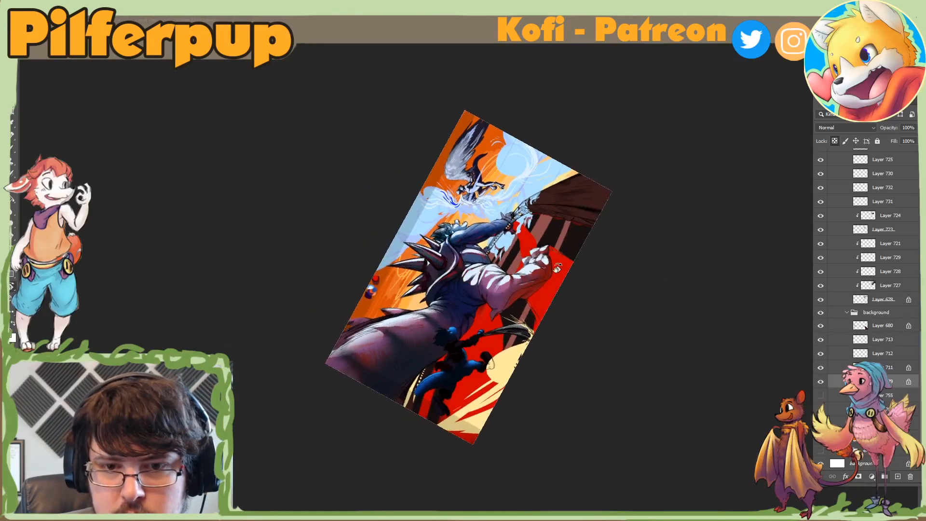
right_click(553, 264)
key("Escape")
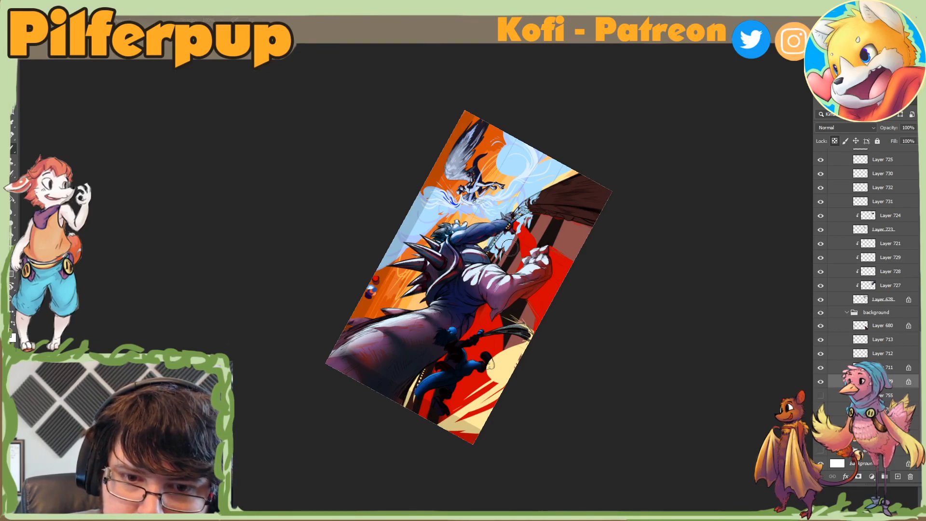
Step: Reduce the Hard Round brush to 15 px and touch up the narrow distant floor stripes below the bridge
key("alt")
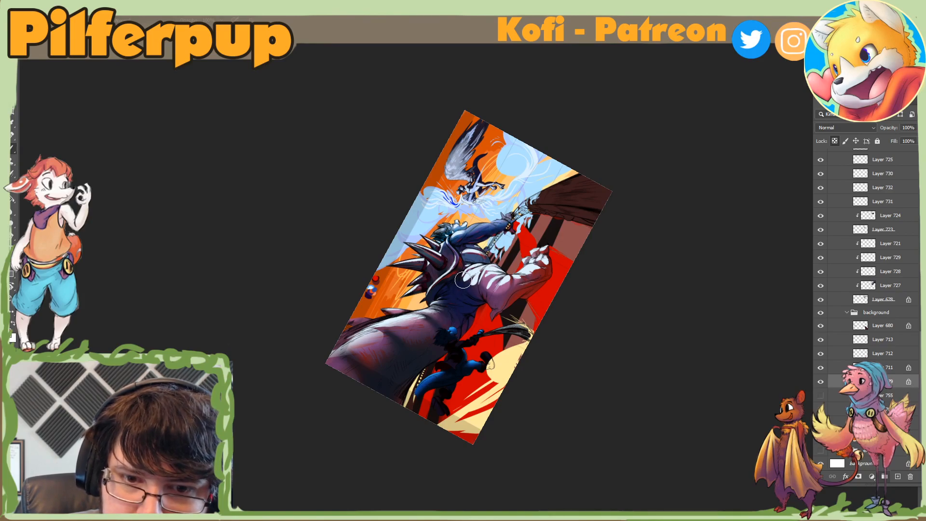
right_click(499, 252)
left_click(549, 275)
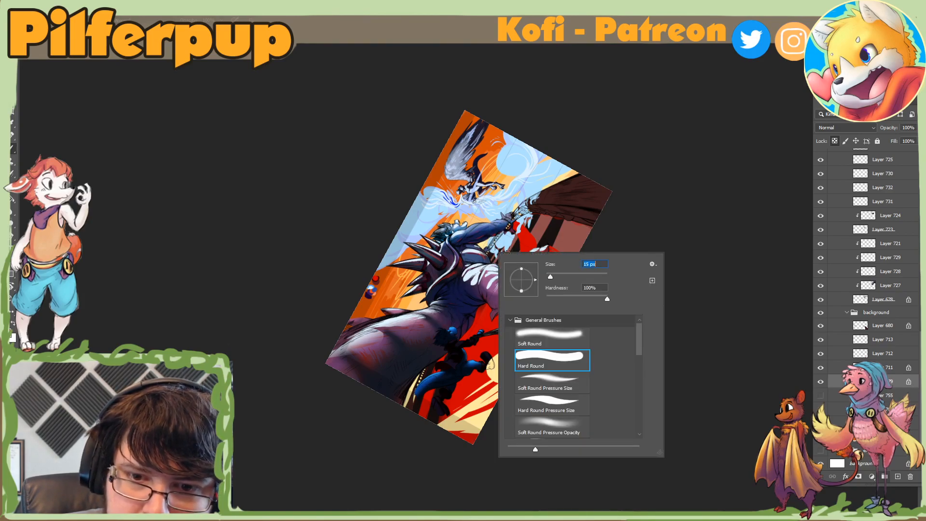
left_click(461, 301)
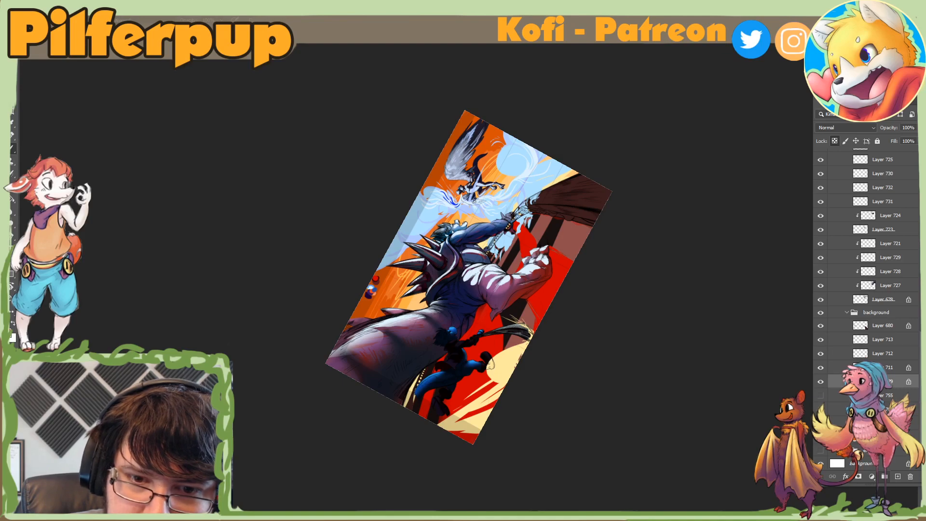
right_click(497, 253)
left_click(552, 277)
left_click(507, 237)
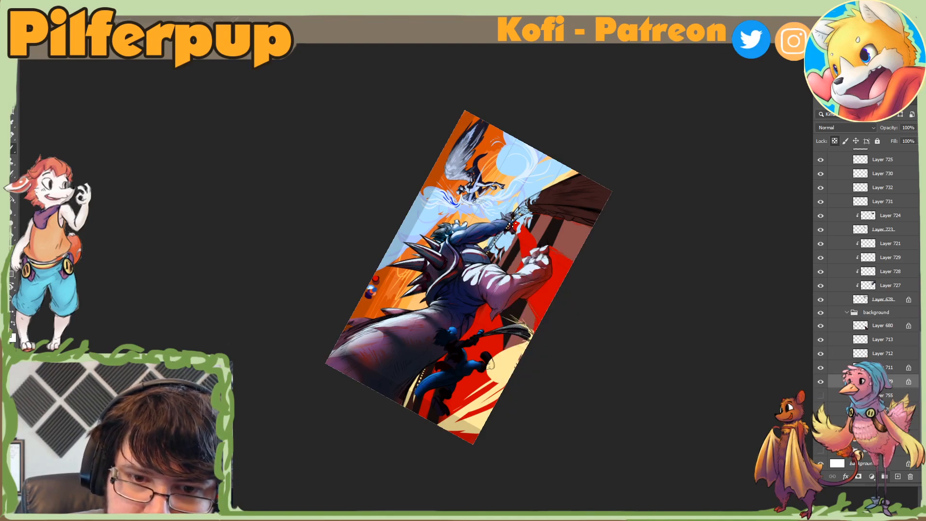
key("Escape")
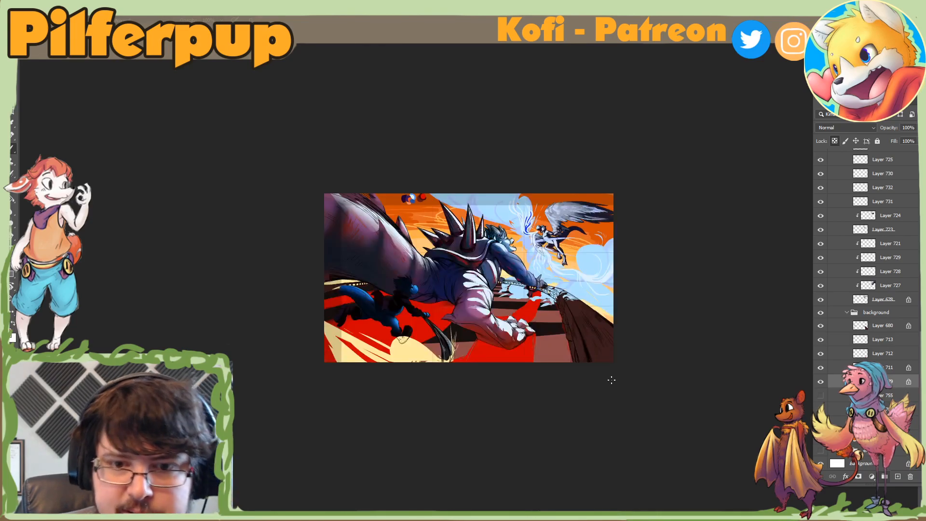
key("z")
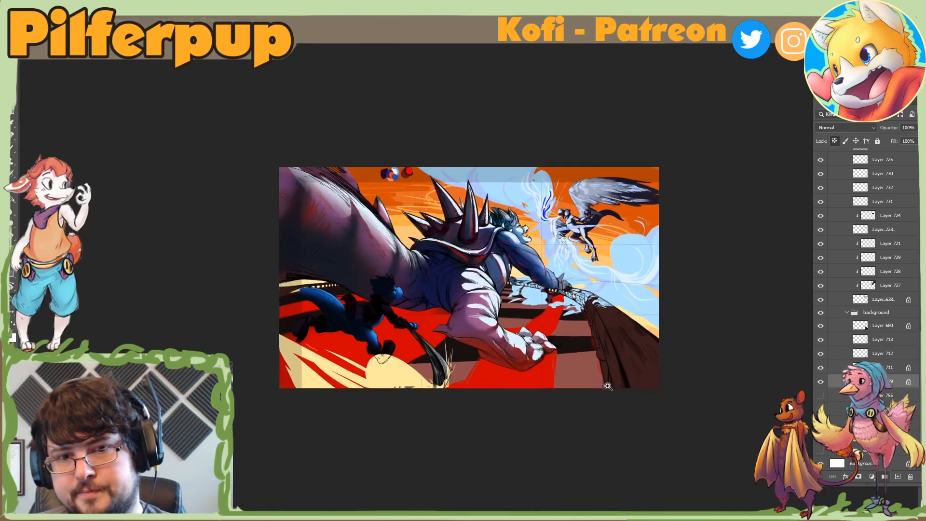
Step: Try painting a long lengthwise stroke over the striped floor with a resized brush, and undo it
left_click(604, 386)
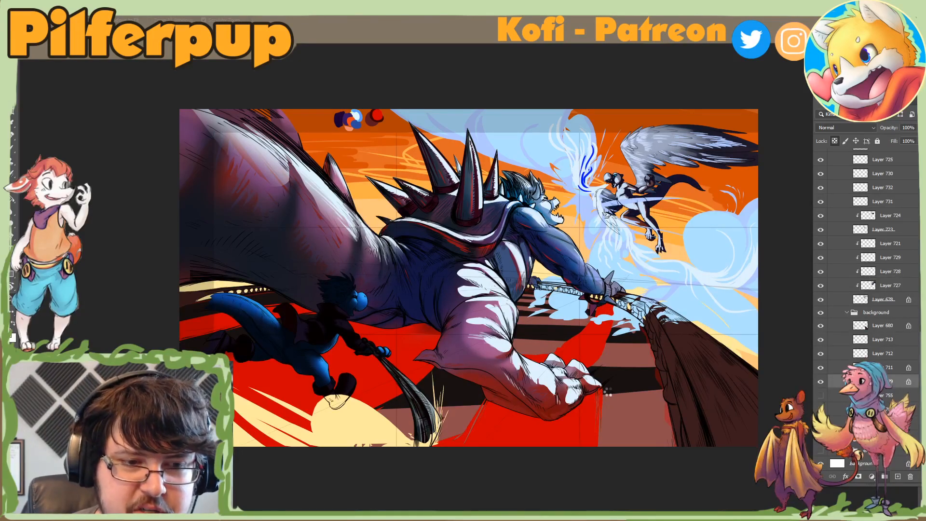
key("h")
key("r")
left_click_drag(633, 502, 713, 417)
key("ctrl+minus")
key("r")
left_click_drag(614, 395, 637, 311)
key("b")
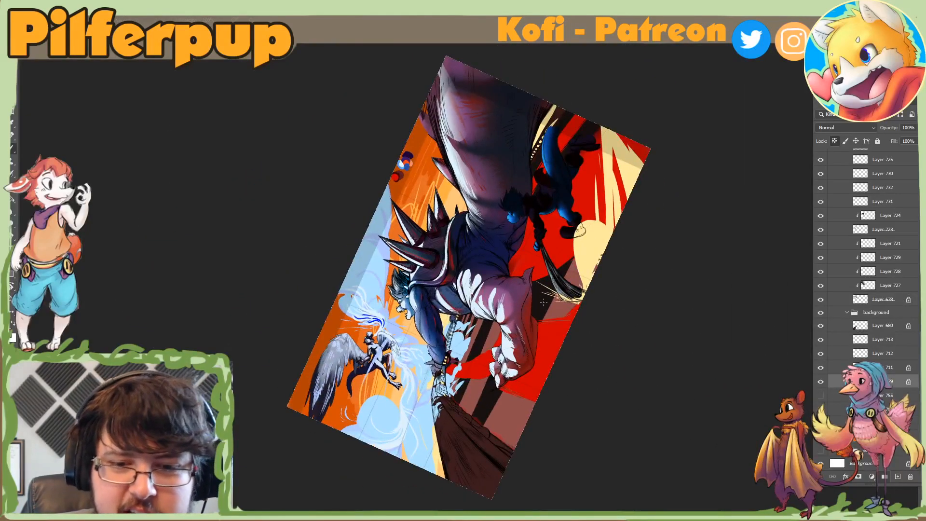
right_click(544, 300)
left_click_drag(559, 277, 478, 451)
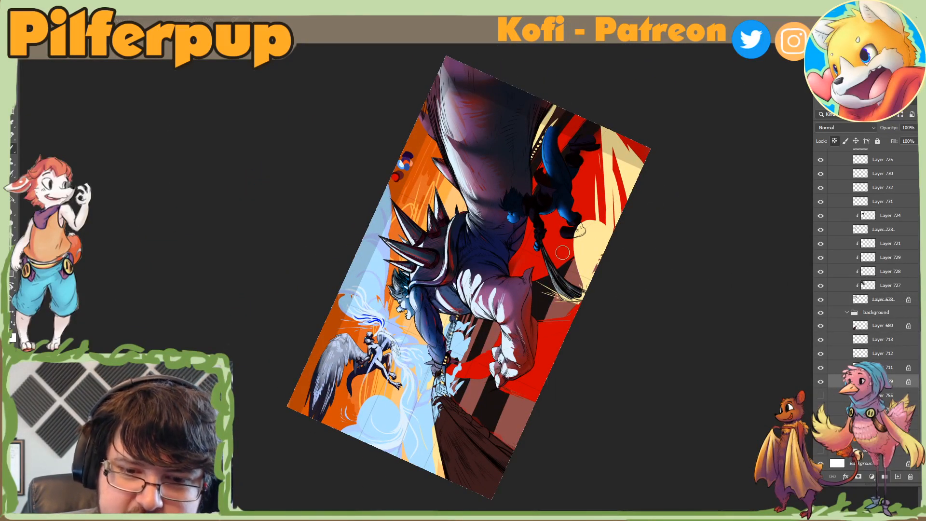
key("ctrl+z")
Step: Try further long strokes along the near side of the striped floor, undoing each attempt
left_click_drag(563, 252, 466, 468)
left_click_drag(583, 234, 471, 490)
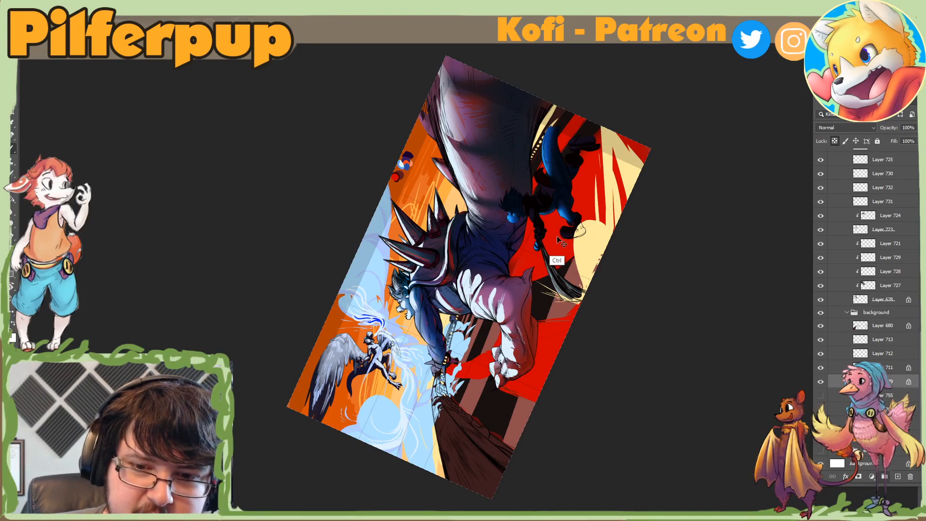
key("ctrl+z")
key("ctrl+z")
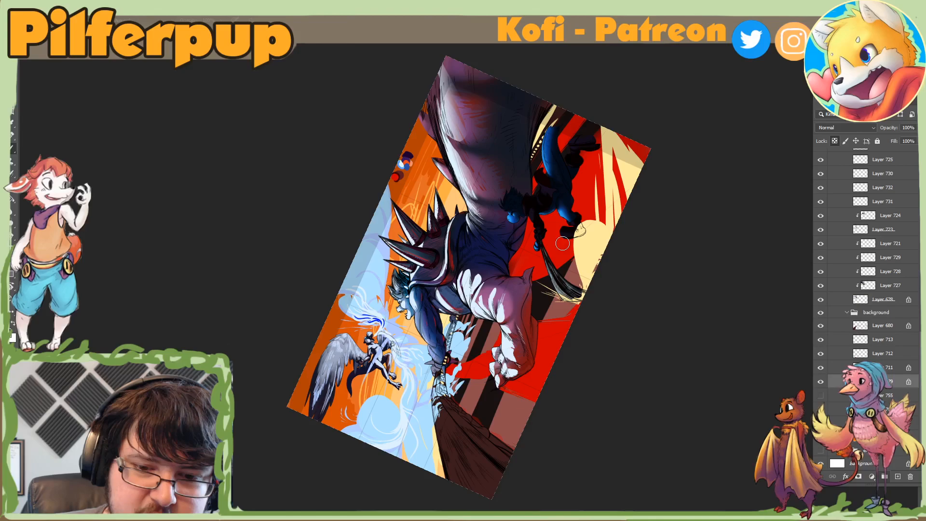
left_click_drag(563, 243, 473, 465)
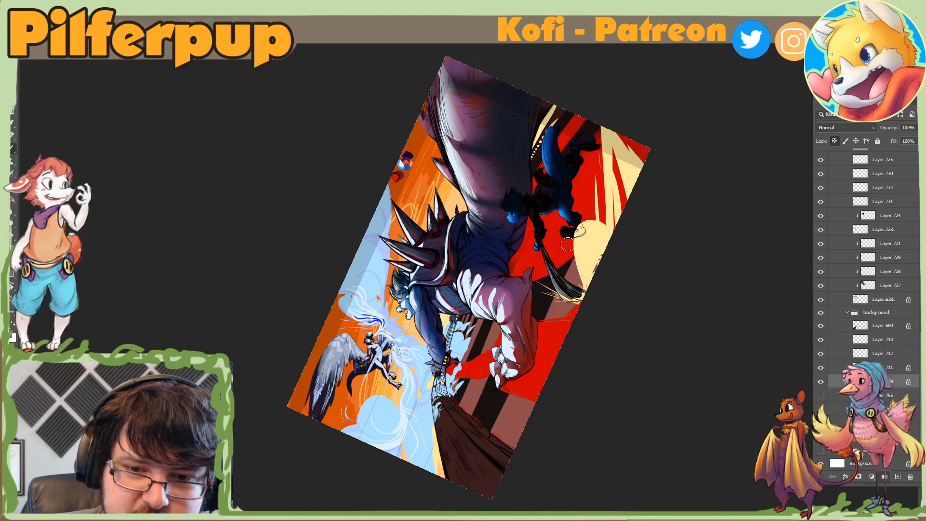
mouse_move(567, 245)
left_mouse_down()
mouse_move(478, 466)
mouse_move(480, 458)
left_mouse_up()
key("ctrl+z")
key("Escape")
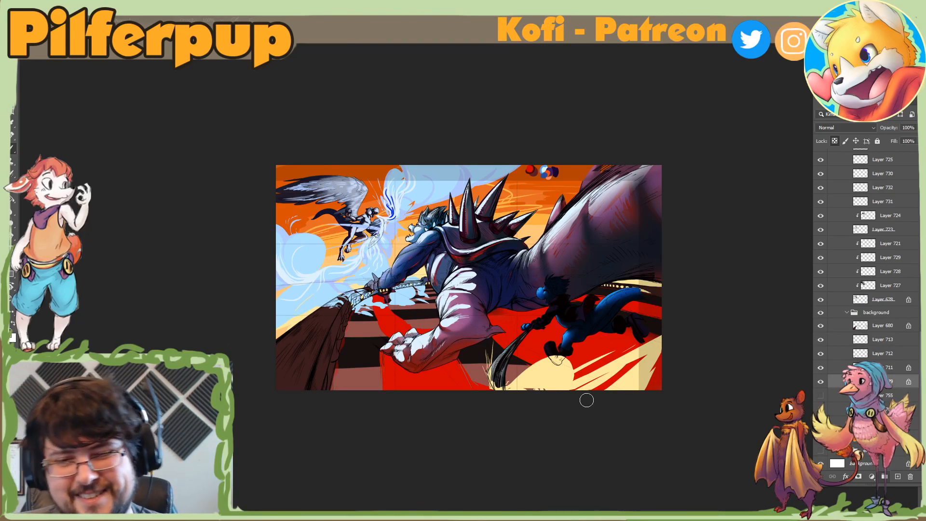
Step: Sample the dark floor color and paint over the reddish-brown stripes with a 259 px Hard Round brush
key("alt+space")
left_click(585, 464, "alt")
key("r")
left_click_drag(622, 471, 627, 272)
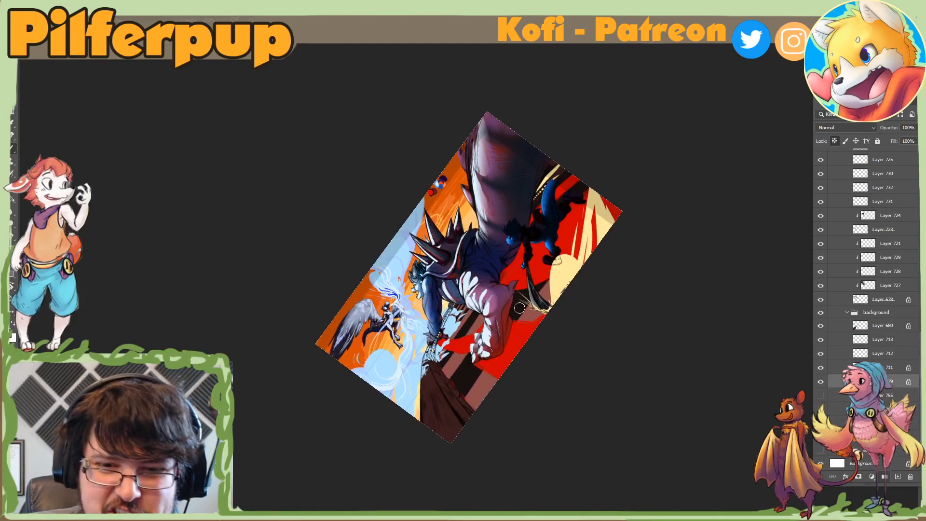
left_click(521, 308, "alt")
right_click(521, 303)
left_click_drag(597, 326, 621, 327)
mouse_move(620, 196)
left_mouse_down()
mouse_move(380, 453)
mouse_move(431, 410)
mouse_move(476, 429)
left_mouse_up()
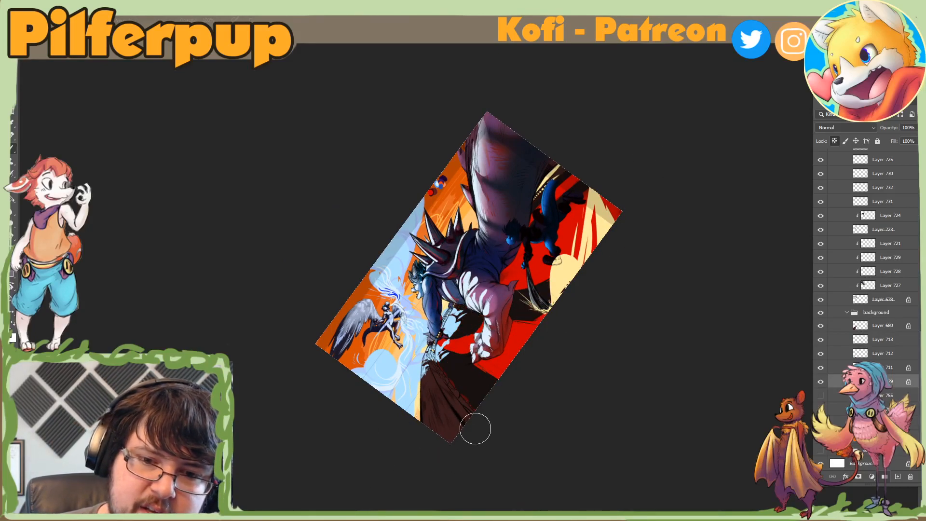
Step: Try foreground colors ff9c9c and ff3a3a in the Color Picker, and return to the sampled dark floor color 181010
left_click(466, 368, "alt")
left_click(12, 334)
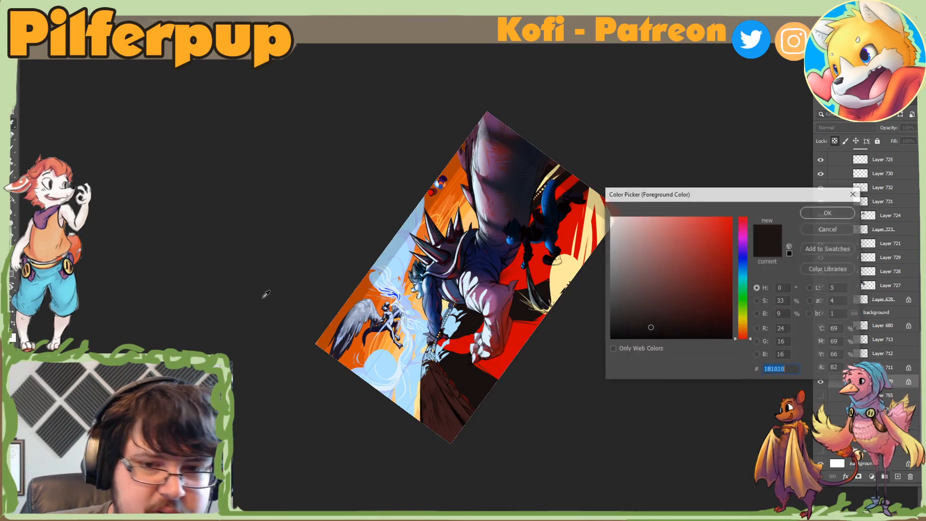
left_click(523, 335)
left_click(667, 222)
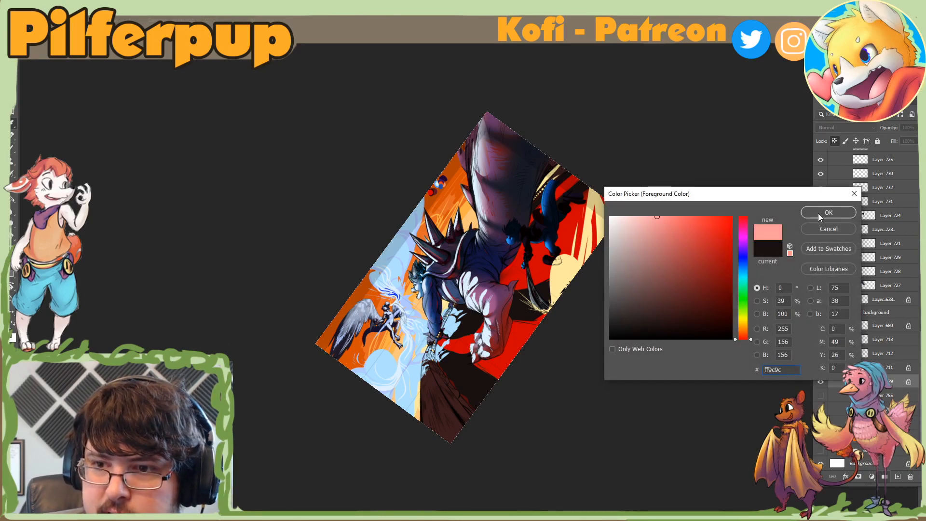
left_click_drag(708, 228, 705, 216)
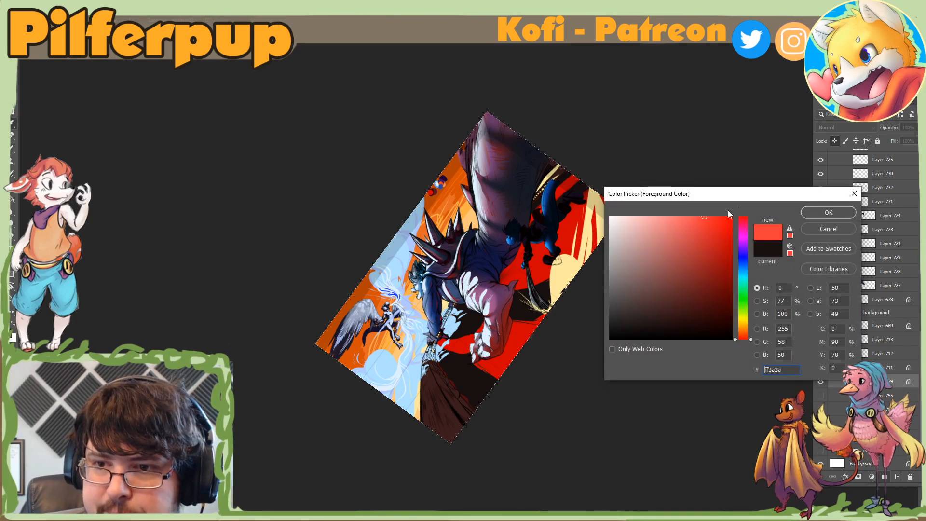
left_click(485, 382)
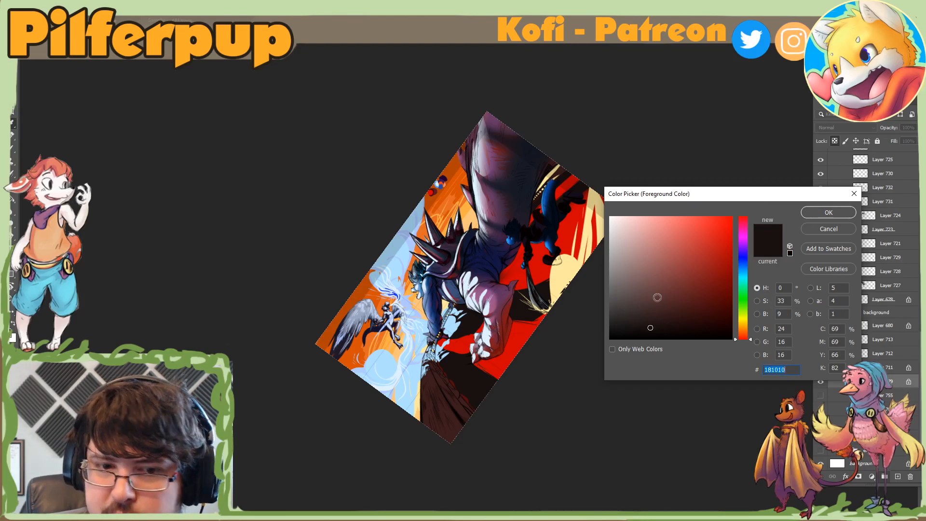
key("Return")
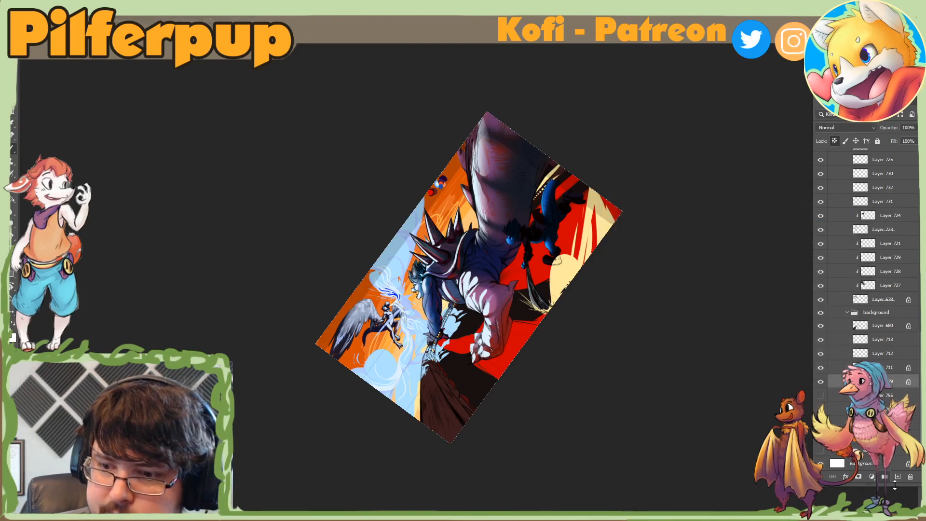
Step: On a new layer, paint a soft pale haze over the far floor with a 448 px Soft Round brush, and switch to Hard Round Pressure Size
right_click(494, 319)
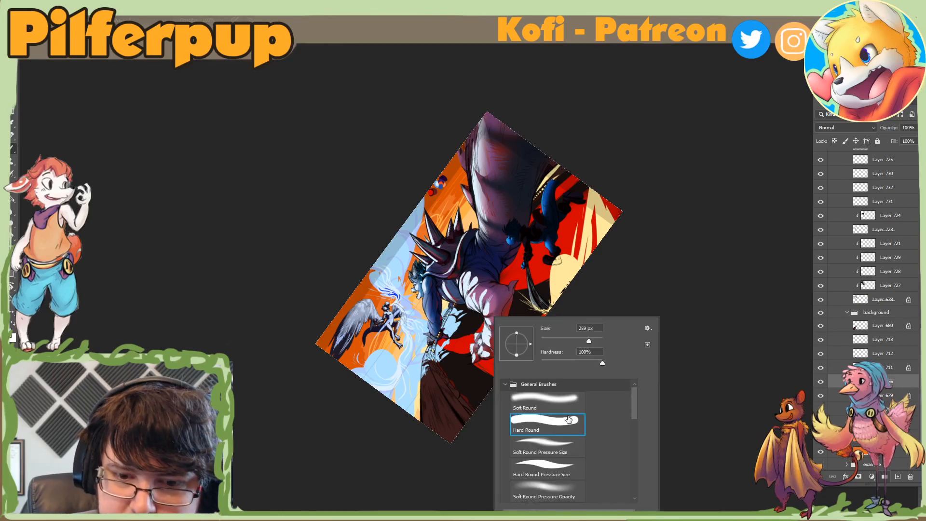
left_click_drag(535, 190, 383, 453)
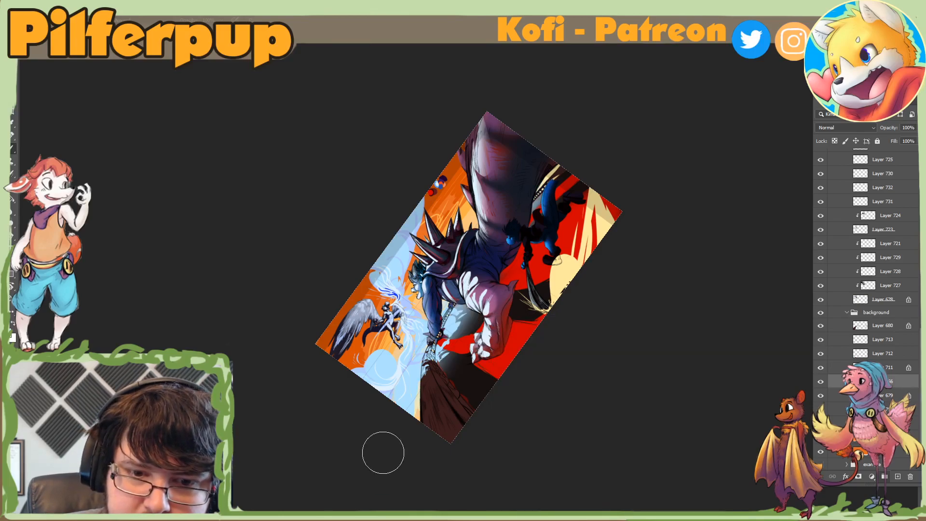
right_click(489, 319)
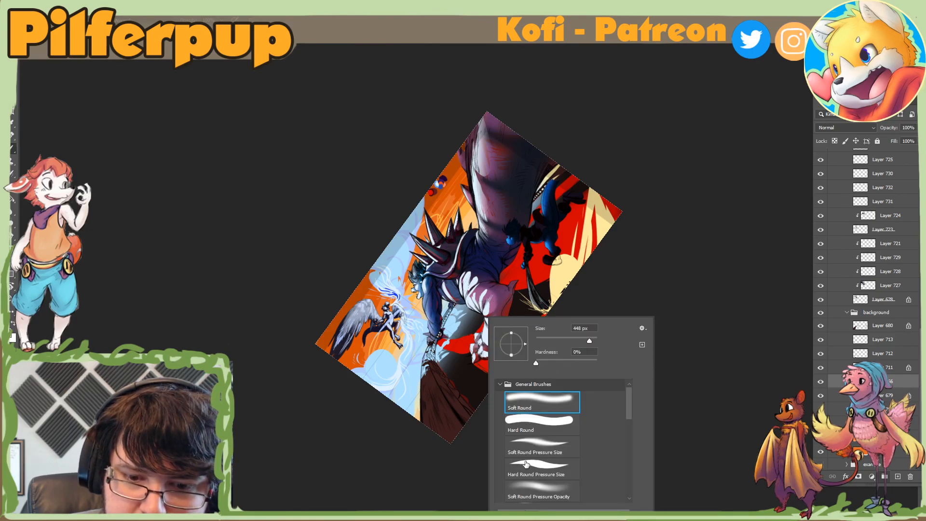
left_click(535, 468)
left_click(541, 340)
left_click(522, 214)
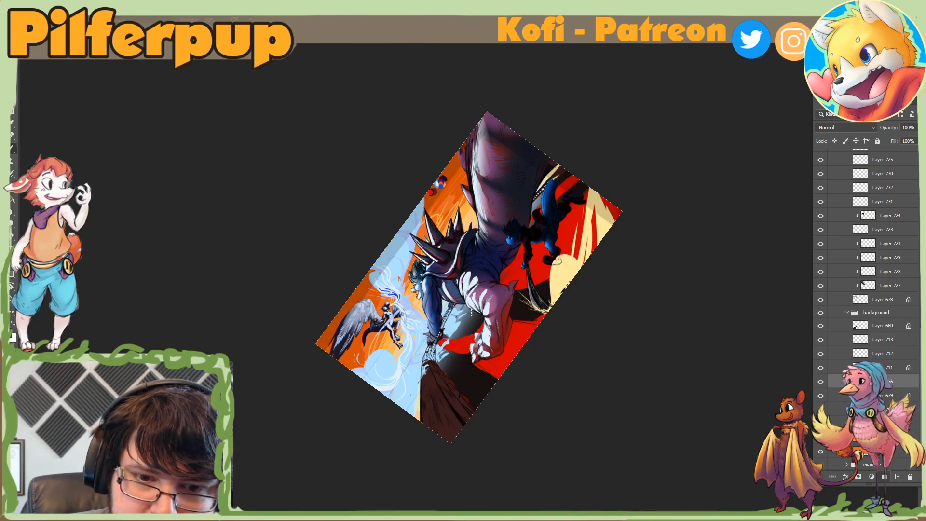
Step: Compare the floor without the haze layer, clip that layer to the floor layer, and add a new clipped layer above it
left_click(820, 382)
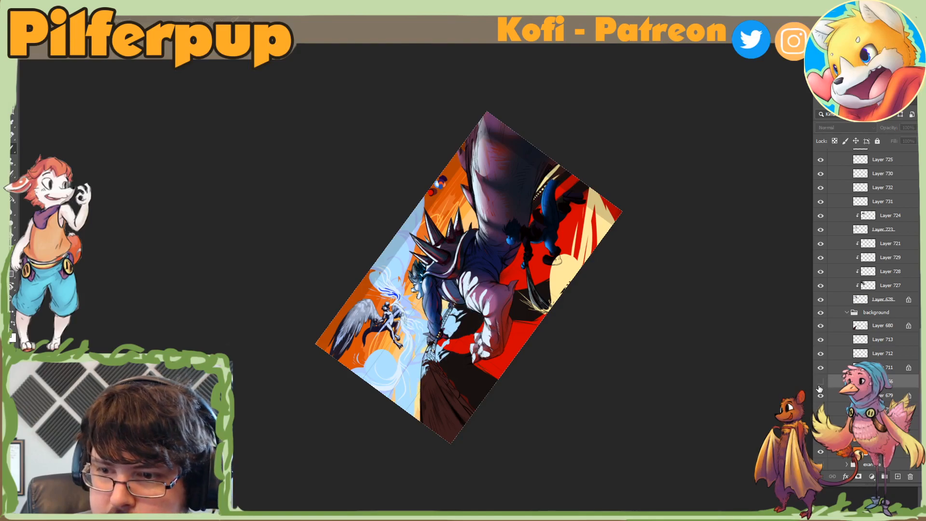
left_click(820, 383)
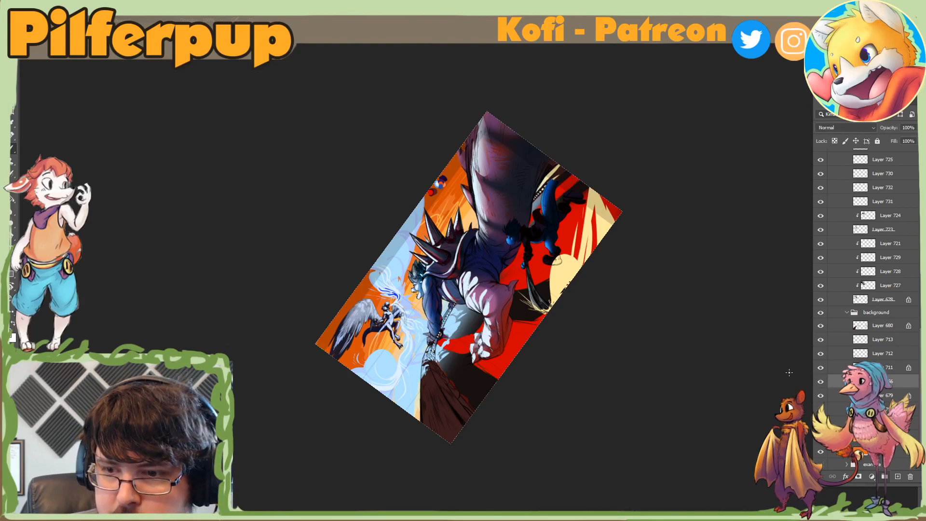
right_click(898, 382)
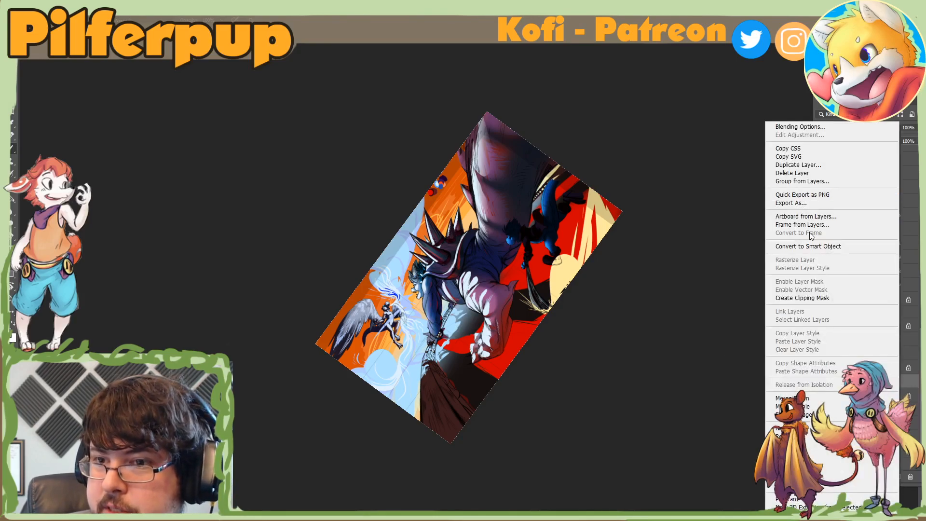
left_click(807, 298)
left_click(898, 477)
left_click_drag(889, 382, 864, 376)
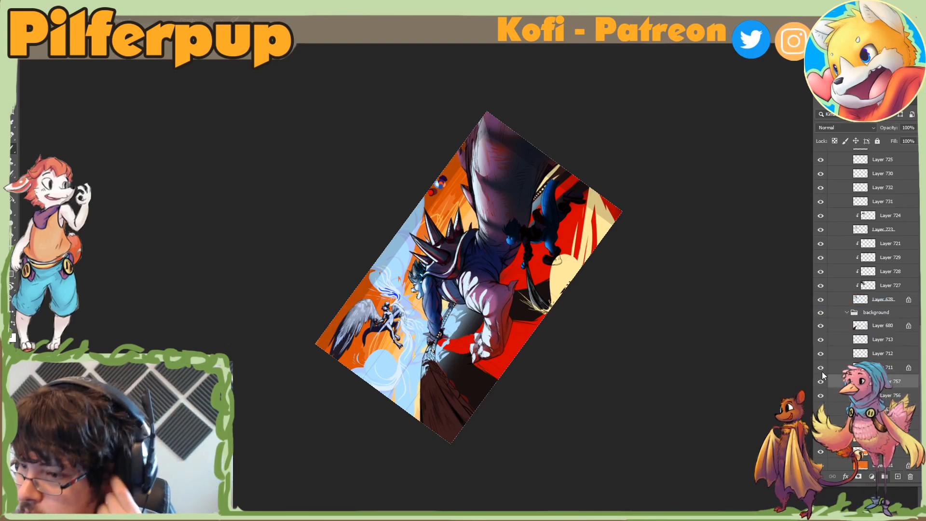
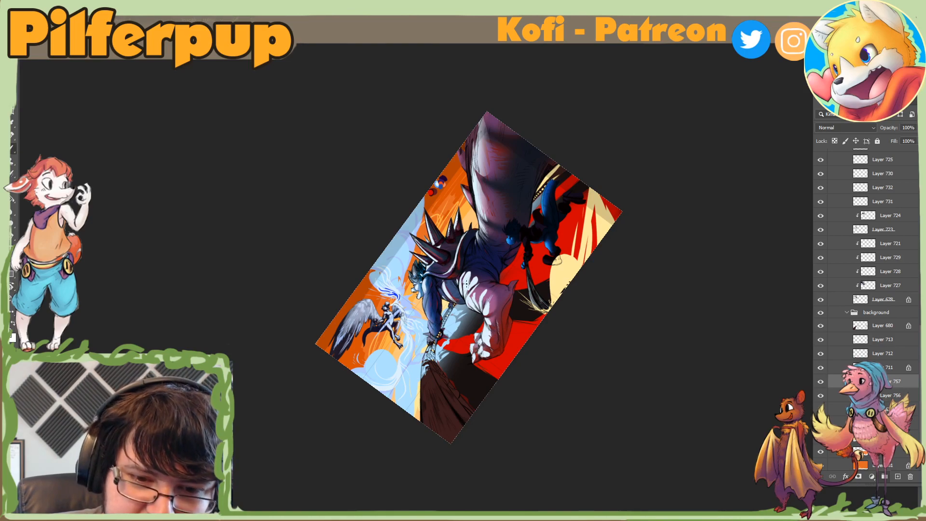
Step: Draw thin dark straight lines across the hazed floor on the new clipped layer
key("ctrl")
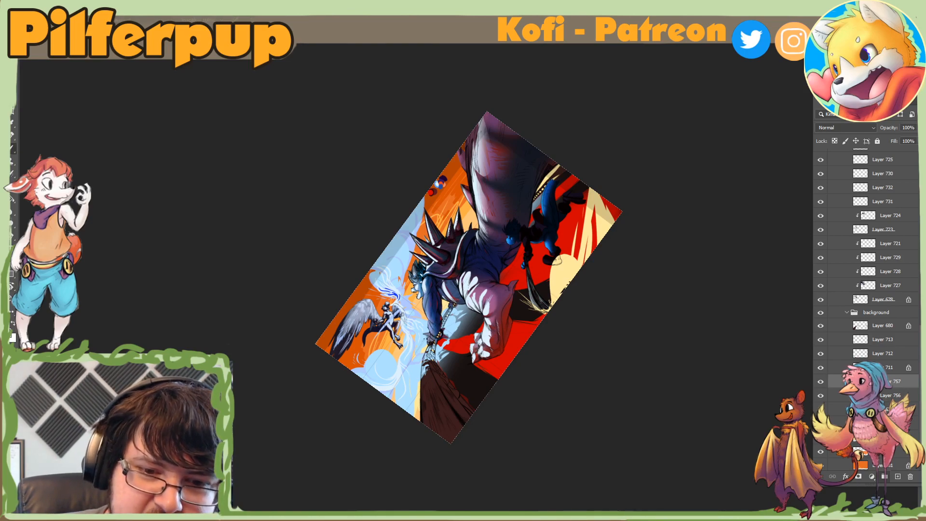
key("ctrl")
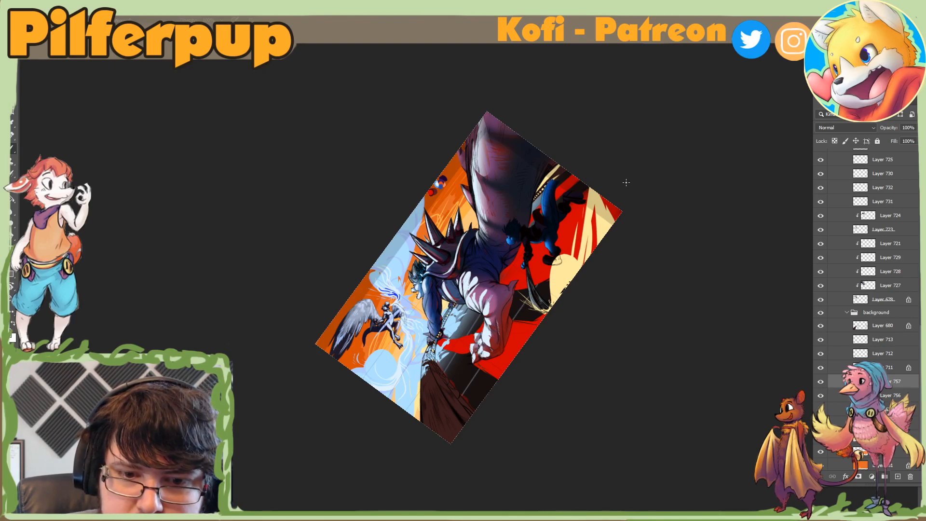
key("Escape")
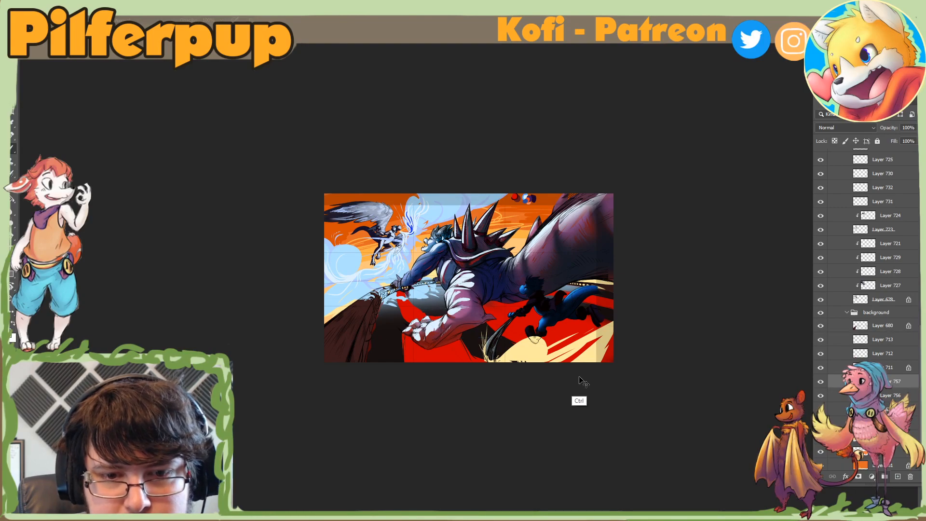
Step: Draw thin perspective grid lines across the dark floor on Layer 757 with the Hard Round Pressure Size brush
key("r")
mouse_move(581, 380)
left_mouse_down()
mouse_move(601, 386)
mouse_move(613, 198)
left_mouse_up()
right_click(497, 305)
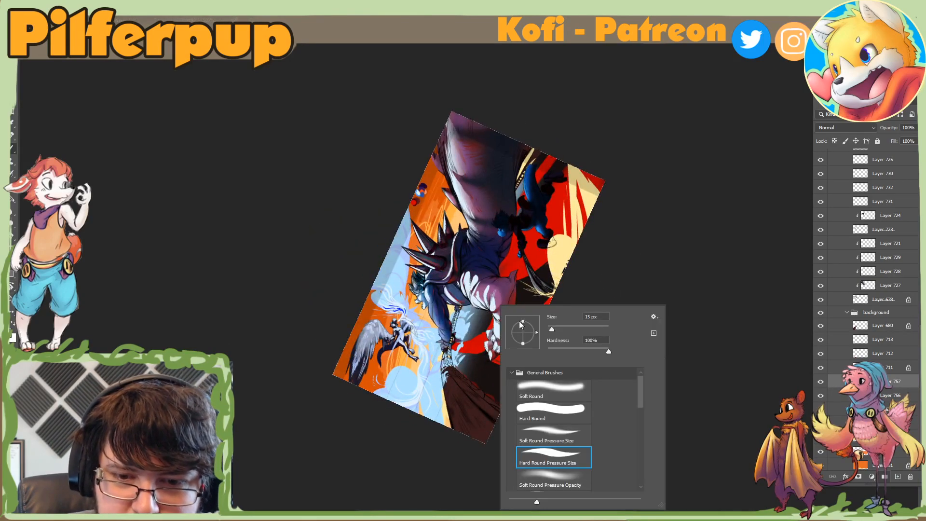
left_click(483, 263)
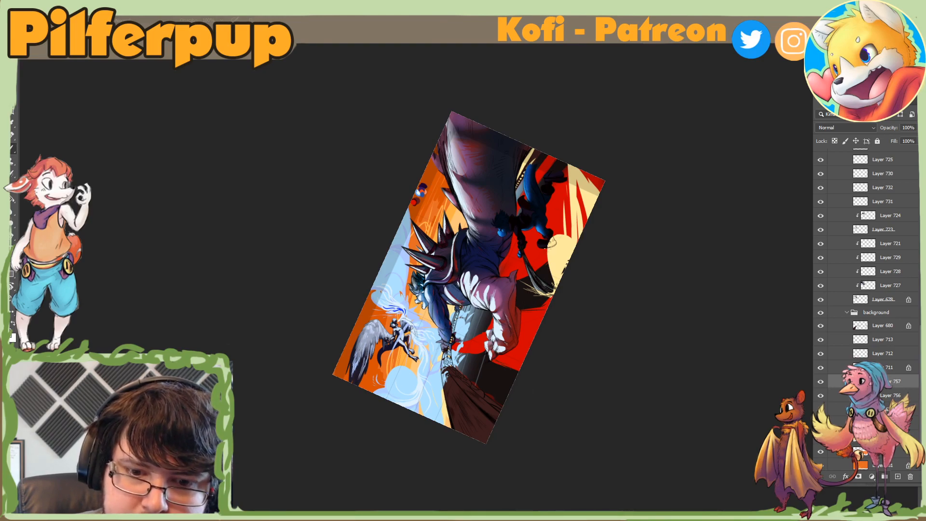
key("Escape")
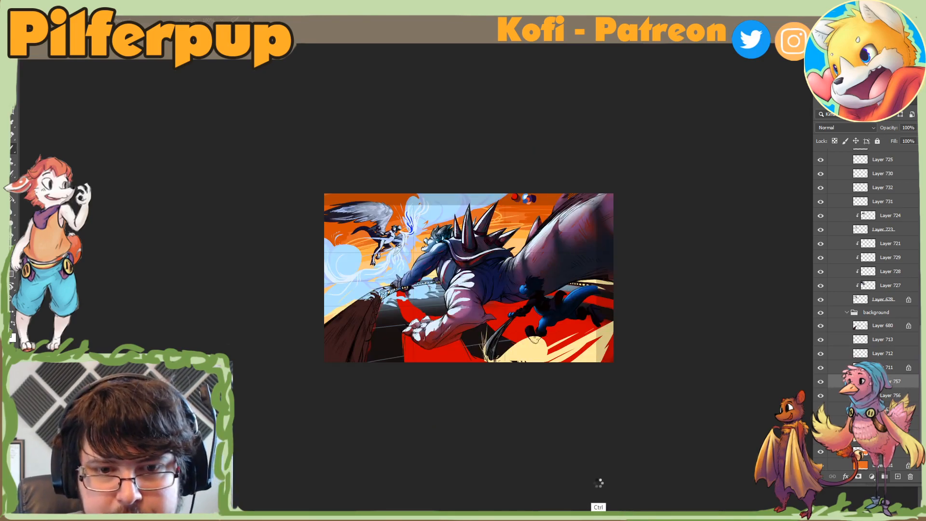
Step: Mirror the canvas horizontally and examine the composition at a larger scale
key("ctrl+h")
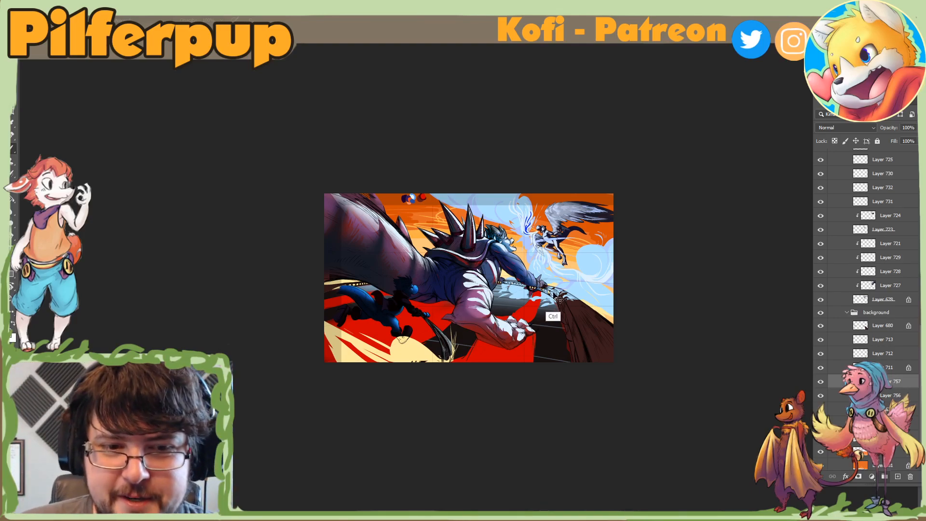
key("ctrl+h")
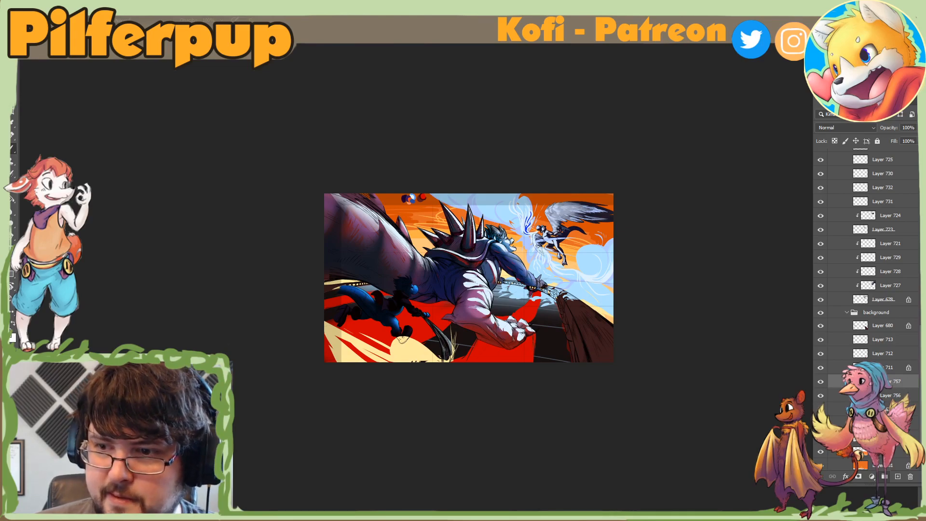
key("ctrl+plus")
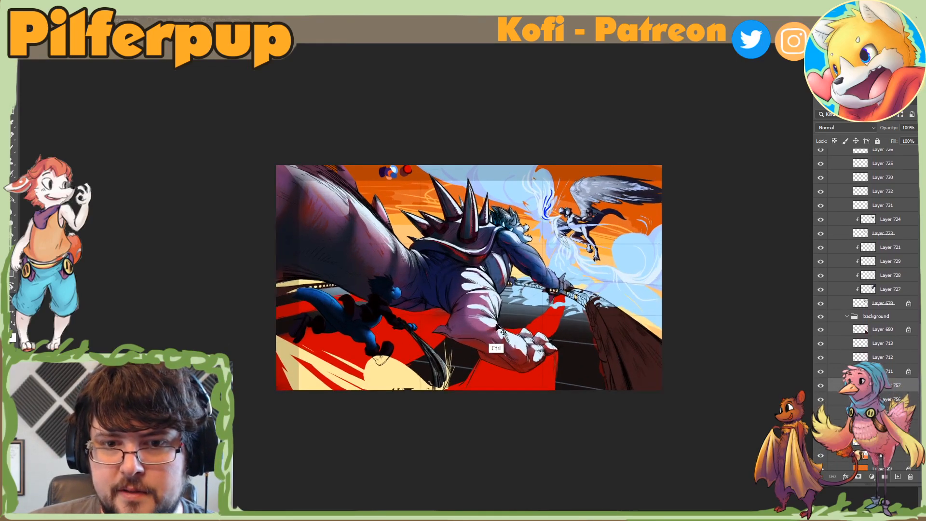
Step: Toggle the visibility of Layers 669, 706 and 666 to identify which one holds the monster's line art
scroll(916, 234, "down", 10)
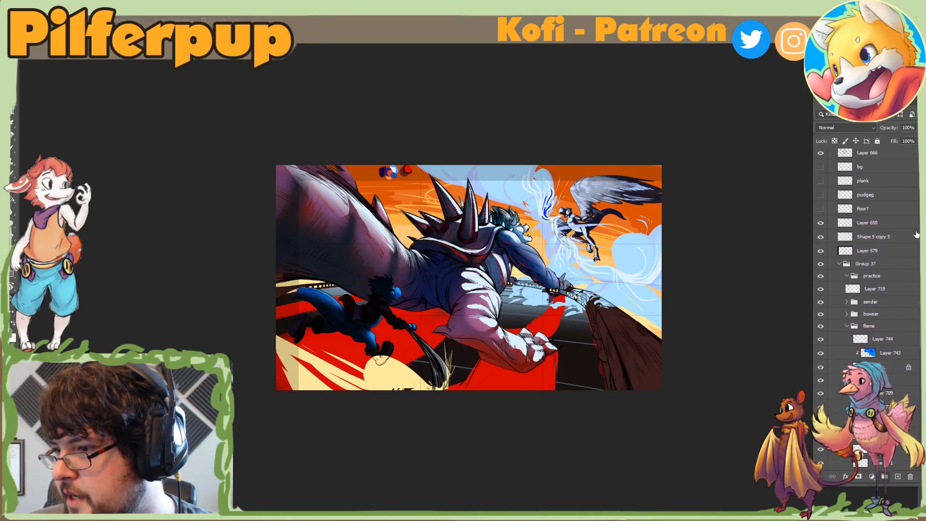
scroll(917, 235, "up", 10)
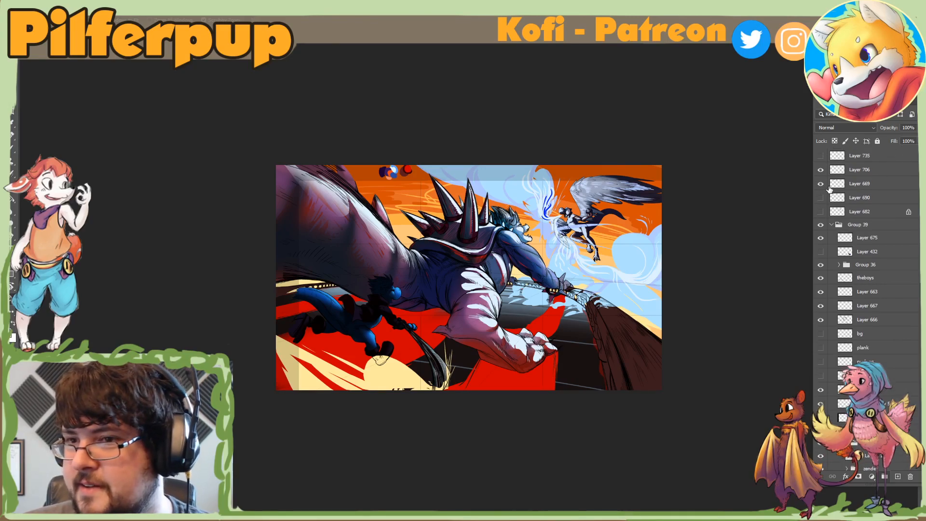
left_click(821, 184)
left_click(821, 183)
left_click(821, 171)
left_click(821, 170)
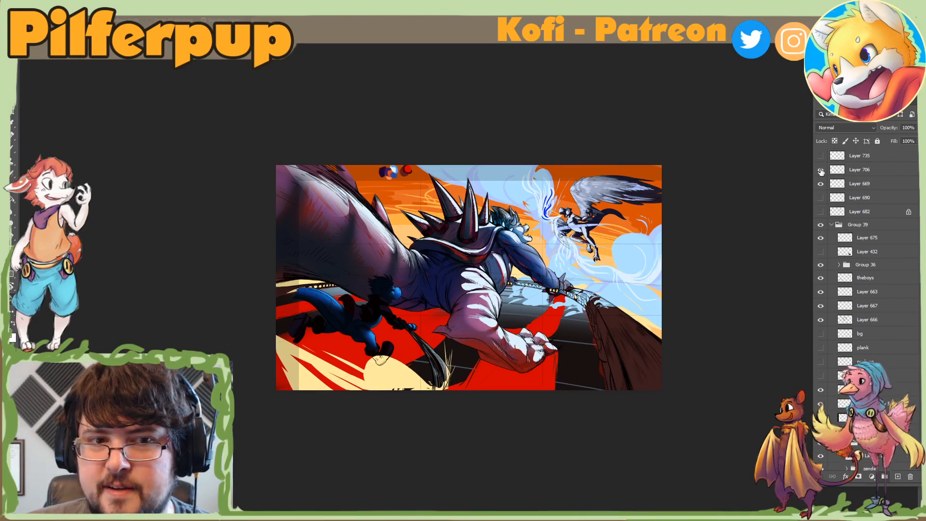
scroll(909, 230, "down", 3)
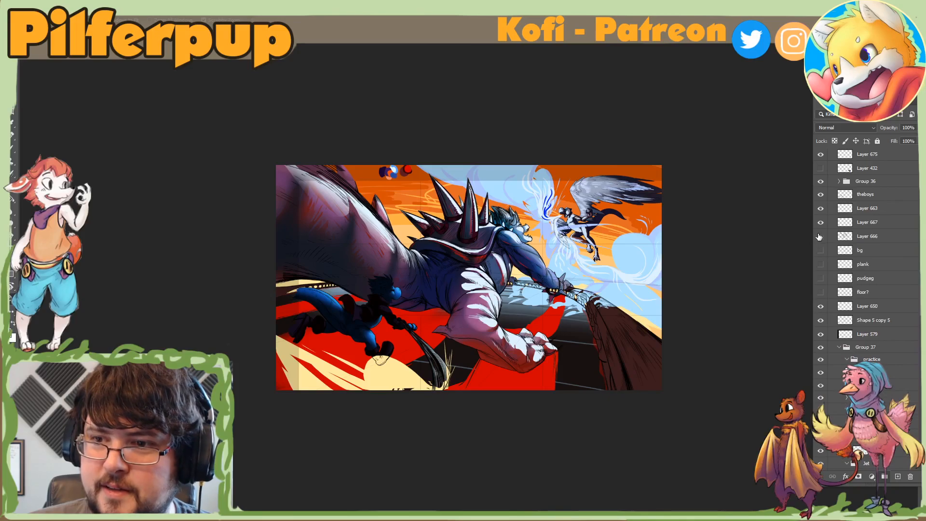
left_click(820, 236)
left_click(820, 235)
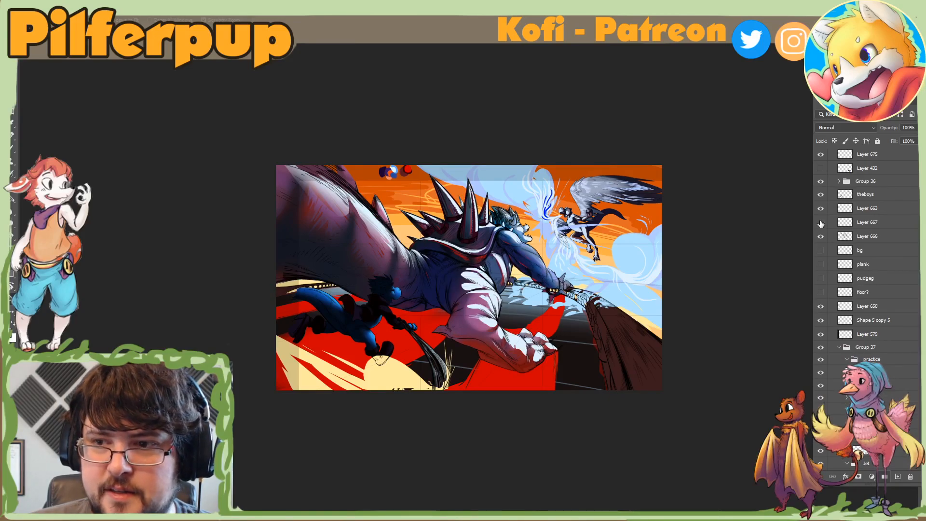
left_click(821, 235)
left_click(821, 236)
Step: Select Layer 666, lock its transparent pixels and ready the Soft Round brush for recolouring
left_click(845, 236)
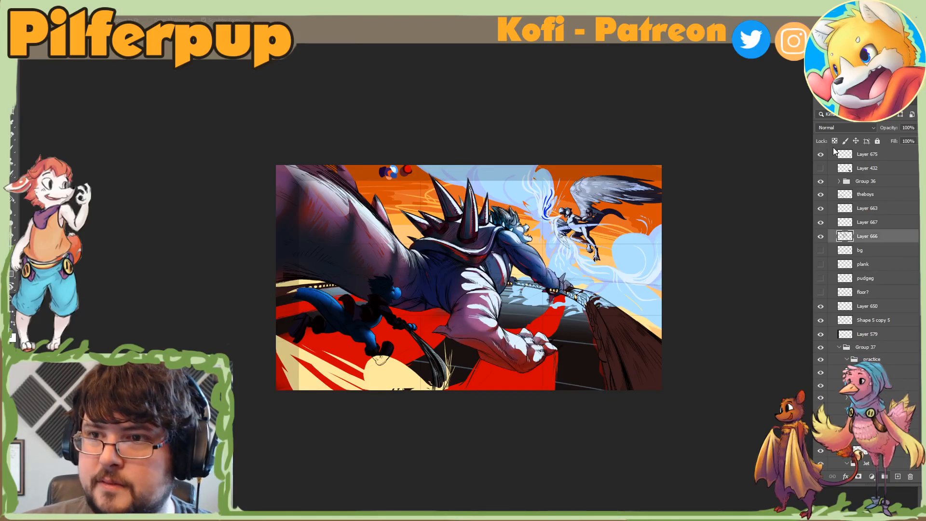
key("b")
right_click(586, 225)
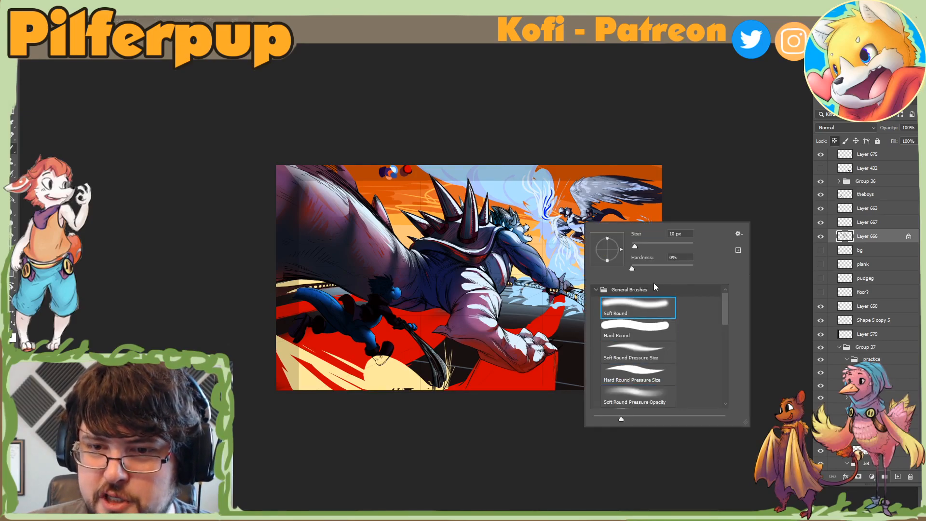
left_click(540, 204)
Step: Try painting the monster's line art on Layer 666 with a light blue sampled from the flame using a large soft brush
left_click(540, 203, "alt")
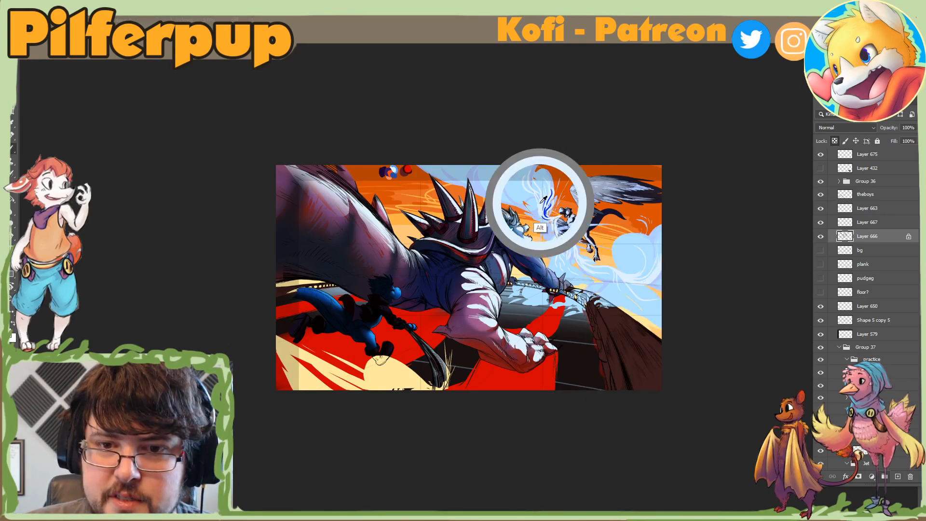
right_click(549, 211)
left_click(522, 196)
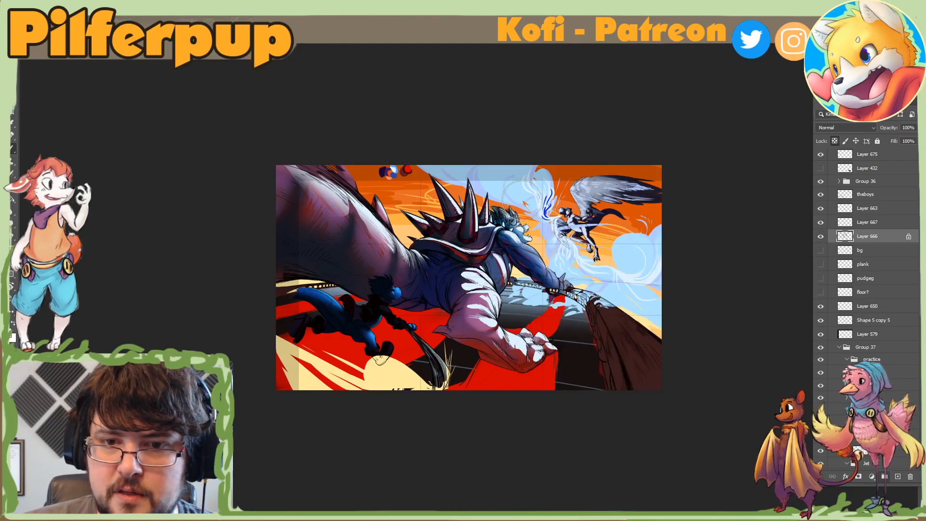
mouse_move(520, 197)
left_mouse_down()
mouse_move(570, 258)
mouse_move(537, 214)
mouse_move(466, 180)
mouse_move(473, 212)
mouse_move(455, 222)
mouse_move(422, 209)
mouse_move(360, 230)
mouse_move(307, 265)
mouse_move(276, 313)
left_mouse_up()
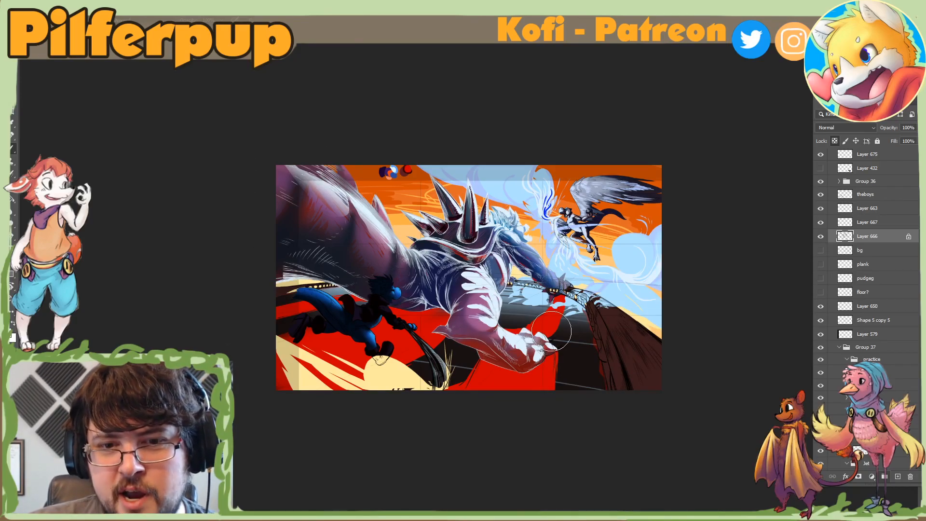
key("ctrl+z")
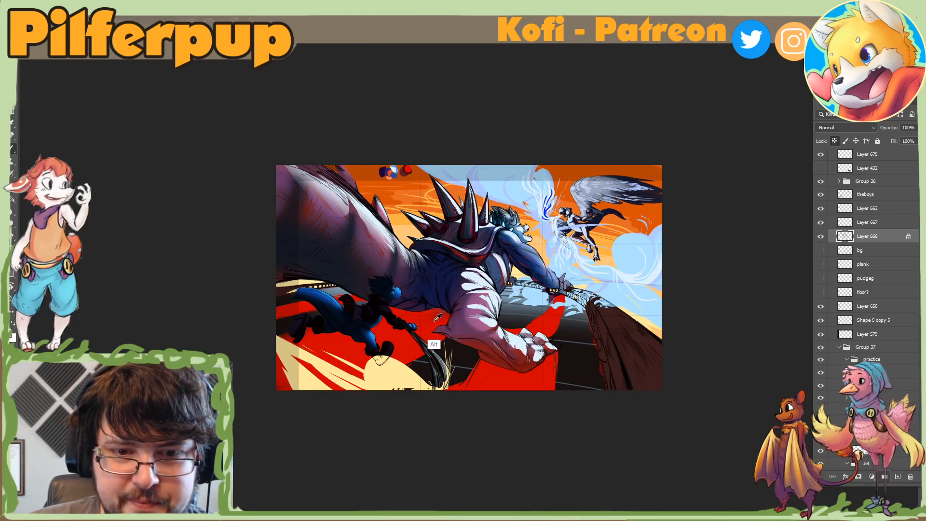
Step: Choose a dark red foreground colour and paint it over the monster's line art on Layer 666
left_click(13, 338)
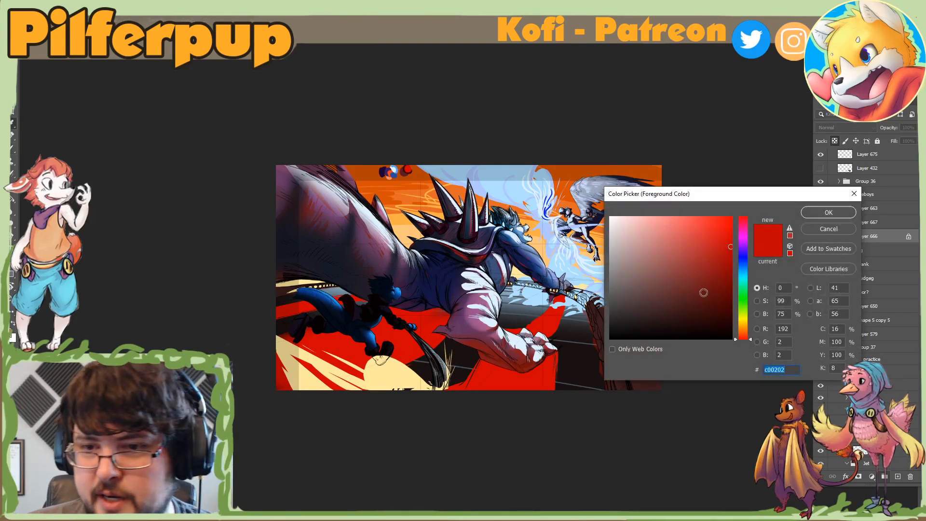
left_click_drag(705, 293, 752, 315)
left_click(827, 215)
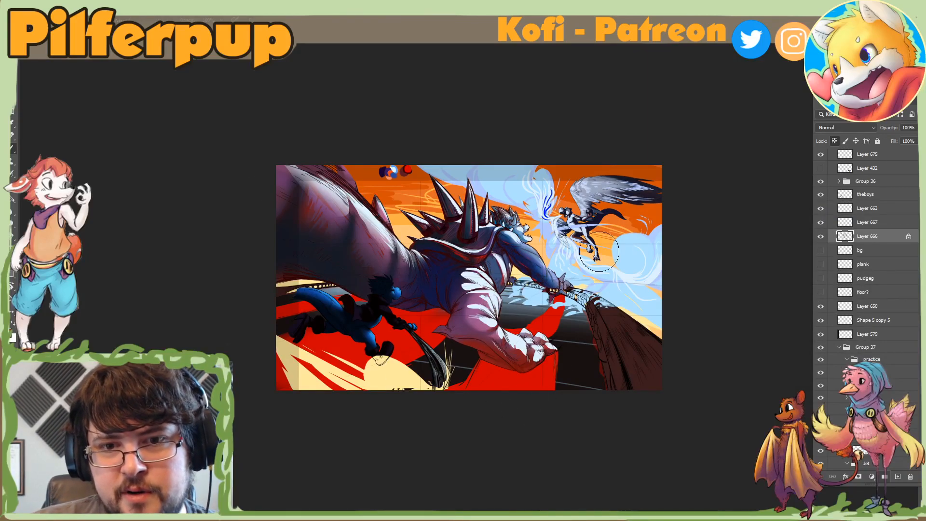
Step: Set the brush colour to very dark red #1c0000 for the line art and mirror the canvas to check it
key("ctrl+h")
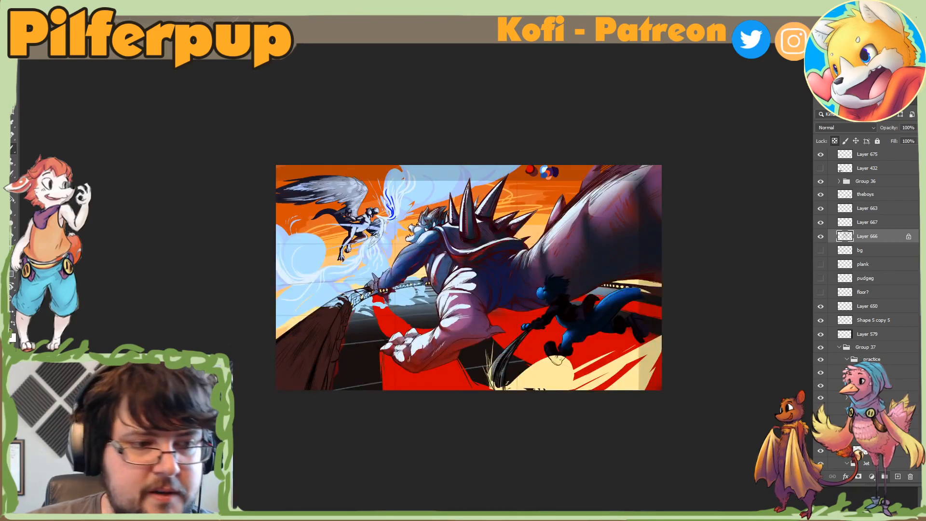
left_click(11, 337)
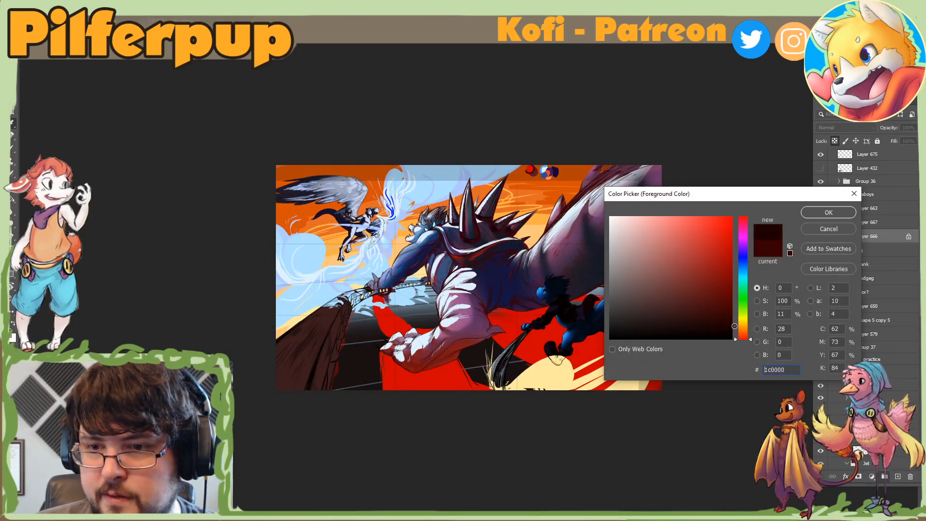
left_click(820, 211)
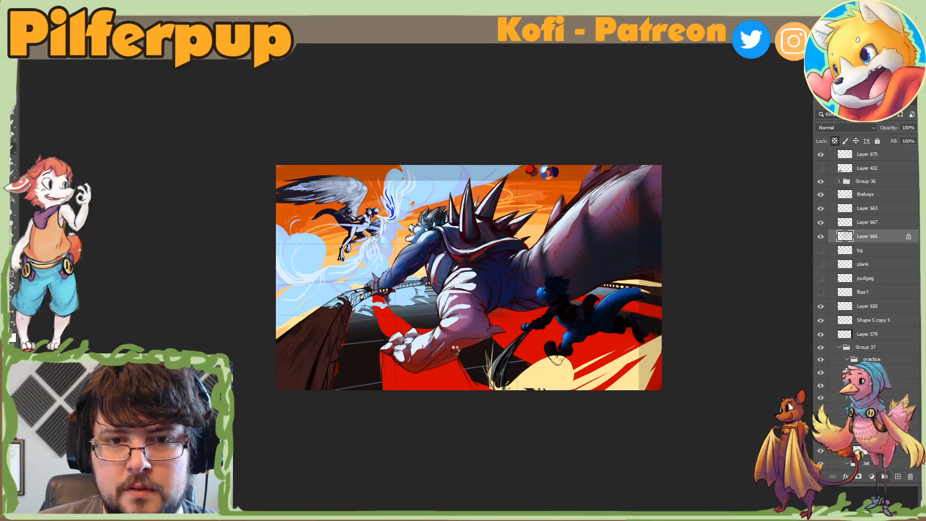
key("ctrl+shift+h")
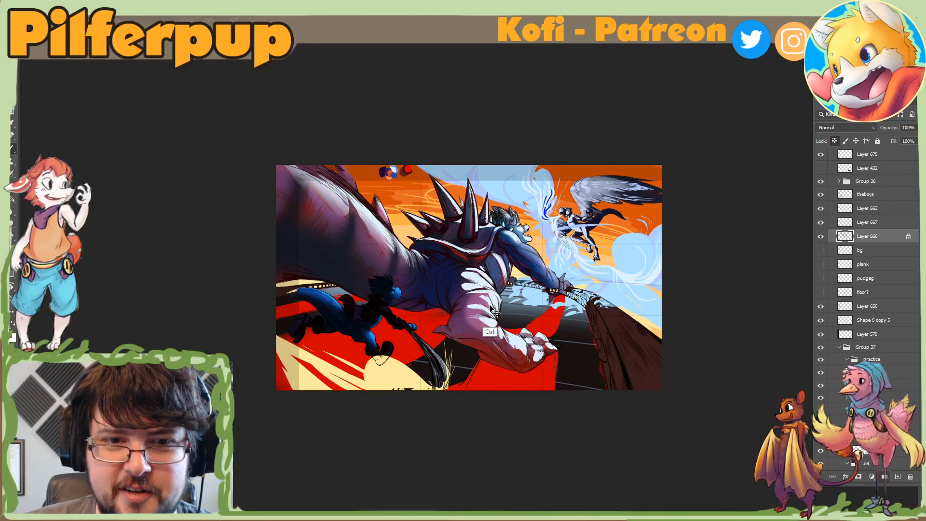
key("ctrl+shift+h")
key("ctrl+shift+h")
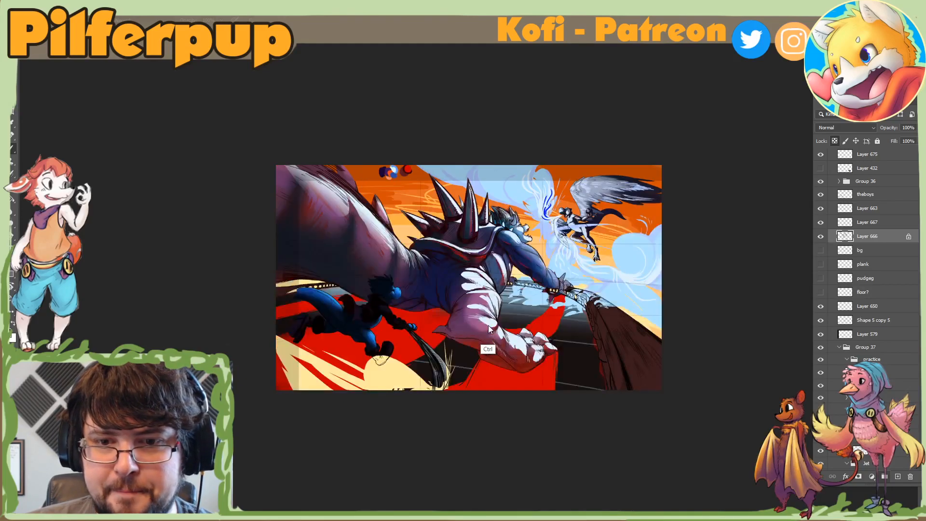
Step: Toggle the visibility of the sketch layers, Layer 579 and Layer 719 to examine what each contributes to the picture
left_click(821, 251)
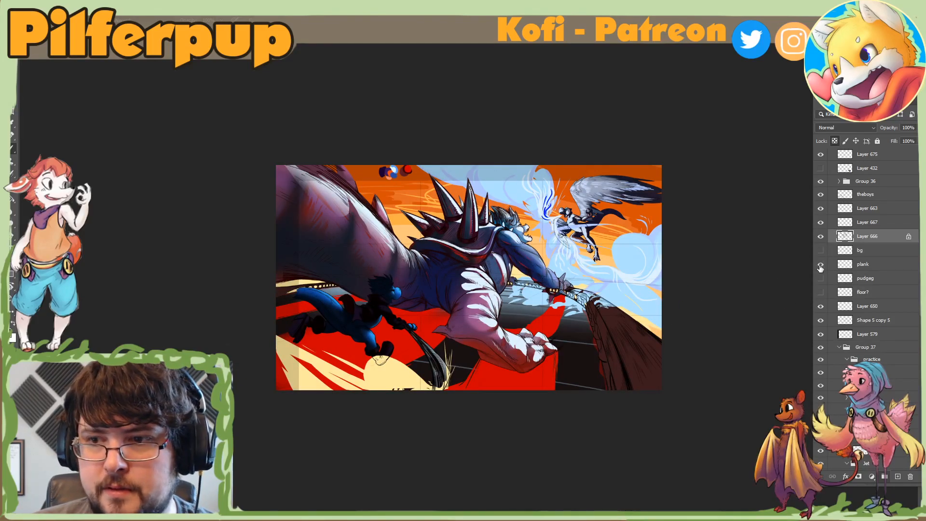
left_click(820, 279)
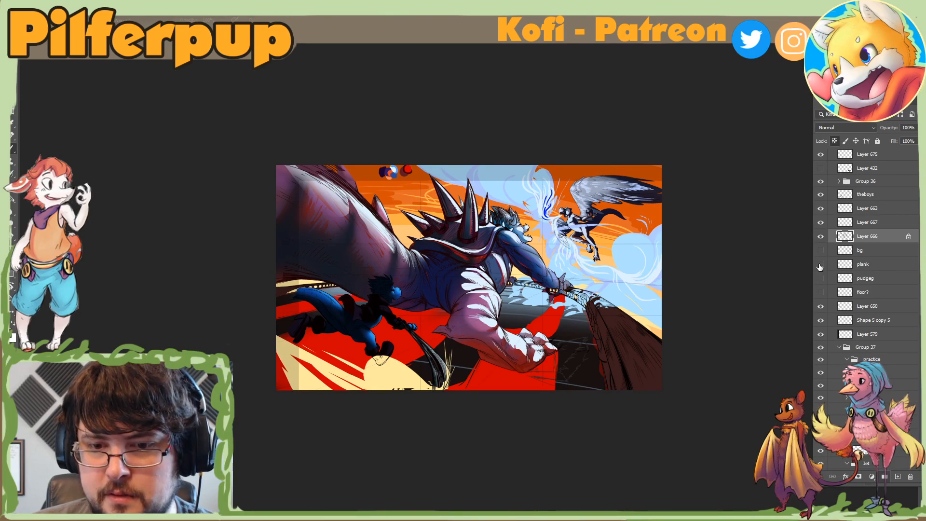
left_click(837, 270)
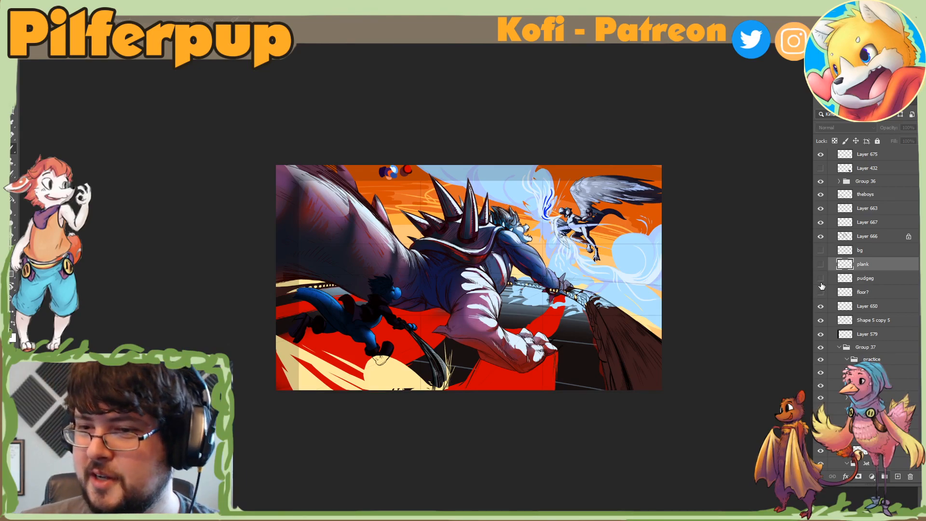
left_click(821, 320)
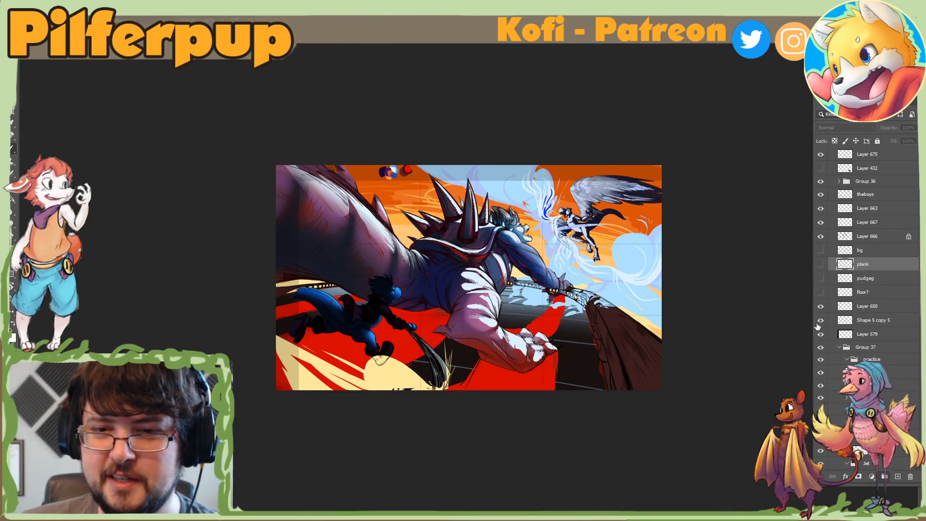
left_click(840, 322)
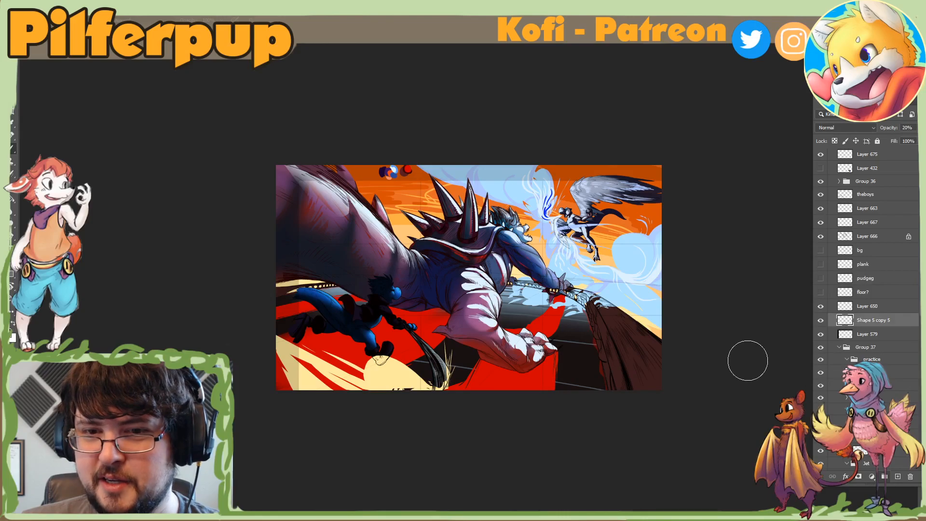
left_click(822, 335)
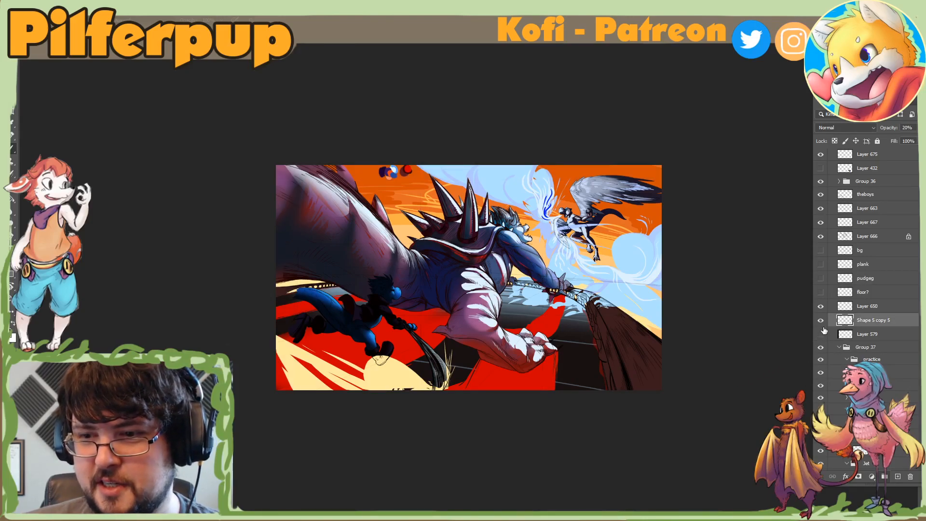
left_click(821, 335)
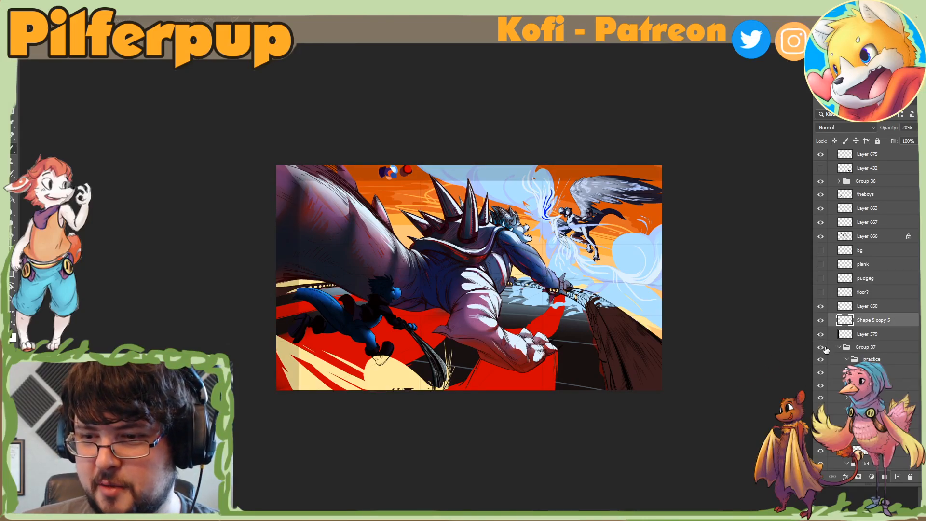
left_click(821, 373)
left_click(821, 374)
Step: Select Layer 719 in the practice group, mirror the canvas and compare the picture with the layer hidden and shown
left_click(838, 375)
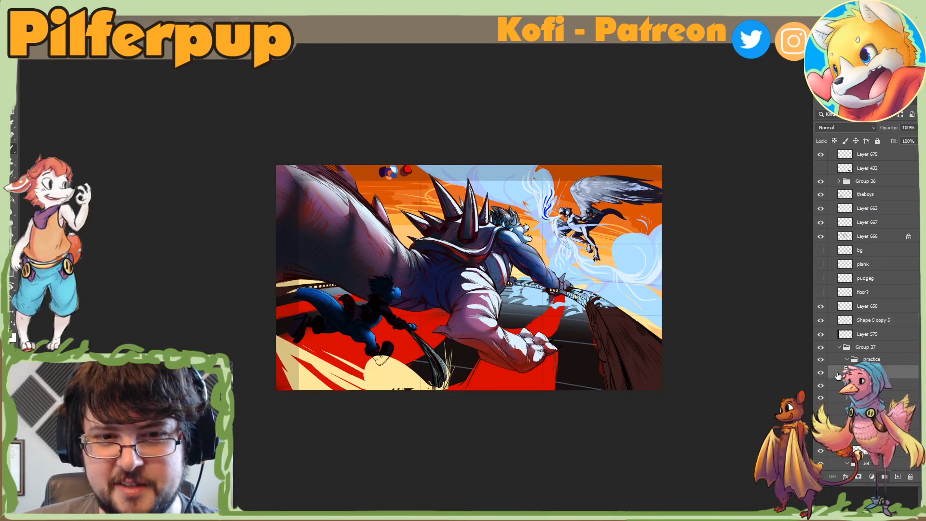
key("ctrl+shift+h")
left_click(821, 373)
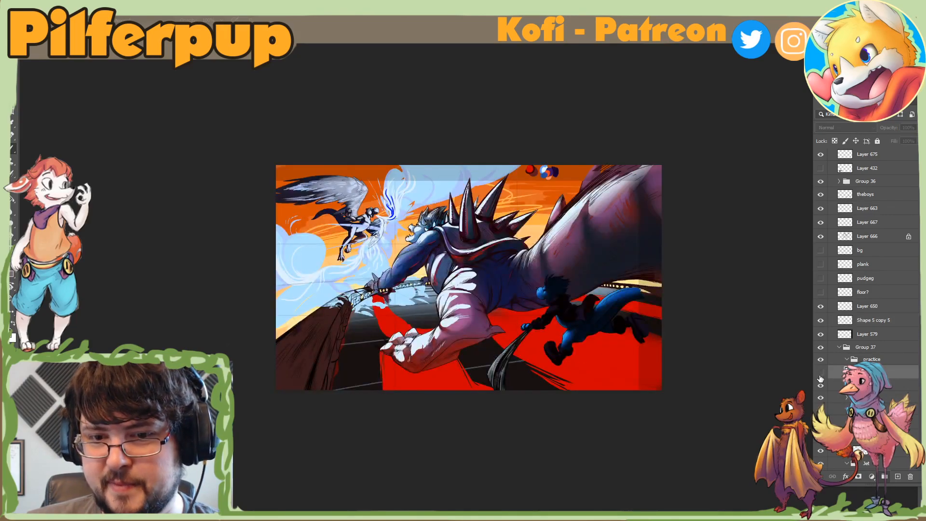
left_click(821, 374)
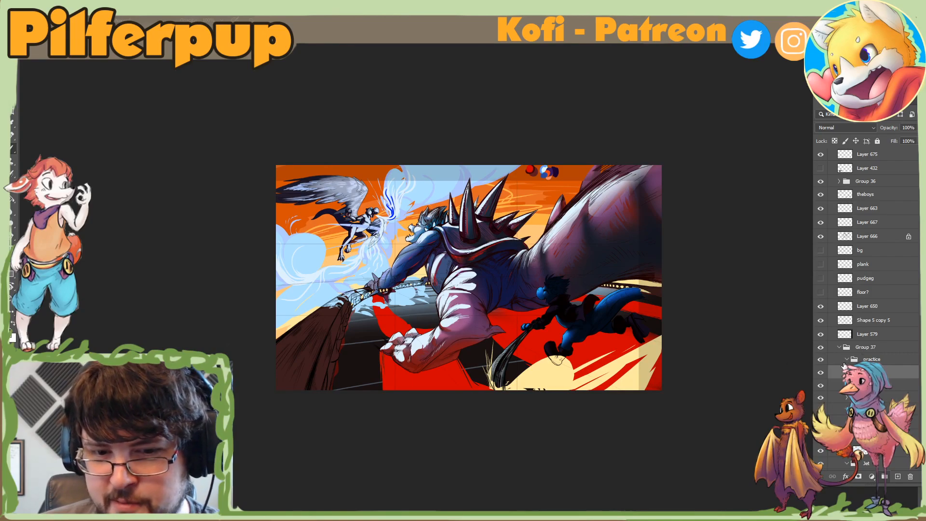
mouse_move(852, 370)
left_mouse_down()
mouse_move(850, 336)
mouse_move(864, 375)
left_mouse_up()
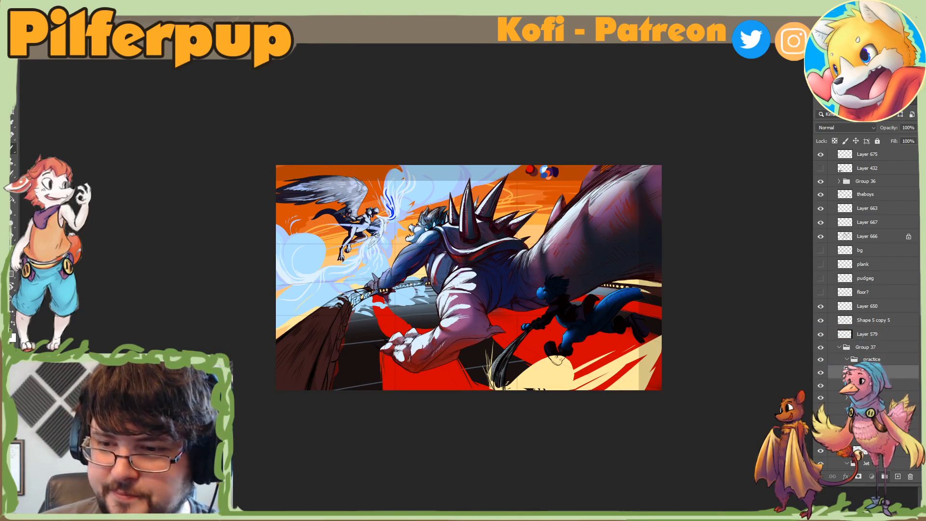
Step: Add a new layer at the top of the practice group and set the foreground colour to red #cd0000
left_click(898, 477)
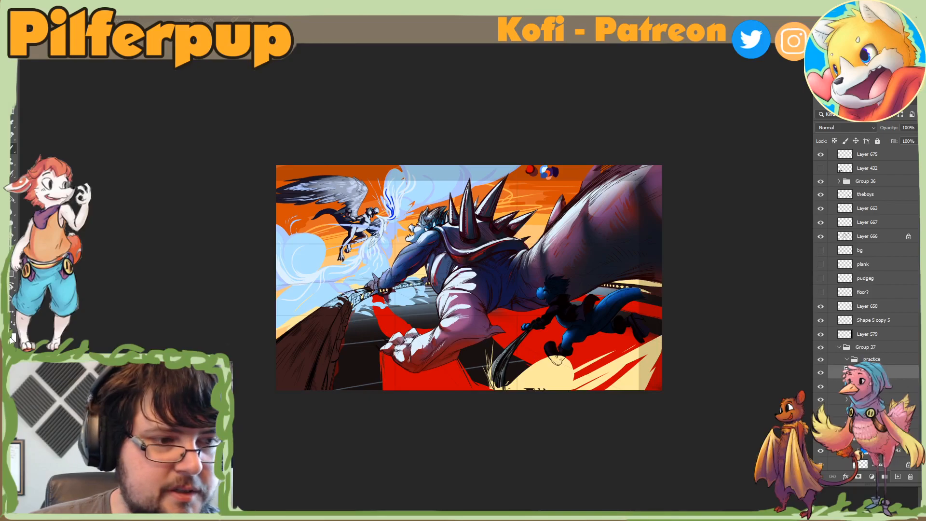
left_click(12, 339)
left_click(441, 372)
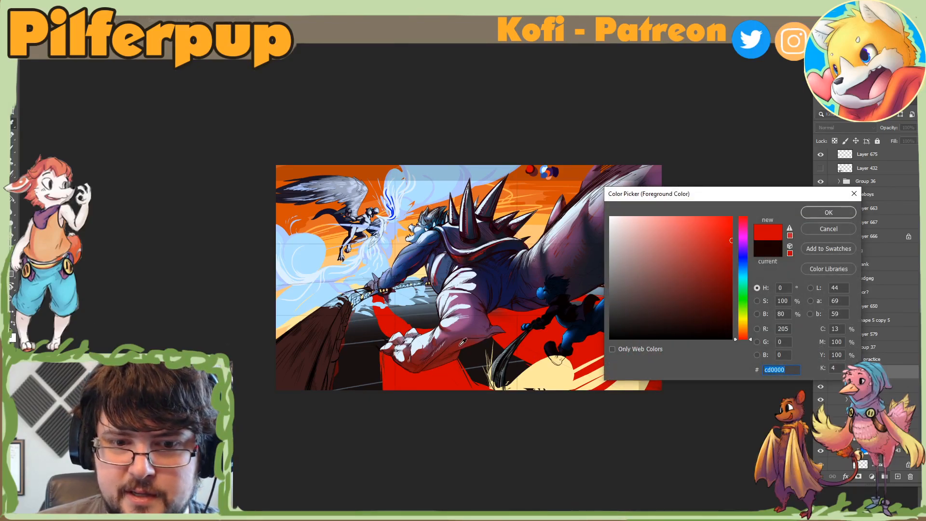
key("Return")
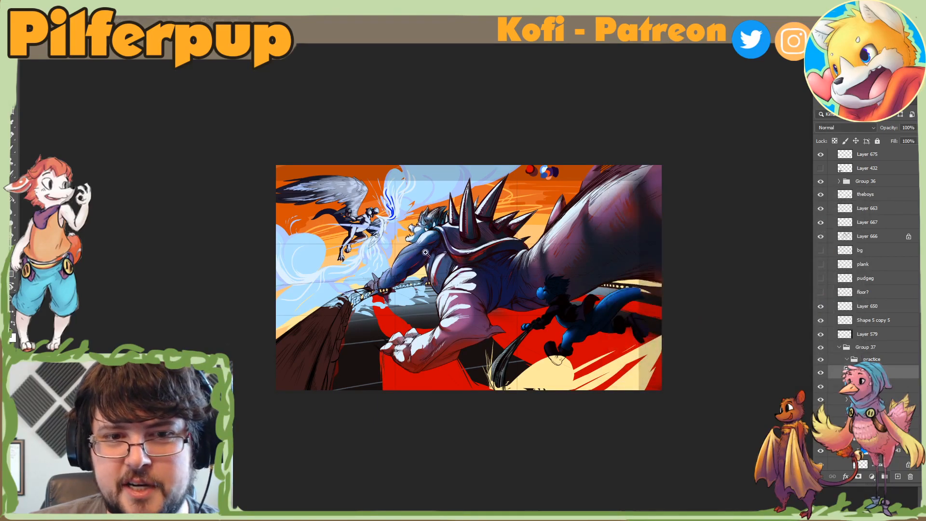
Step: Hide Layer 743, Layer 744 and the flame base layer in the flame group, and add a new layer above Layer 743
scroll(919, 270, "down", 1)
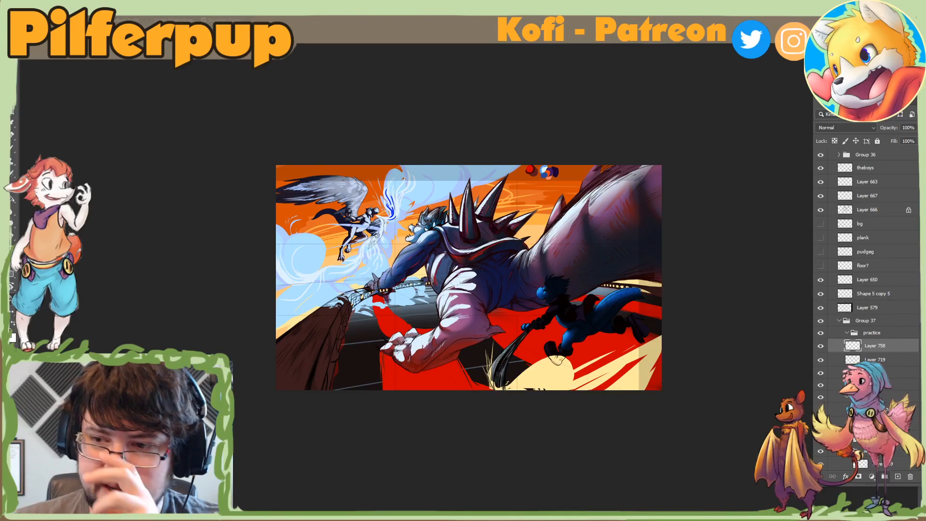
scroll(868, 289, "down", 3)
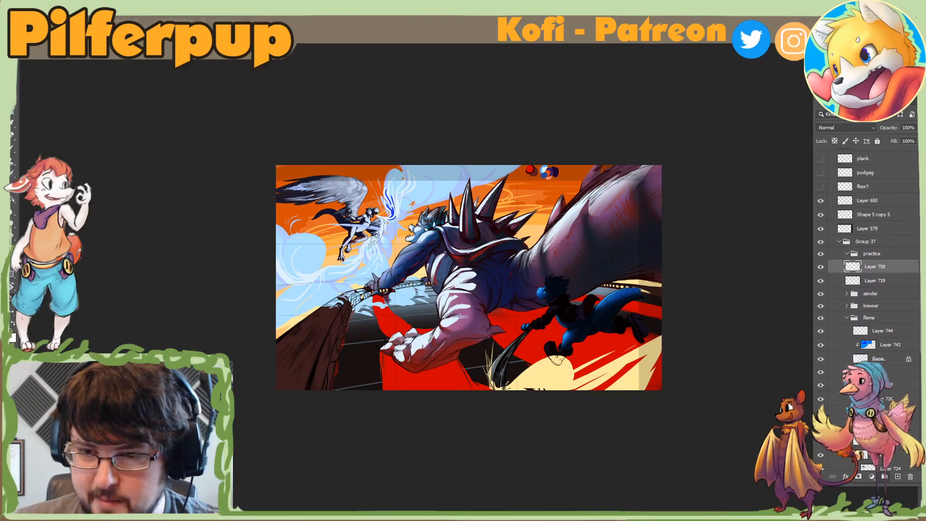
left_click(512, 325)
key("ctrl+shift+h")
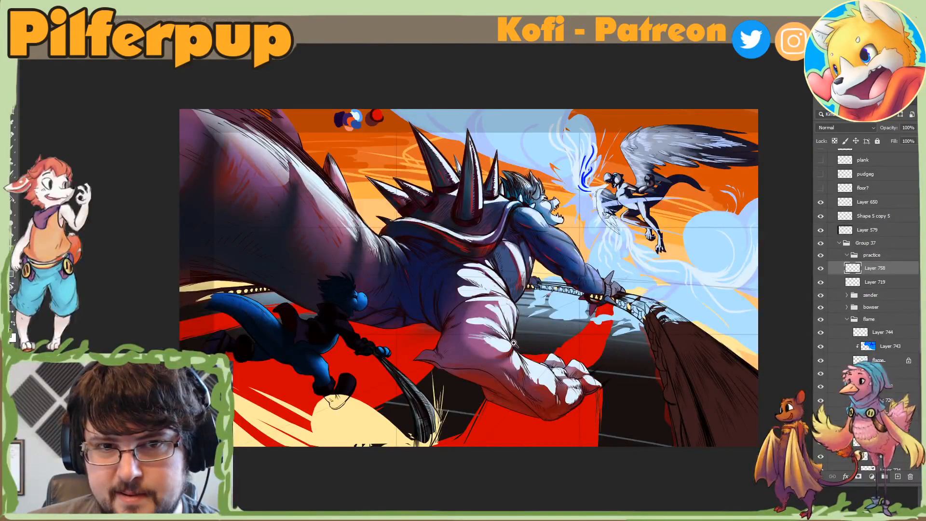
left_click(868, 346)
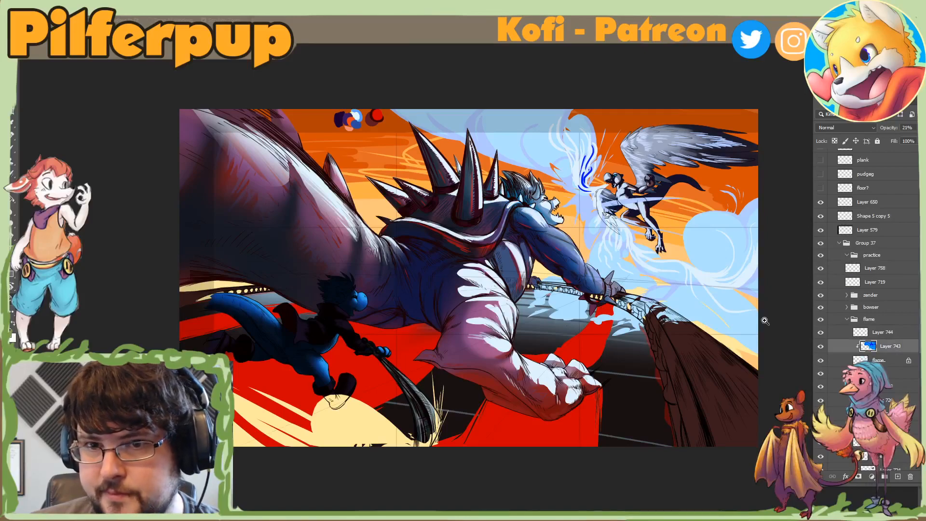
left_click(821, 346)
left_click(820, 332)
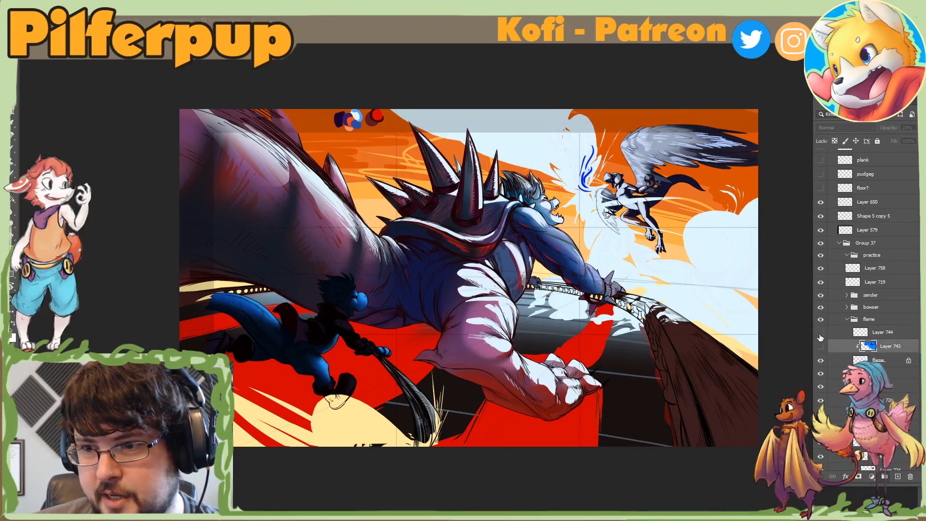
left_click(820, 361)
left_click(898, 477)
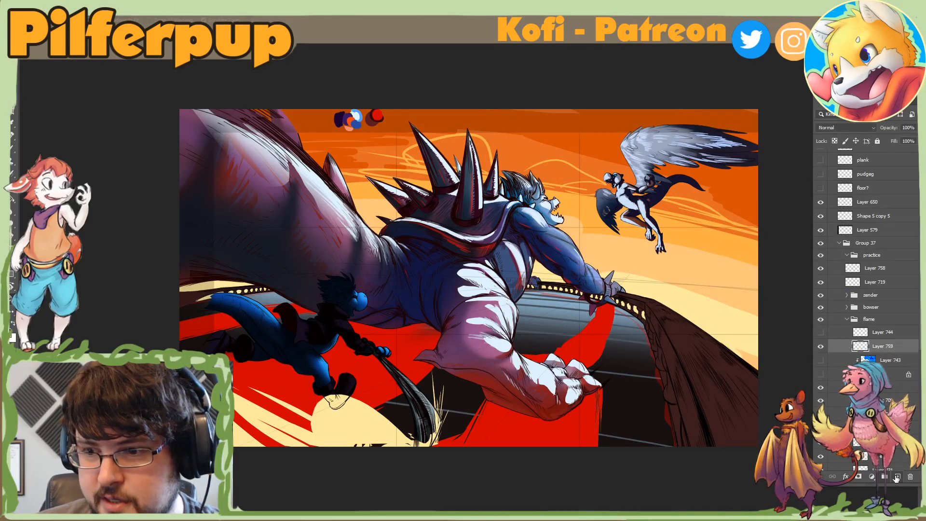
Step: Choose the Hard Round Pressure Size brush, try a stroke near the winged figure and undo the stroke
right_click(638, 235)
left_click(695, 385)
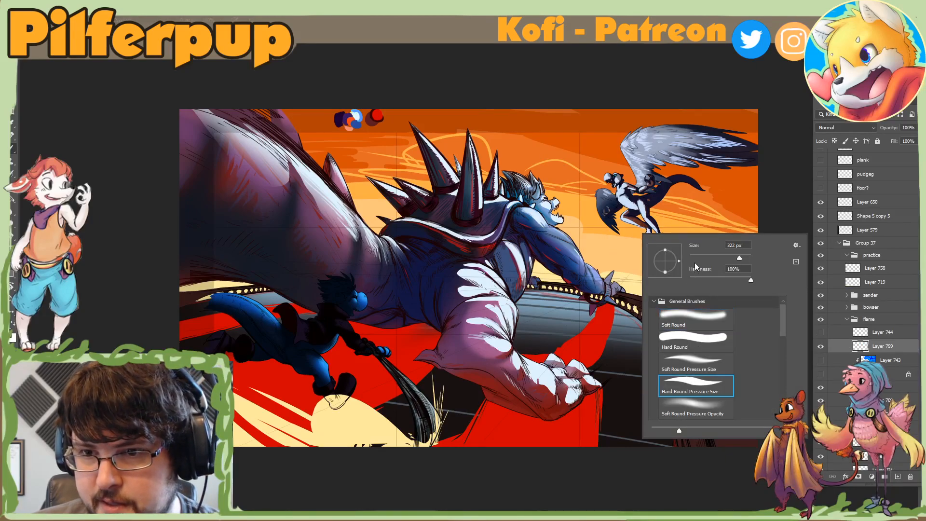
left_click_drag(602, 221, 619, 284)
key("ctrl+z")
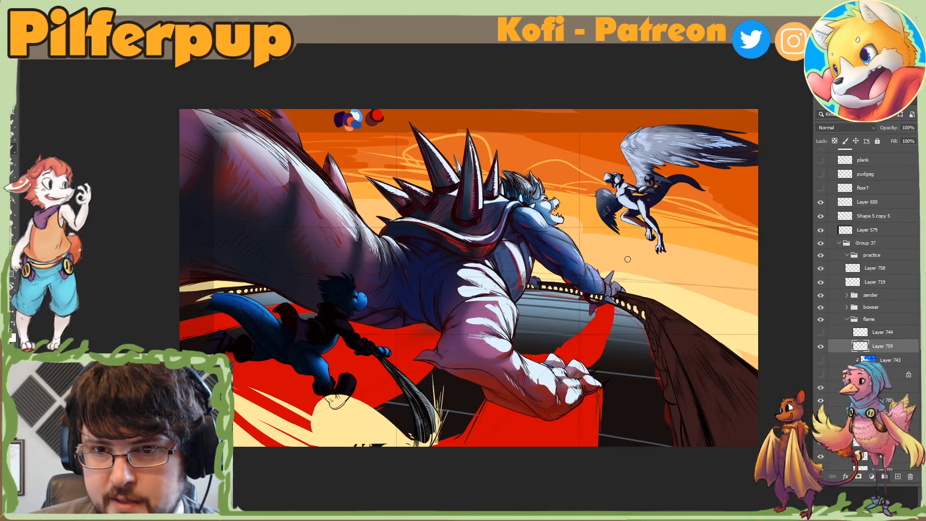
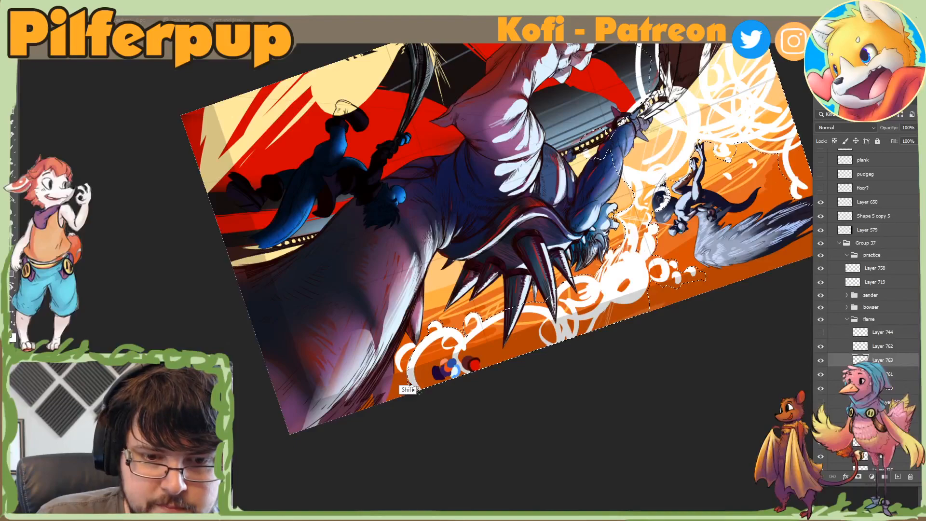
Step: Extend the flame selection on Layer 763 around the colour swatches at the picture's edge and reset the canvas rotation
mouse_move(427, 364)
left_mouse_down()
mouse_move(407, 346)
mouse_move(427, 406)
left_mouse_up()
key("Escape")
key("b")
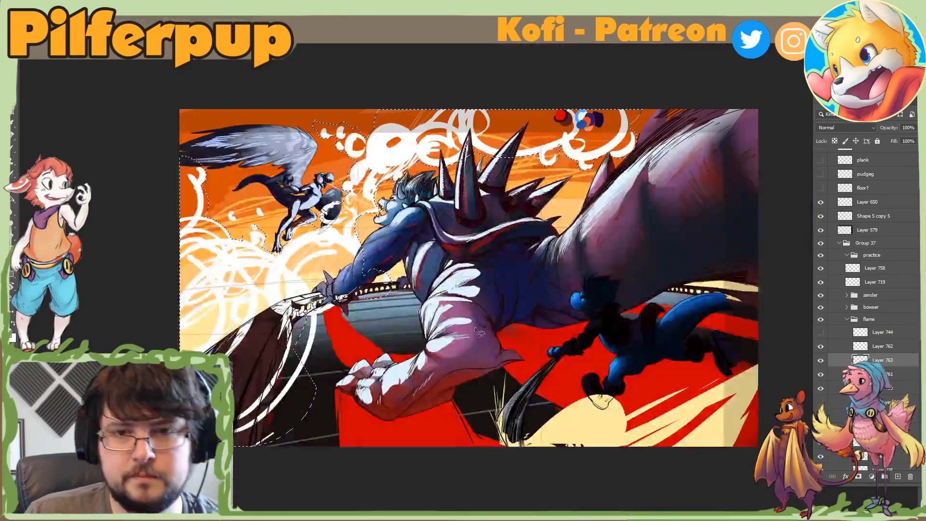
Step: Enlarge the brush, sample a pale blue and paint it over the whole selected flame area on Layer 763
right_click(433, 178)
left_click_drag(499, 205, 523, 203)
mouse_move(528, 96)
left_mouse_down()
mouse_move(333, 87)
mouse_move(208, 237)
left_mouse_up()
key("ctrl+z")
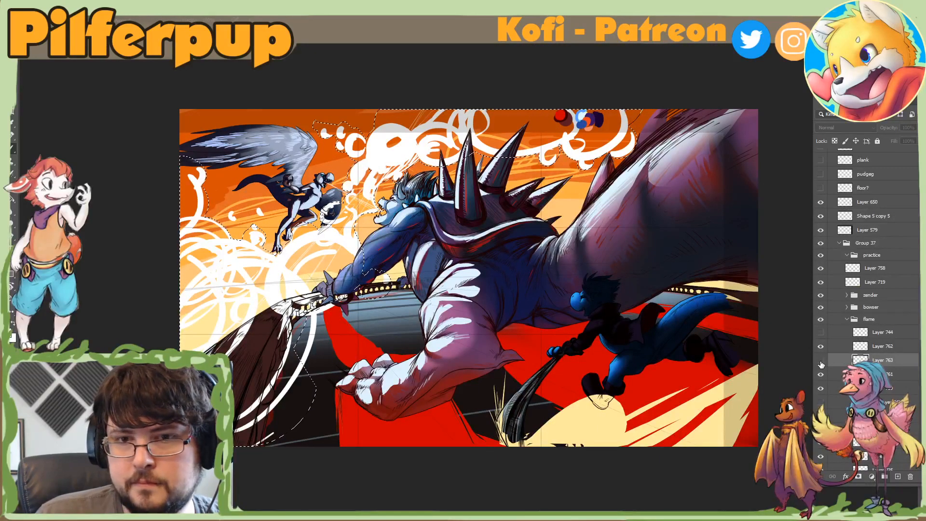
left_click(820, 402)
left_click(363, 155, "alt")
mouse_move(338, 144)
left_mouse_down()
mouse_move(555, 140)
mouse_move(431, 215)
left_mouse_up()
mouse_move(517, 133)
left_mouse_down()
mouse_move(345, 237)
mouse_move(116, 323)
mouse_move(118, 247)
left_mouse_up()
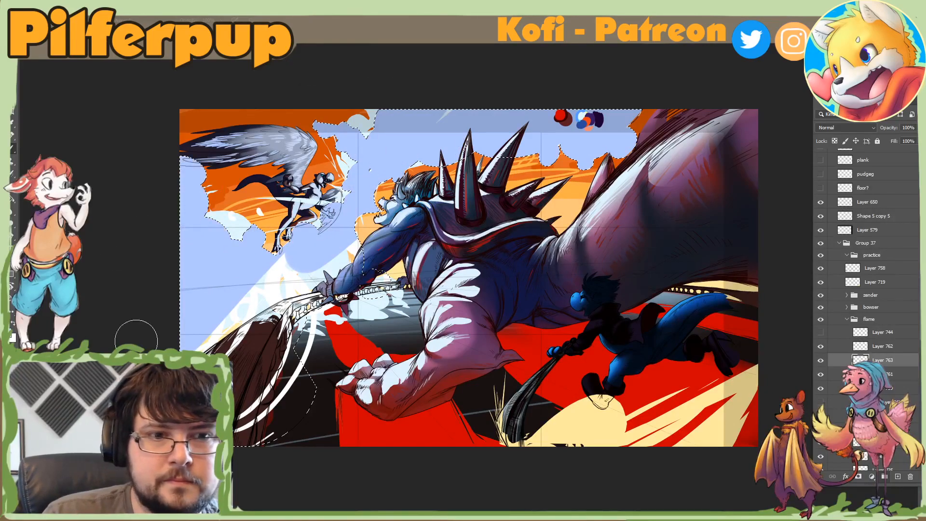
left_click_drag(279, 260, 205, 338)
mouse_move(338, 263)
left_mouse_down()
mouse_move(263, 405)
mouse_move(302, 398)
left_mouse_up()
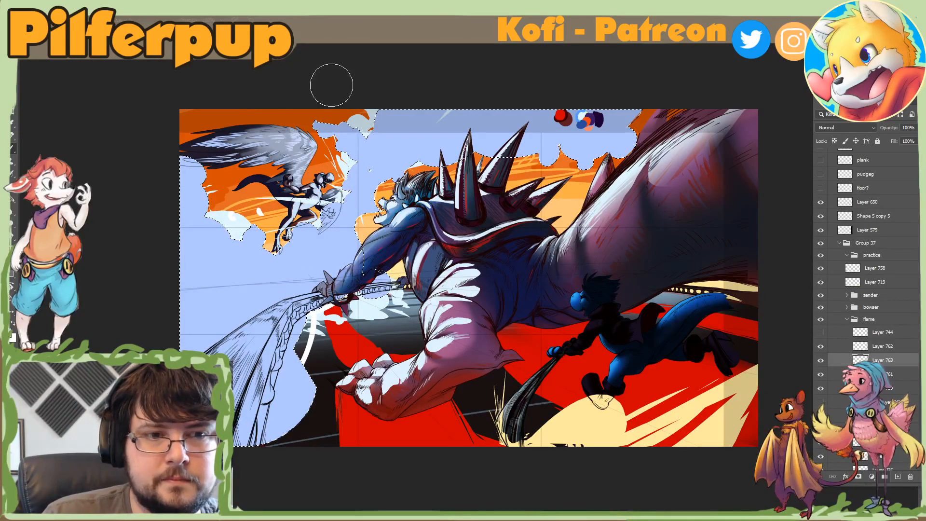
Step: Add the small gap between the winged figure and the monster's head to the selection, paint it pale blue and deselect
key("l")
mouse_move(376, 159)
left_mouse_down()
mouse_move(379, 175)
mouse_move(377, 161)
left_mouse_up()
key("b")
left_click_drag(372, 168, 357, 184)
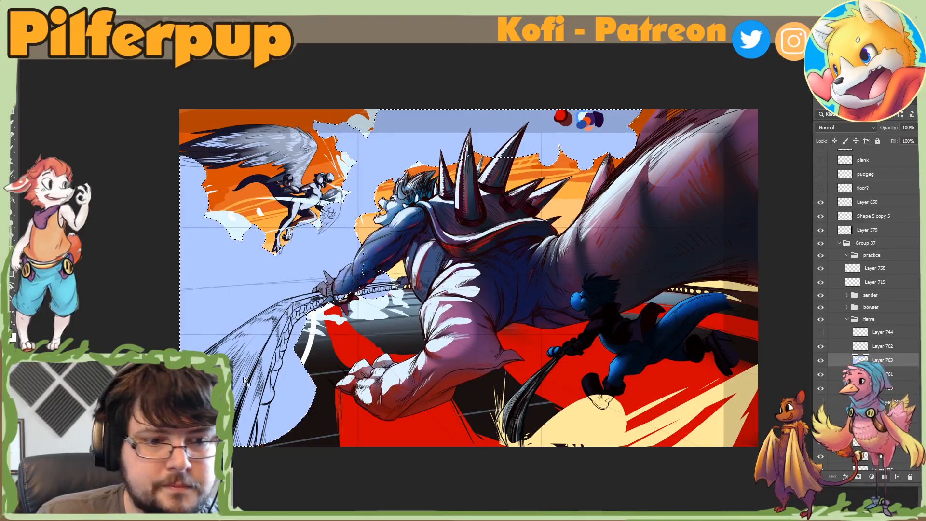
key("ctrl+d")
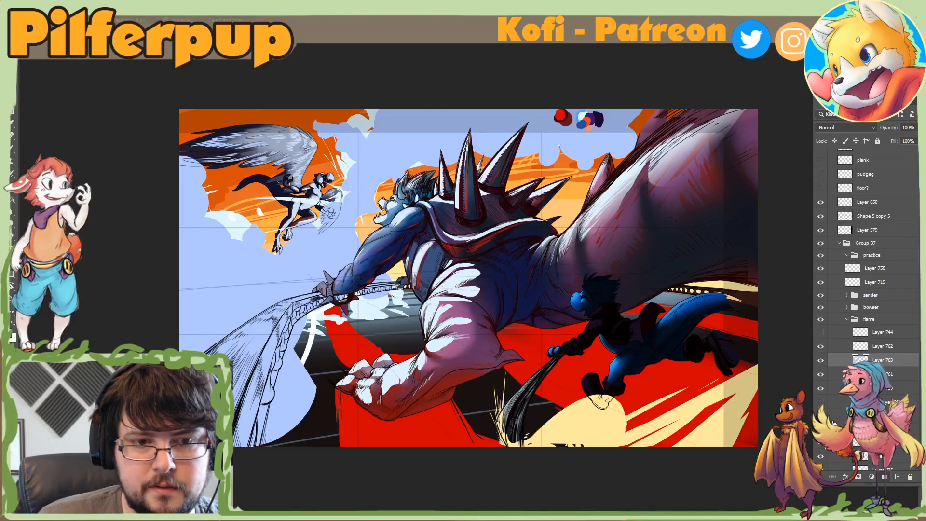
Step: Outline a small rounded puff on the dark floor beside the flame and fill it with pale blue
key("l")
mouse_move(276, 470)
left_mouse_down()
mouse_move(344, 429)
mouse_move(305, 498)
left_mouse_up()
key("b")
key("alt+BackSpace")
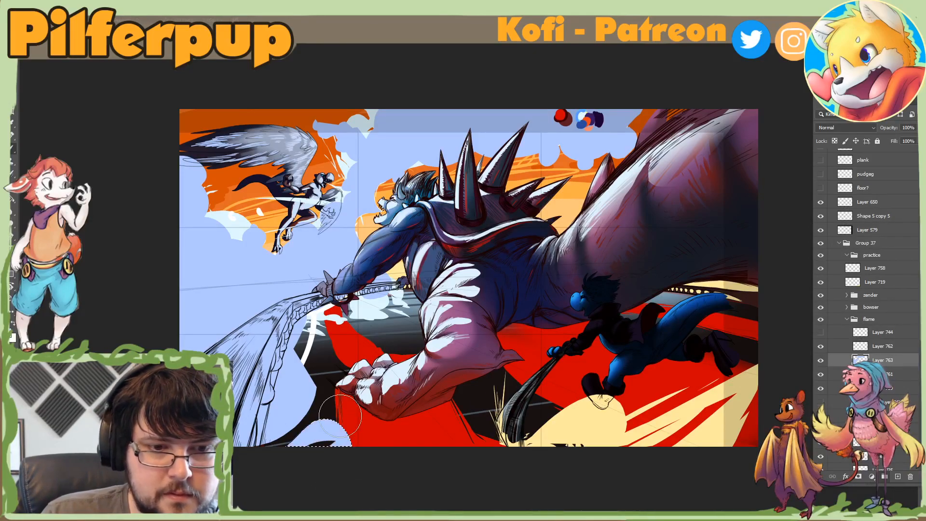
Step: Outline a larger rounded puff over the red floor stripe beneath the monster's fist, fill it with pale blue and deselect
key("l")
left_click_drag(325, 457, 421, 449)
key("ctrl+z")
mouse_move(328, 415)
left_mouse_down()
mouse_move(377, 454)
mouse_move(326, 457)
left_mouse_up()
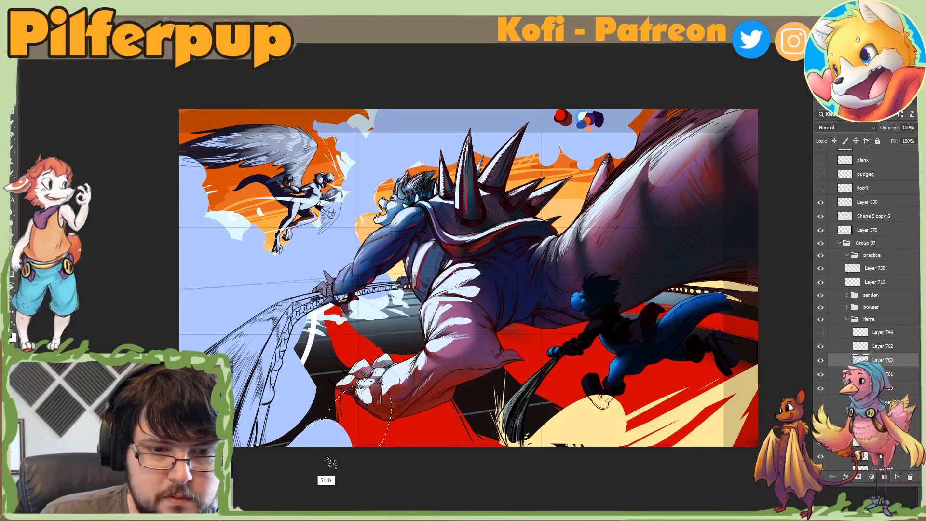
key("alt+BackSpace")
key("b")
left_click_drag(384, 399, 373, 440)
key("ctrl+d")
Step: Mirror the canvas, lasso the remaining dark gaps in the flame's lower corner, paint them pale blue and deselect
key("l")
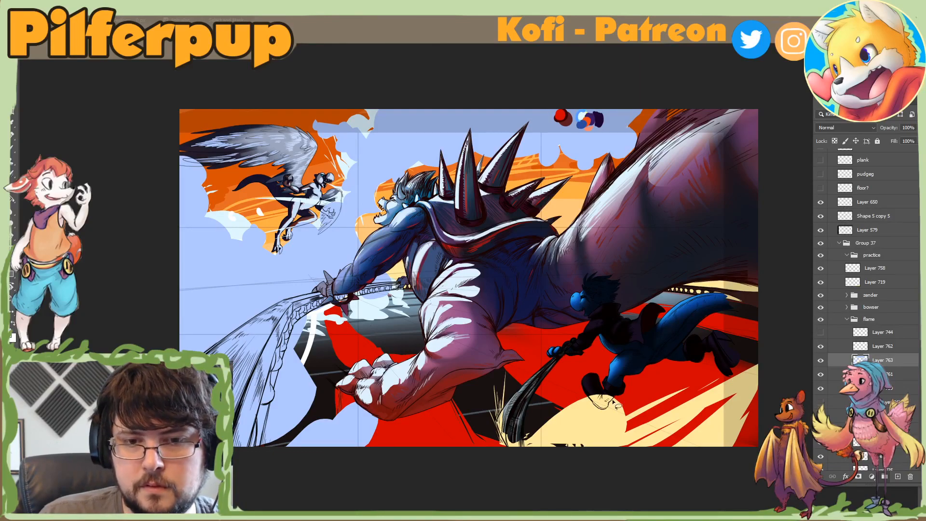
key("ctrl+shift+h")
mouse_move(665, 394)
left_mouse_down()
mouse_move(753, 475)
mouse_move(727, 370)
left_mouse_up()
key("b")
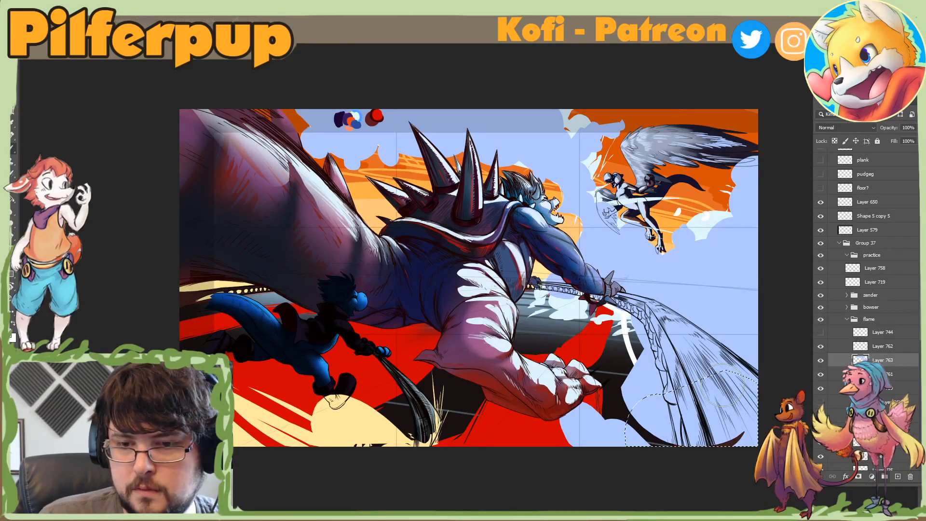
left_click_drag(736, 437, 652, 430)
key("ctrl+d")
key("l")
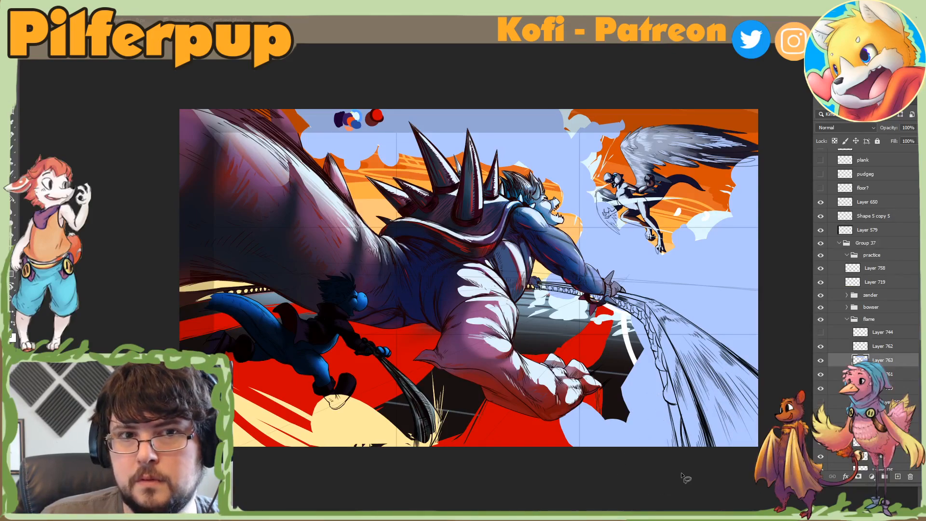
Step: Move Layer 763 down into the background group, lock its transparent pixels and repaint it vivid blue #0067ff
left_click_drag(885, 360, 901, 400)
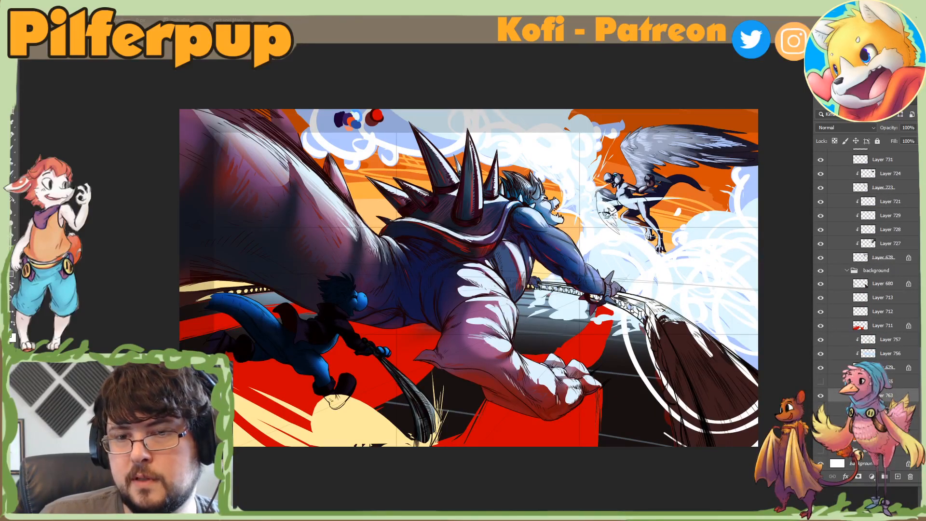
key("ctrl+shift+h")
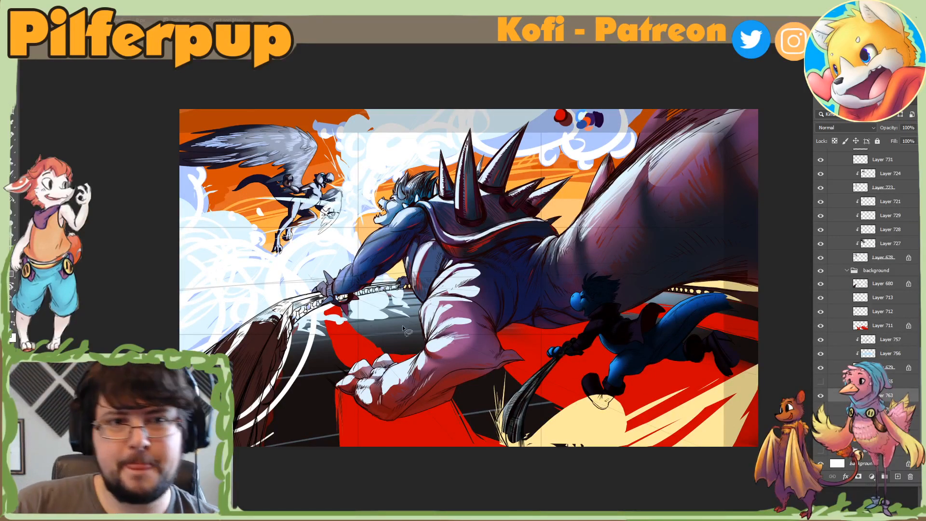
left_click(12, 326)
left_click(579, 300)
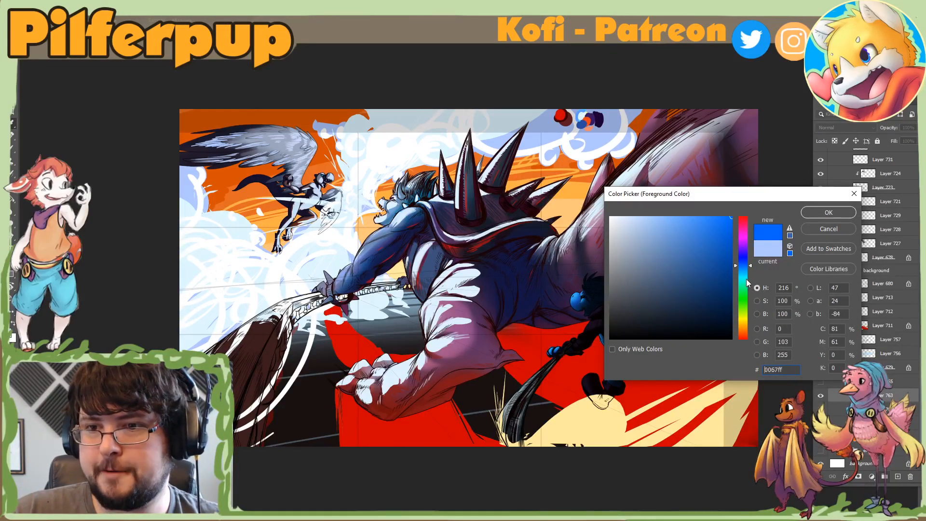
left_click(816, 212)
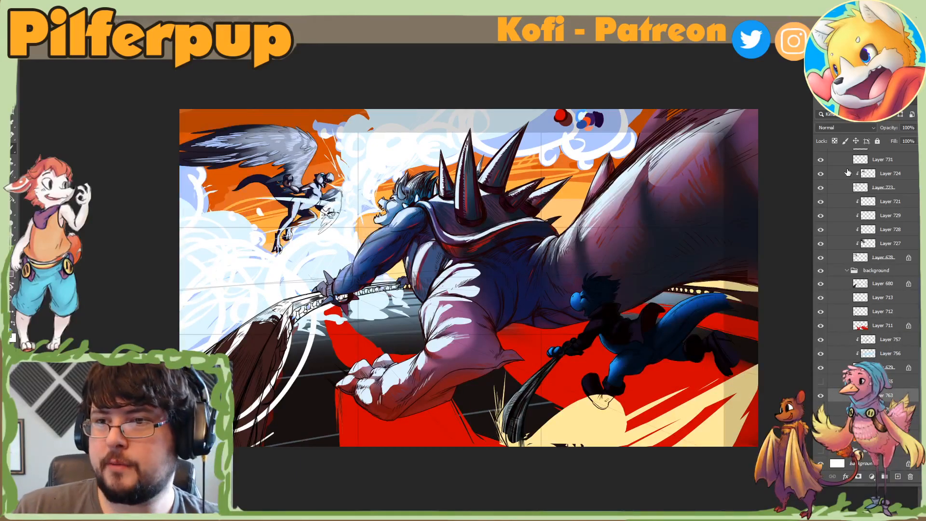
mouse_move(632, 131)
left_mouse_down()
mouse_move(614, 78)
mouse_move(653, 86)
mouse_move(564, 192)
mouse_move(498, 189)
mouse_move(555, 87)
mouse_move(541, 56)
mouse_move(401, 132)
mouse_move(215, 315)
mouse_move(207, 193)
left_mouse_up()
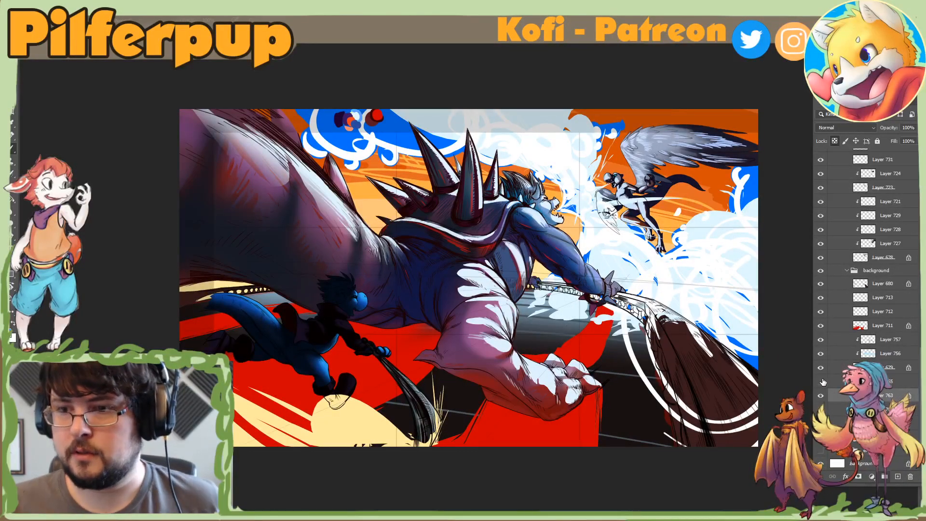
Step: Toggle the background layers above Layer 763, and mirror and rotate the canvas to examine the blue flame shape
left_click(821, 371)
left_click(822, 380)
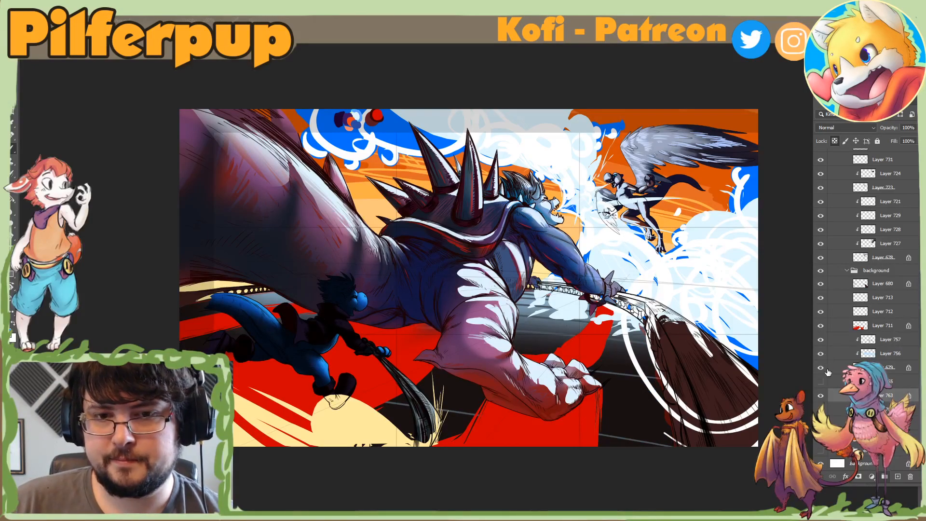
key("ctrl+shift+h")
key("ctrl+shift+h")
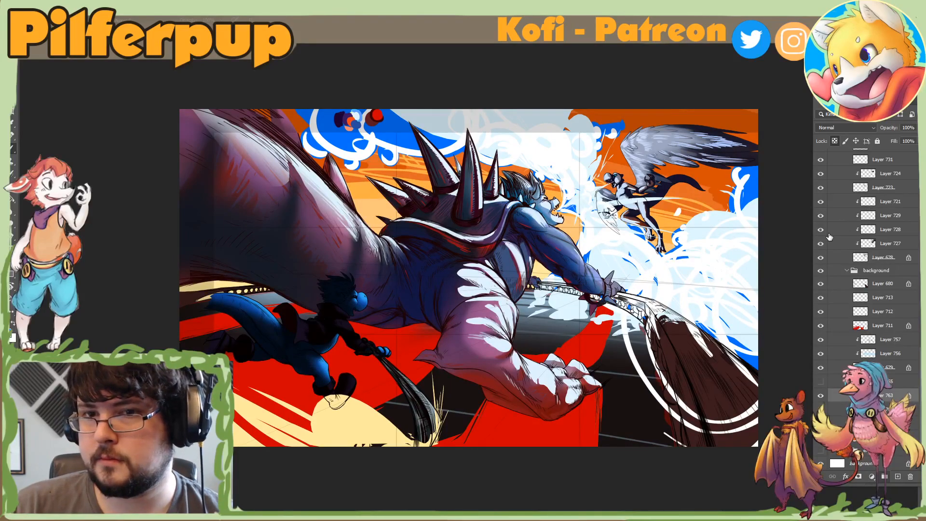
key("r")
left_click_drag(777, 264, 241, 305)
key("Escape")
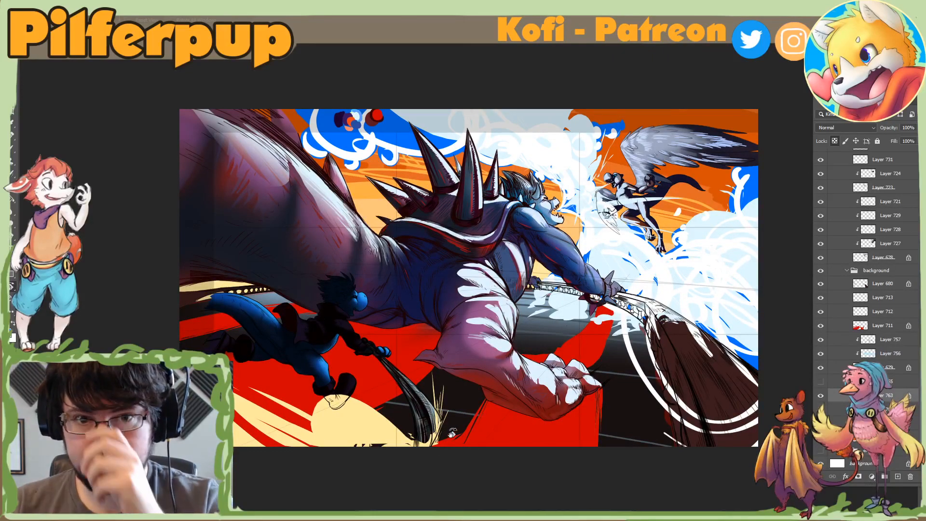
Step: Toggle the Layer 650, Shape 5 copy 5 and Layer 579 overlays to compare them, and leave Shape 5 copy 5 hidden
scroll(869, 265, "up", 5)
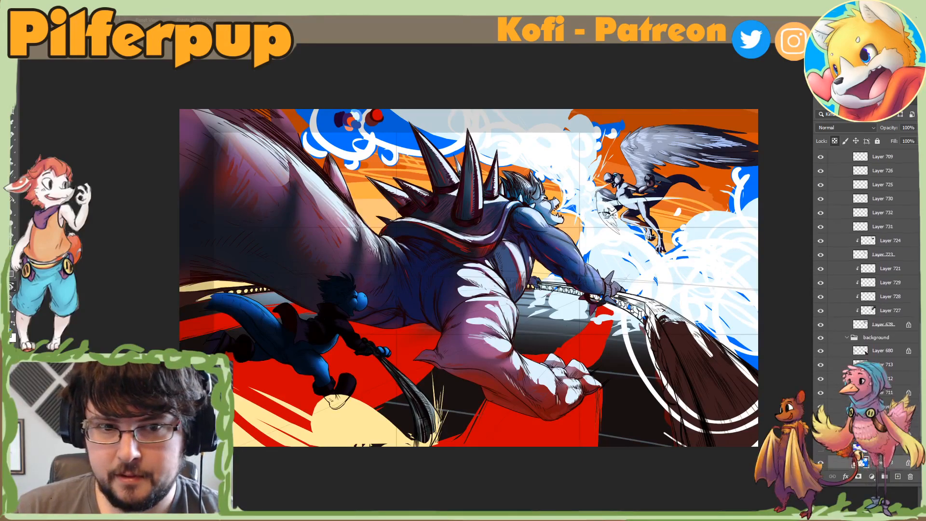
scroll(913, 268, "up", 5)
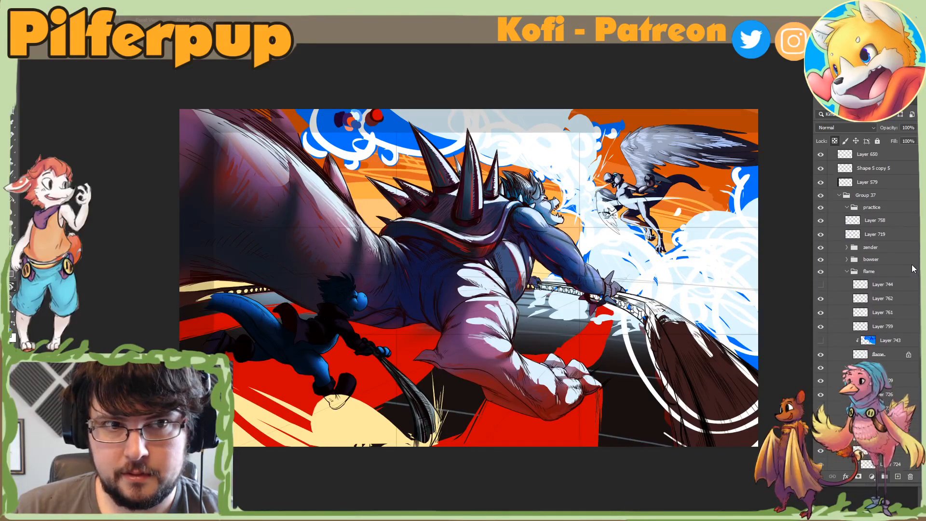
scroll(913, 268, "up", 2)
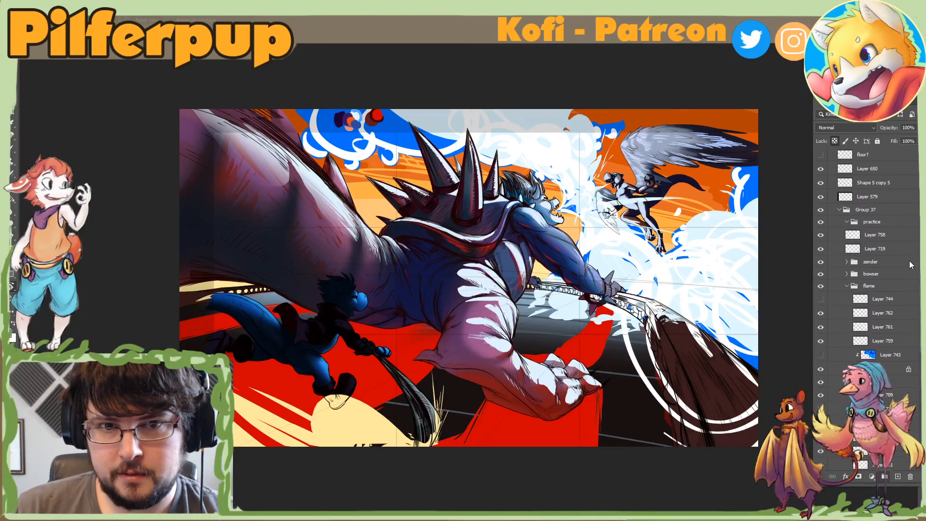
scroll(911, 264, "up", 1)
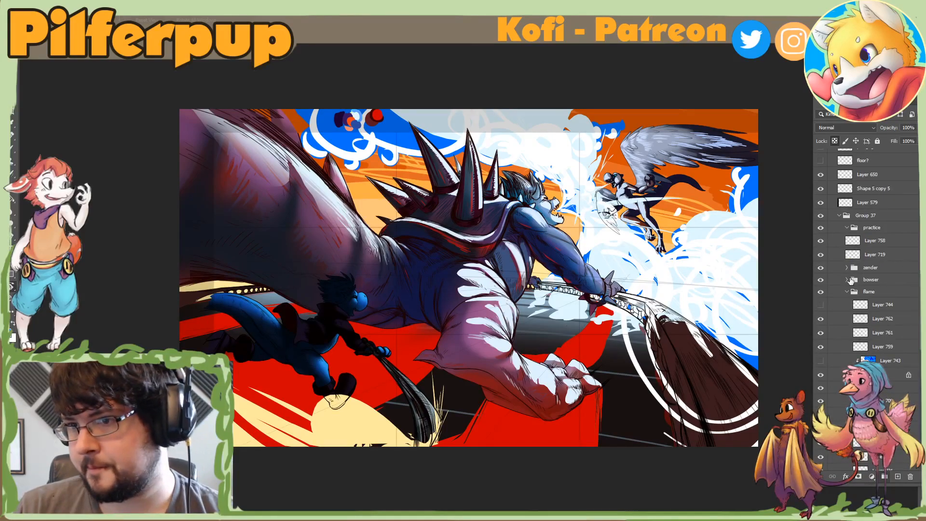
left_click(823, 189)
left_click(822, 188)
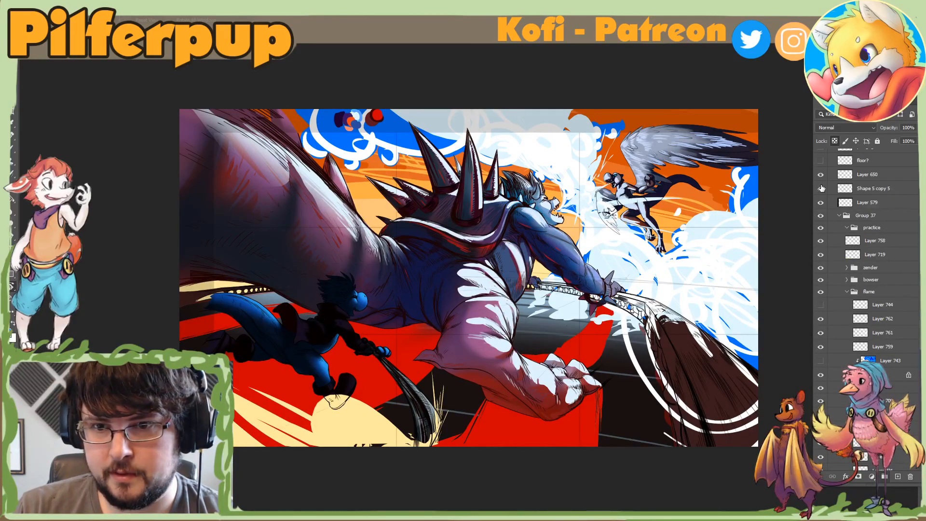
left_click(822, 189)
left_click(821, 176)
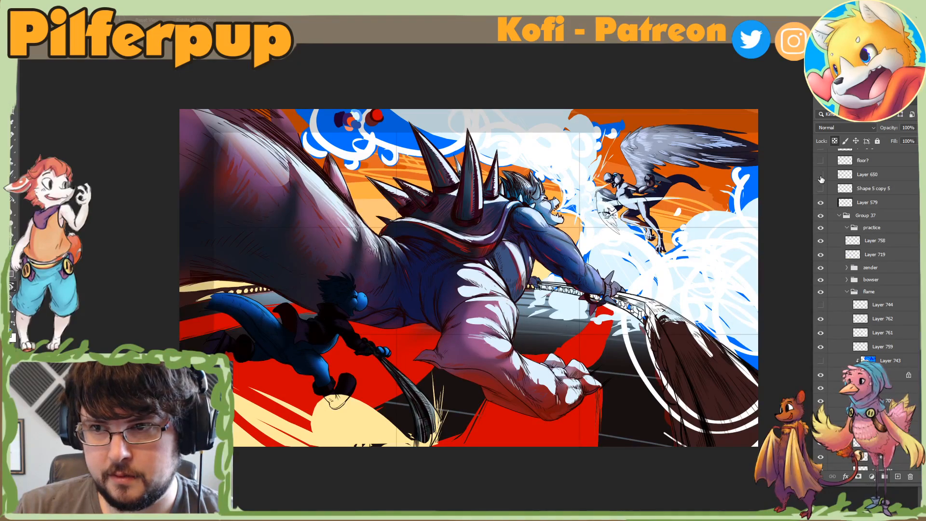
left_click(821, 189)
left_click(822, 203)
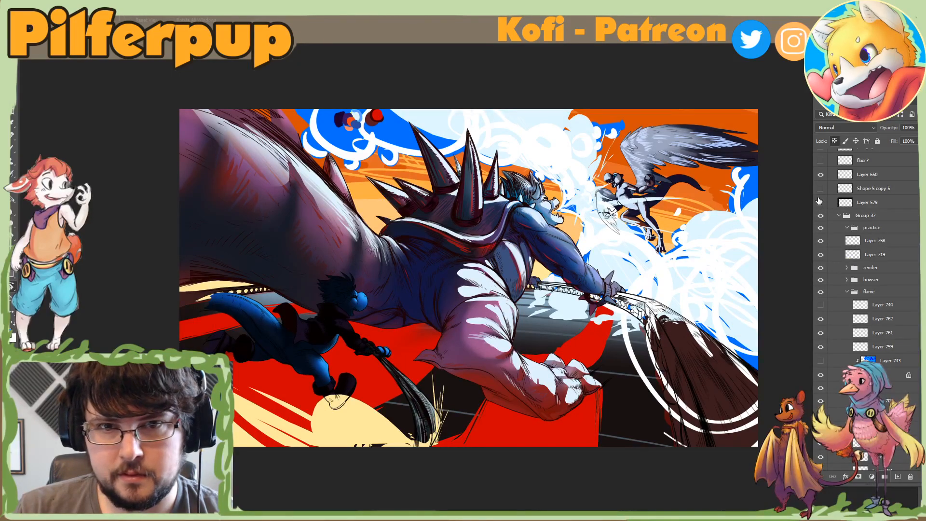
left_click(820, 202)
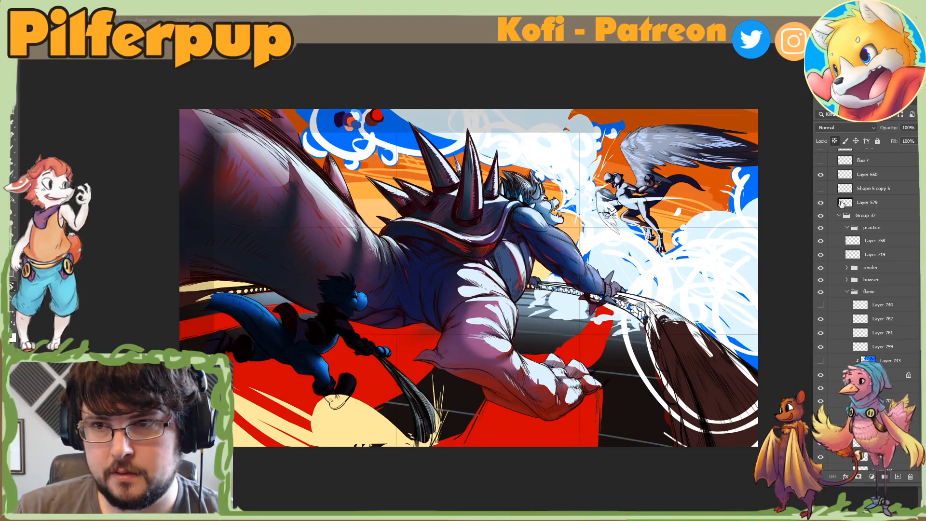
Step: Try a 3% opacity on Layer 579 and set it to 17%
left_click(840, 203)
left_click_drag(914, 128, 877, 139)
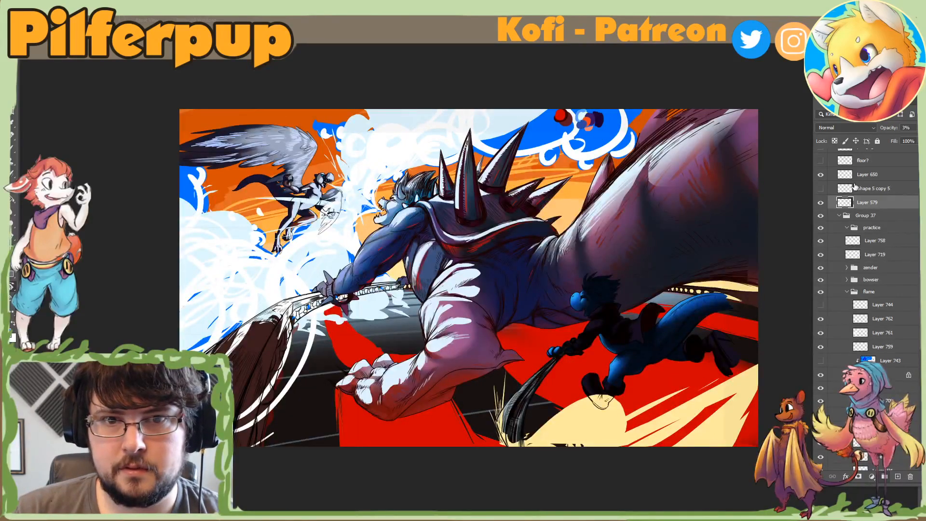
scroll(915, 352, "up", 5)
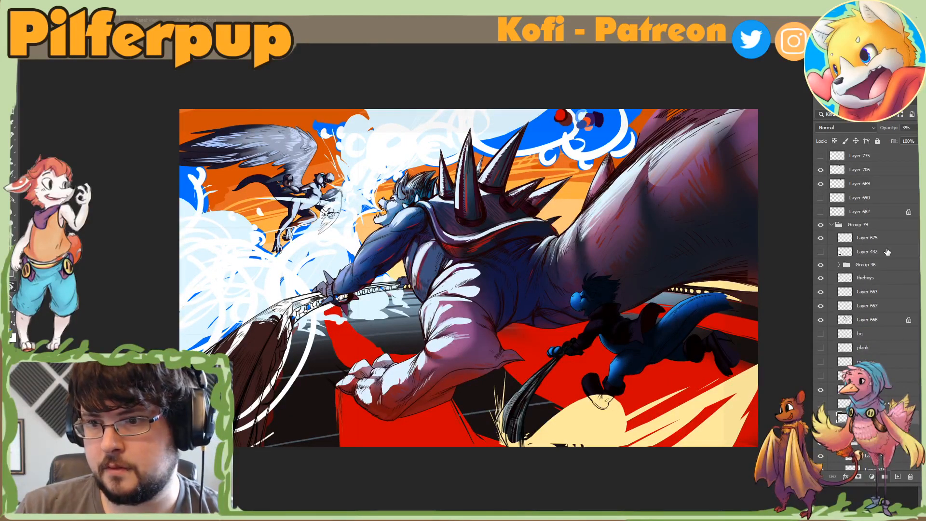
left_click(915, 128)
left_click_drag(883, 138, 884, 138)
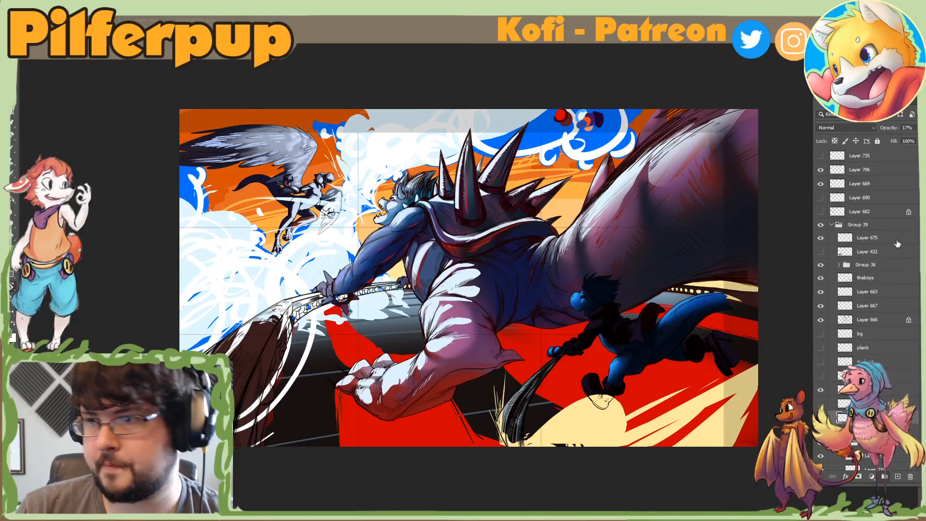
Step: Toggle Layers 706, 669 and 735 to check their contents, and delete Layer 735
left_click(821, 170)
left_click(820, 171)
left_click(821, 184)
left_click(821, 183)
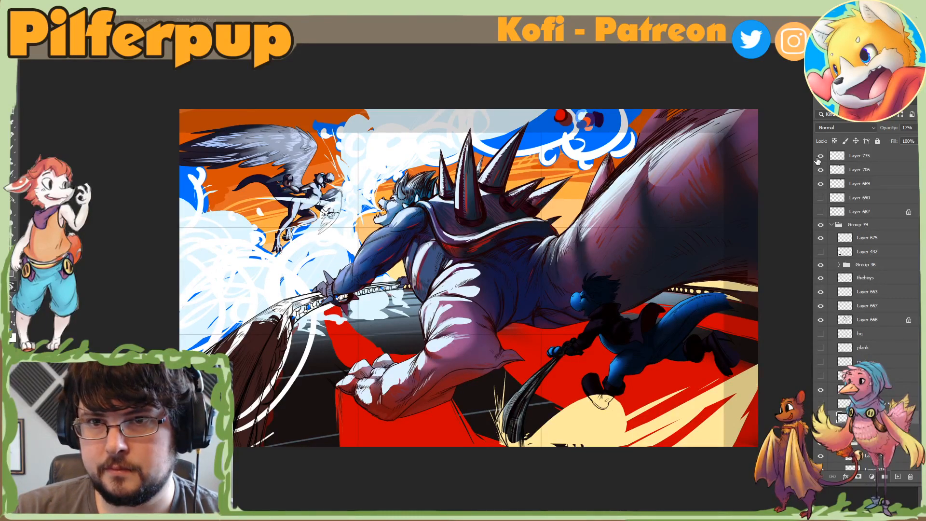
left_click(821, 156)
left_click(836, 158)
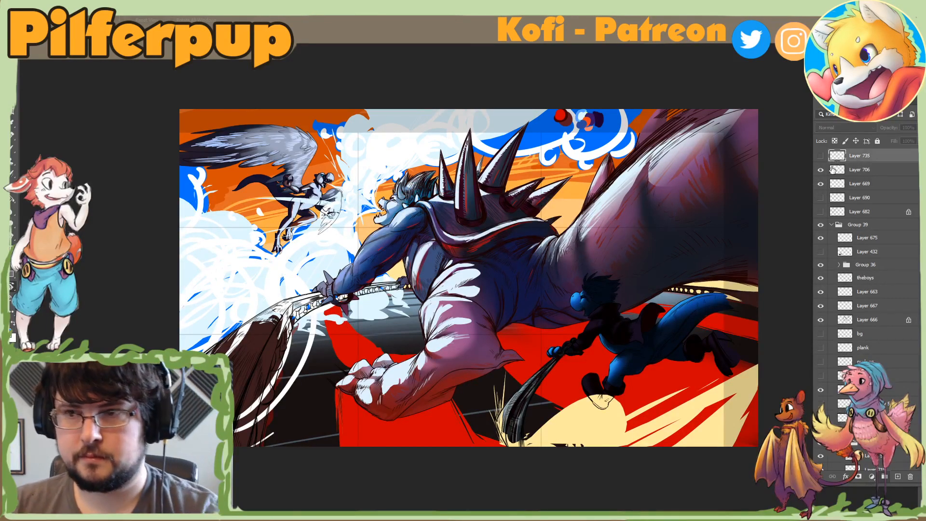
key("Delete")
Step: Preview the rough sketch on hidden Layer 682, delete that layer and mirror the canvas
left_click(822, 199)
left_click(821, 198)
left_click(822, 198)
left_click(832, 200)
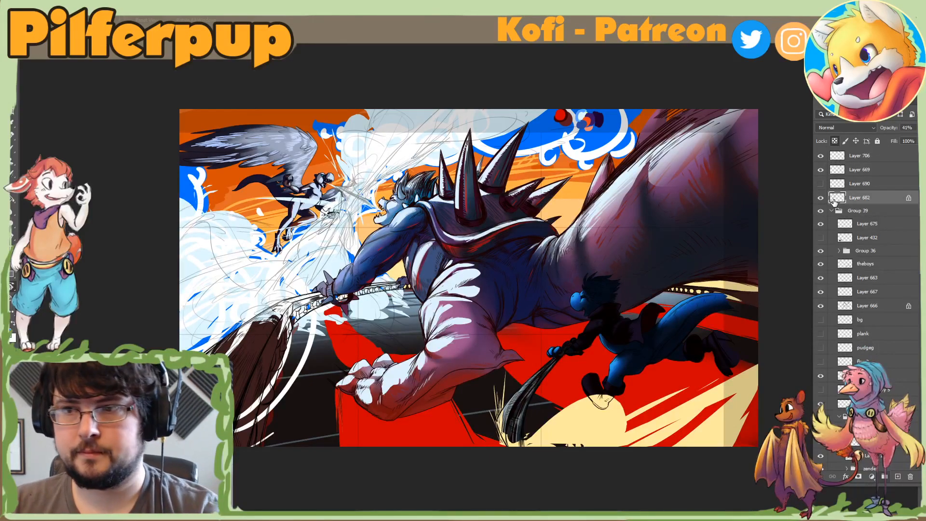
key("Delete")
left_click(842, 186)
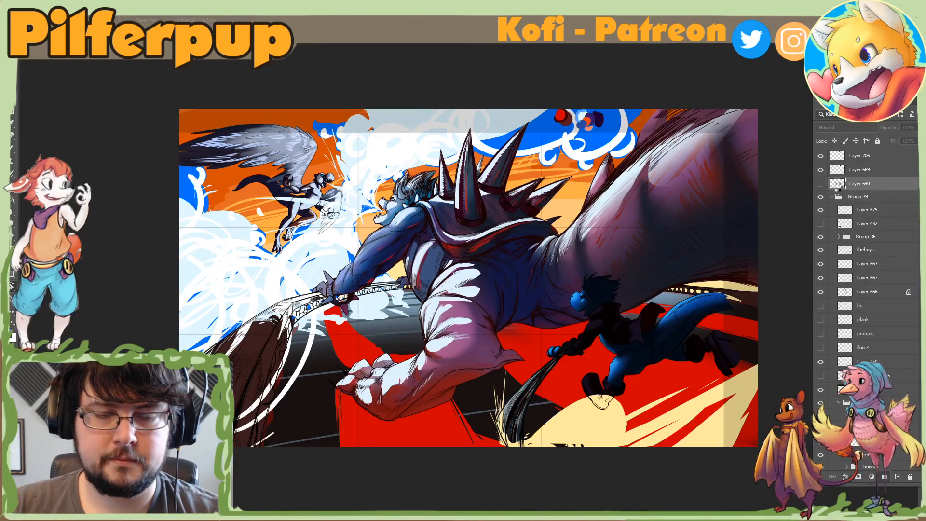
key("ctrl+f")
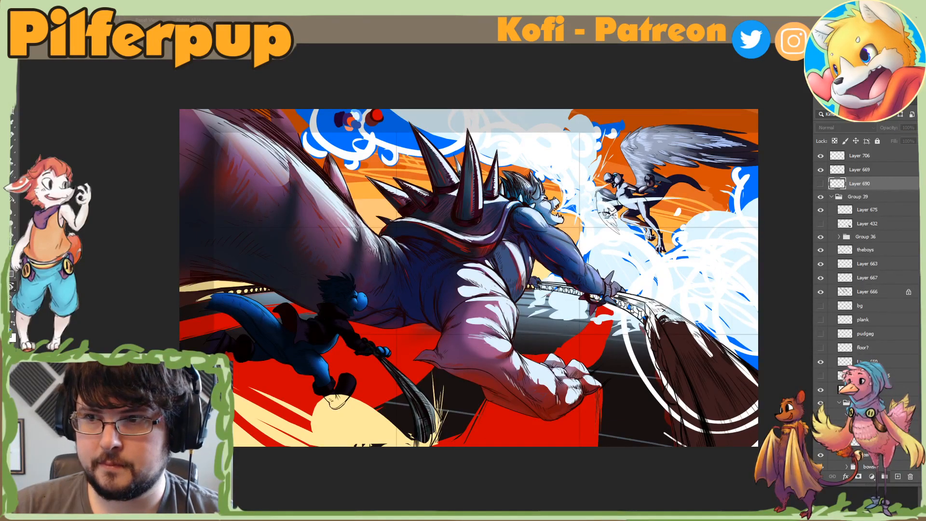
Step: Toggle Layers 756 and 757 in the background group to compare the floor shading, and hide Layer 756
scroll(866, 309, "down", 10)
scroll(919, 408, "down", 10)
scroll(918, 408, "down", 4)
scroll(916, 437, "down", 3)
left_click(820, 355)
left_click(820, 356)
left_click(821, 356)
left_click(821, 355)
left_click(821, 342)
left_click(821, 355)
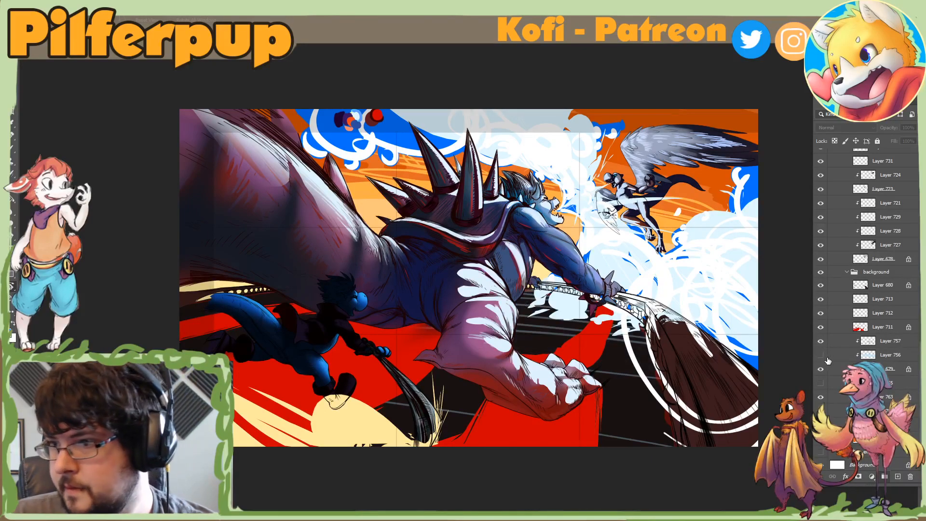
Step: Preview the hidden deep blue shapes on the layer directly above Layer 763 and delete that layer
left_click(821, 384)
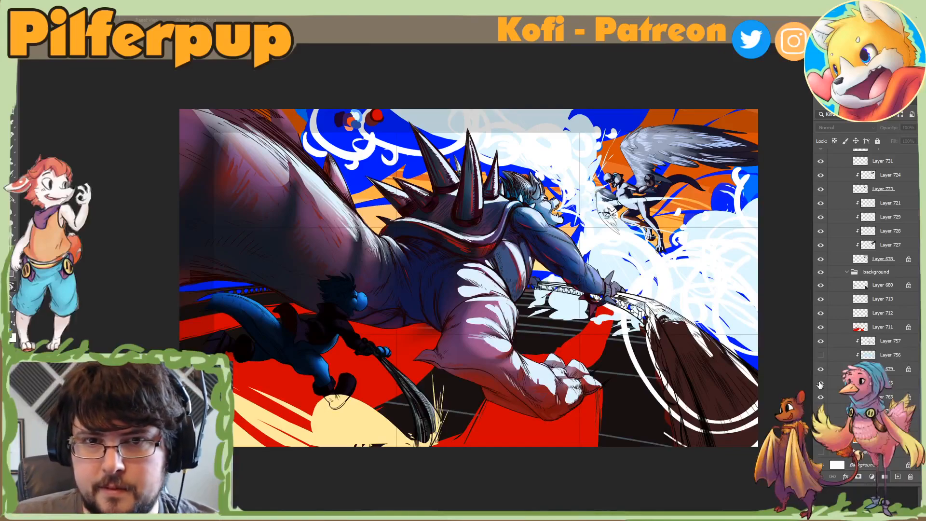
left_click(819, 383)
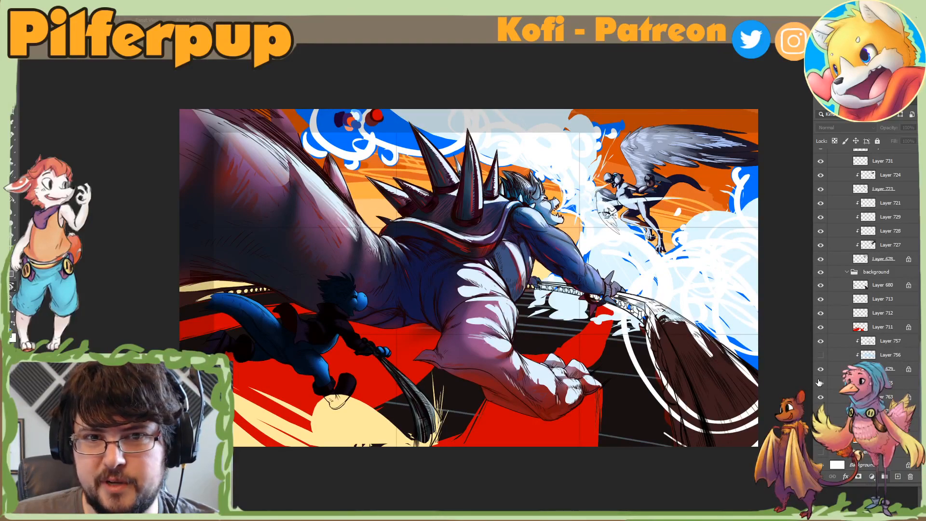
left_click(819, 383)
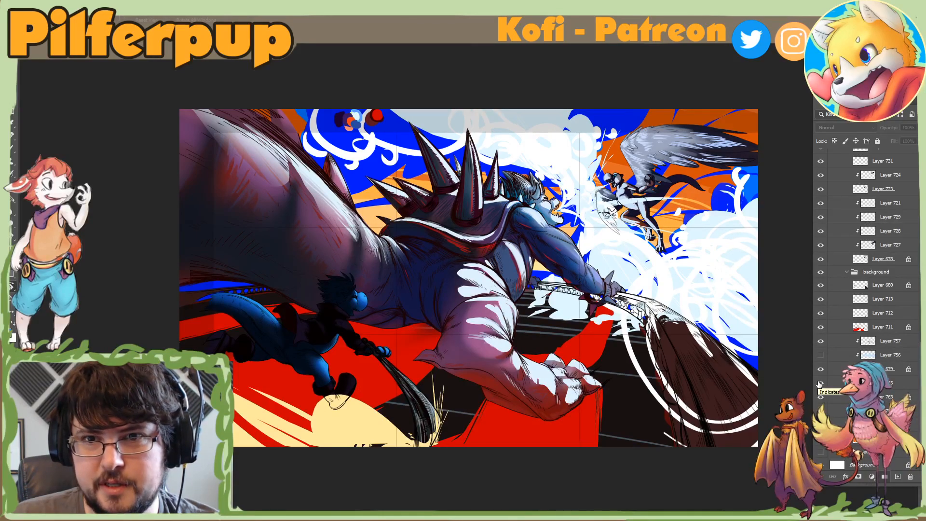
left_click(835, 383)
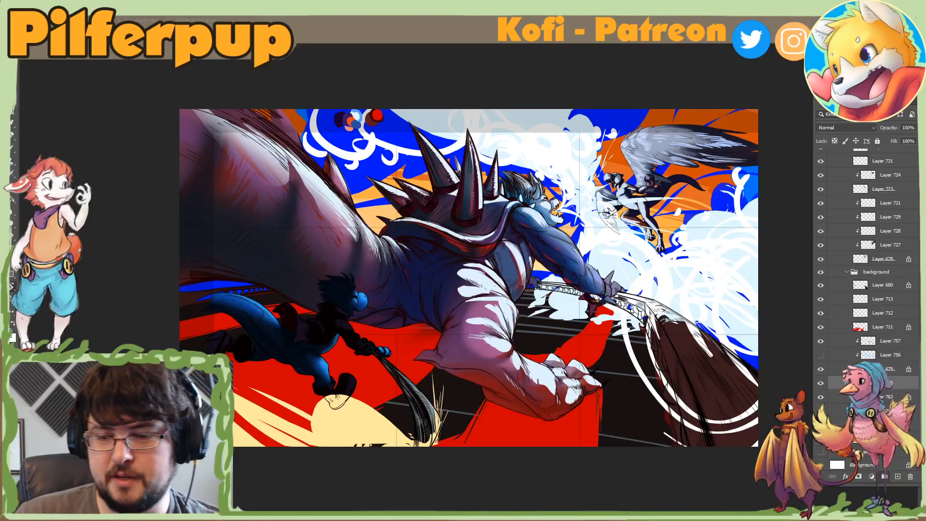
scroll(824, 365, "up", 1)
left_click(821, 367)
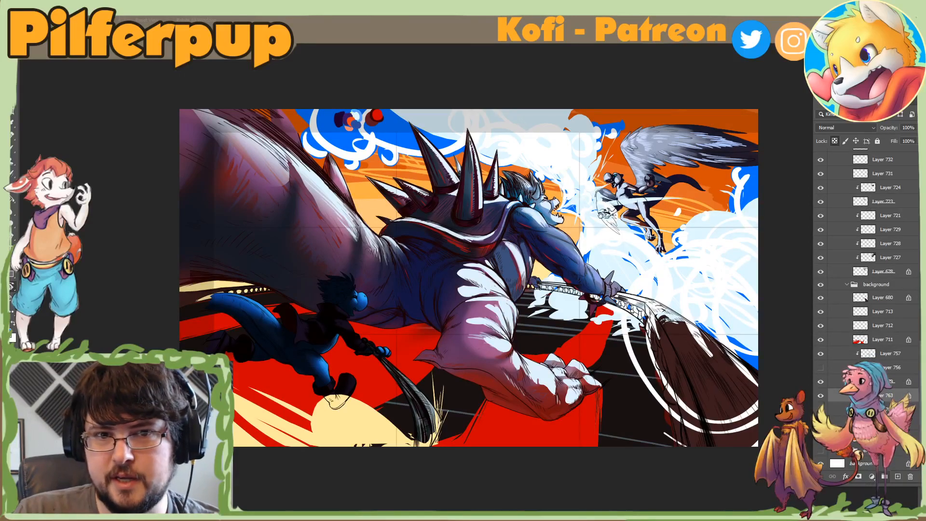
Step: Create a new layer directly beneath Layer 763 in the background group and mirror the canvas
left_click(883, 438)
left_click(898, 477)
left_click_drag(883, 437, 883, 405)
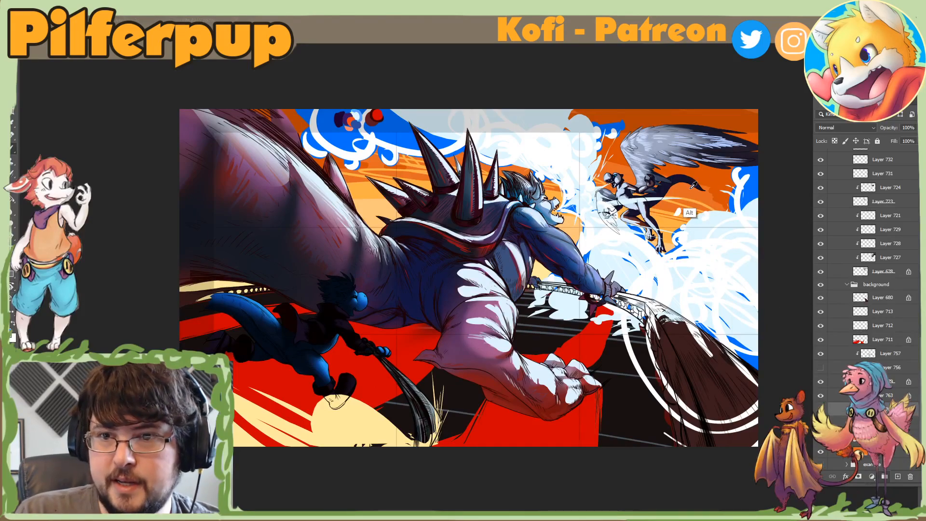
key("ctrl+shift+h")
left_click(635, 276, "alt")
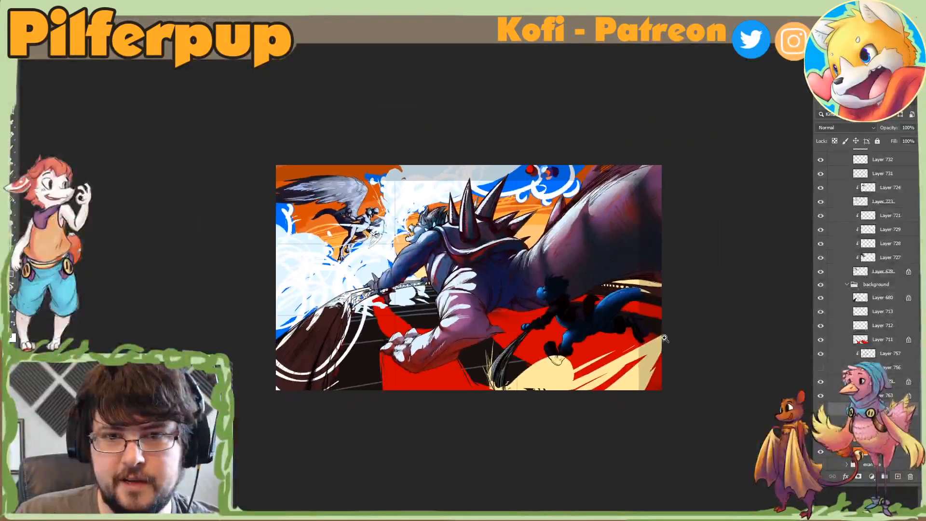
Step: Try painting the sky behind the monster and the winged figure red on the new layer, and undo it
key("r")
left_click_drag(613, 303, 584, 192)
right_click(492, 262)
mouse_move(330, 288)
left_mouse_down()
mouse_move(289, 333)
mouse_move(326, 398)
mouse_move(591, 157)
left_mouse_up()
left_click_drag(452, 231, 284, 316)
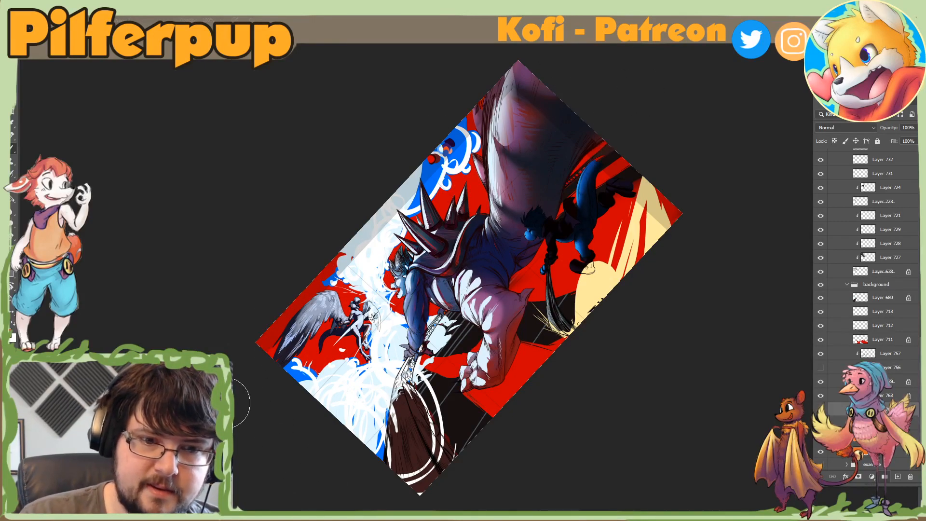
key("Escape")
key("ctrl+z")
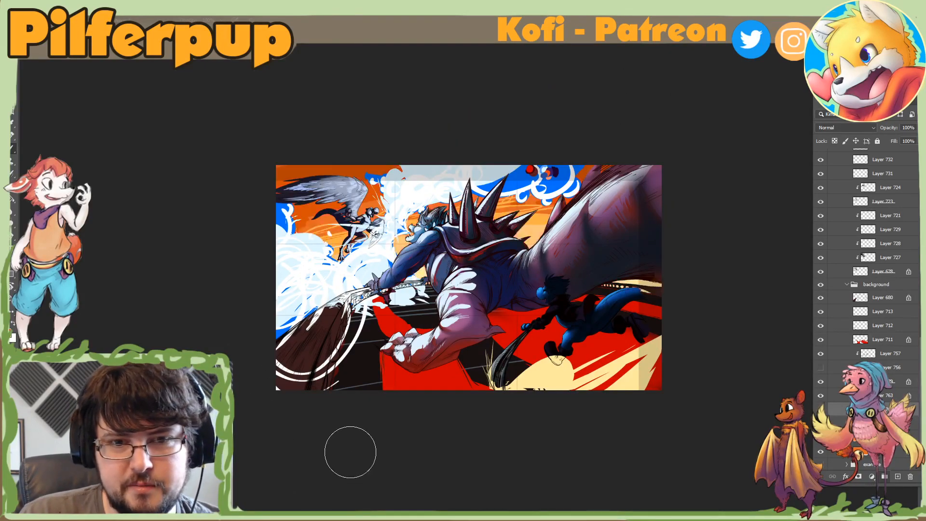
Step: Paint a pale yellow glow in the orange sky around the winged figure on the new layer, with the canvas rotated
key("r")
left_click_drag(510, 246, 467, 240)
left_click(462, 199, "alt")
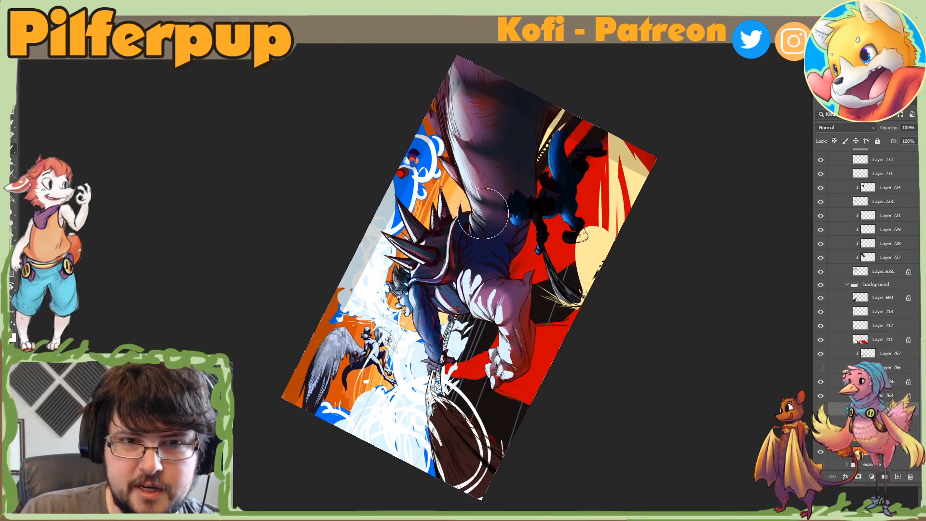
left_click_drag(393, 316, 345, 420)
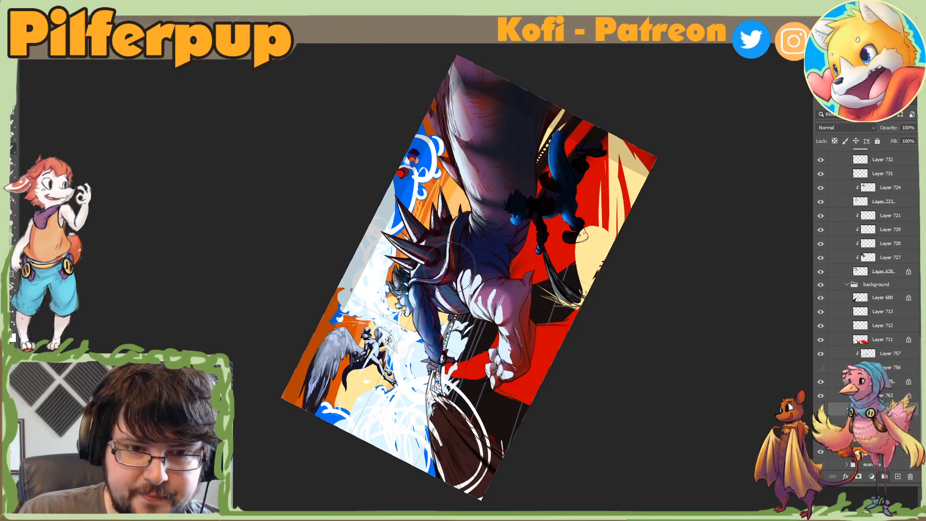
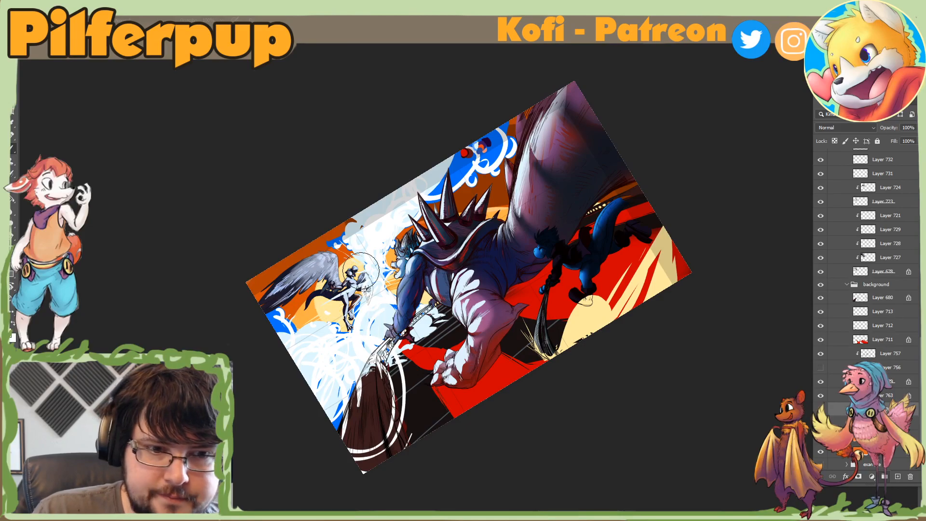
key("alt")
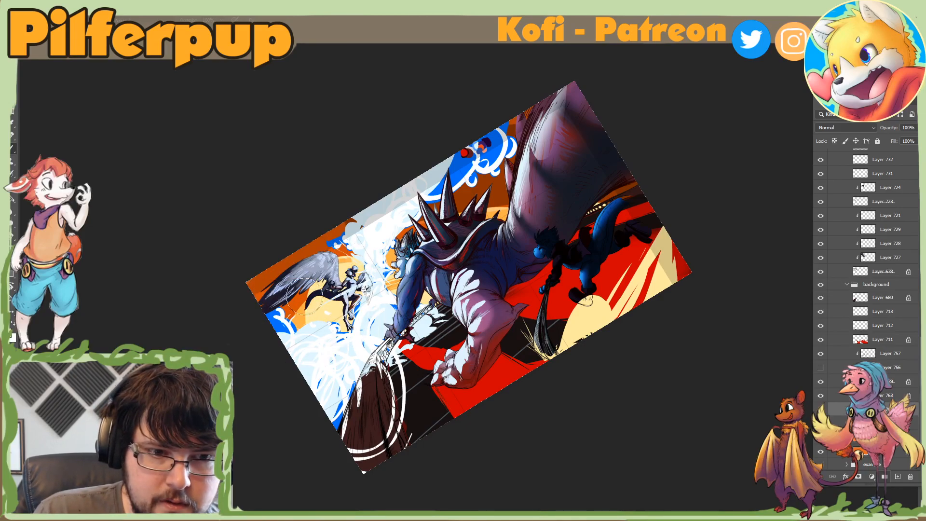
left_click(335, 307, "alt")
mouse_move(335, 307)
left_mouse_down()
mouse_move(328, 299)
mouse_move(357, 319)
mouse_move(352, 338)
mouse_move(296, 328)
mouse_move(304, 314)
mouse_move(333, 333)
left_mouse_up()
key("alt")
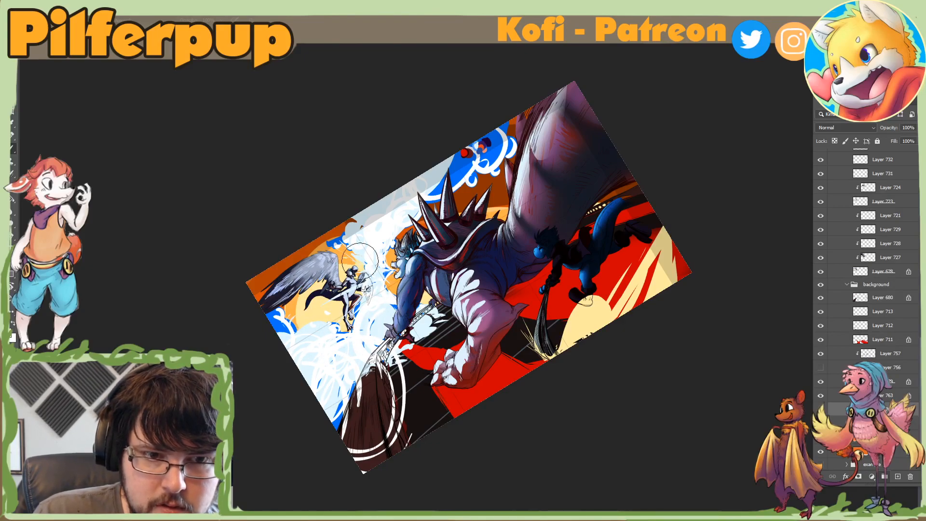
Step: Paint darker orange streaks in the sky beside the monster's spikes with the canvas upright, and mirror the view
left_click(287, 303, "alt")
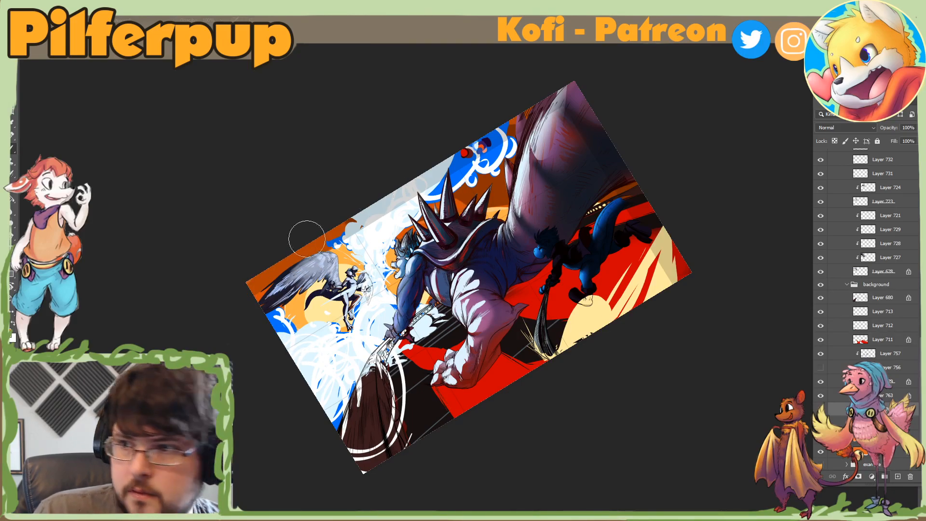
key("Escape")
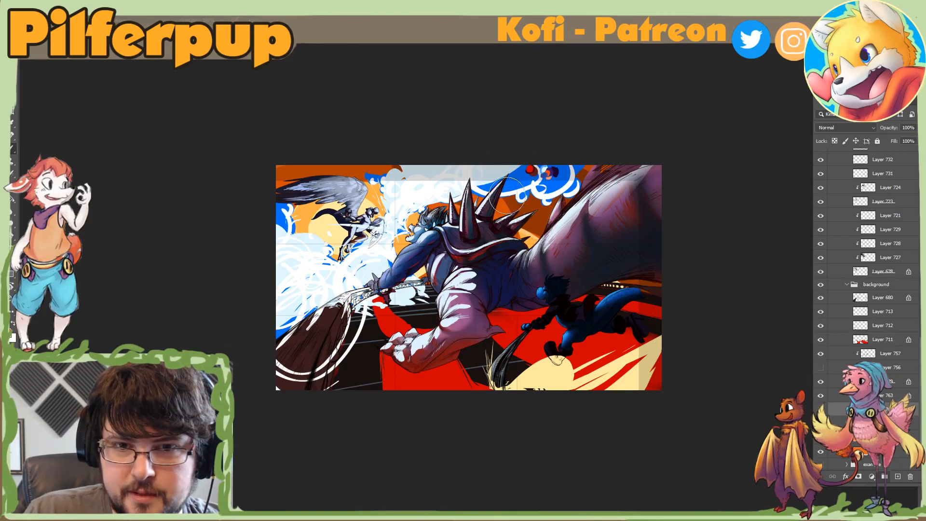
left_click(520, 235, "alt")
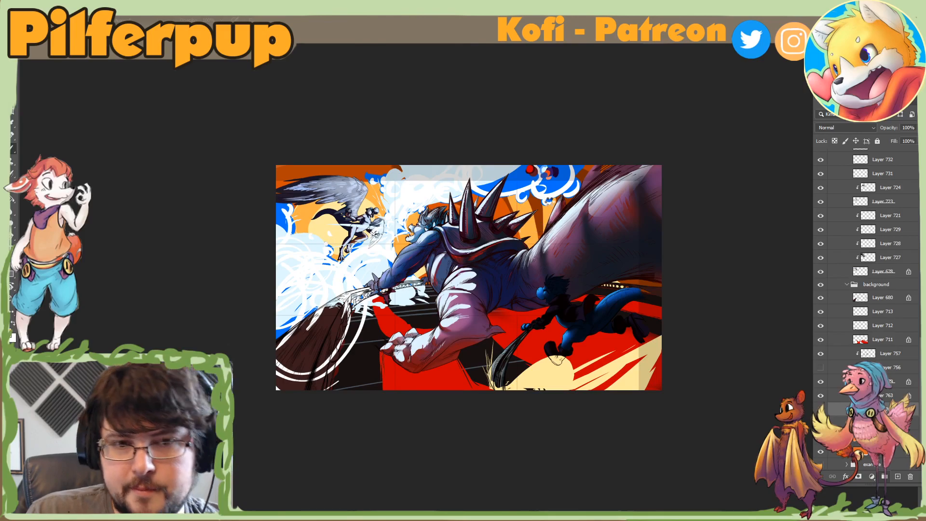
key("ctrl+shift+h")
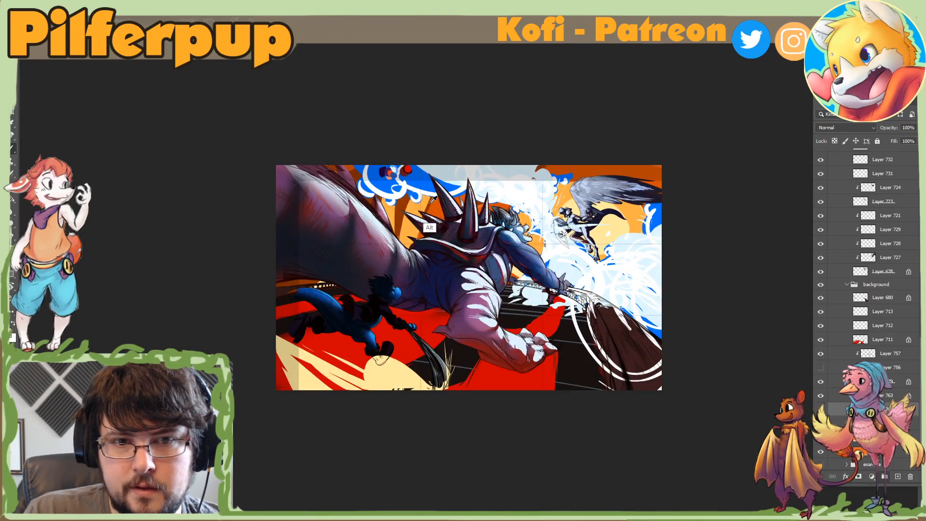
Step: Darken the orange sky above the winged figure to a brownish orange, working on the mirrored canvas
right_click(449, 221)
left_click(417, 221)
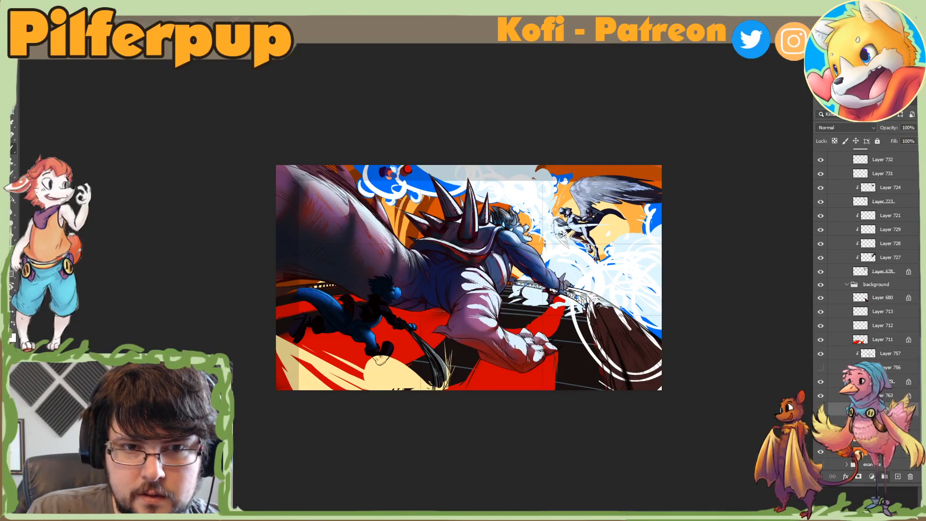
right_click(415, 238)
key("Return")
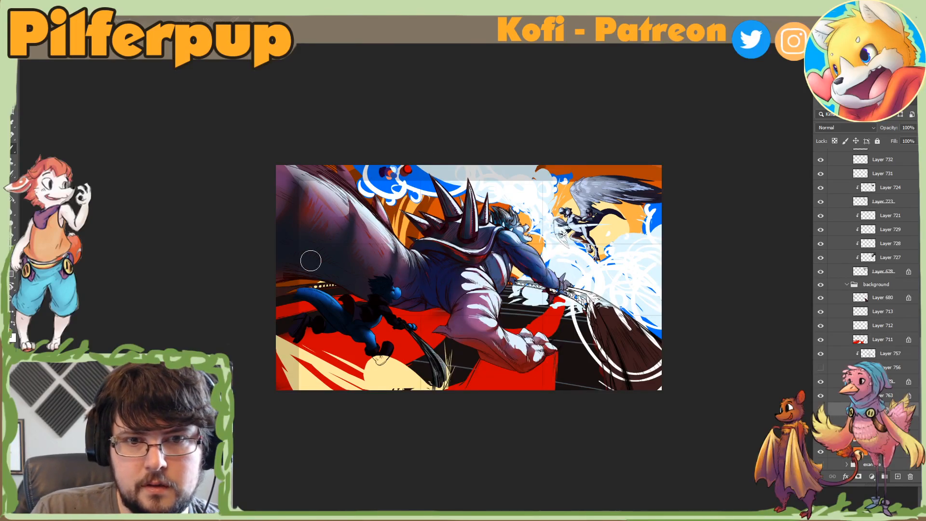
key("h")
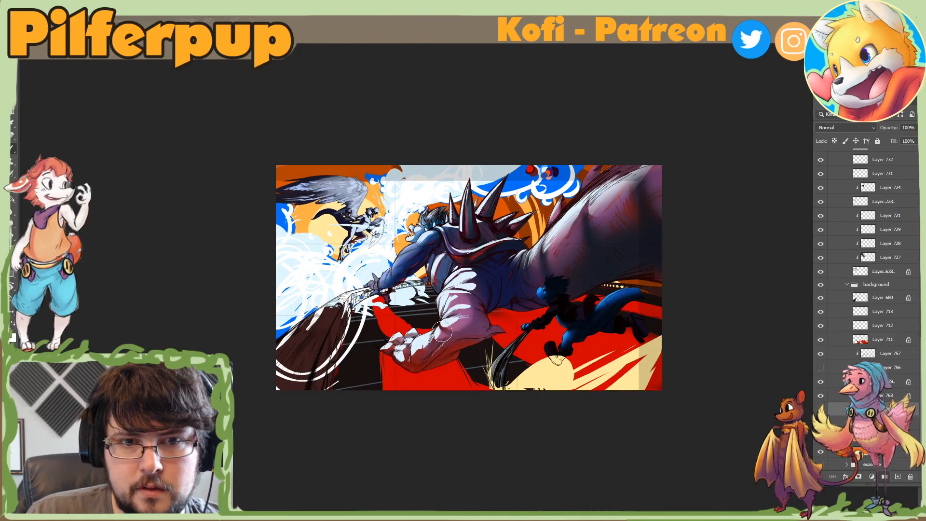
key("r")
mouse_move(448, 371)
left_mouse_down()
mouse_move(513, 427)
mouse_move(586, 256)
mouse_move(489, 400)
mouse_move(448, 378)
left_mouse_up()
key("Escape")
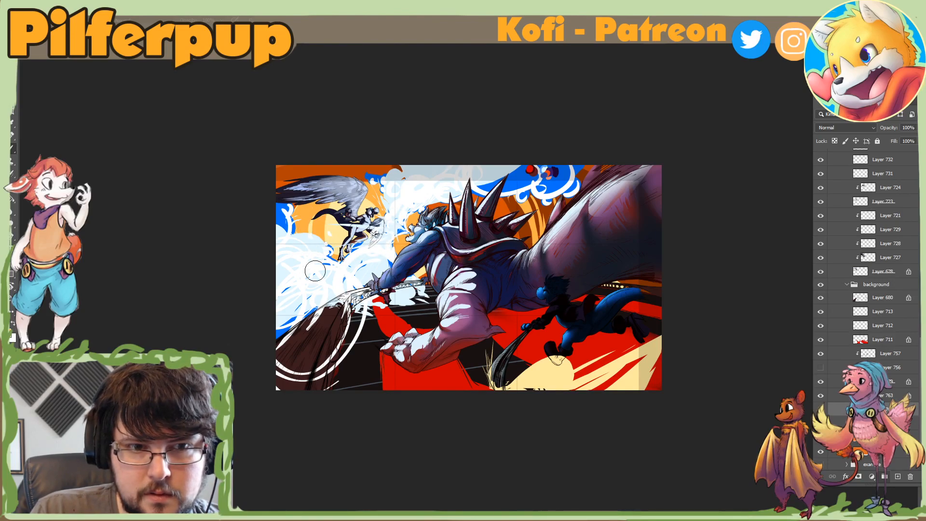
key("alt")
left_click(296, 203, "alt")
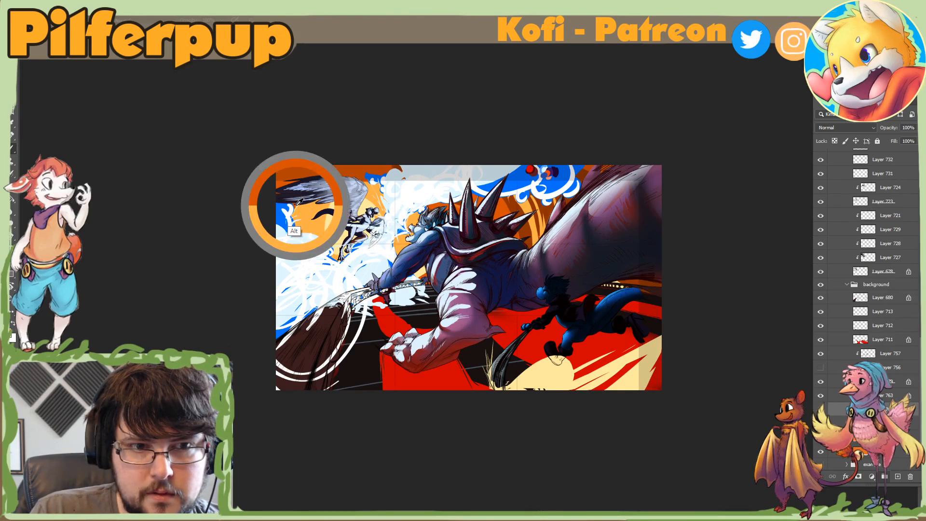
key("ctrl")
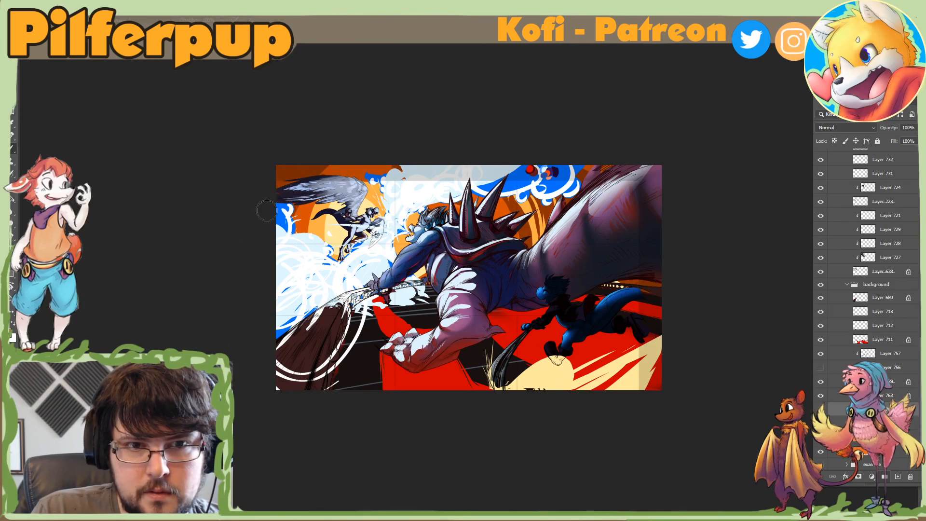
key("r")
left_click_drag(265, 207, 296, 296)
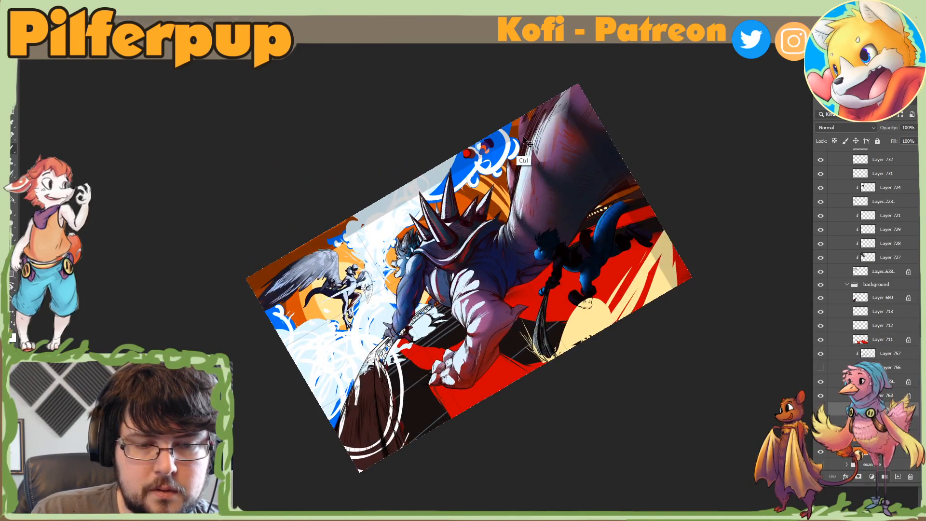
key("ctrl+shift+h")
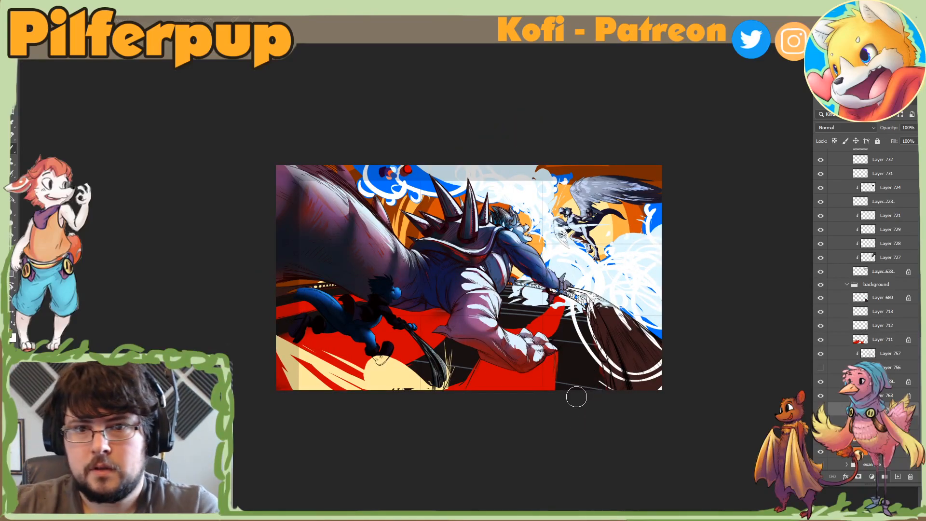
Step: Set the brush size to 120 px and refine the orange and yellow glow around the winged figure
right_click(491, 297)
left_click(549, 324)
left_click(388, 370)
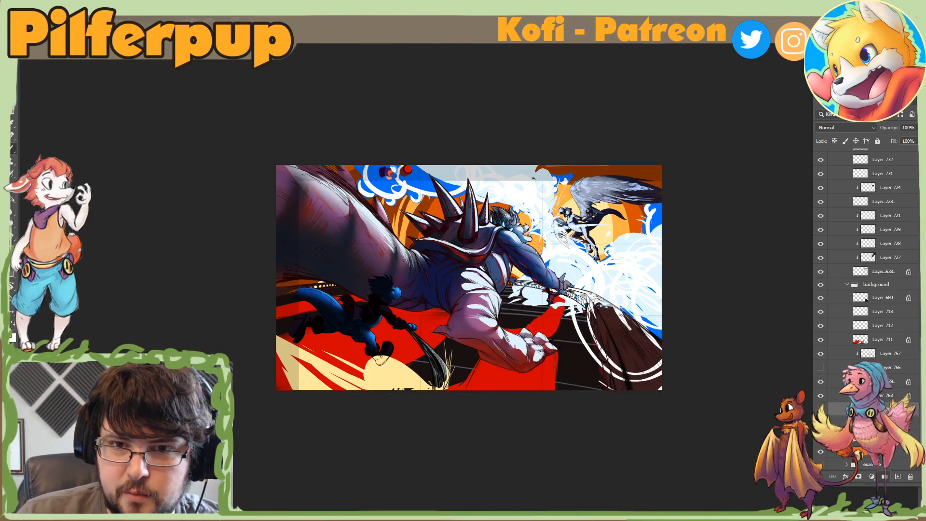
right_click(579, 204)
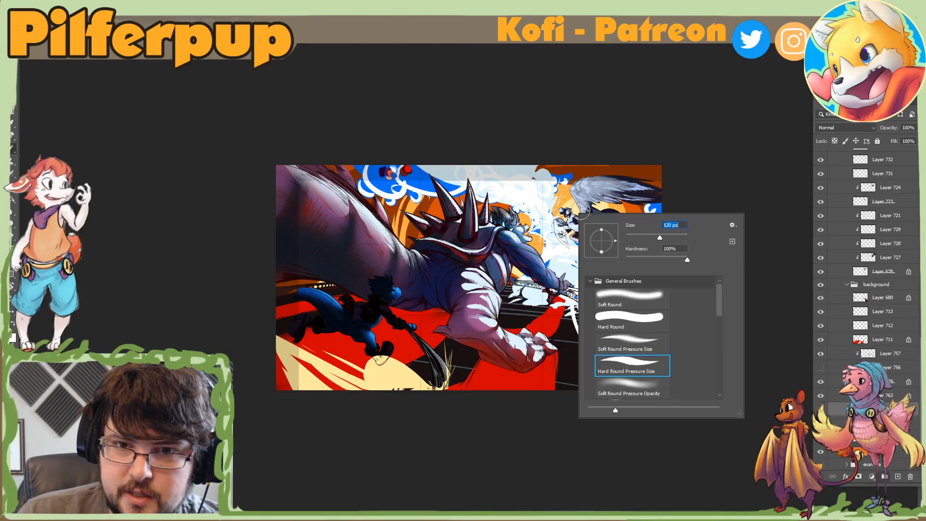
key("Return")
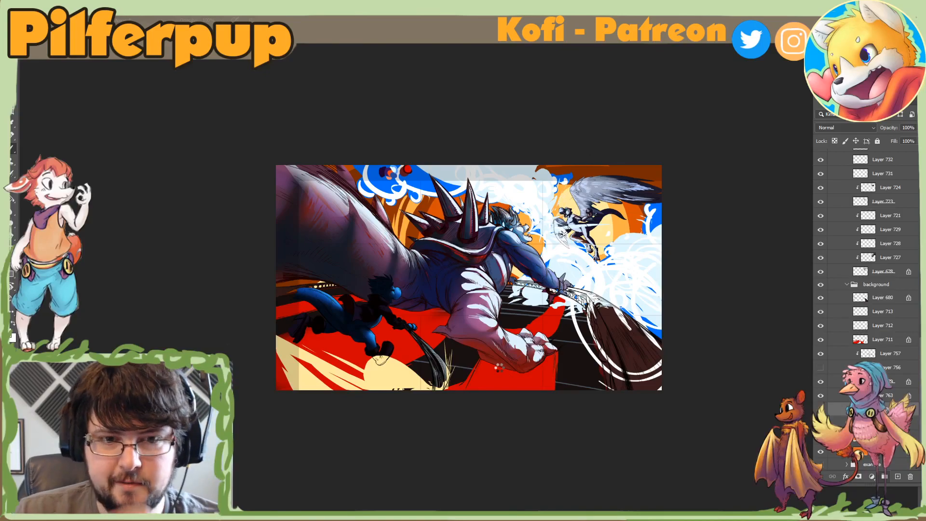
Step: Mirror the canvas and paint lighter orange patches in the sky beside the monster's spikes
key("ctrl+shift+h")
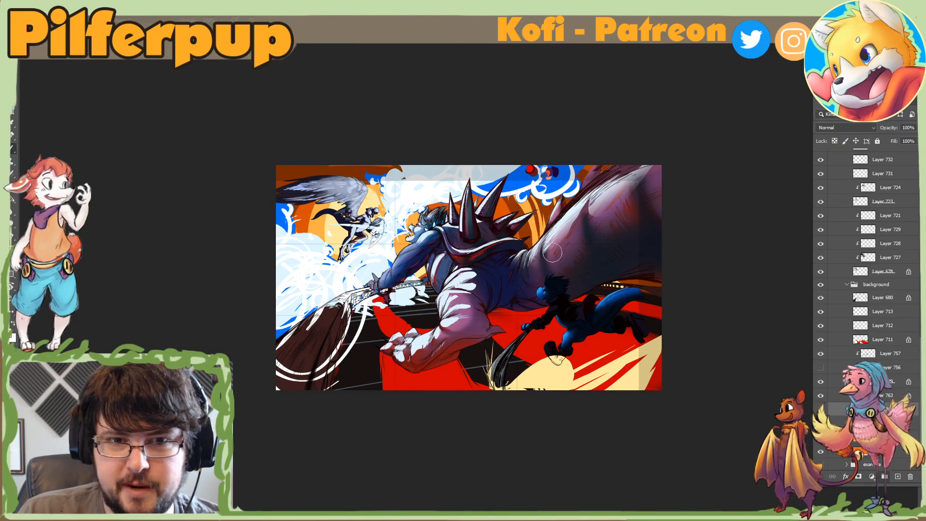
right_click(547, 225)
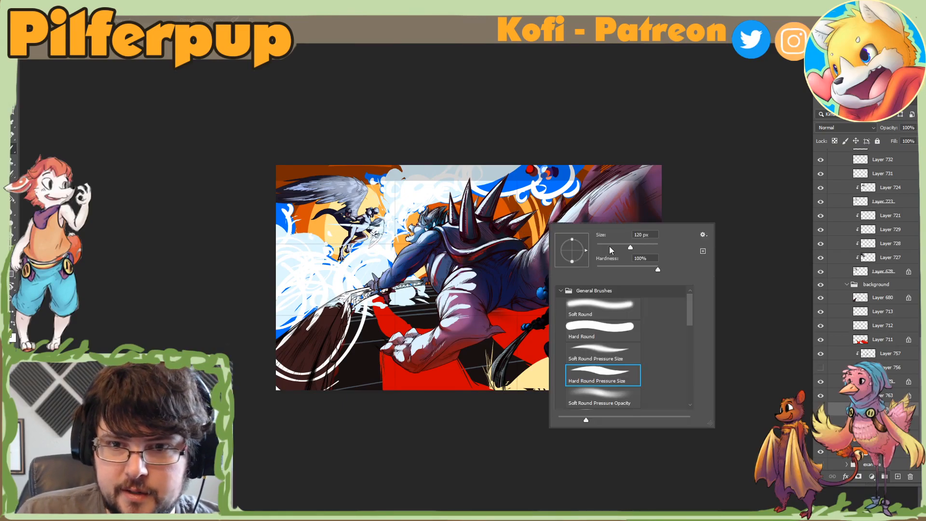
key("Return")
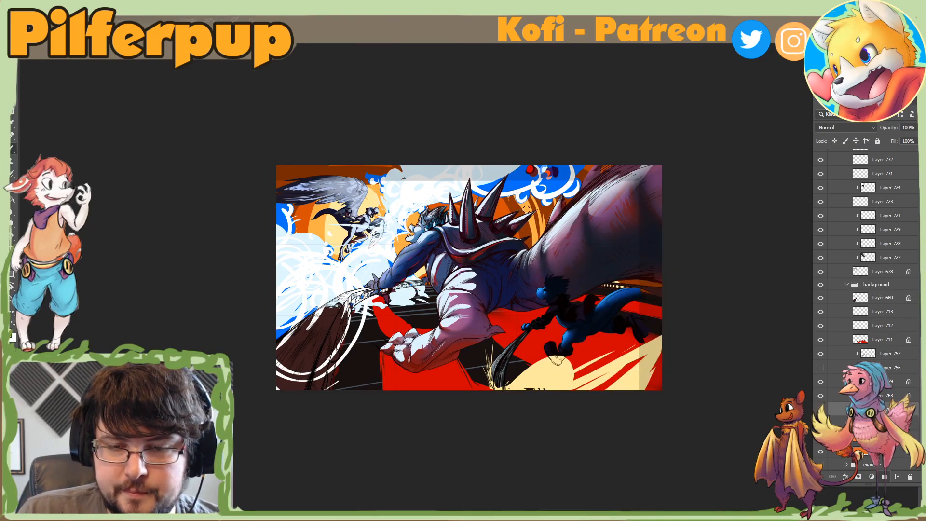
right_click(527, 210)
key("Return")
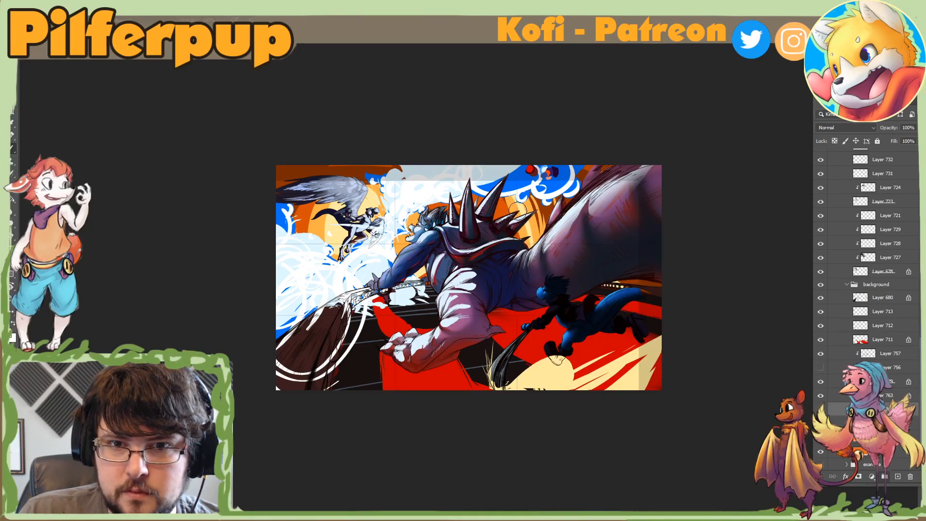
Step: Sample the sky colour beside the monster's spikes and paint fine streaks there with a 31 px Hard Round Pressure Size brush
left_click(520, 209, "alt")
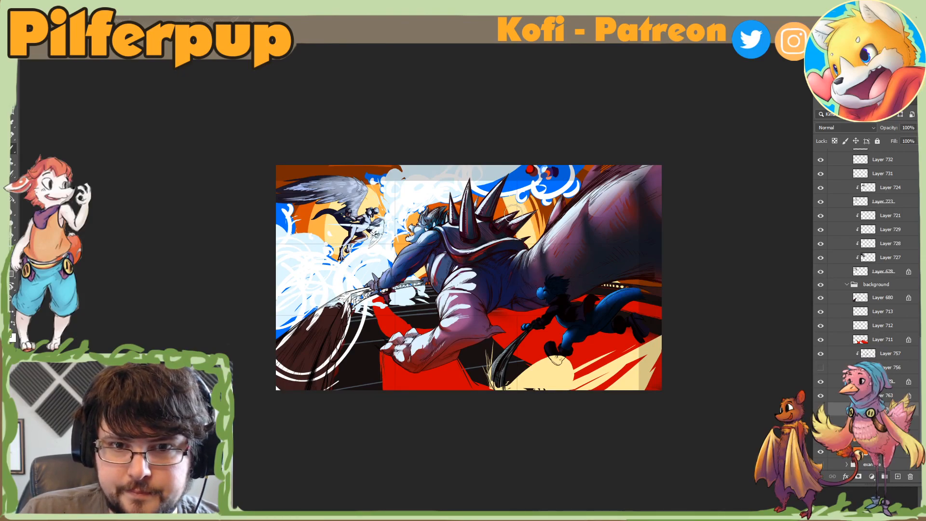
right_click(546, 225)
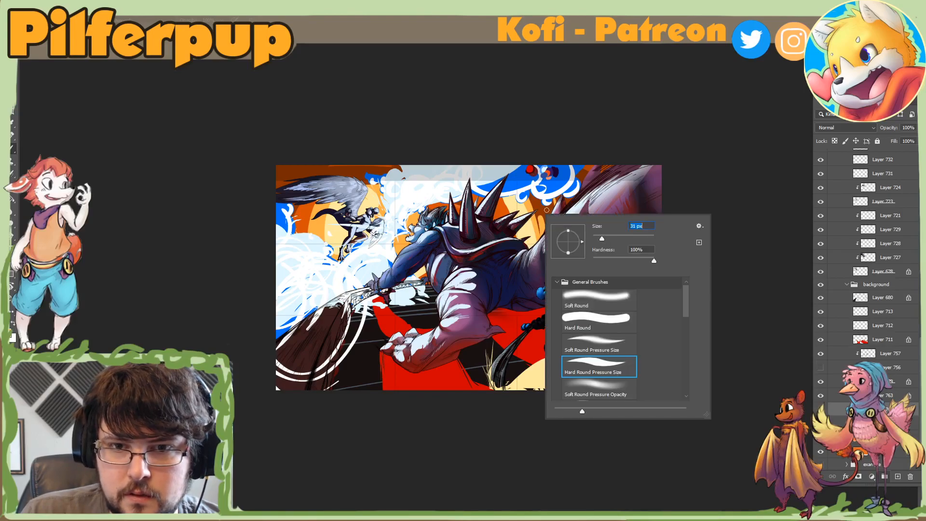
key("Return")
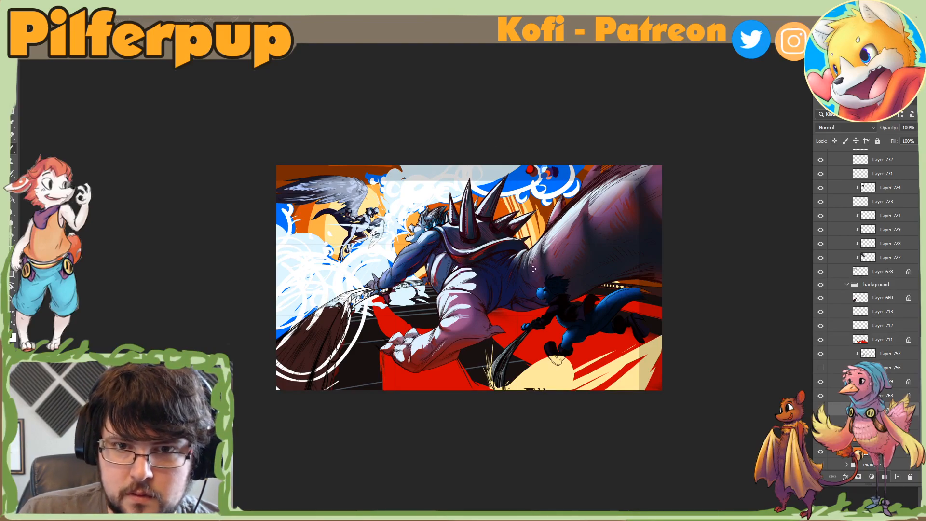
Step: Mirror the canvas back and paint sampled dark orange behind the small blue figure's tail, under the monster's leg
key("ctrl+shift+h")
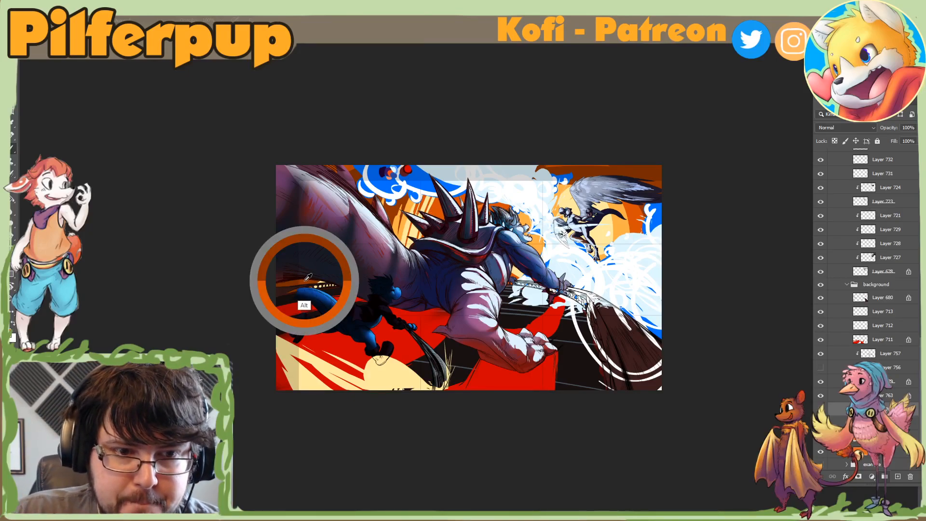
right_click(332, 285)
left_click(307, 284)
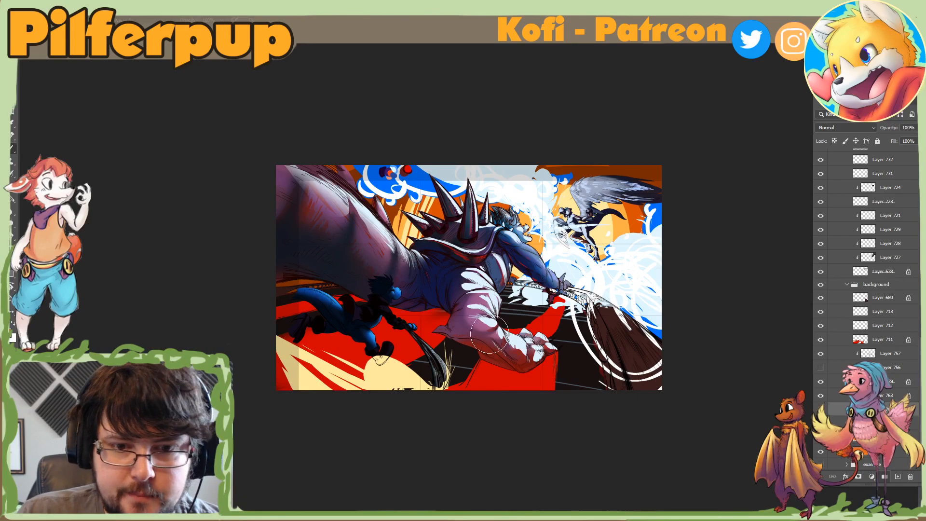
Step: Create a new layer above Layer 711 and make it a clipping mask
left_click(864, 344)
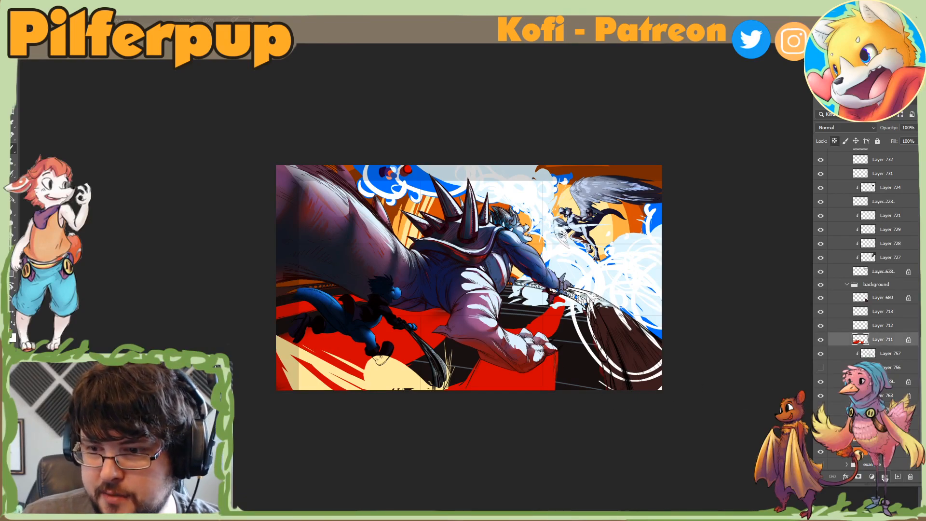
left_click(897, 477)
right_click(879, 339)
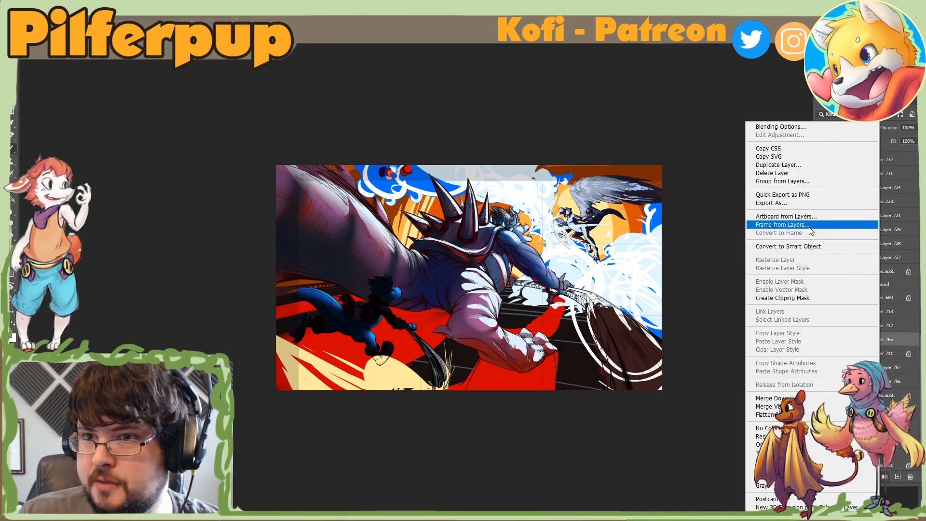
left_click(791, 298)
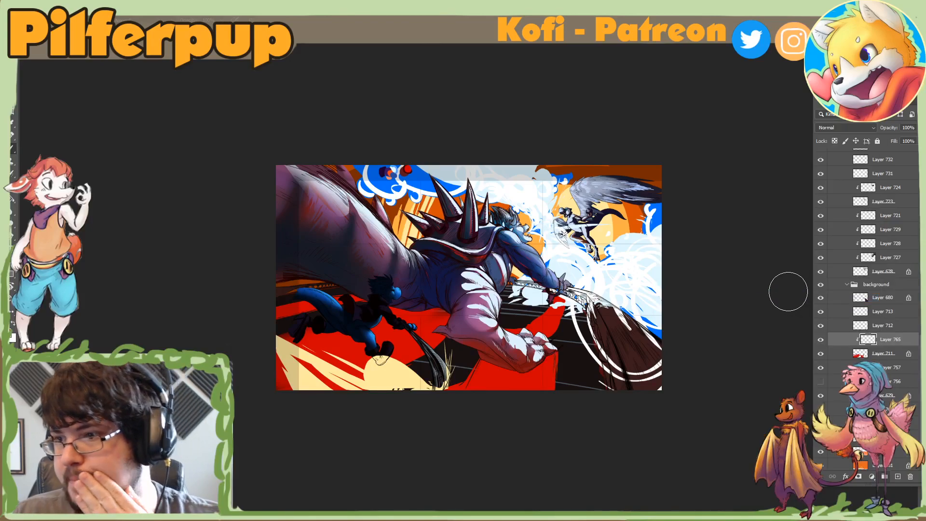
Step: Try a stroke over the red ground near the monster's fist with the Hard Round brush at 417 px, and undo it
key("r")
left_click_drag(524, 434, 591, 346)
left_click(532, 386, "alt")
key("r")
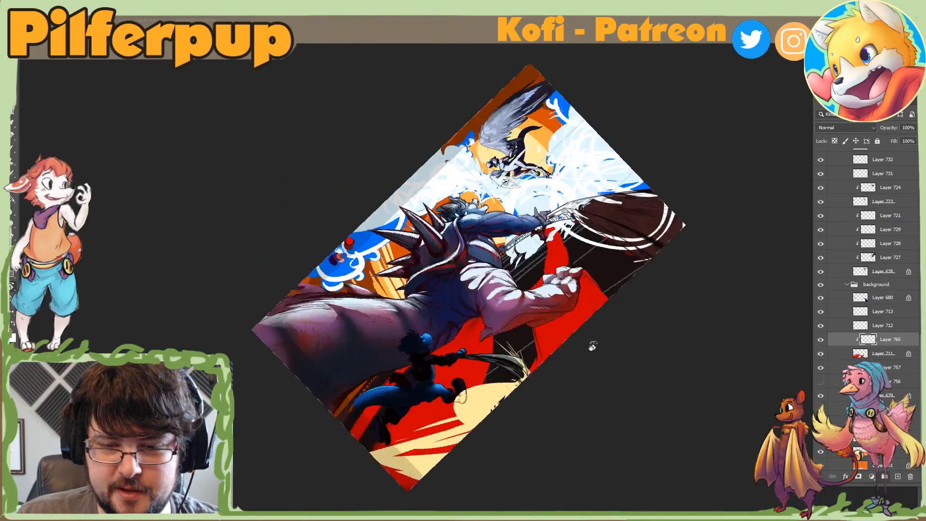
right_click(553, 327)
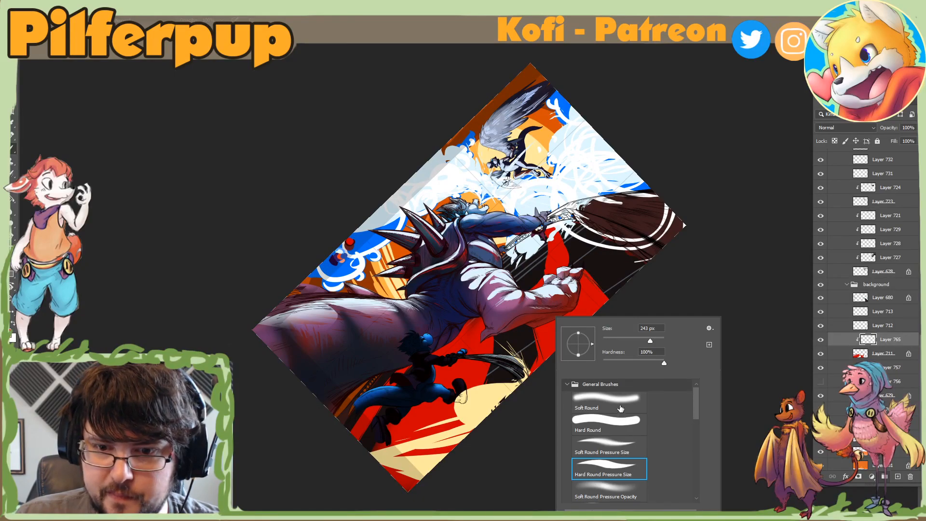
left_click(628, 417)
left_click_drag(650, 342, 655, 341)
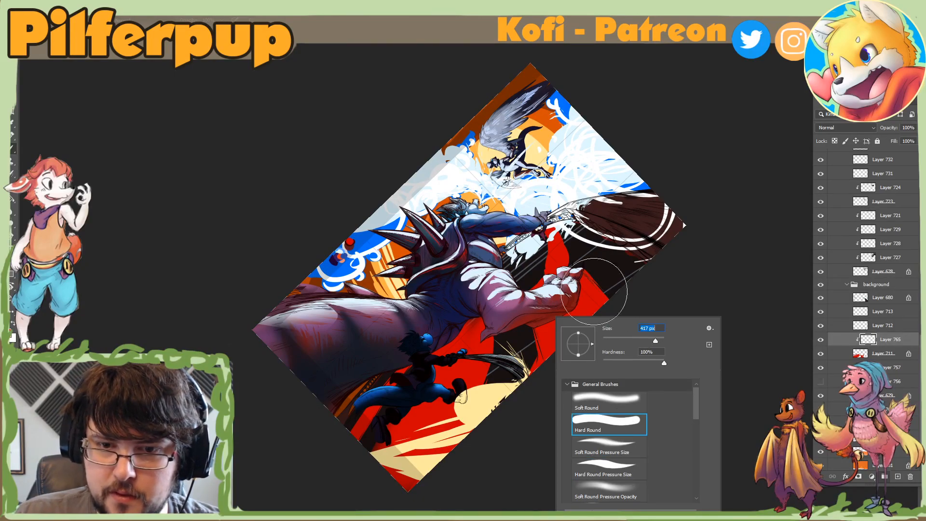
left_click_drag(576, 291, 621, 249)
key("ctrl+z")
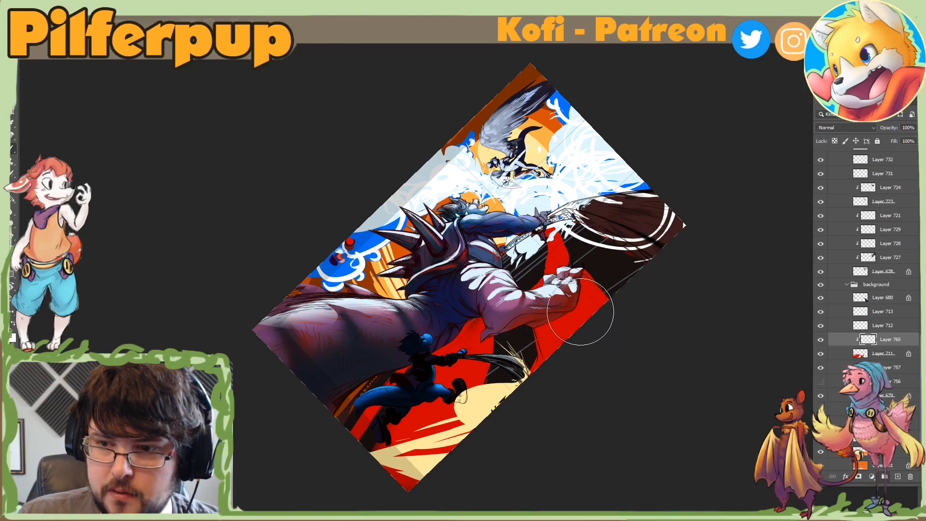
Step: Choose the Soft Round brush, try a stroke over the red ground beside the monster's fist, and undo it
right_click(572, 305)
left_click(638, 385)
left_click_drag(593, 302, 549, 346)
key("ctrl+z")
key("ctrl+z")
Step: Enlarge the Soft Round brush and set the foreground colour to dark red #4c1212
left_click(551, 232, "alt")
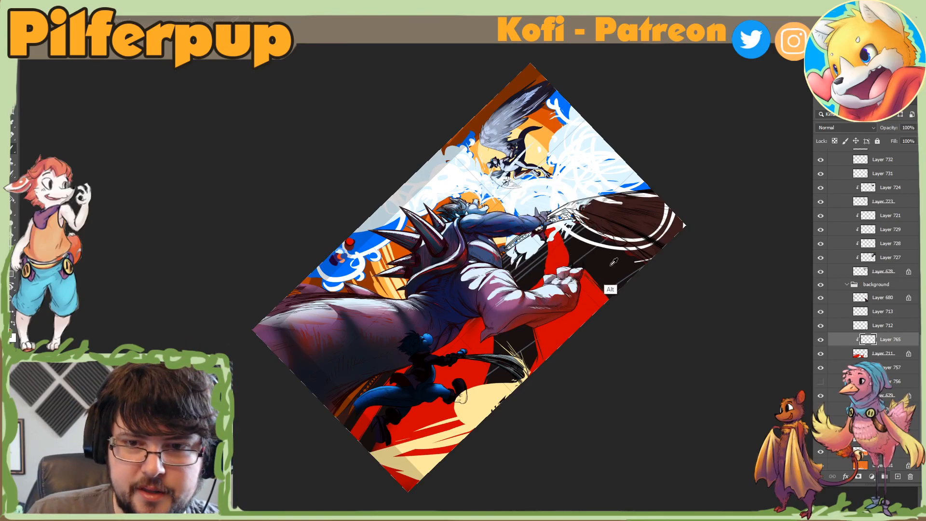
right_click(605, 242)
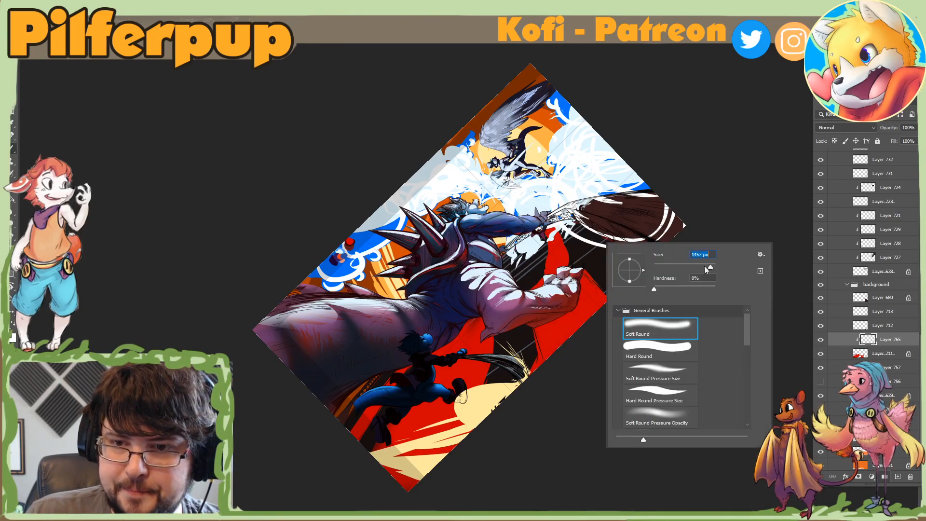
left_click(8, 334)
left_click(569, 328)
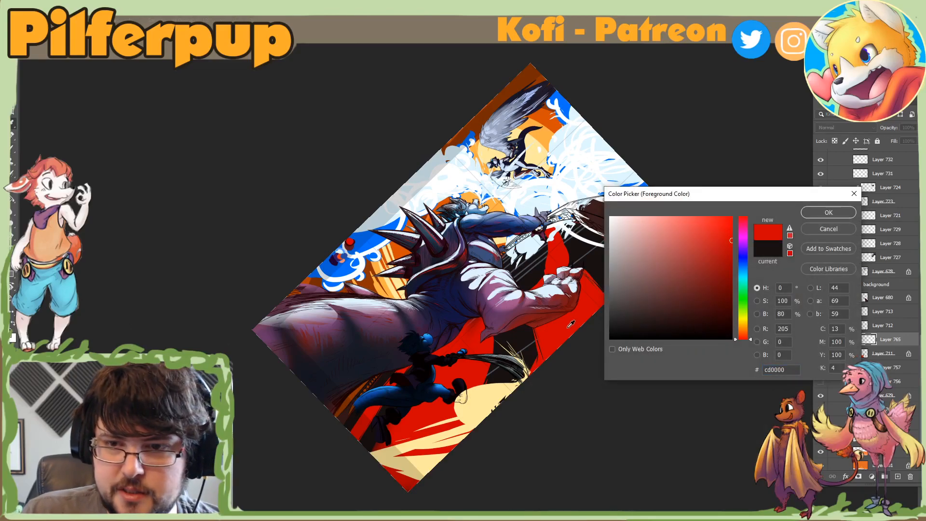
left_click(677, 299)
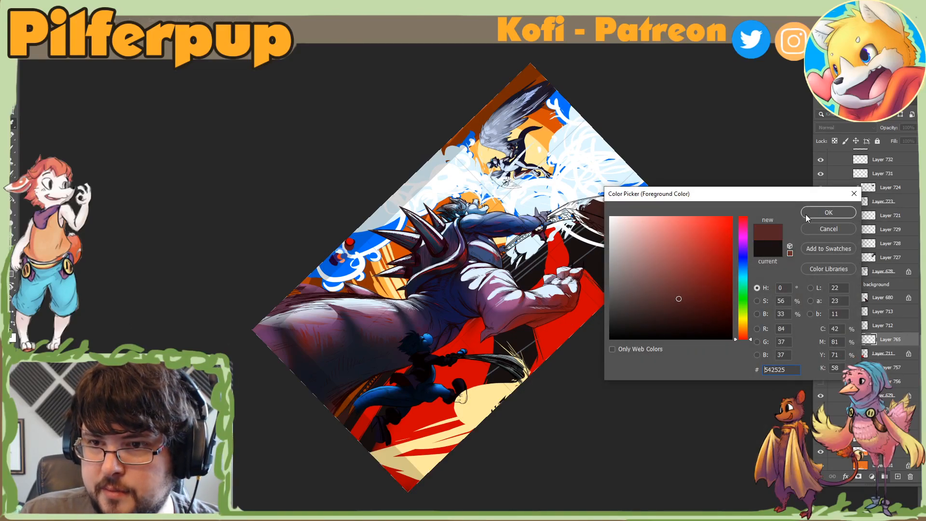
left_click(705, 302)
left_click(815, 216)
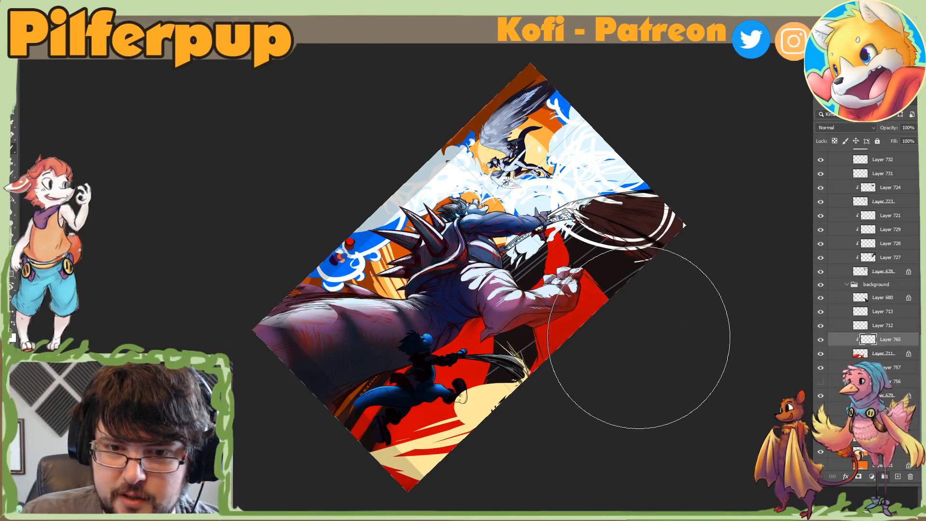
Step: Paint broad soft dark red strokes over the red ground from the monster's fist to the area below the blue figure
mouse_move(611, 367)
left_mouse_down()
mouse_move(502, 417)
mouse_move(476, 417)
mouse_move(400, 488)
left_mouse_up()
left_click_drag(608, 333, 372, 515)
left_click_drag(647, 314, 418, 460)
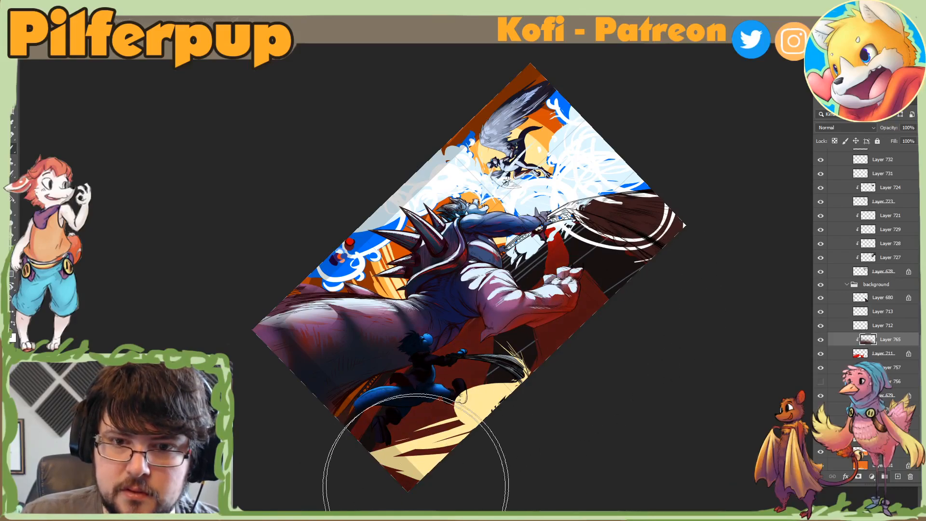
mouse_move(627, 331)
left_mouse_down()
mouse_move(418, 473)
mouse_move(409, 455)
left_mouse_up()
left_click_drag(441, 425, 370, 453)
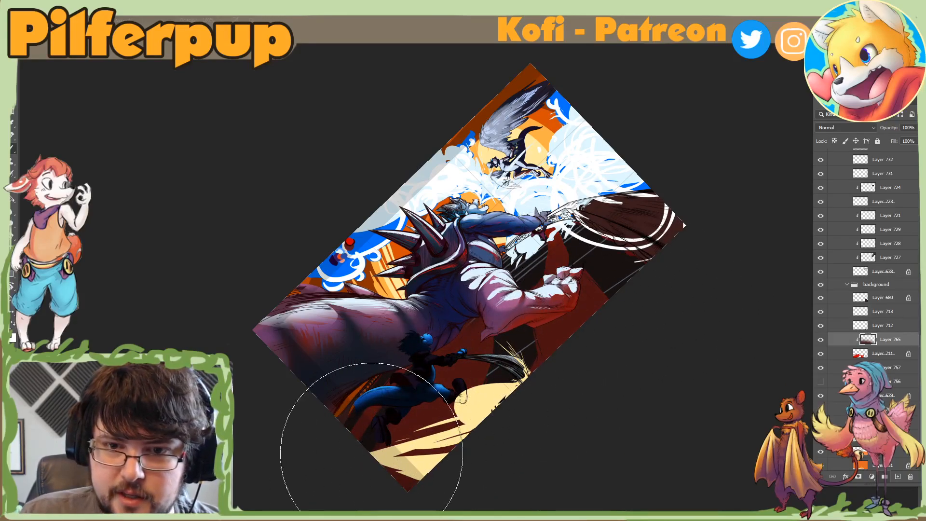
Step: Set the foreground colour to bright red #e30000 and choose the Hard Round Pressure Size brush
left_click(12, 329)
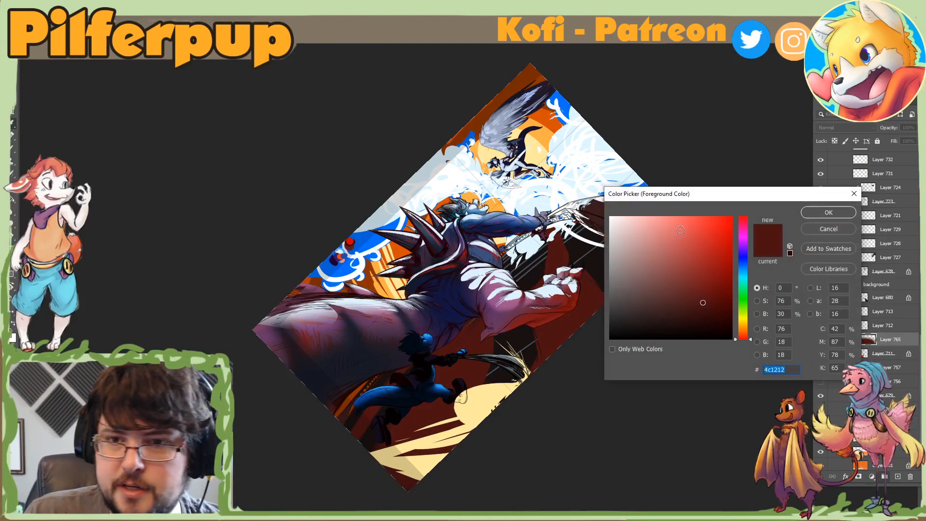
mouse_move(702, 224)
left_mouse_down()
mouse_move(712, 212)
mouse_move(737, 214)
mouse_move(729, 228)
left_mouse_up()
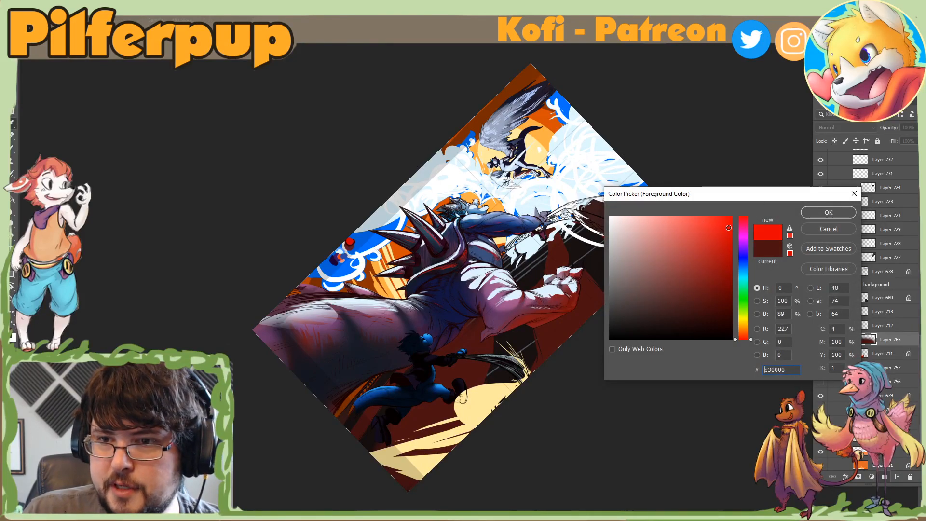
left_click(826, 213)
right_click(565, 191)
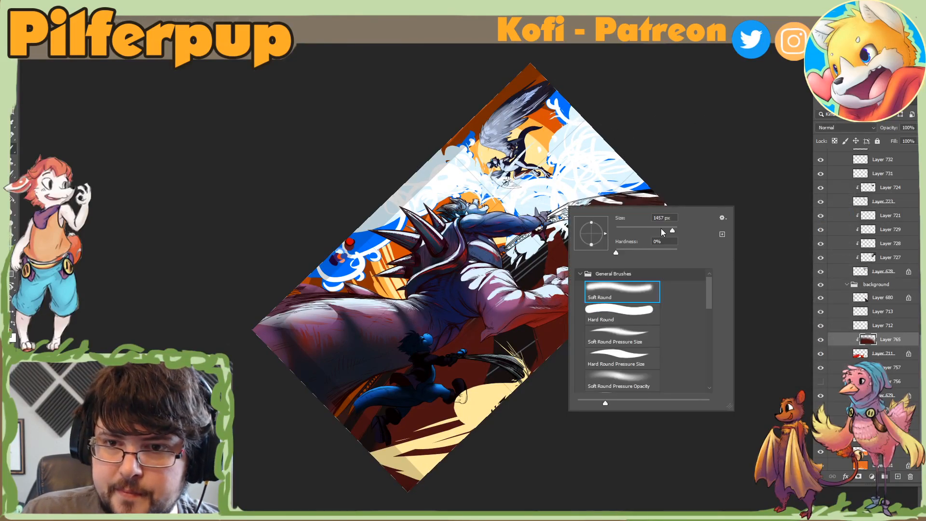
key("Escape")
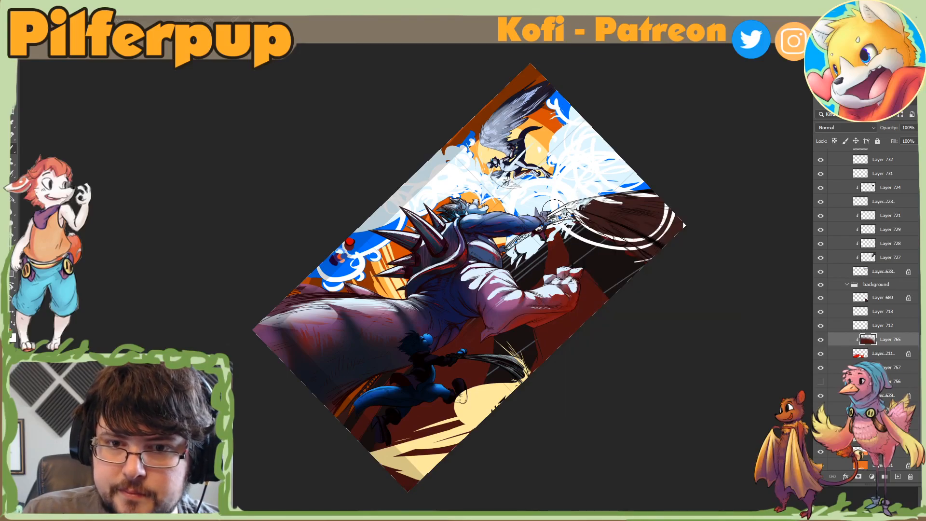
right_click(563, 208)
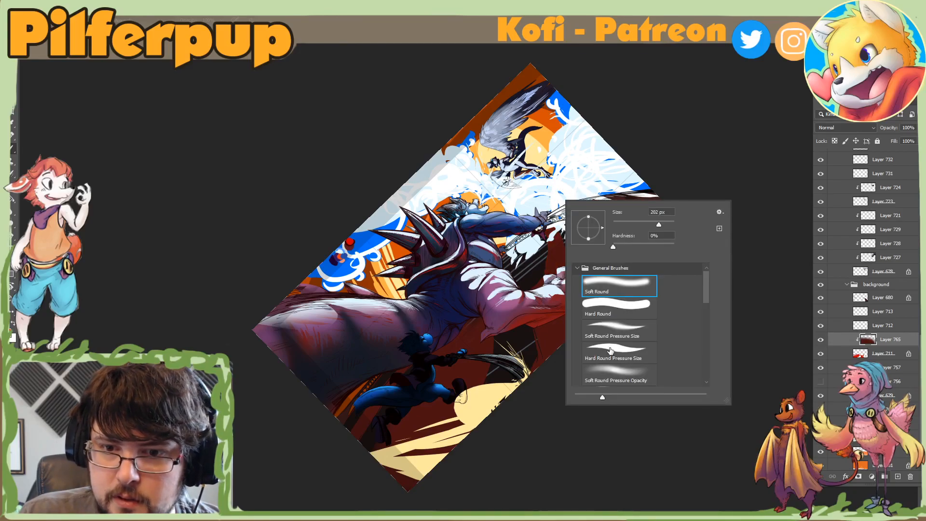
left_click(611, 351)
key("Return")
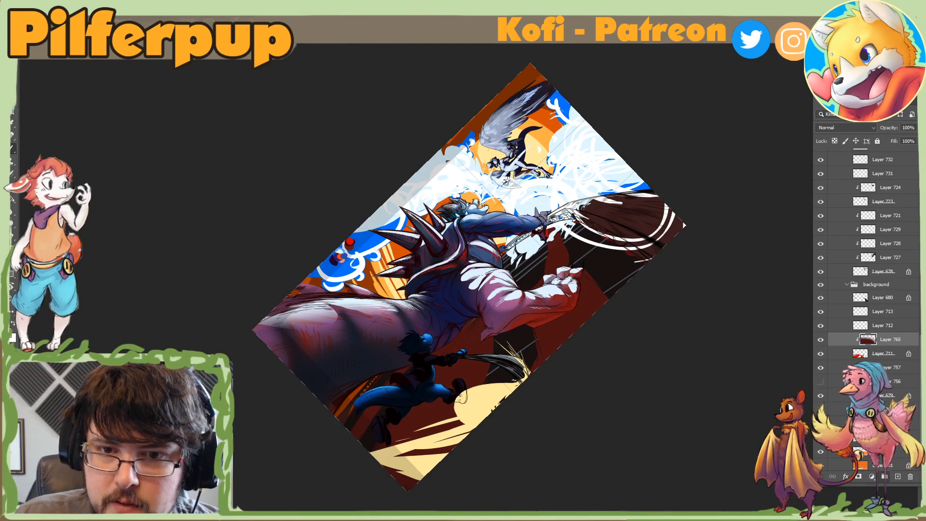
key("Escape")
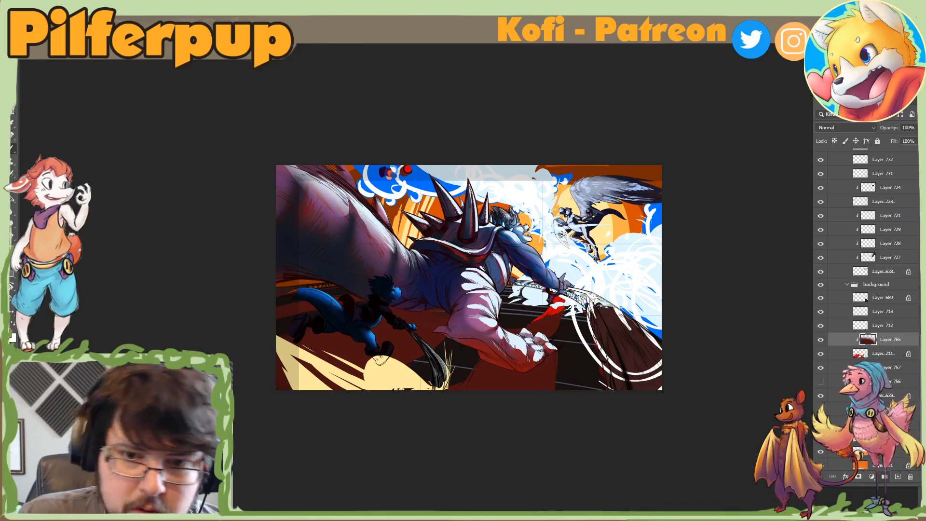
Step: Choose the Hard Round brush and paint bright red on the ground strip below the monster's weapon hand, undoing the trial strokes
mouse_move(569, 309)
left_mouse_down()
mouse_move(563, 320)
mouse_move(566, 313)
left_mouse_up()
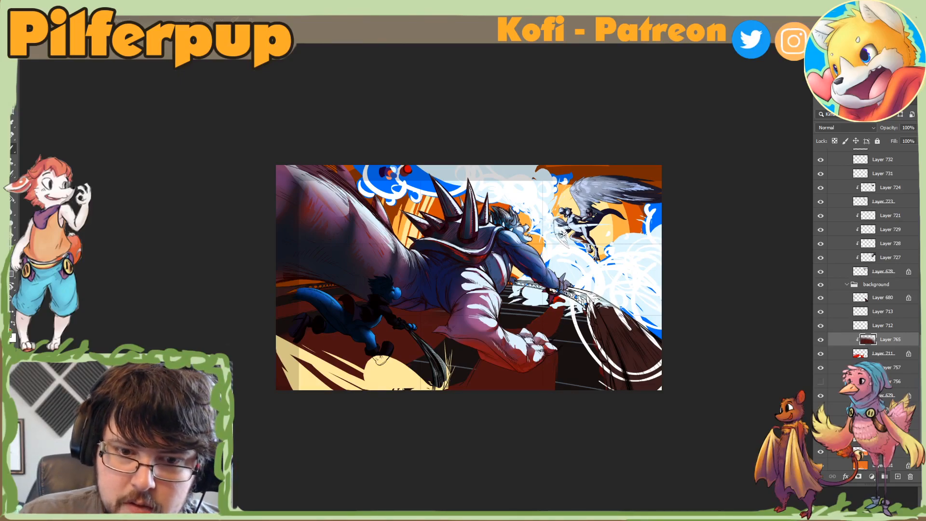
right_click(565, 295)
key("Return")
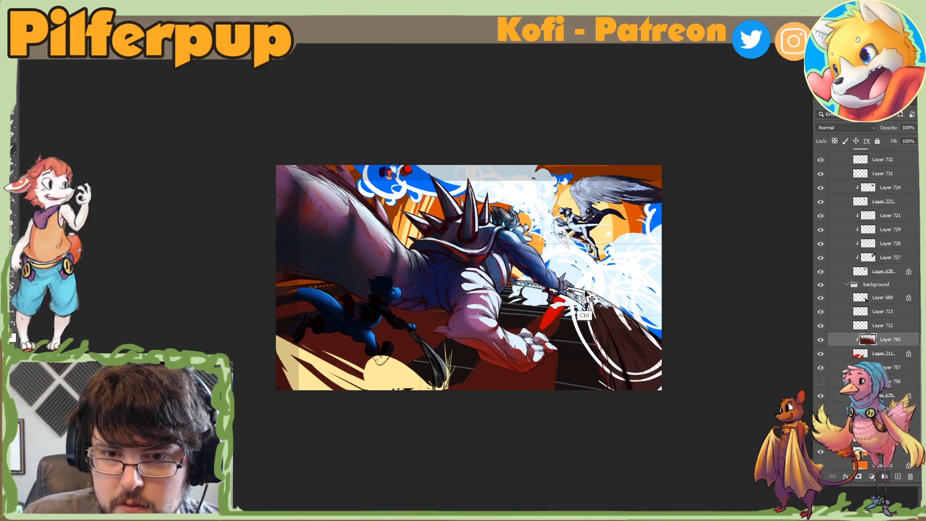
right_click(581, 300)
left_click(653, 408)
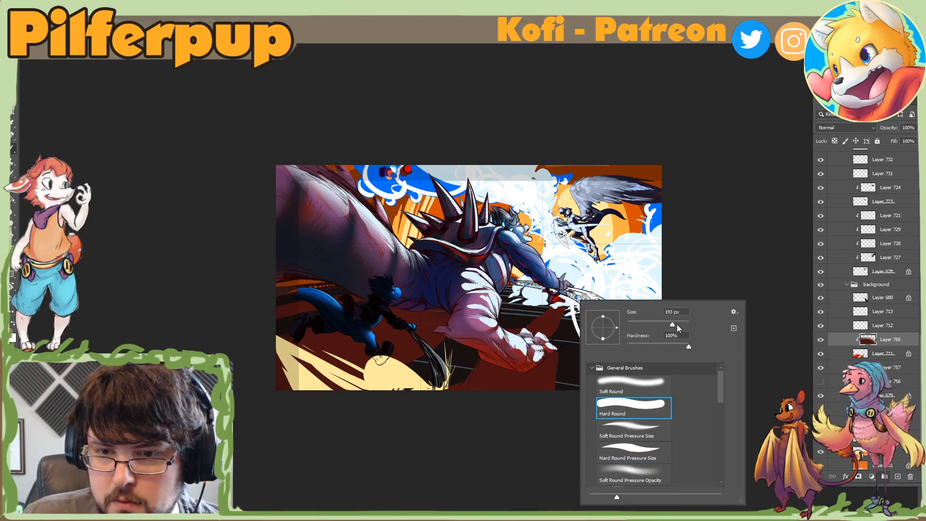
key("Return")
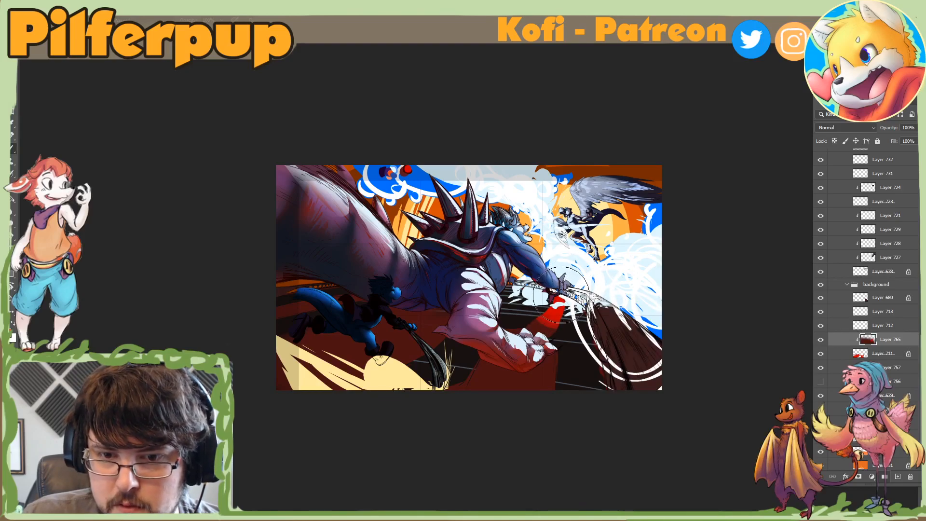
key("ctrl+z")
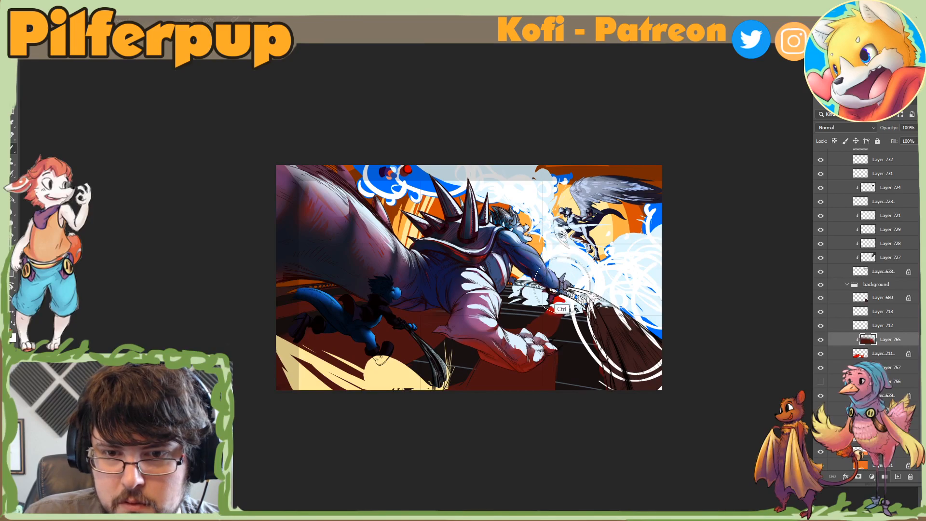
left_click_drag(563, 284, 553, 305)
Step: Lasso the ground below the monster's fist, paint inside it with bright red using the Hard Round brush, and clear the selection
key("l")
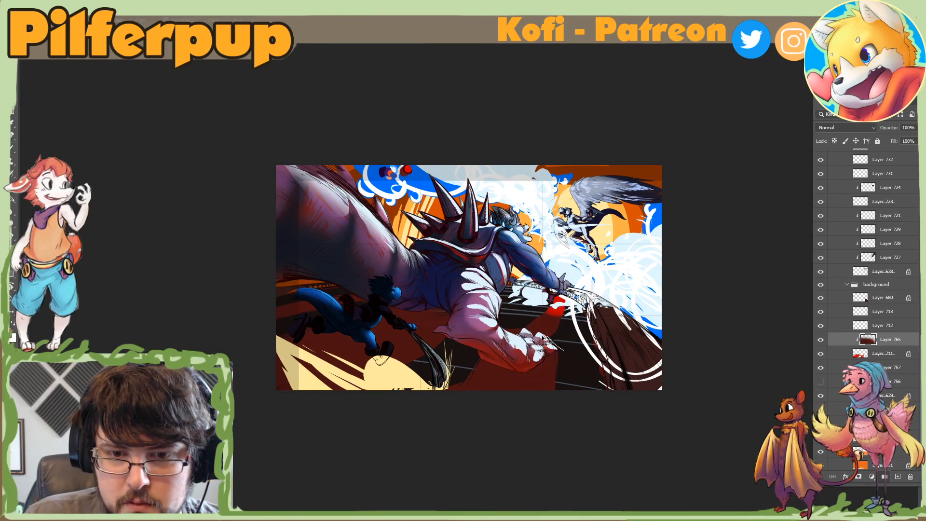
key("ctrl+z")
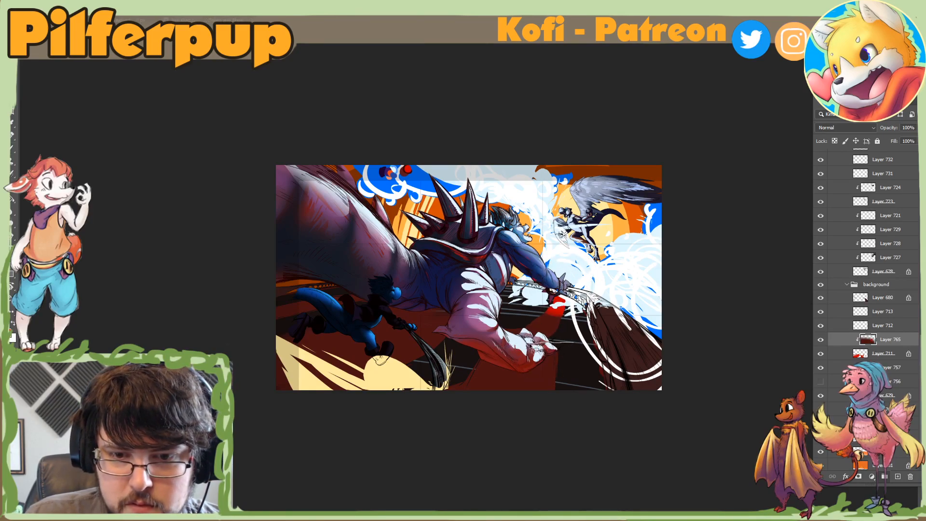
mouse_move(441, 360)
left_mouse_down()
mouse_move(549, 453)
mouse_move(623, 343)
mouse_move(666, 333)
left_mouse_up()
key("b")
right_click(553, 314)
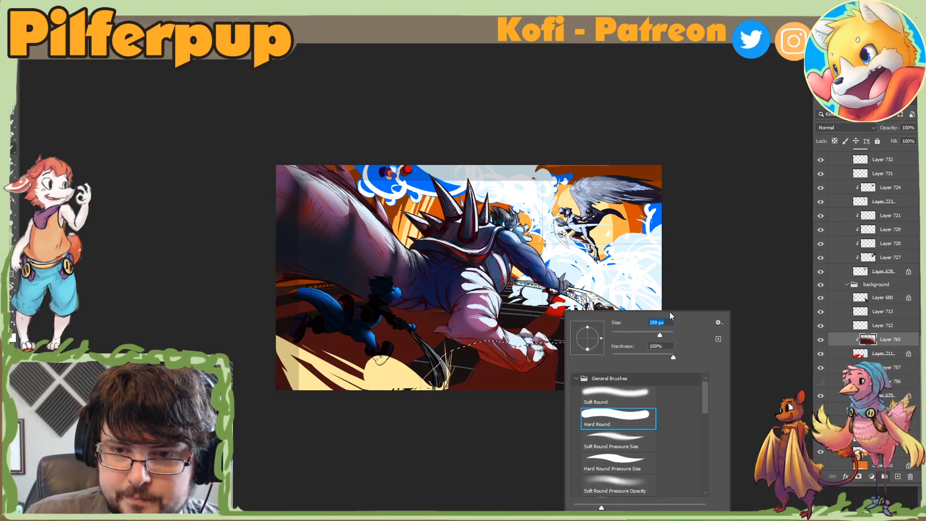
mouse_move(540, 311)
left_mouse_down()
mouse_move(503, 351)
mouse_move(532, 354)
mouse_move(492, 363)
left_mouse_up()
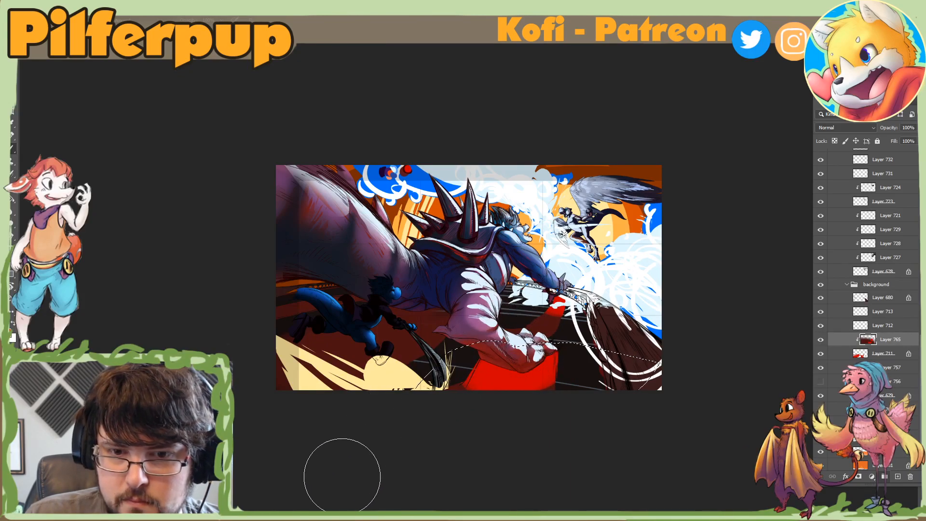
key("ctrl+d")
Step: Lasso the ground between the monster's arm and the blue figure, and try covering all the surrounding ground in bright red
key("l")
key("ctrl+shift+h")
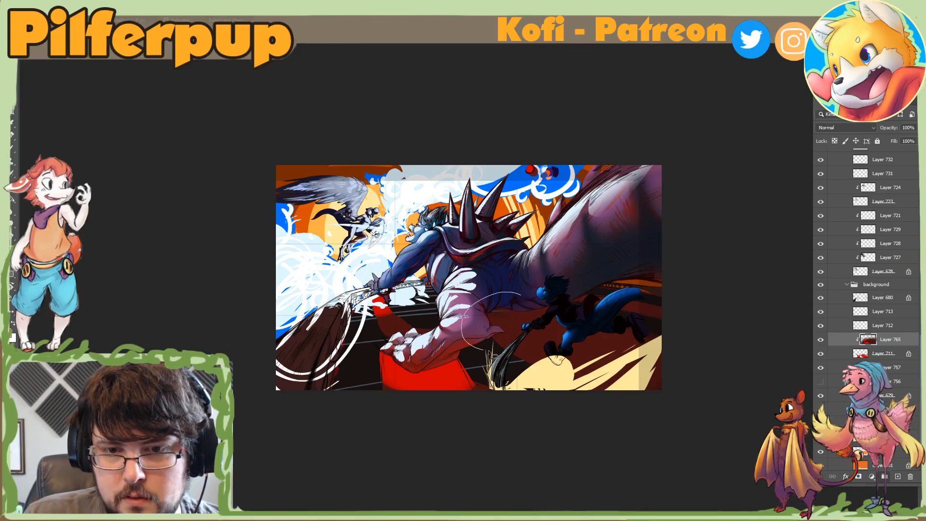
mouse_move(489, 352)
left_mouse_down()
mouse_move(621, 312)
mouse_move(505, 299)
mouse_move(559, 316)
left_mouse_up()
key("b")
key("l")
left_click(599, 381)
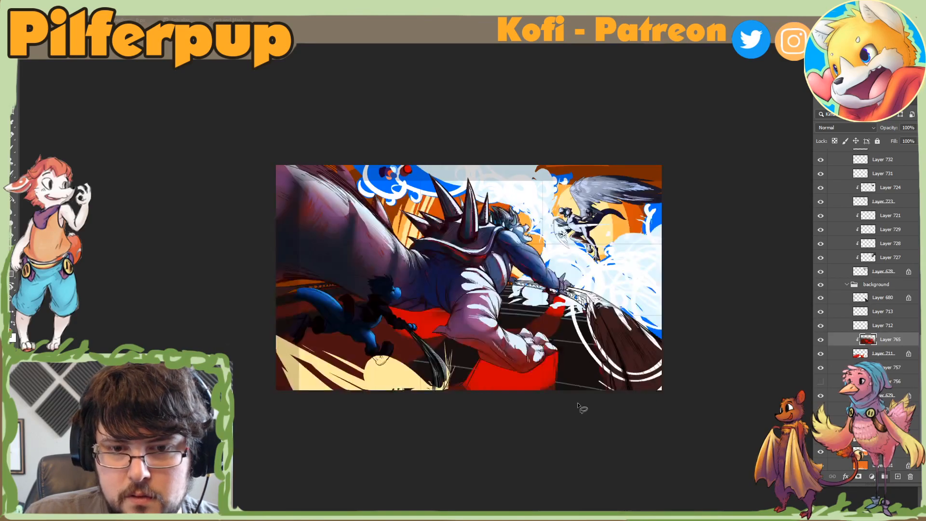
key("b")
mouse_move(464, 330)
left_mouse_down()
mouse_move(387, 361)
mouse_move(324, 310)
left_mouse_up()
left_click_drag(541, 284, 596, 303)
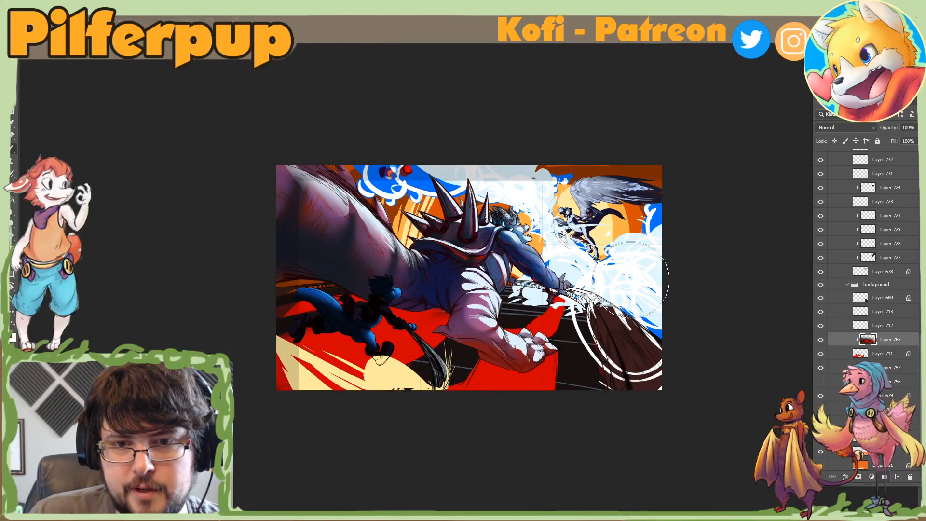
Step: Undo the bright red strokes around the blue figure and compare the ground with Layer 765 hidden and shown
key("ctrl+z")
key("ctrl+z")
key("ctrl+z")
key("ctrl+z")
key("ctrl+z")
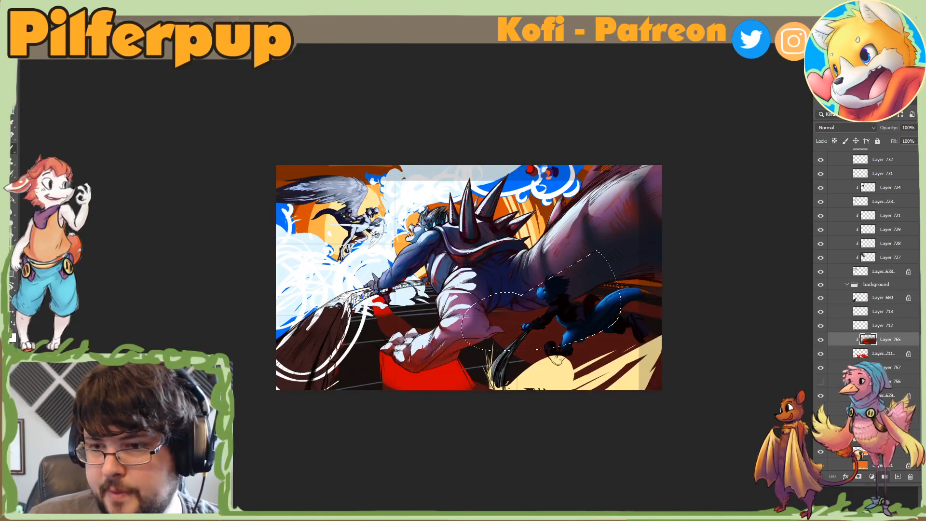
left_click(822, 340)
key("ctrl+shift+z")
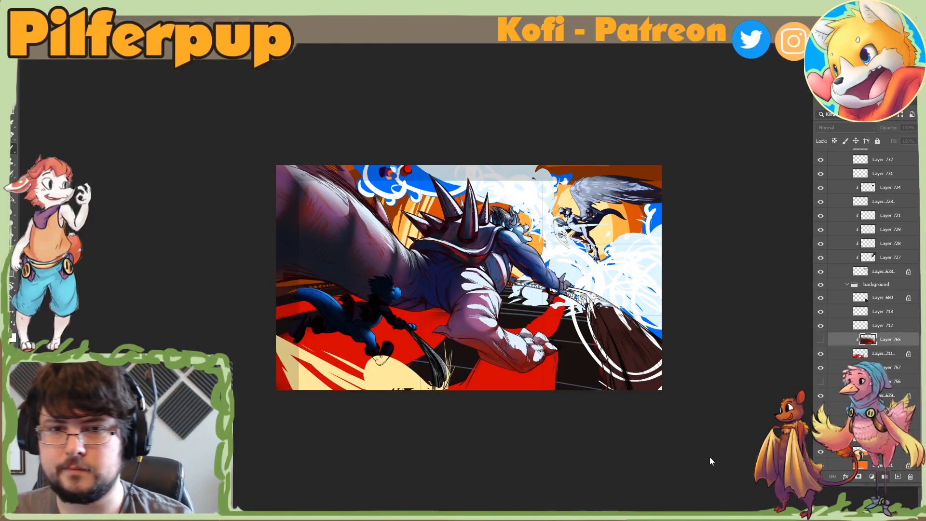
key("ctrl+z")
key("ctrl+z")
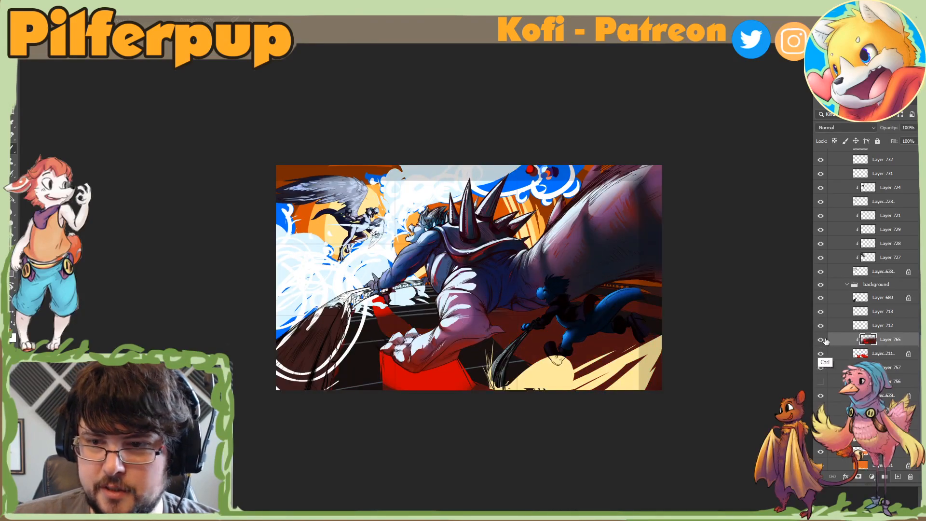
Step: Choose the Hard Round brush, try a stroke over the bright red ground below the monster's fist, and undo it
right_click(500, 359)
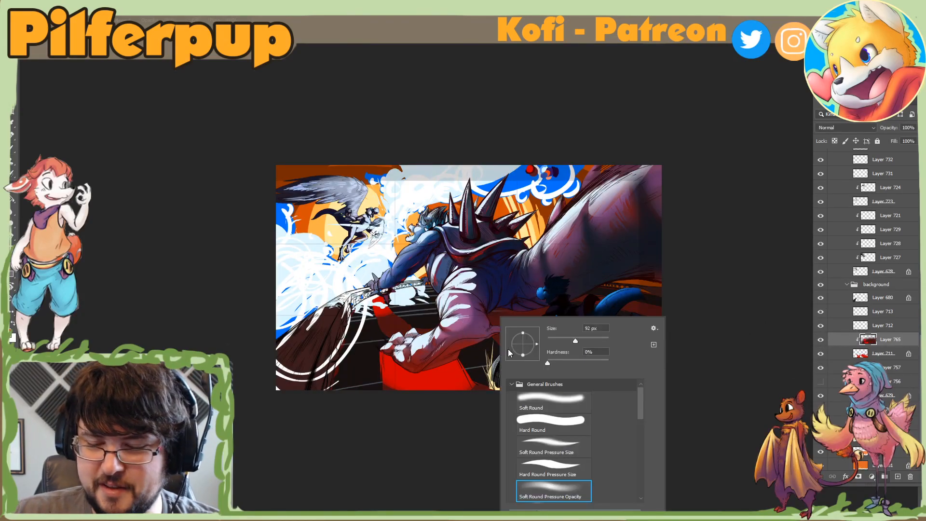
left_click(570, 416)
mouse_move(395, 324)
left_mouse_down()
mouse_move(368, 301)
mouse_move(575, 348)
mouse_move(517, 404)
left_mouse_up()
key("b")
left_click(621, 344, "alt")
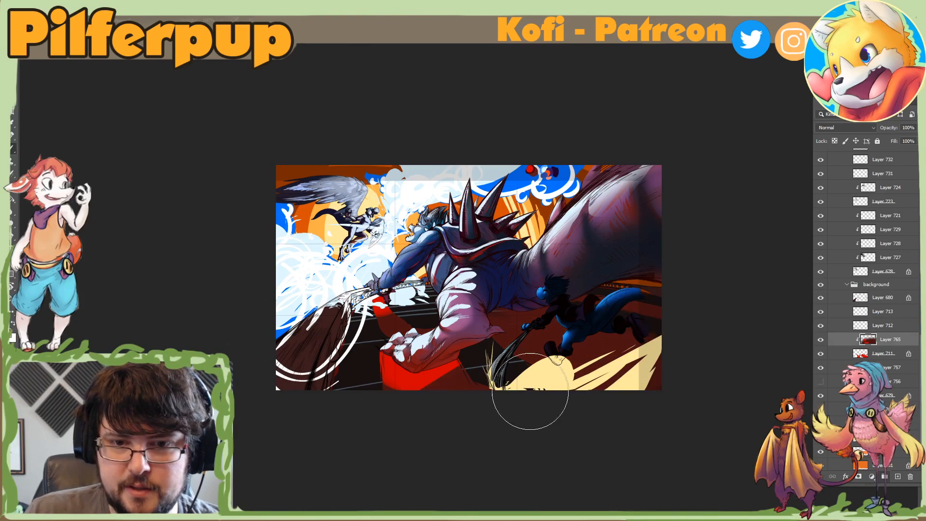
key("ctrl+z")
Step: Cover the ground on Layer 765 in bright red and brush dark red from the blue figure to the monster's fist
key("r")
mouse_move(407, 387)
left_mouse_down()
mouse_move(437, 399)
mouse_move(553, 370)
left_mouse_up()
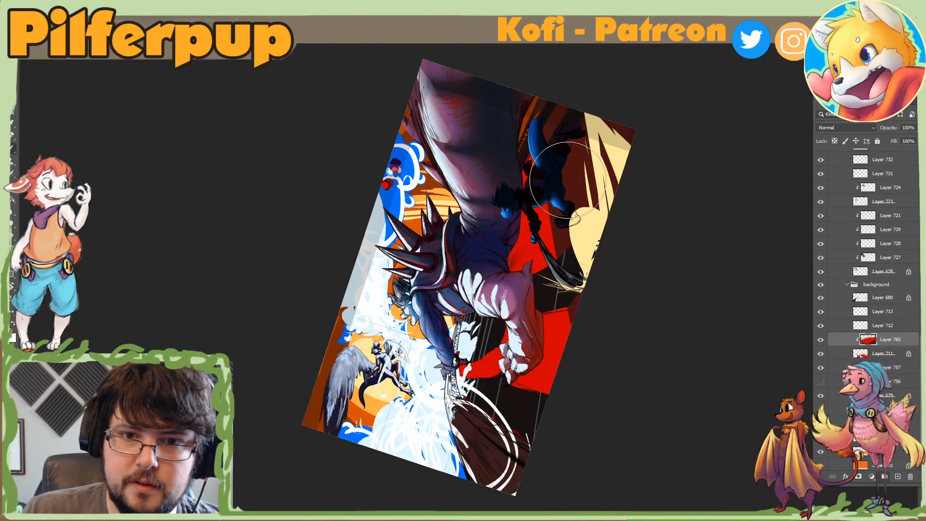
left_click_drag(551, 138, 570, 347)
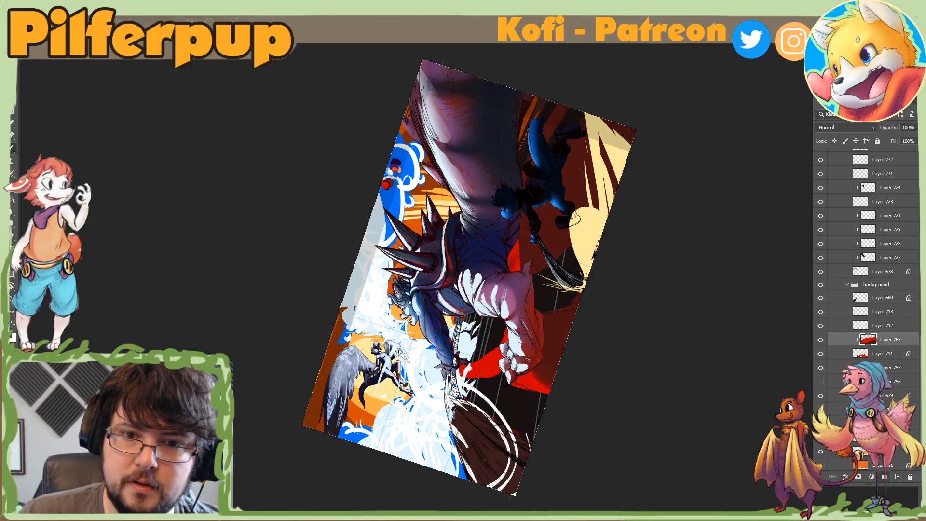
Step: Try covering the whole ground with sampled bright blue, compare it in the mirrored view, and undo back to the bright red ground
key("Escape")
key("r")
left_click_drag(636, 479, 642, 370)
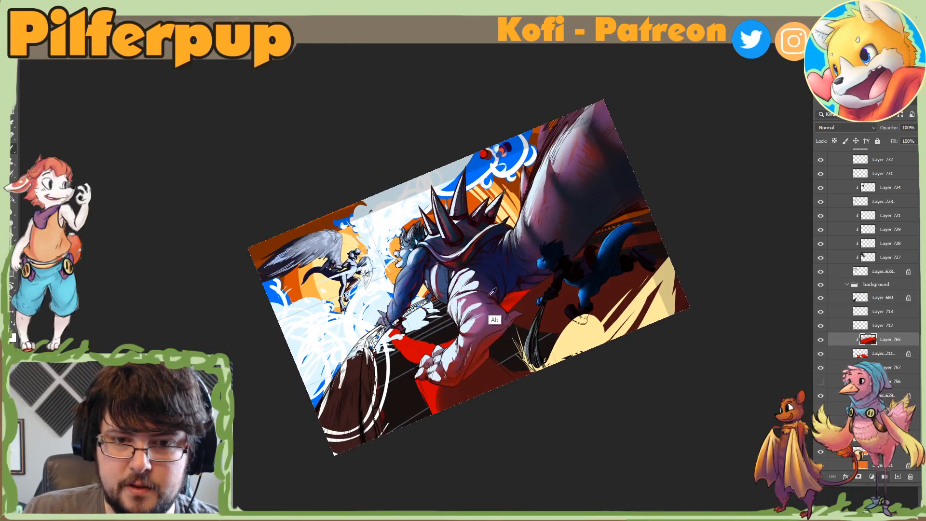
left_click(381, 282, "alt")
mouse_move(512, 289)
left_mouse_down()
mouse_move(482, 367)
mouse_move(672, 196)
mouse_move(554, 403)
left_mouse_up()
key("ctrl+h")
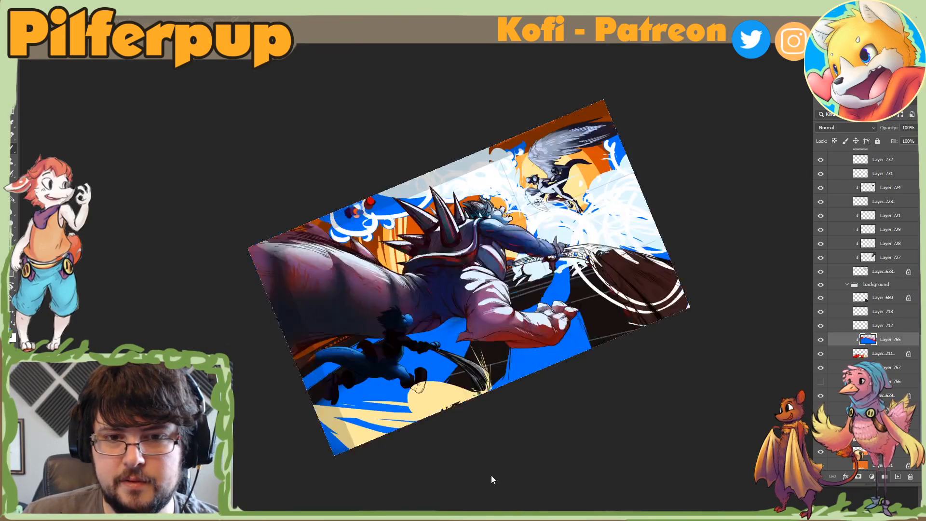
key("Escape")
key("ctrl+h")
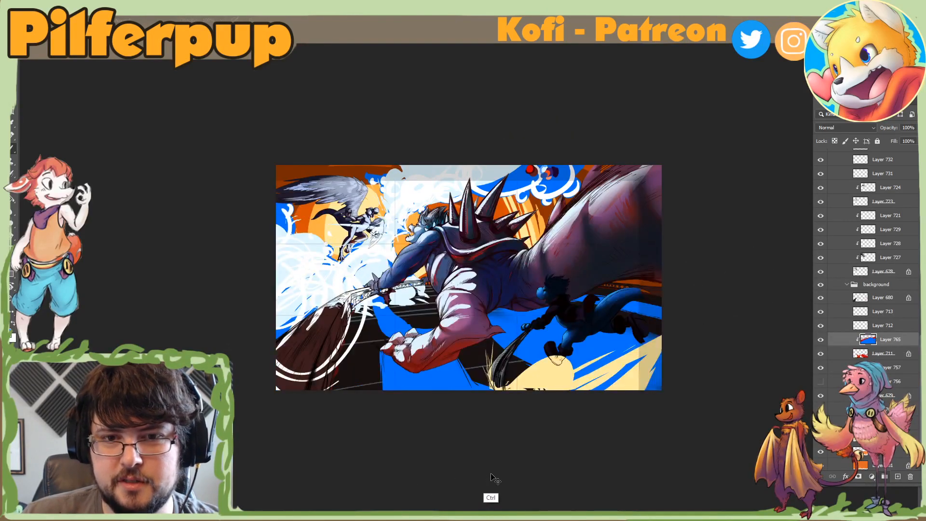
key("ctrl+z")
key("ctrl+z")
key("ctrl+z")
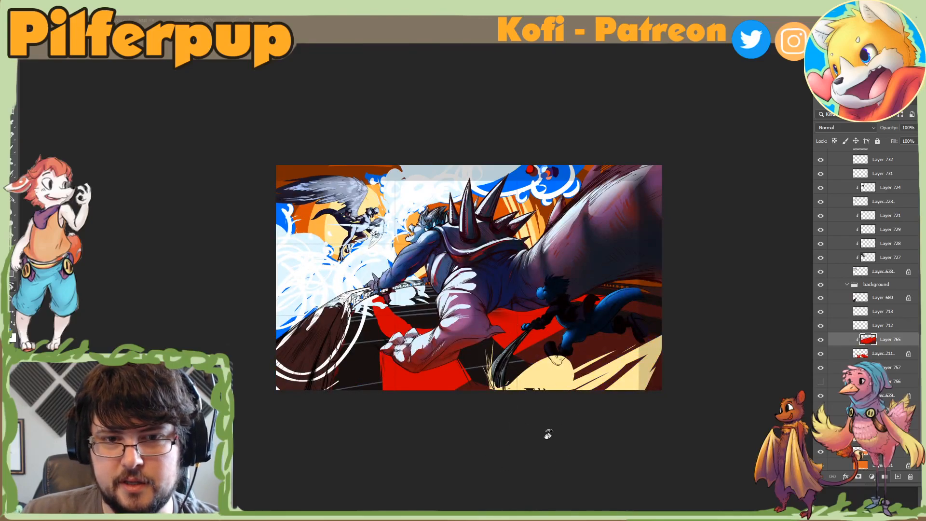
Step: Choose the Soft Round brush at 480 px and set the foreground colour to a very dark red
left_click_drag(548, 433, 544, 289)
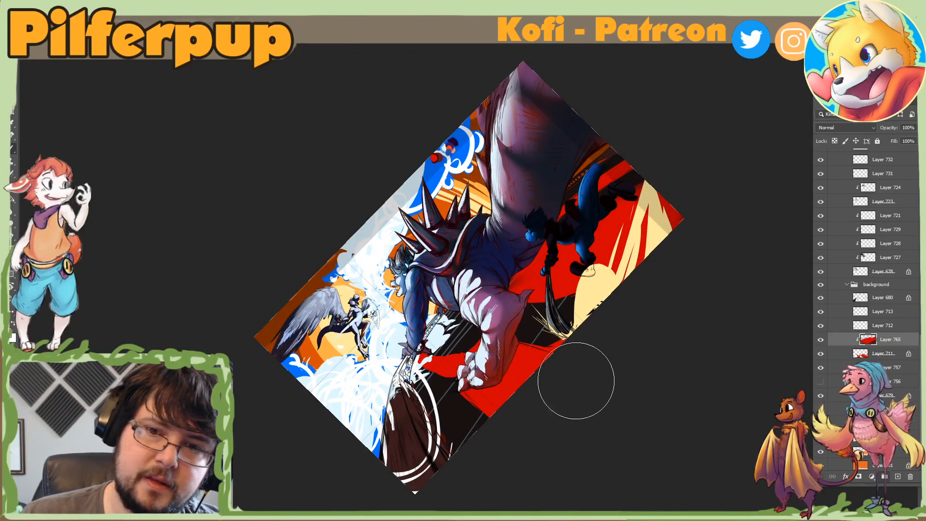
right_click(573, 288)
left_click(648, 376)
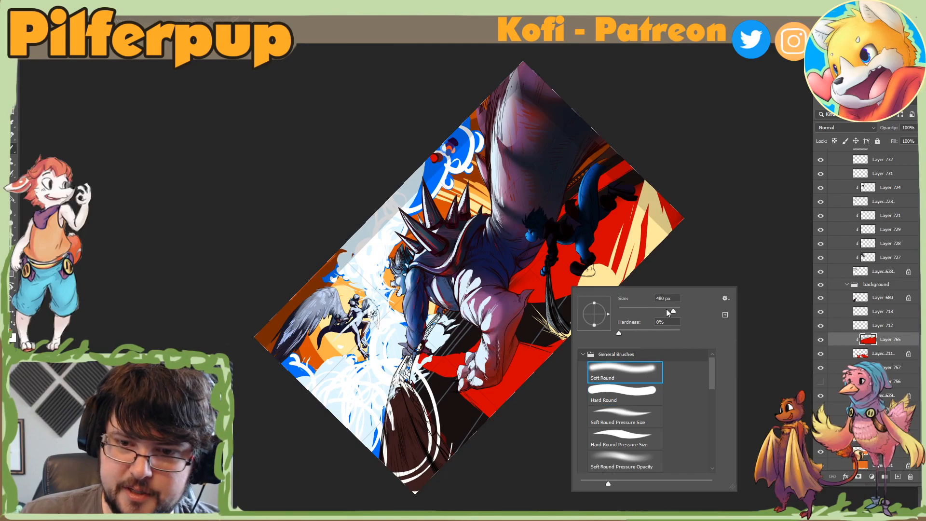
left_click(10, 338)
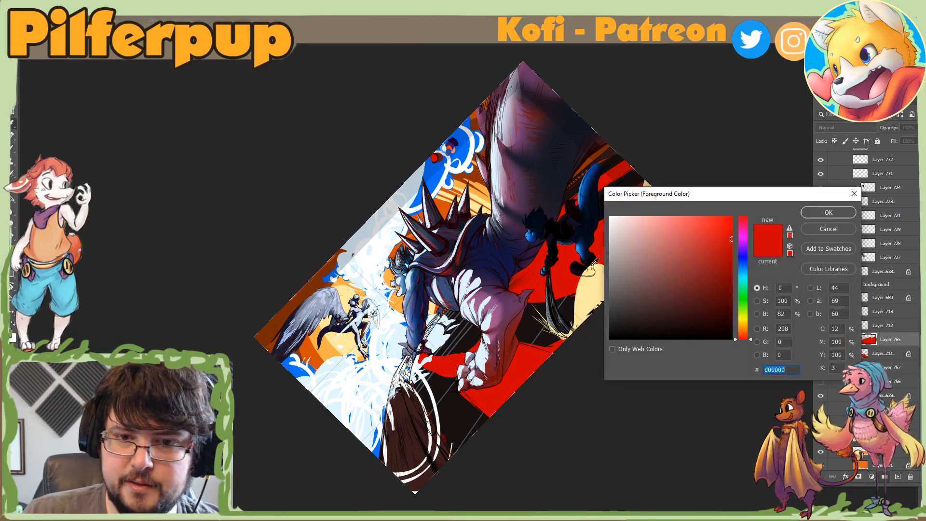
left_click(650, 327)
left_click(835, 213)
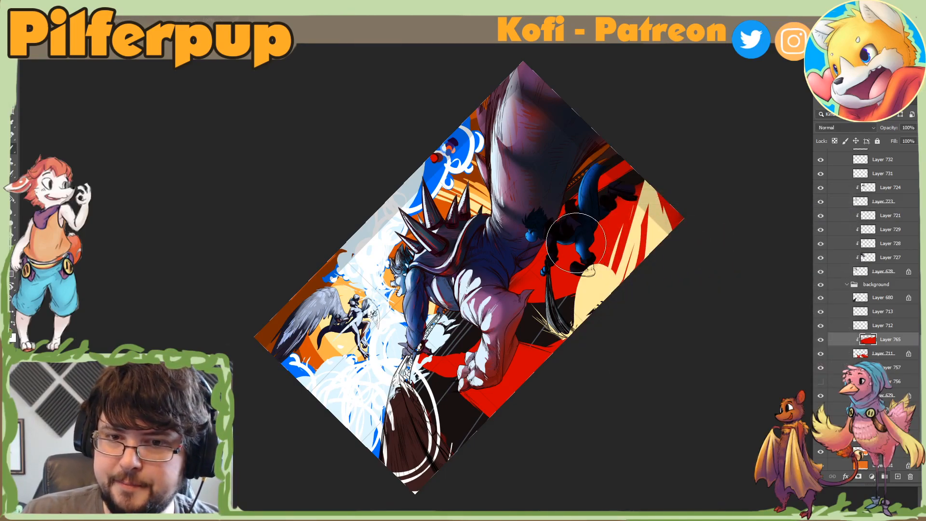
Step: Enlarge the Soft Round brush to 3228 px and shade the red ground on Layer 765 with very dark red
right_click(684, 262)
key("Escape")
left_click_drag(677, 324, 673, 316)
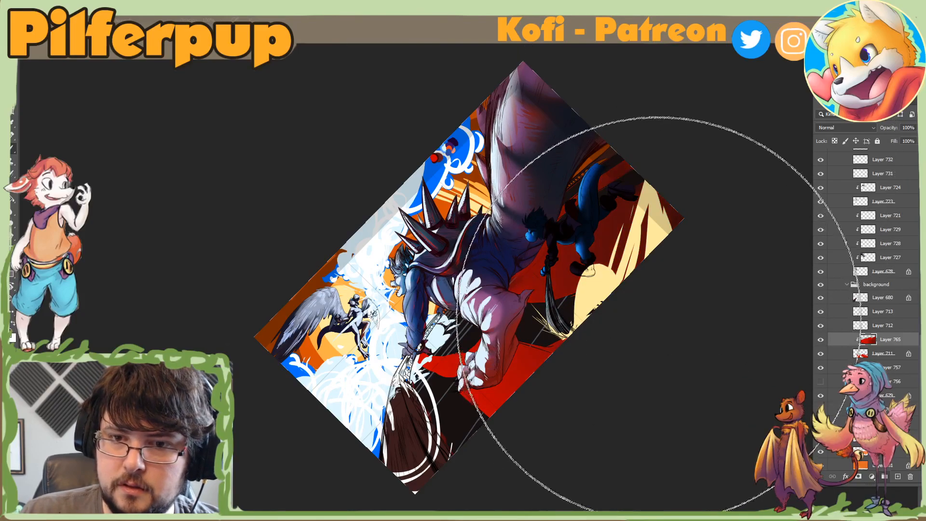
key("ctrl+z")
left_click_drag(735, 316, 714, 343)
key("ctrl+minus")
key("ctrl+minus")
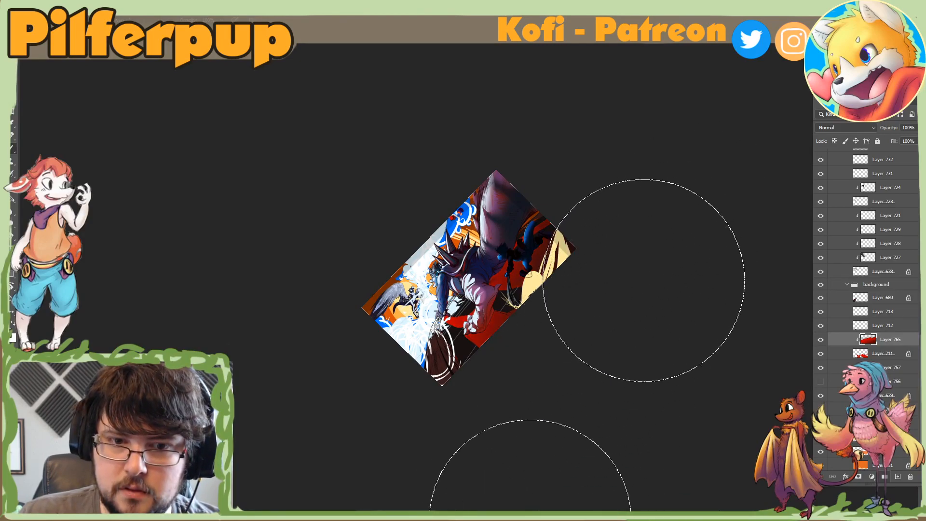
Step: Set the foreground colour to pure red (ff0000) and reduce the Soft Round brush size
left_click(452, 320, "alt")
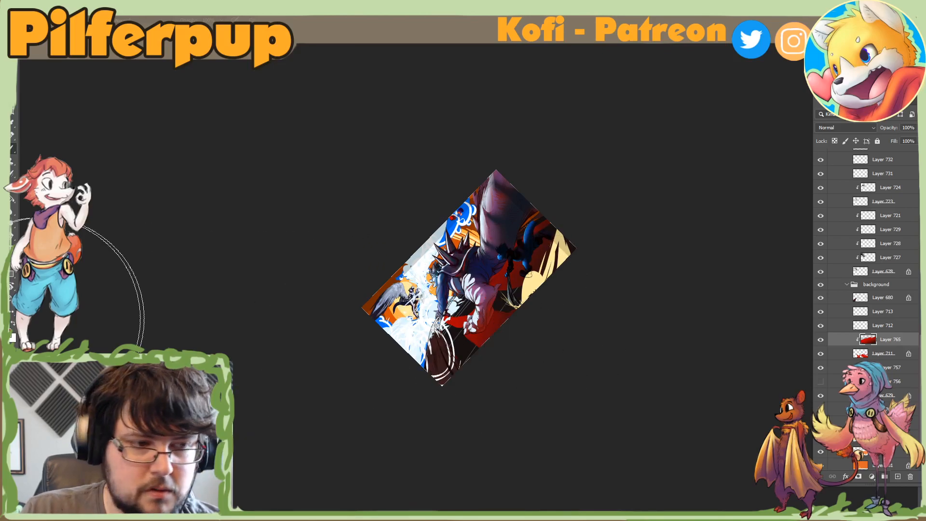
left_click(12, 332)
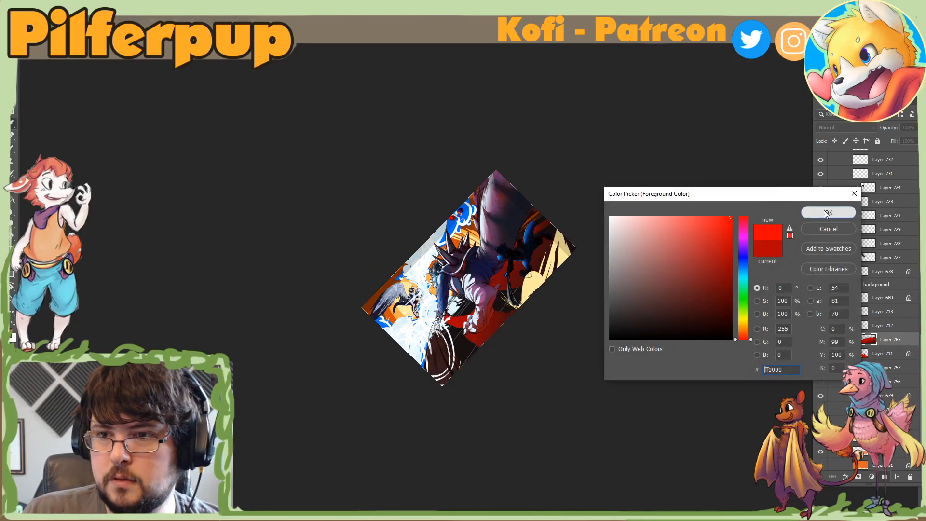
left_click(828, 213)
right_click(468, 280)
right_click(476, 280)
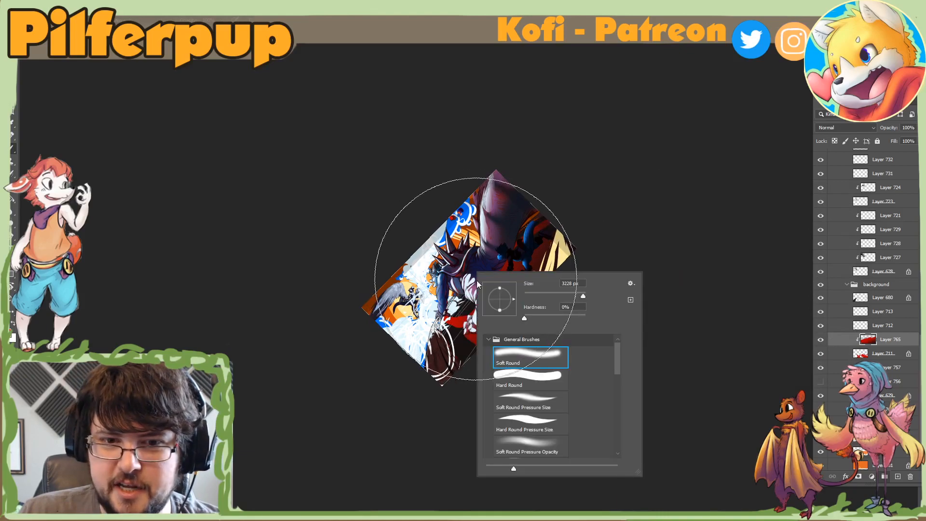
left_click(407, 403)
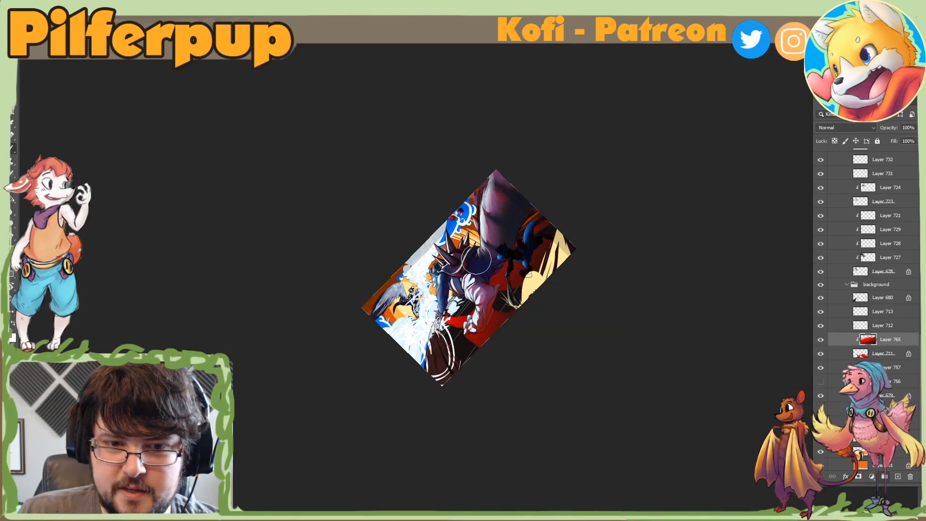
right_click(504, 267)
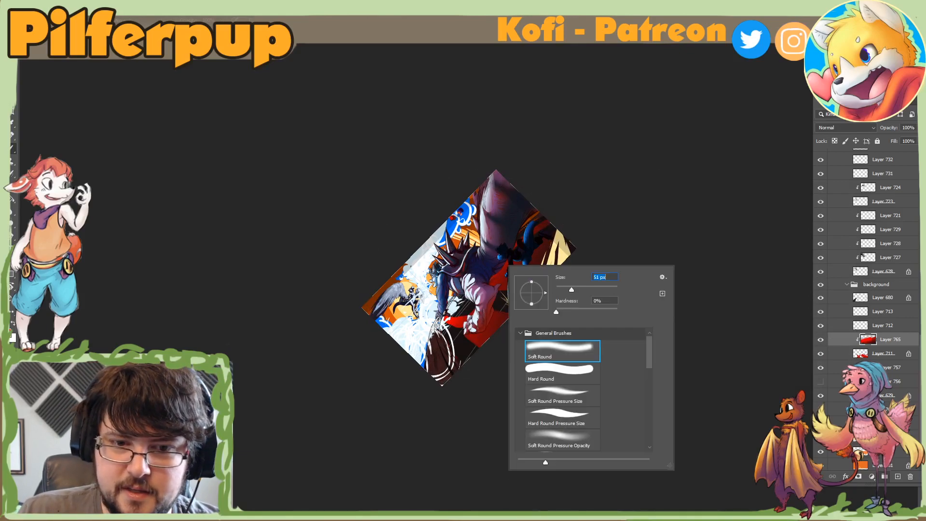
key("Return")
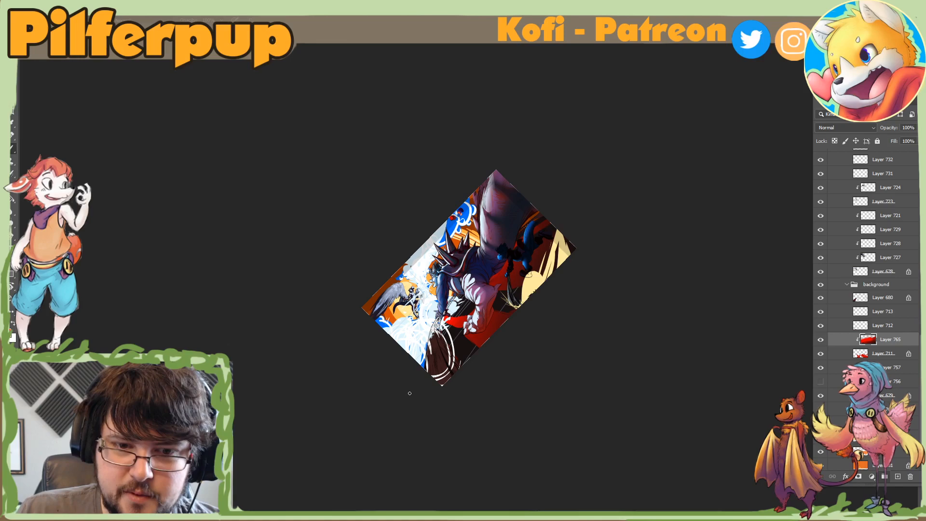
key("Escape")
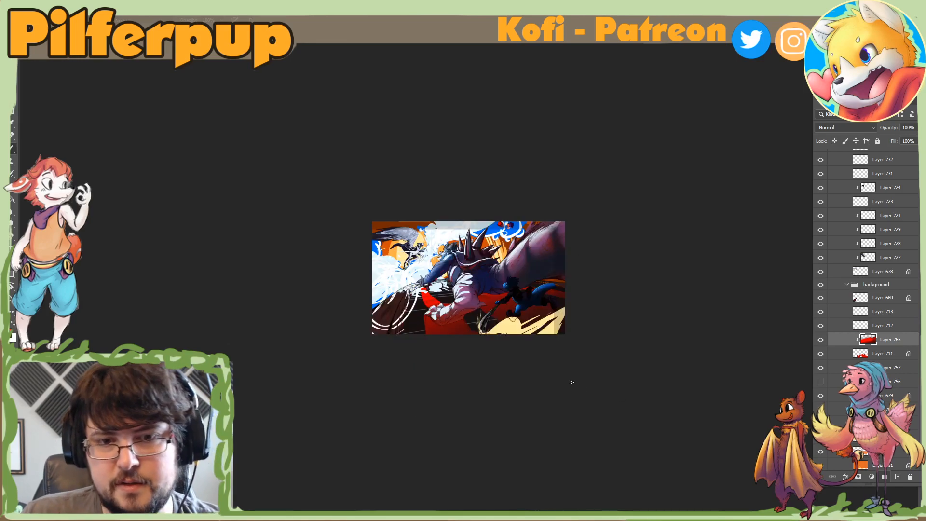
Step: Set the Soft Round brush to 1102 px and brush bright red back over the ground around the monster's fist
key("r")
mouse_move(451, 340)
left_mouse_down()
mouse_move(499, 393)
mouse_move(493, 319)
mouse_move(520, 308)
left_mouse_up()
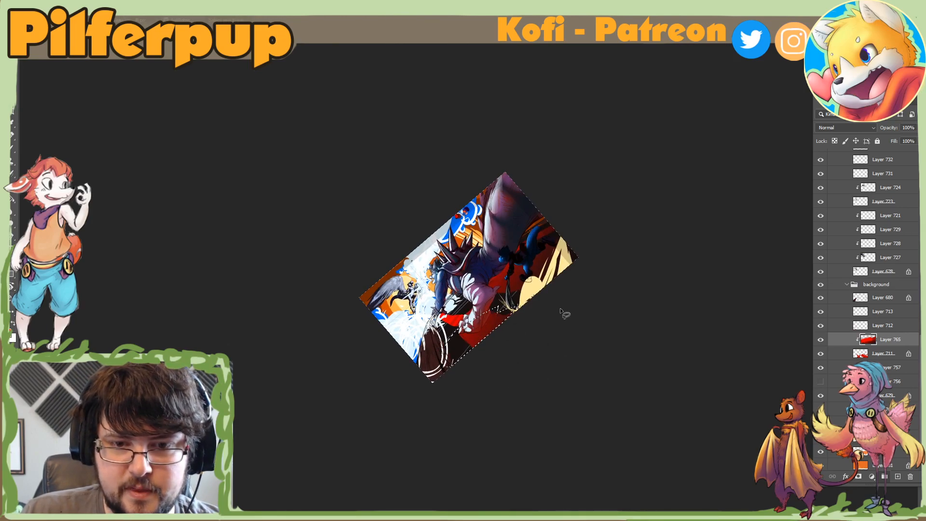
right_click(462, 311)
left_click(569, 334)
left_click(469, 280)
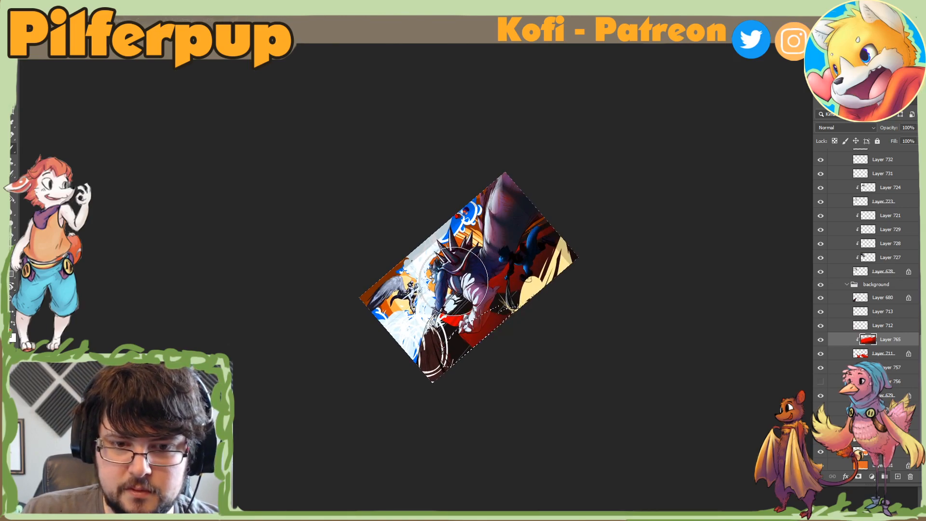
key("ctrl+d")
key("l")
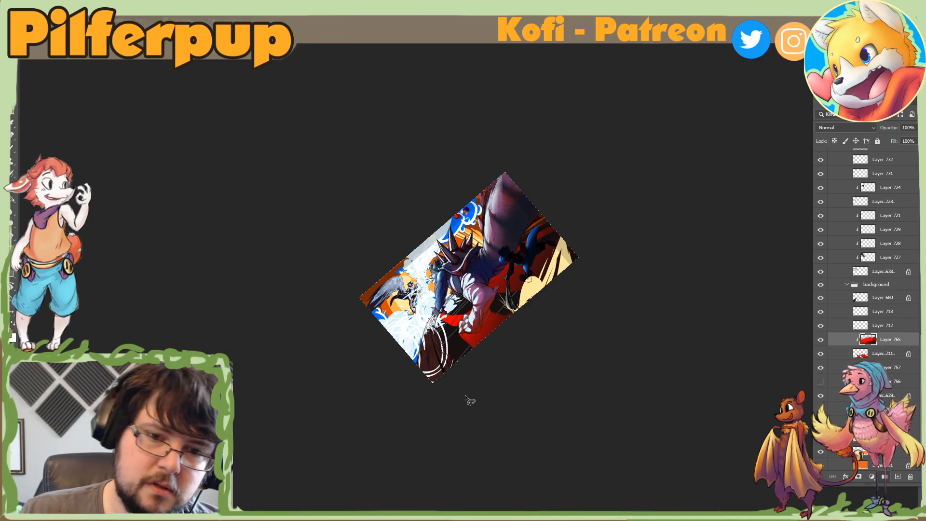
Step: Check the shaded ground in the mirrored view and switch to the Hard Round Pressure Size brush
key("Escape")
key("z")
left_click(506, 415)
key("ctrl+shift+h")
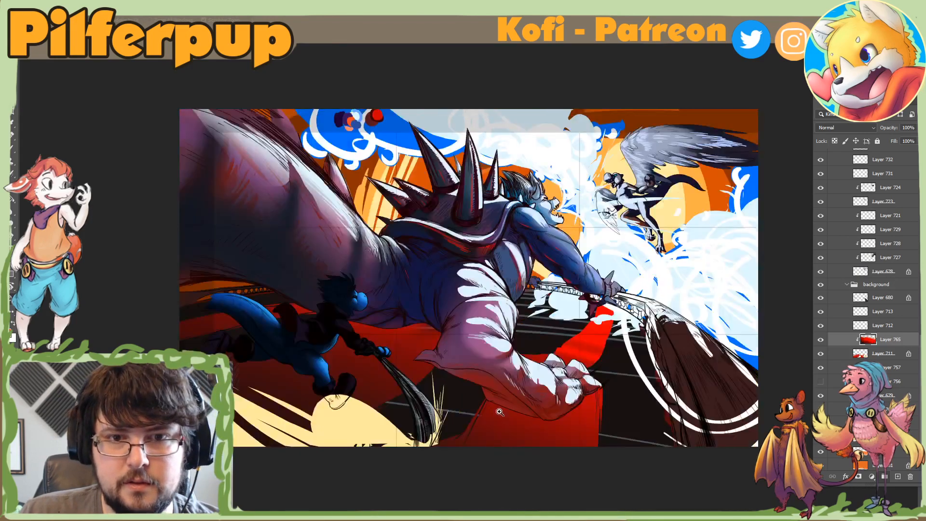
left_click(504, 432, "alt")
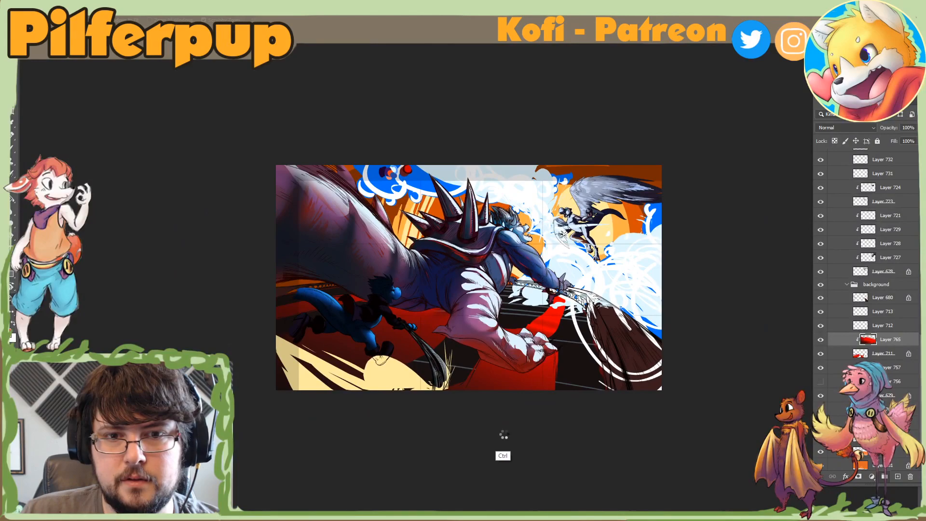
key("ctrl+shift+h")
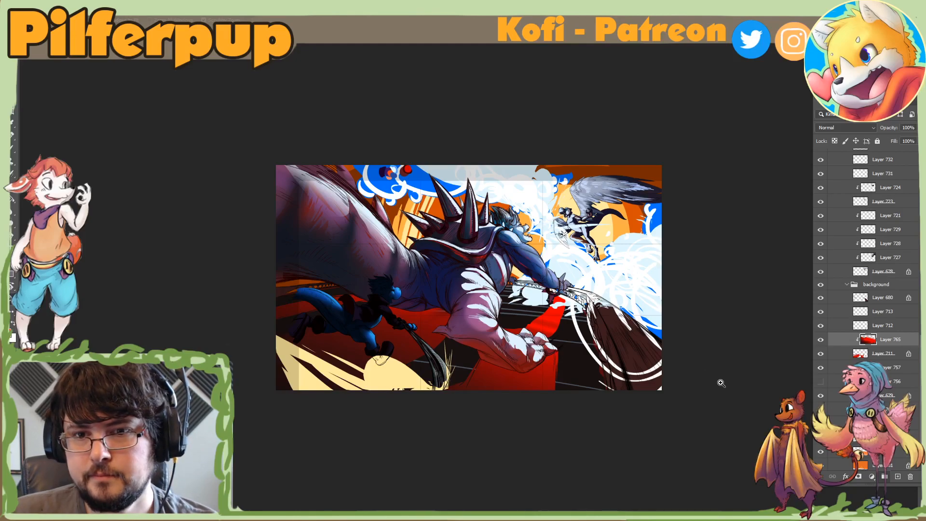
key("b")
right_click(545, 279)
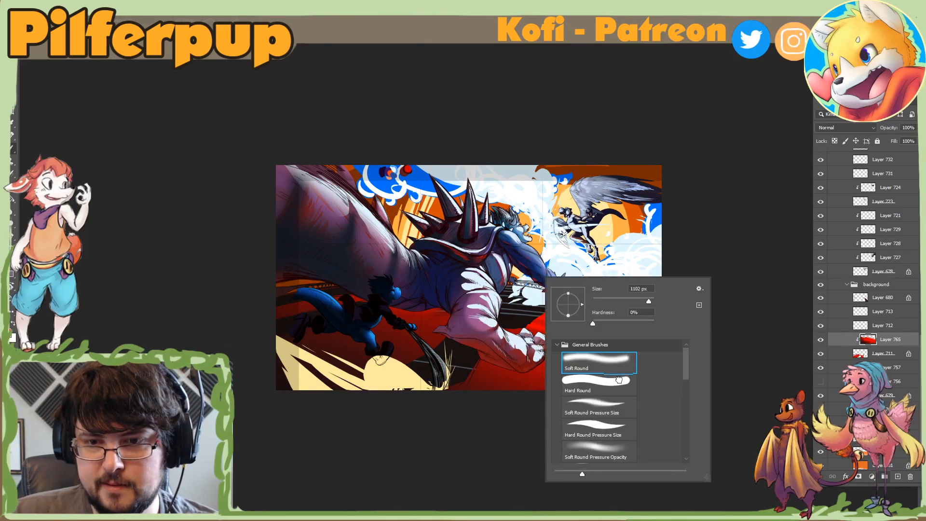
left_click(619, 379)
left_click(599, 429)
left_click(695, 230)
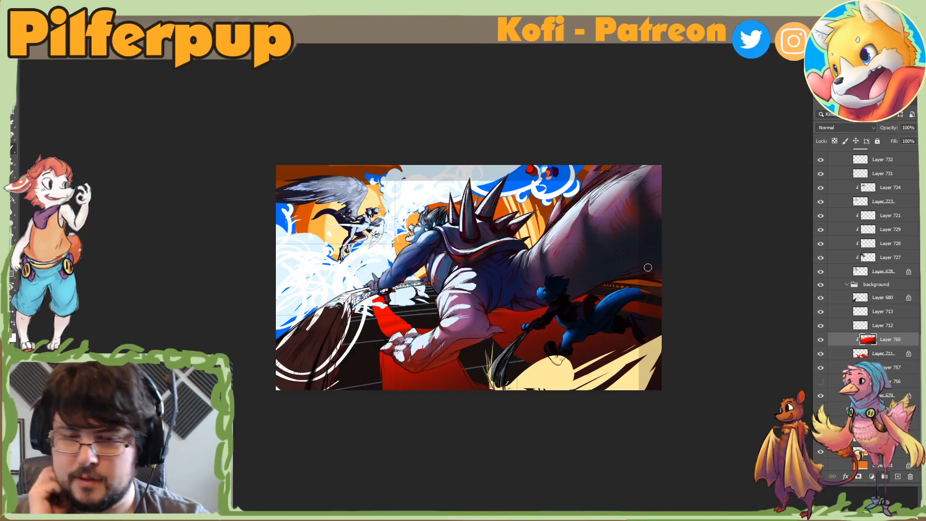
Step: Compare the ground with and without Layer 765 in normal and mirrored views, leaving the layer hidden
left_click(821, 339)
key("ctrl+f")
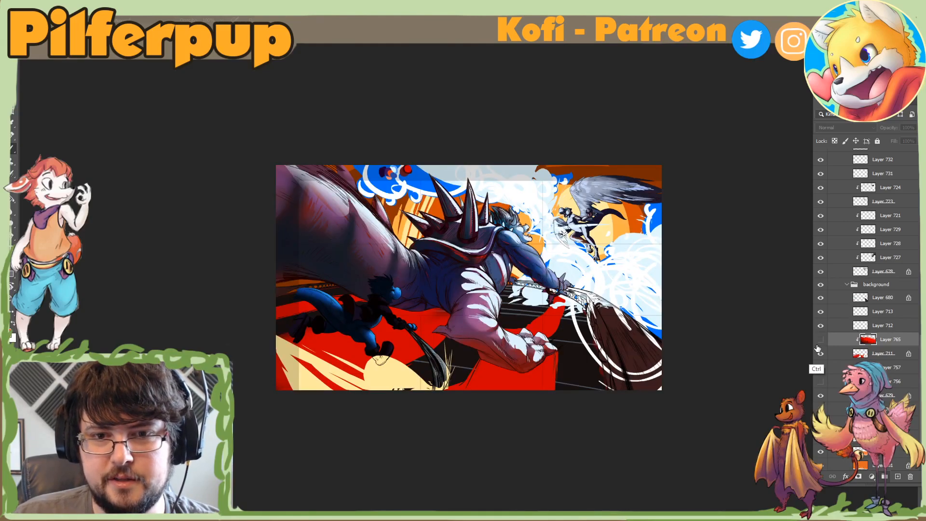
left_click(821, 342)
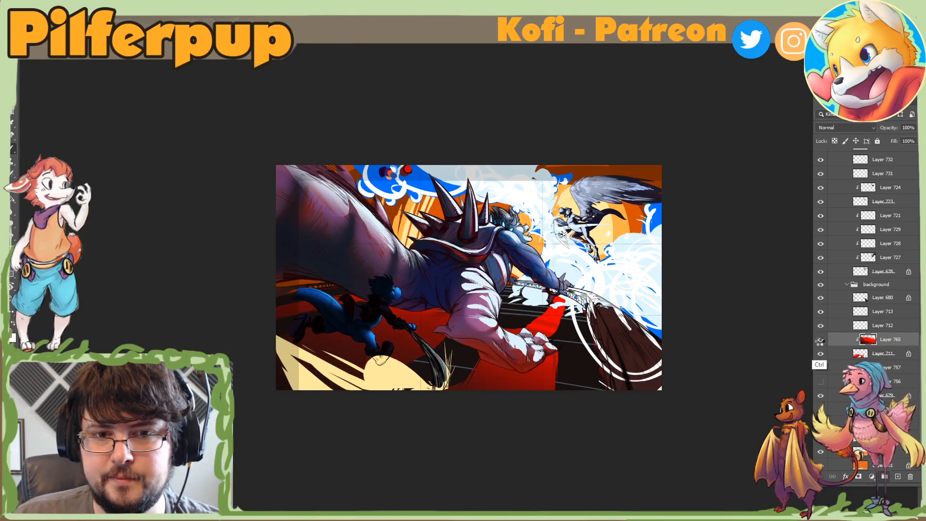
key("ctrl+f")
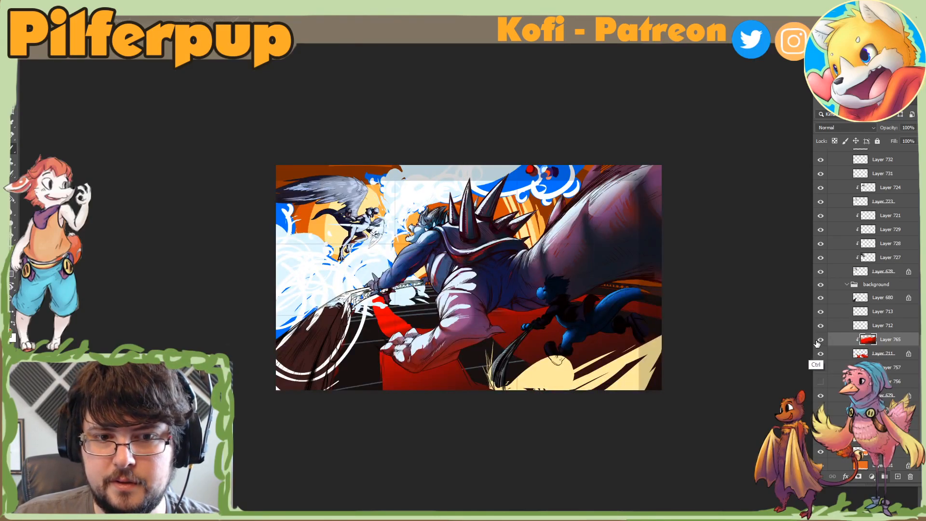
left_click(820, 340)
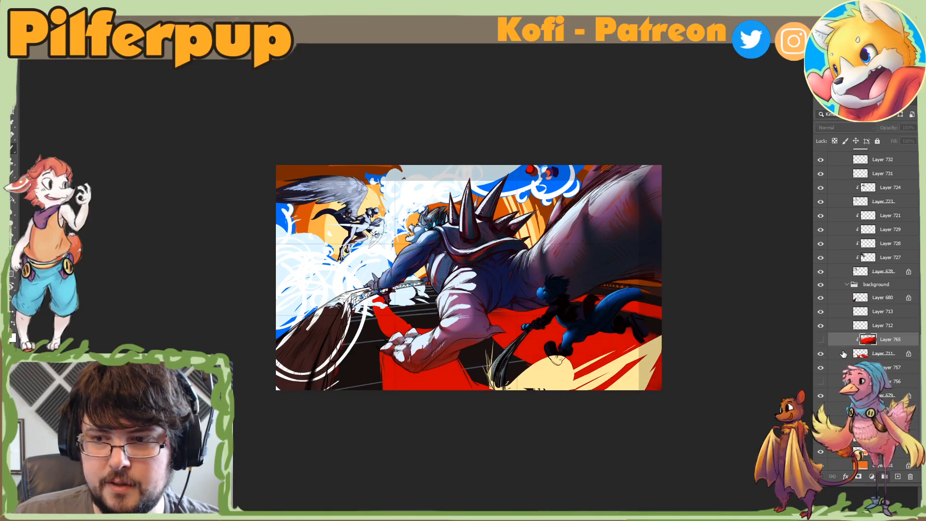
Step: Check the ground layers one by one, hide Layers 713 and 757, keep Layer 711 visible and select Layer 679
left_click(820, 354)
left_click(821, 396)
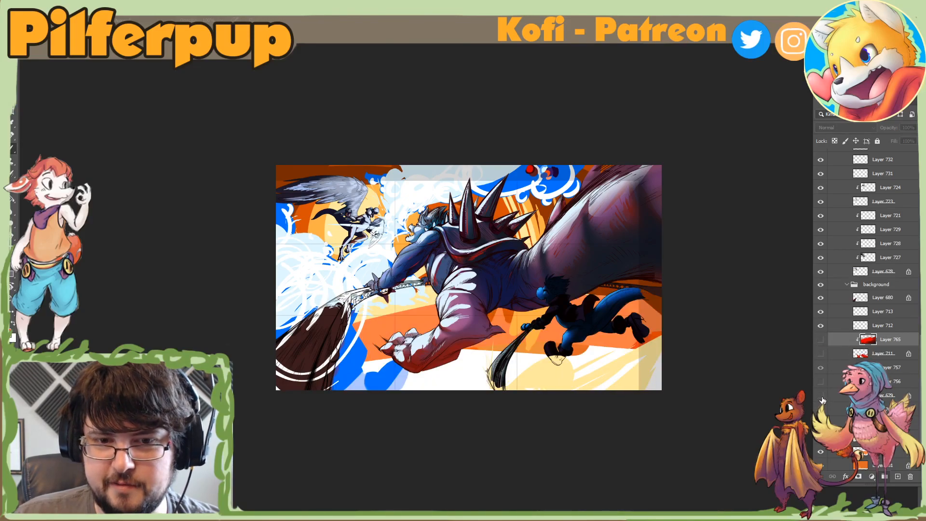
left_click(820, 397)
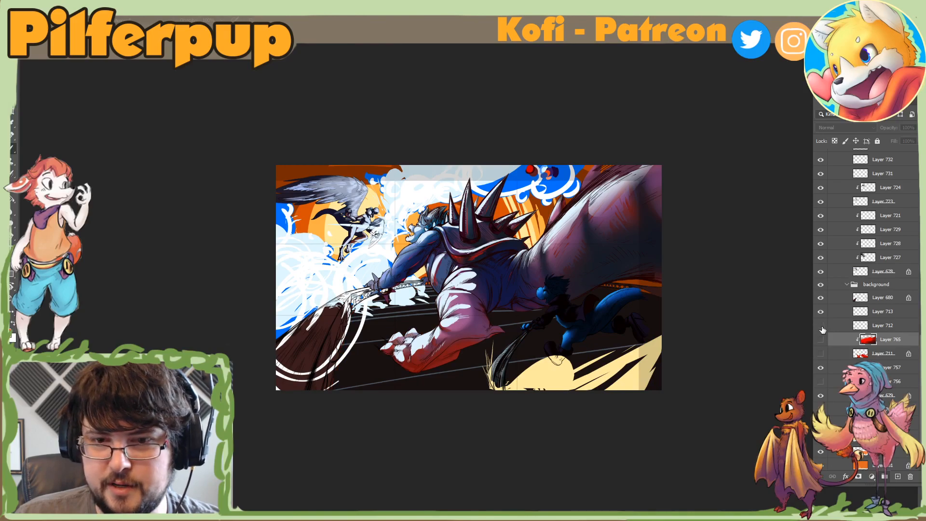
left_click(821, 368)
left_click(834, 396)
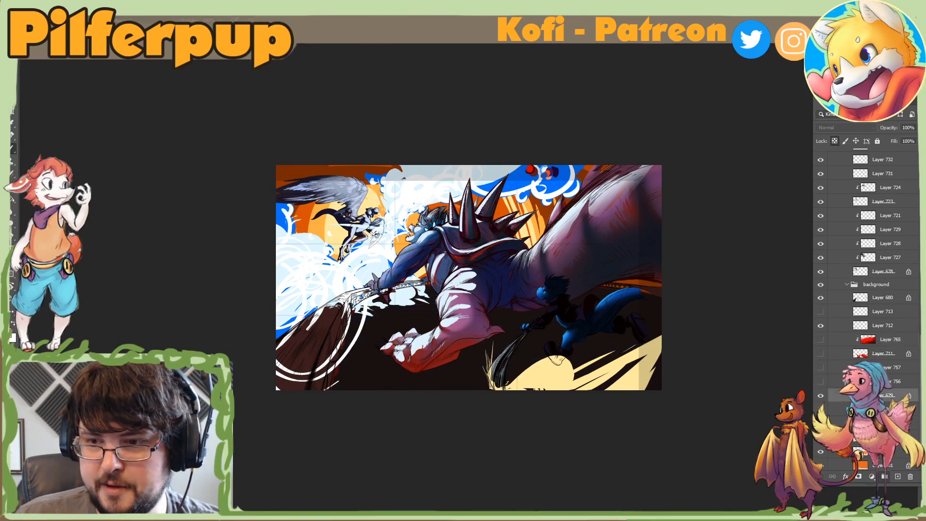
left_click(820, 355)
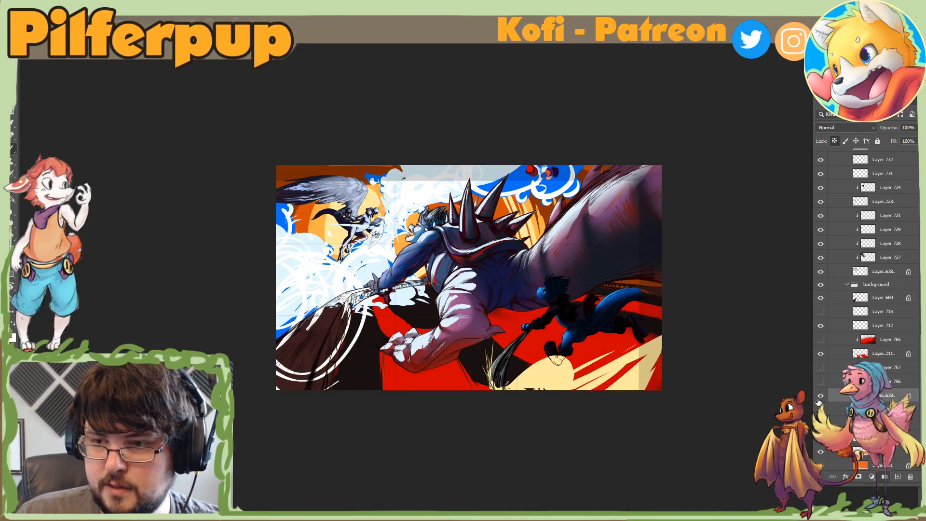
Step: Add a layer above Layer 679 and paint the remaining dark ground bright red with the Hard Round brush
left_click_drag(530, 404, 586, 365)
right_click(545, 349)
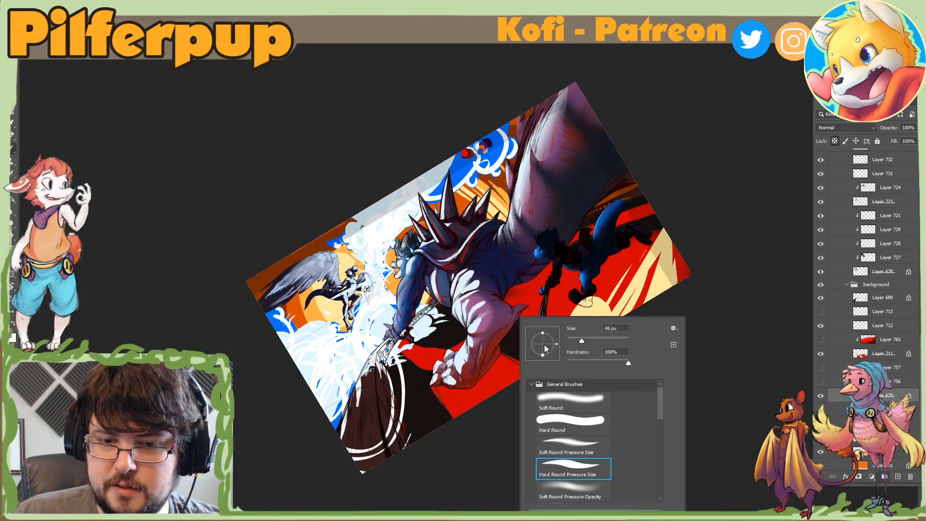
left_click(601, 410)
left_click(601, 420)
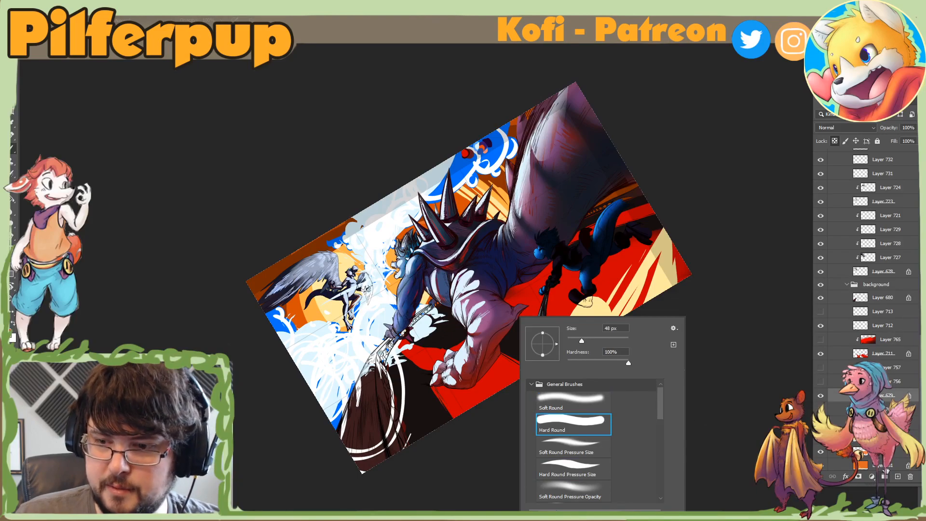
left_click(898, 476)
right_click(563, 293)
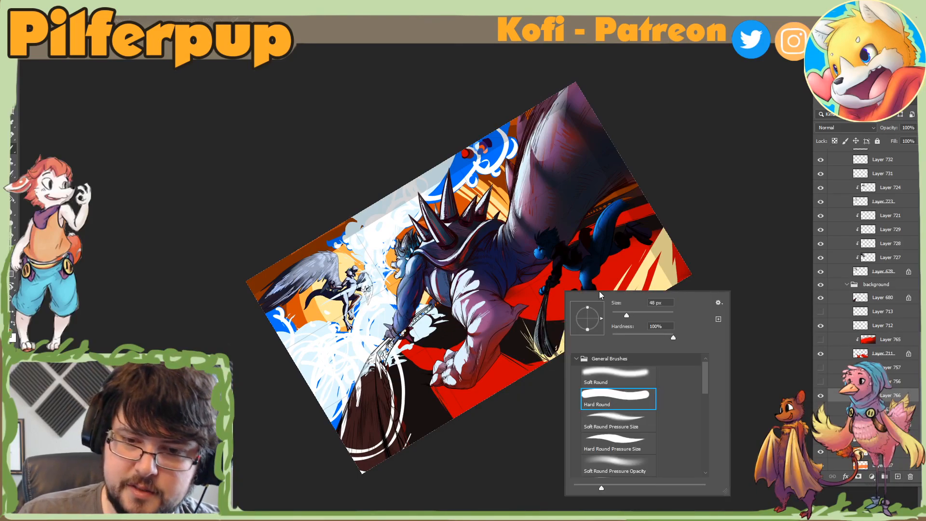
left_click(661, 314)
mouse_move(669, 251)
left_mouse_down()
mouse_move(587, 409)
mouse_move(475, 463)
mouse_move(372, 468)
mouse_move(360, 439)
mouse_move(365, 378)
left_mouse_up()
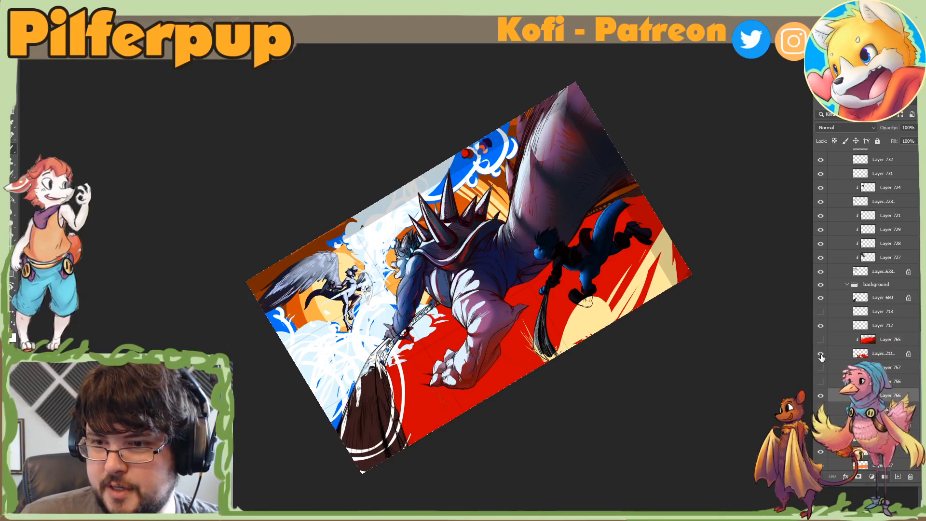
Step: Add a clipped layer above Layer 711 and cover its ground shapes with black sampled from the dark figure
left_click(868, 357)
left_click(898, 478)
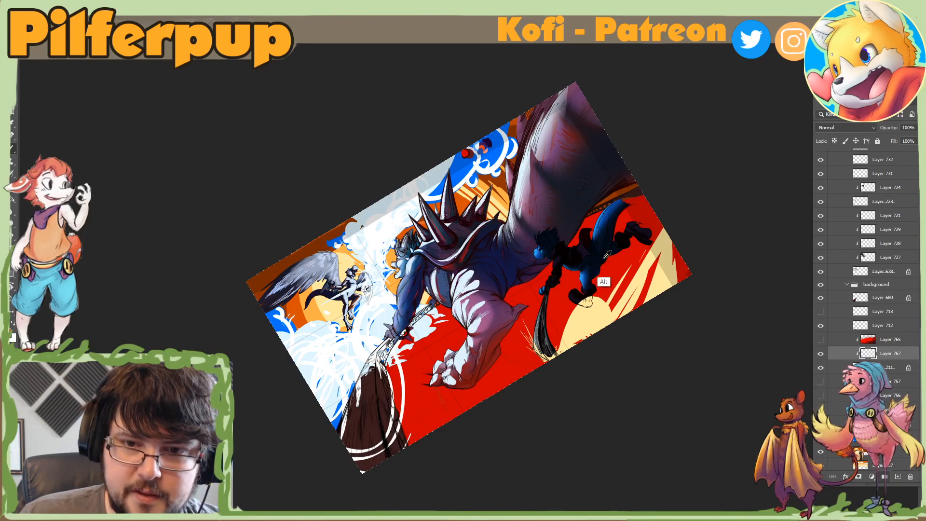
left_click(574, 260, "alt")
mouse_move(589, 236)
left_mouse_down()
mouse_move(399, 371)
mouse_move(409, 341)
mouse_move(586, 234)
mouse_move(683, 226)
left_mouse_up()
key("ctrl+0")
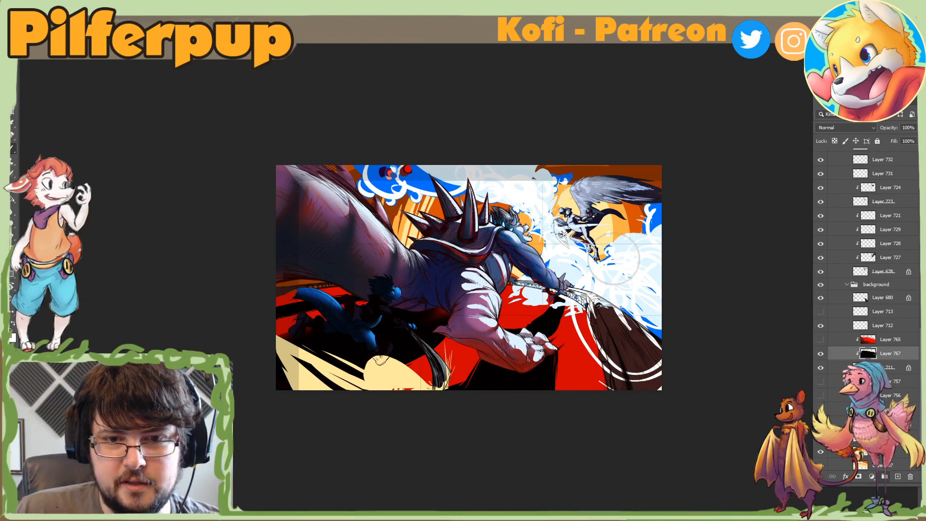
Step: Show and select Layer 766, sample pale blue from the clouds and brush it over the red ground with a larger Soft Round brush
key("r")
left_click_drag(459, 382, 514, 378)
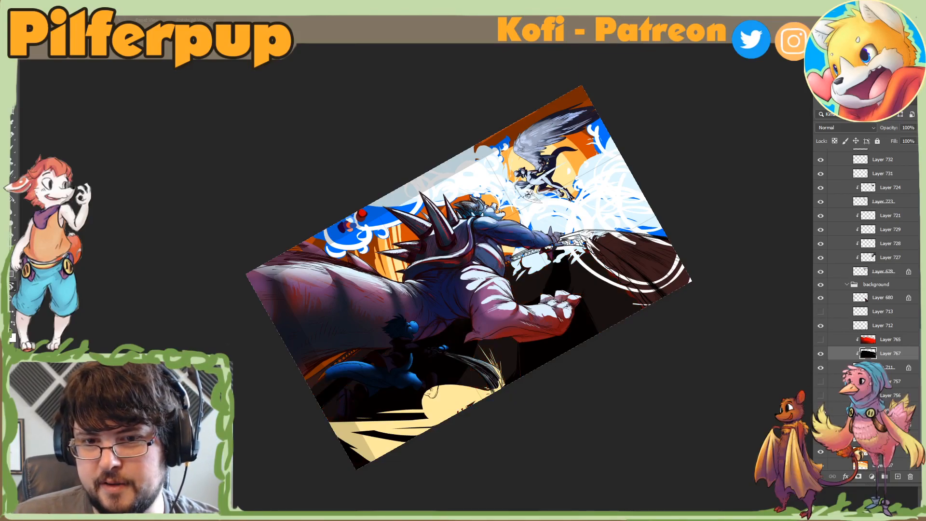
left_click(821, 410)
left_click(840, 409)
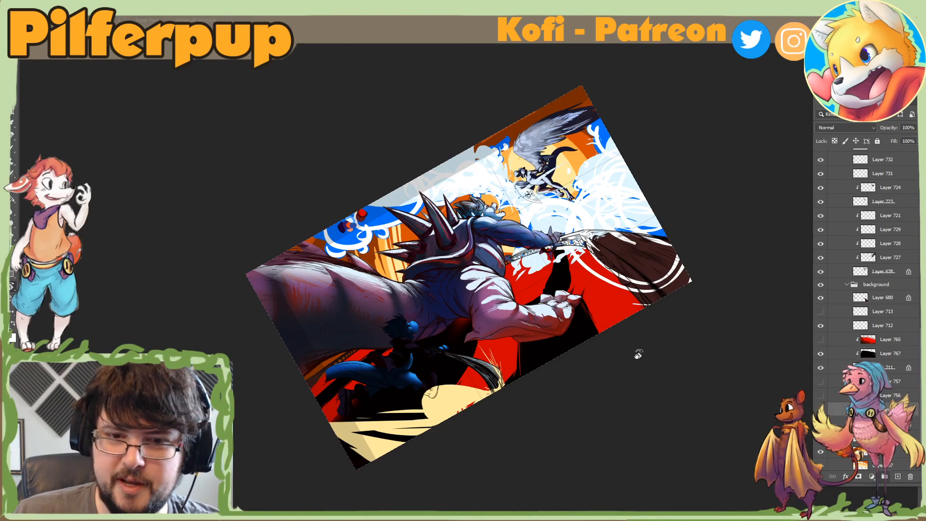
left_click(588, 208, "alt")
right_click(561, 253)
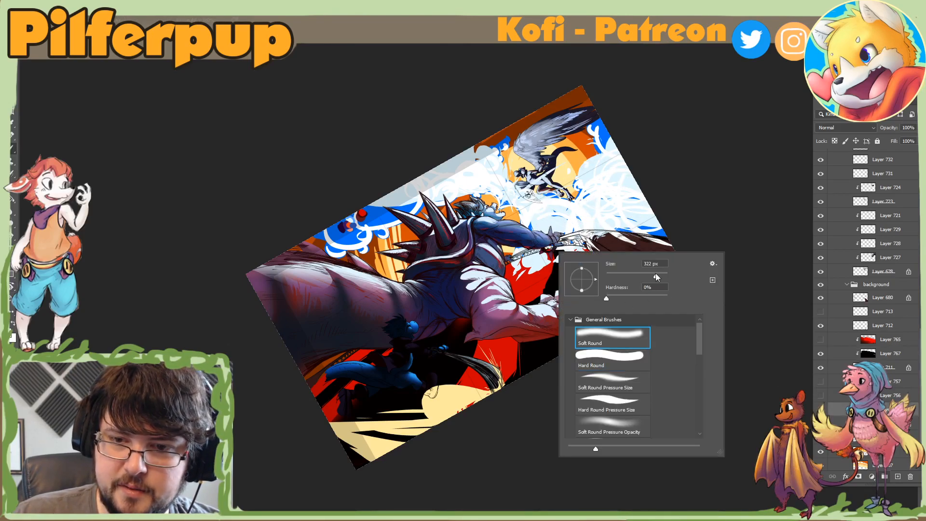
left_click_drag(657, 277, 661, 276)
mouse_move(528, 263)
left_mouse_down()
mouse_move(460, 296)
mouse_move(584, 280)
mouse_move(335, 459)
mouse_move(242, 437)
left_mouse_up()
key("Escape")
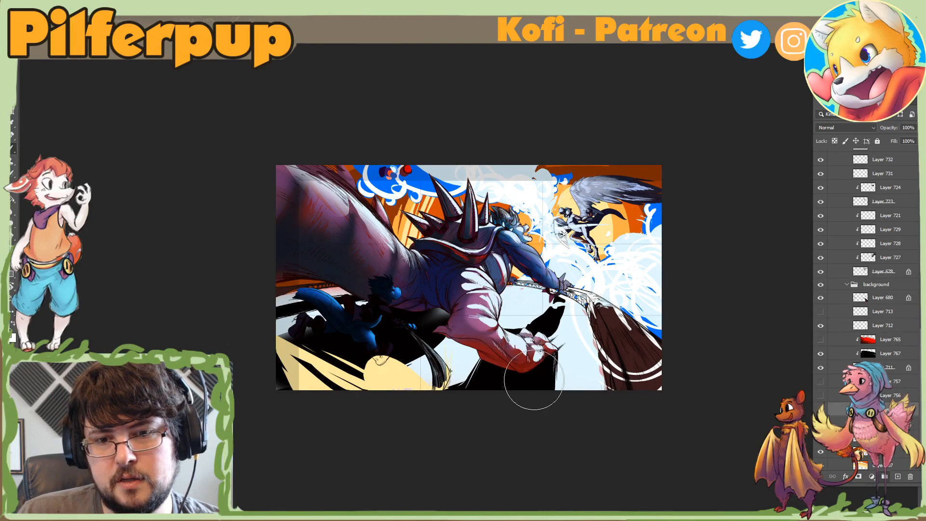
Step: Brush soft black shading across the pale blue ground on Layer 766 with the enlarged Soft Round brush
right_click(535, 381)
left_click_drag(520, 339, 525, 340)
mouse_move(294, 341)
left_mouse_down()
mouse_move(516, 397)
mouse_move(435, 405)
mouse_move(271, 358)
mouse_move(604, 438)
mouse_move(492, 441)
mouse_move(291, 366)
mouse_move(714, 444)
left_mouse_up()
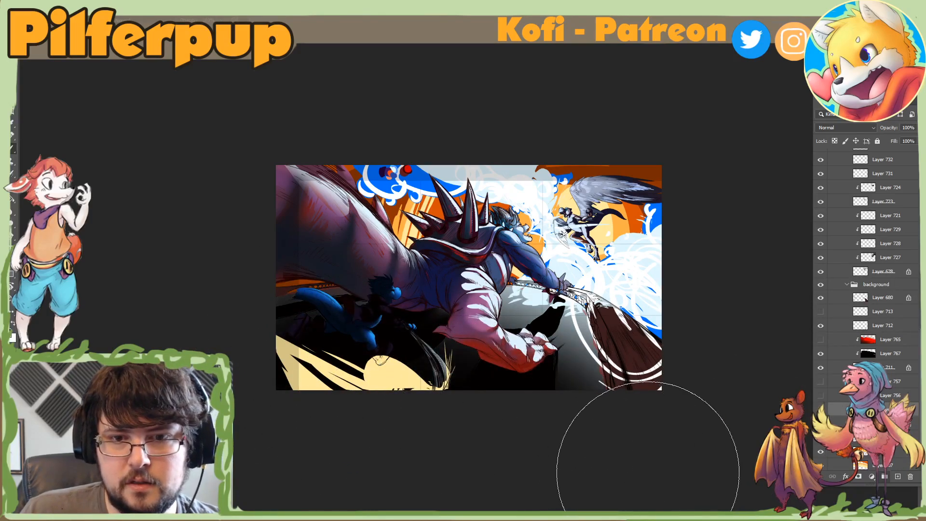
left_click_drag(311, 353, 763, 429)
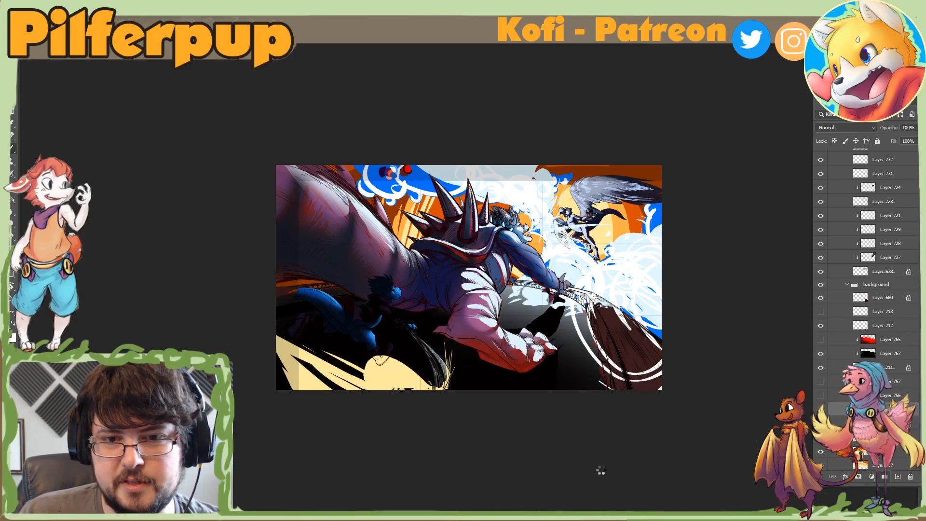
key("r")
left_click_drag(522, 458, 624, 383)
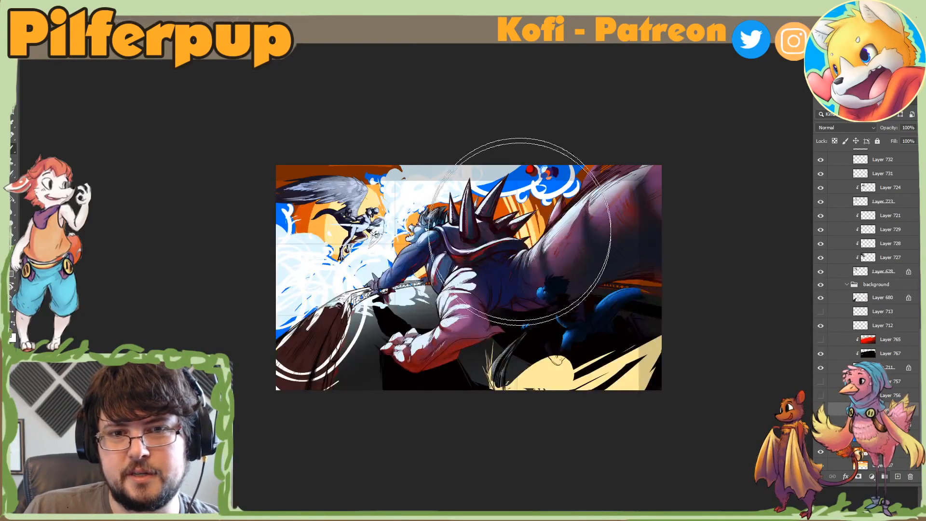
Step: Pick a dark red based on #140000, try it over the ground on Layer 766 and toggle Layer 767 to compare
left_click(414, 387, "alt")
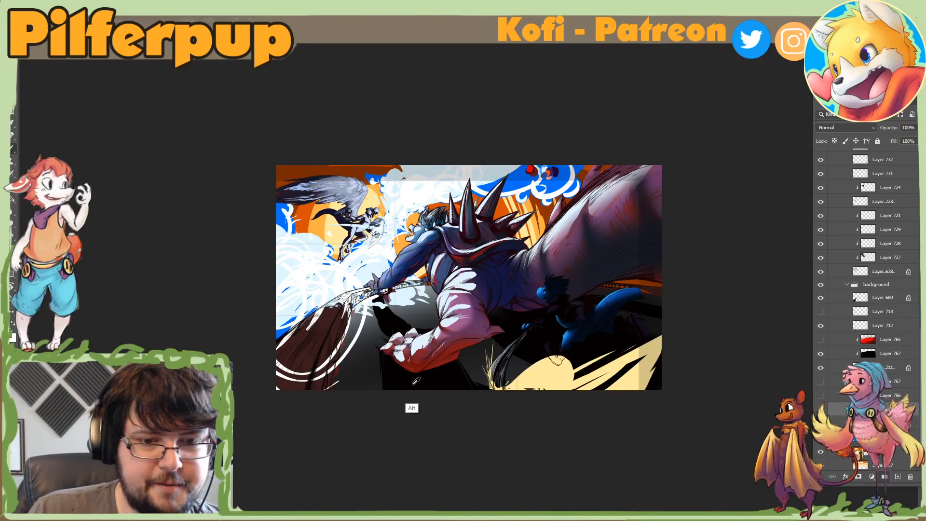
left_click(8, 333)
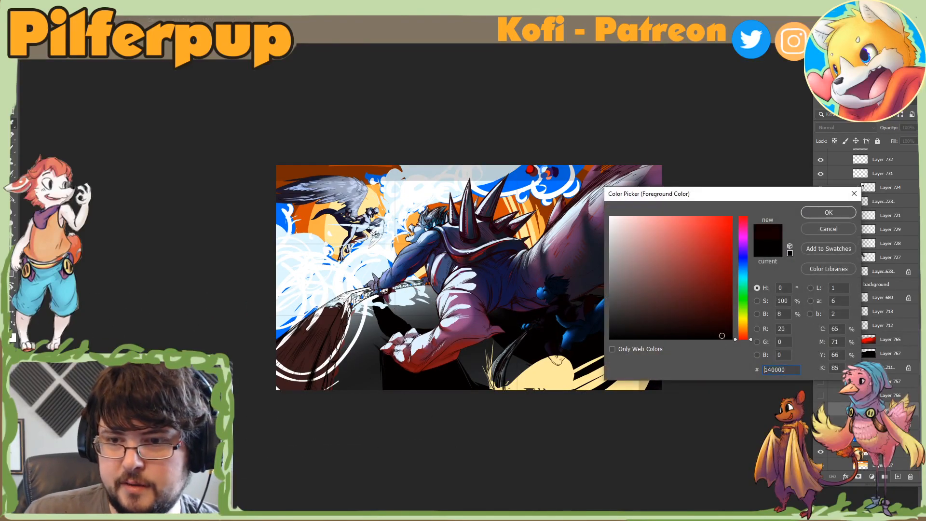
left_click(826, 213)
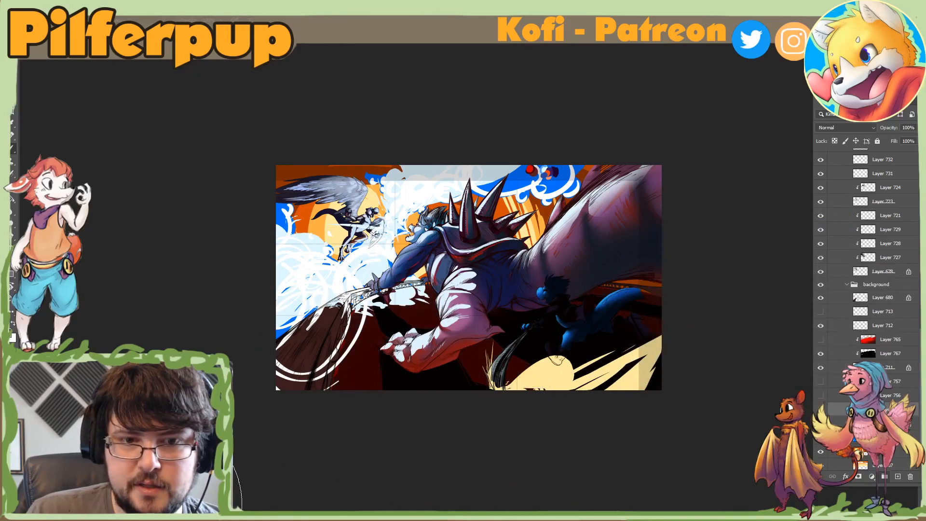
left_click(821, 356)
left_click(821, 354)
Step: Select Layer 767, try the dark red on its ground shapes in both mirrored views and undo it
left_click(868, 354)
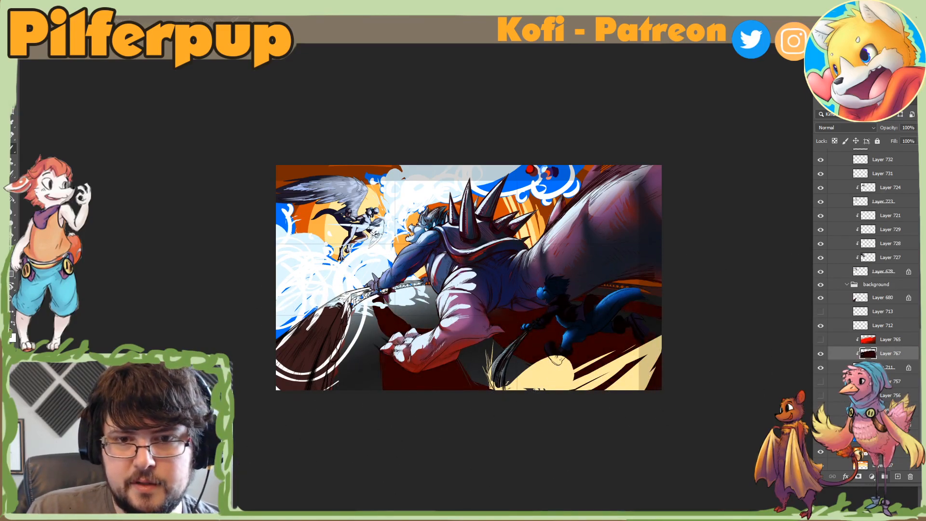
key("ctrl+shift+h")
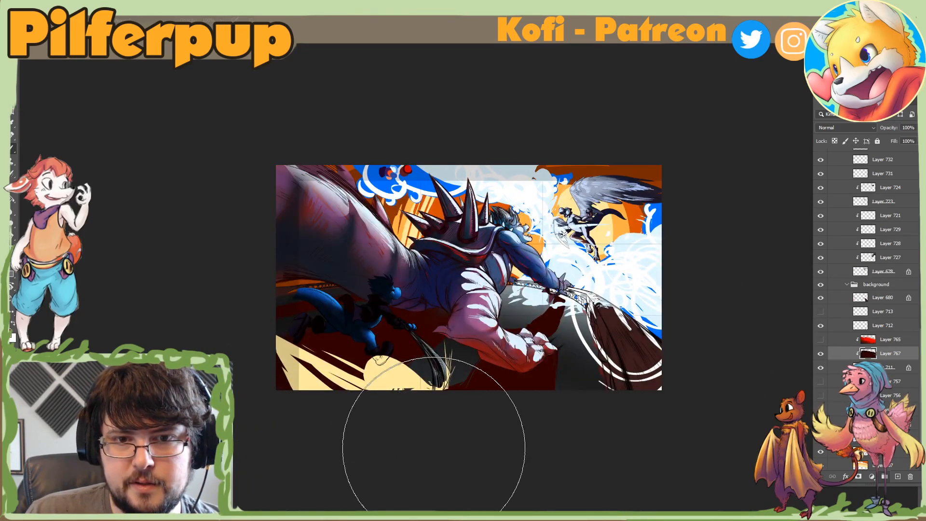
key("ctrl+shift+h")
key("ctrl+z")
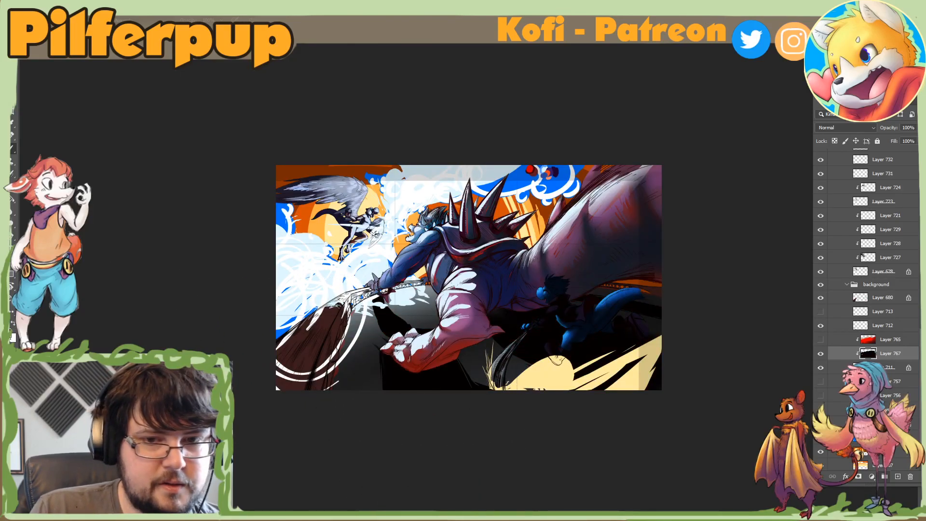
Step: Cover Layer 767's ground shapes with dark brown #211a1a and toggle Layer 766 to compare the two ground colours
key("n")
left_click(730, 325)
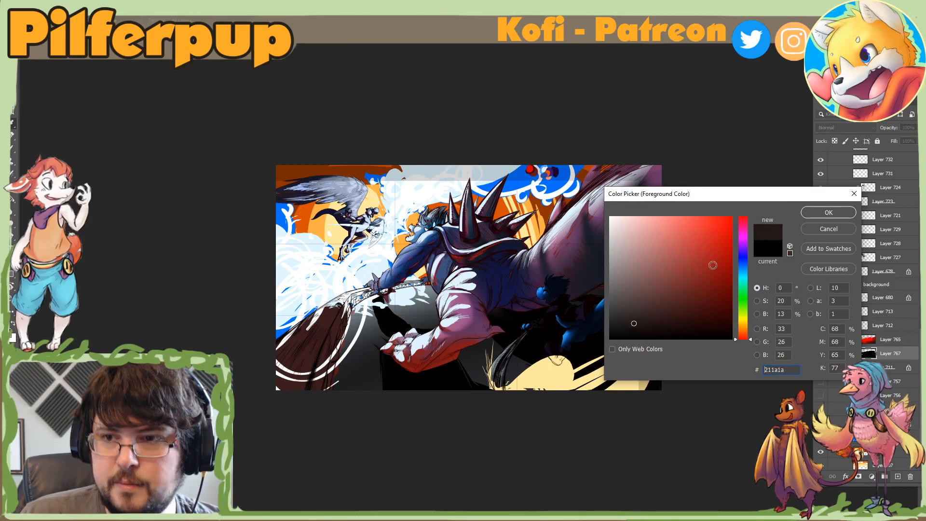
left_click(828, 214)
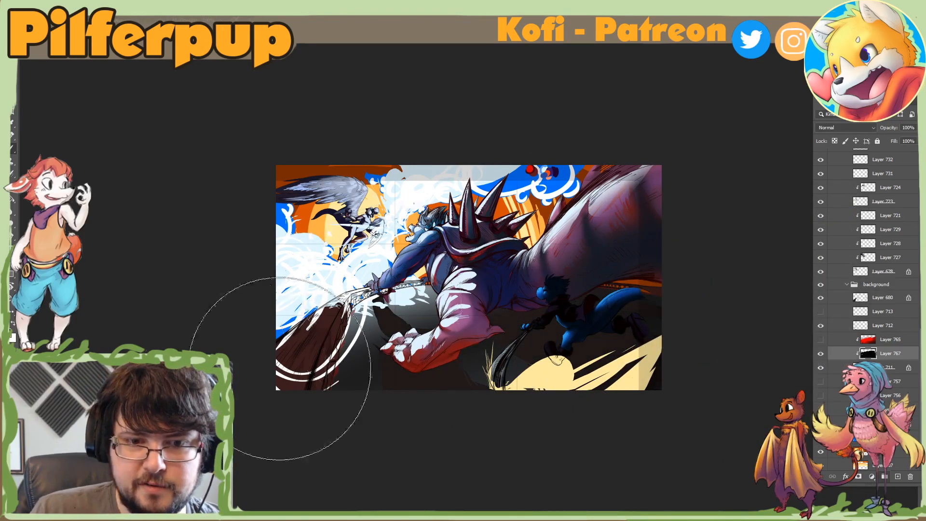
left_click(822, 410)
left_click(822, 410)
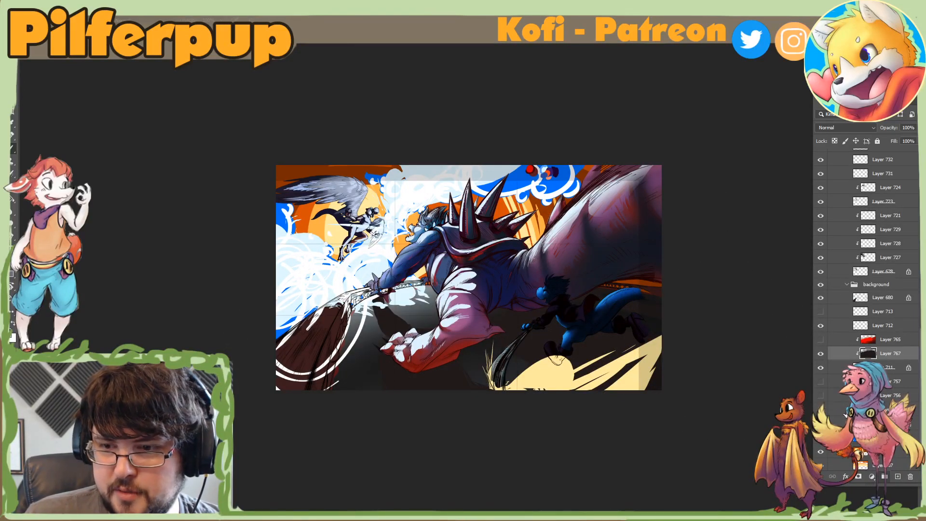
Step: Select Layer 766, shift the sampled dark brown to blue-grey #363c44 and cover the remaining ground with it
left_click(846, 414)
key("r")
left_click_drag(582, 434, 640, 350)
left_click(419, 384, "alt")
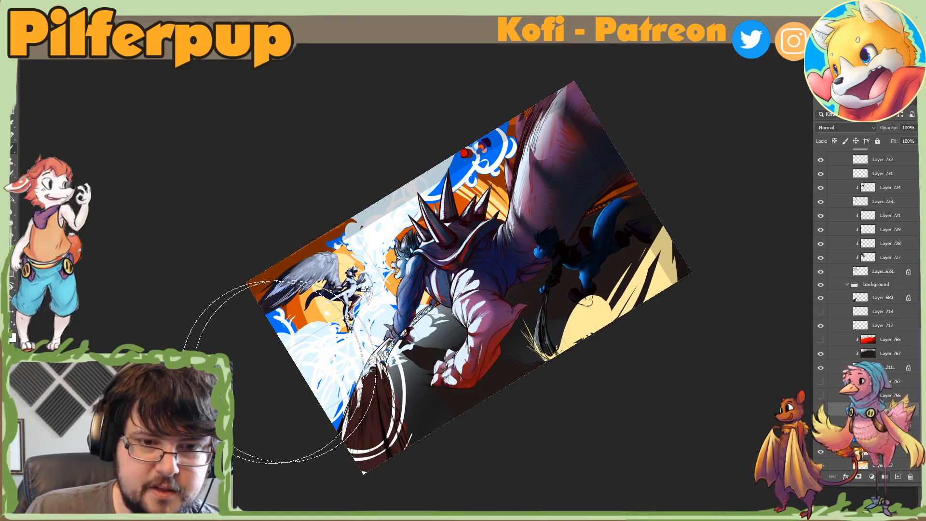
key("n")
left_click_drag(743, 264, 743, 266)
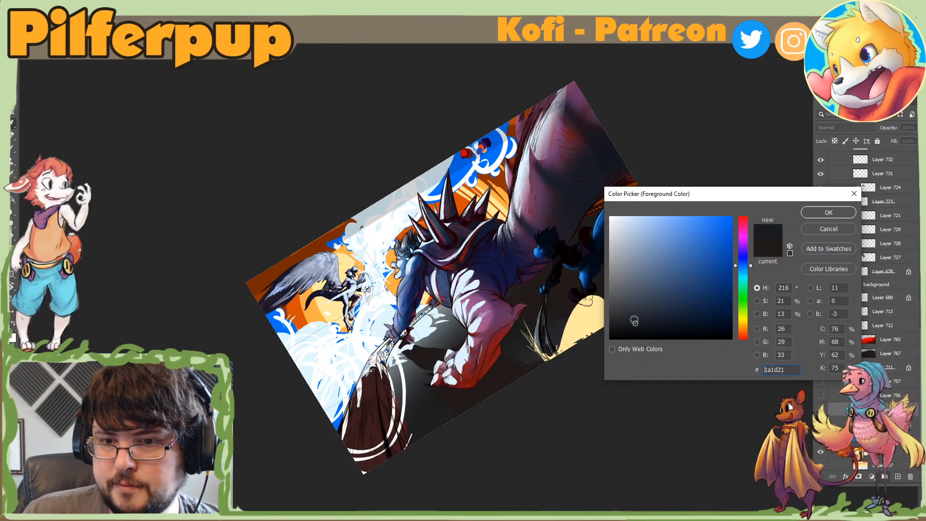
left_click_drag(635, 322, 636, 310)
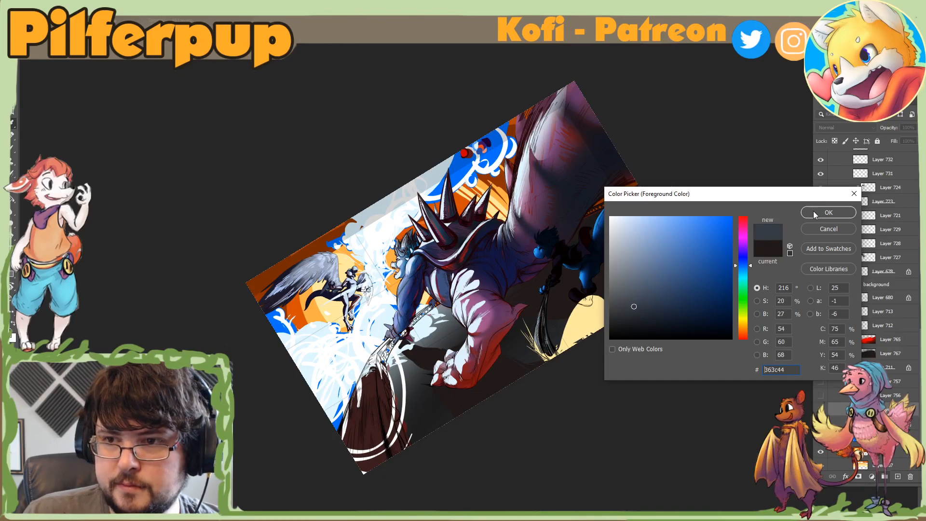
left_click(814, 214)
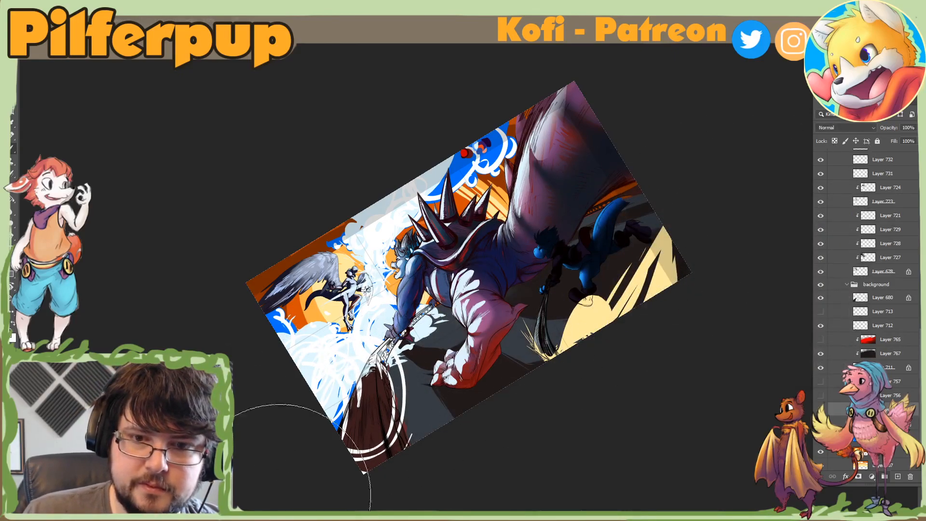
key("ctrl+shift+h")
key("Escape")
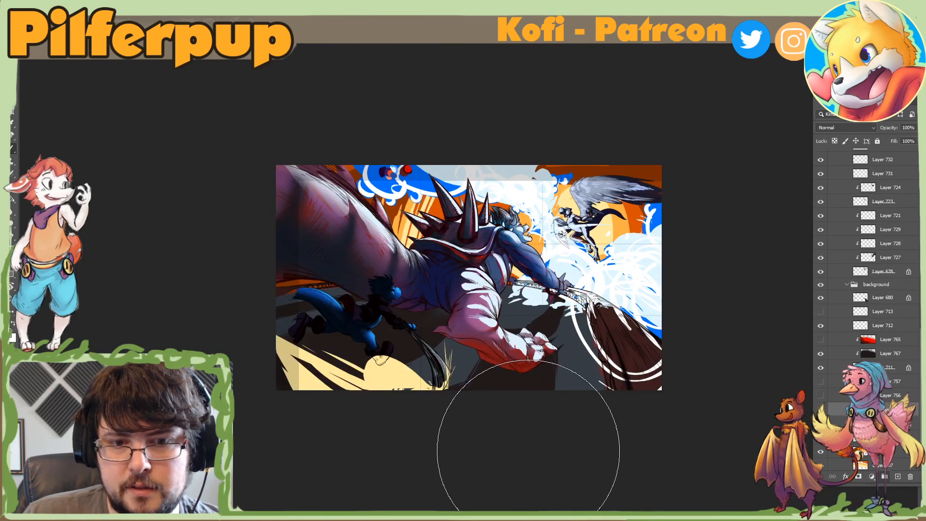
Step: Lighten the sampled ground colour to a blue-grey near #4e5763, repaint the ground on Layer 766 and check it mirrored
key("r")
mouse_move(519, 459)
left_mouse_down()
mouse_move(610, 341)
mouse_move(541, 326)
left_mouse_up()
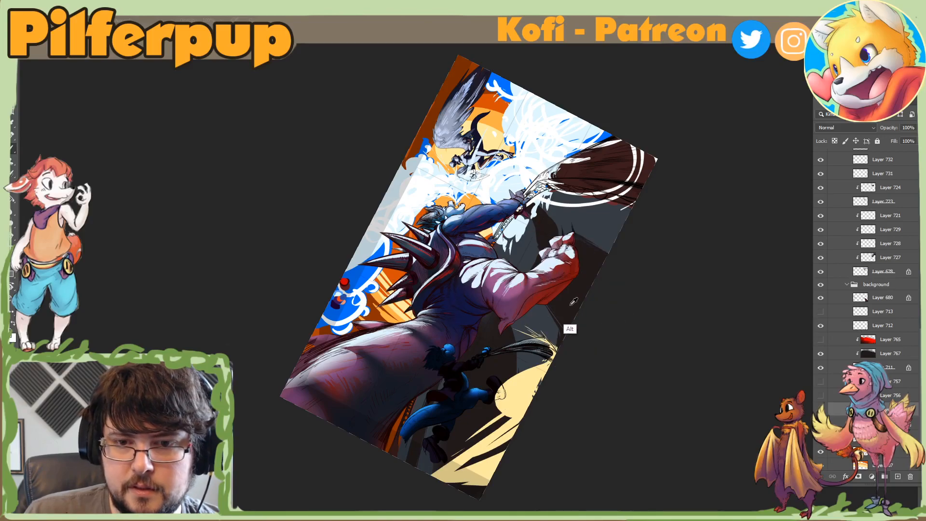
left_click(544, 323, "alt")
key("Escape")
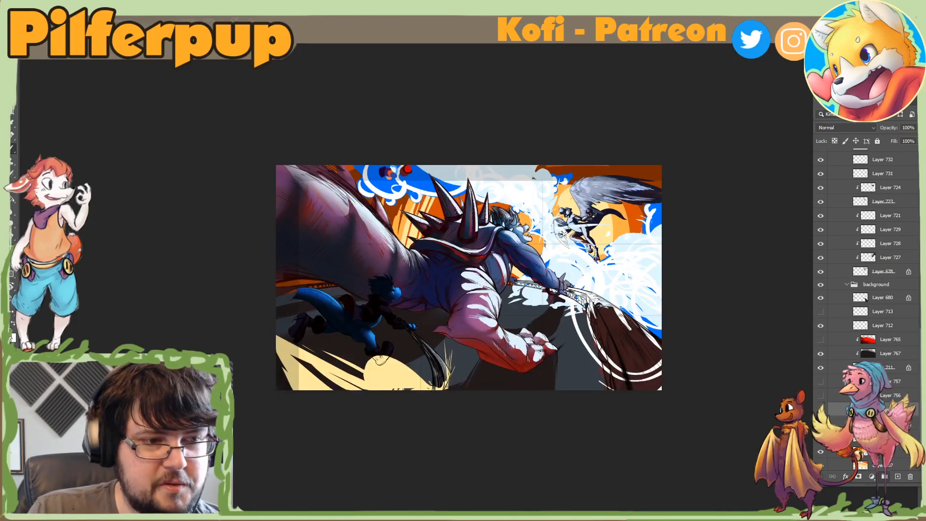
left_click(7, 333)
left_click(486, 377)
left_click(466, 360)
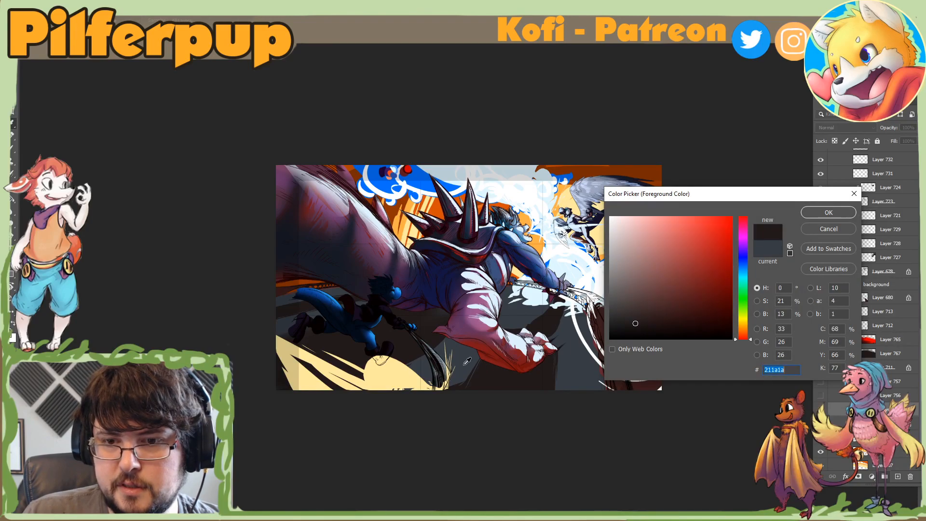
left_click_drag(630, 300, 628, 293)
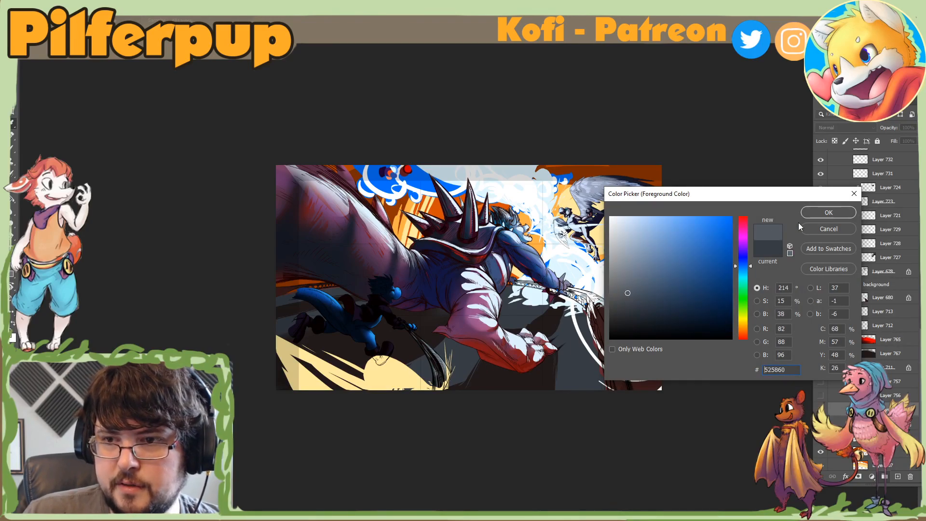
left_click(637, 292)
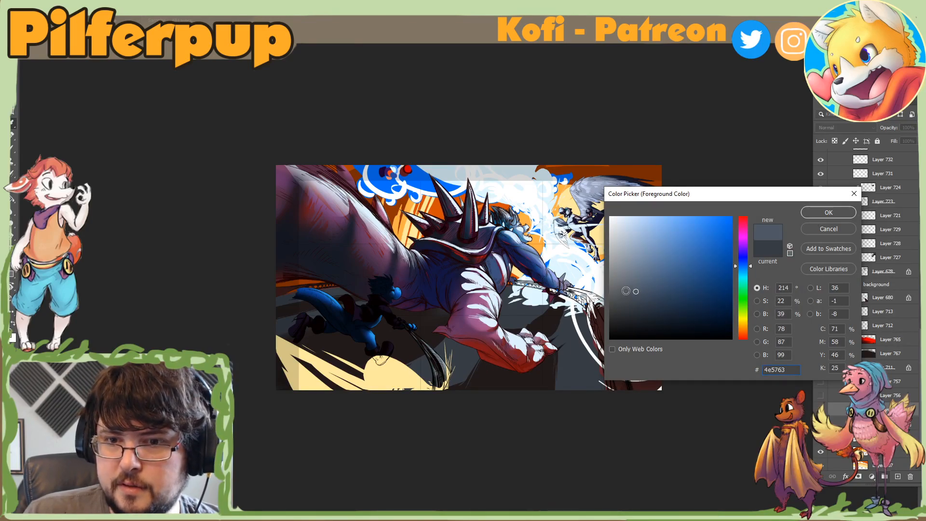
left_click(631, 289)
left_click(818, 214)
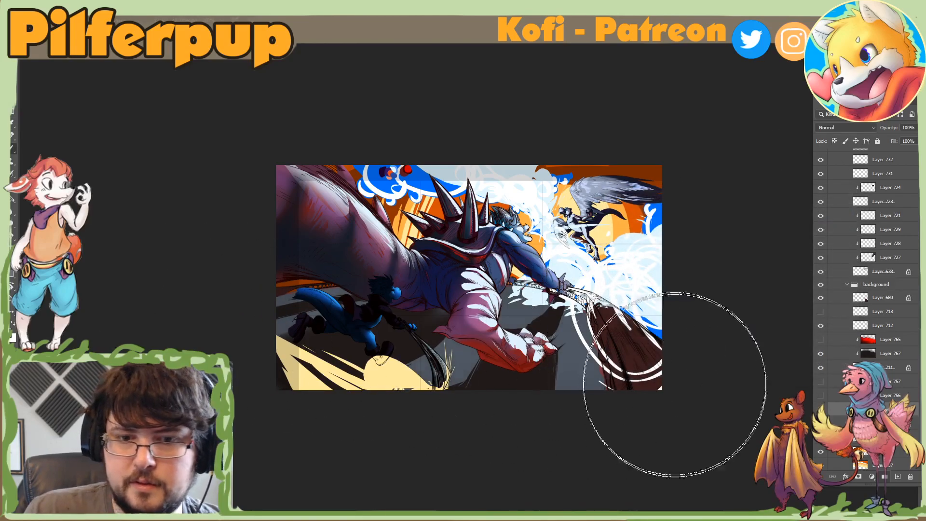
key("ctrl+f")
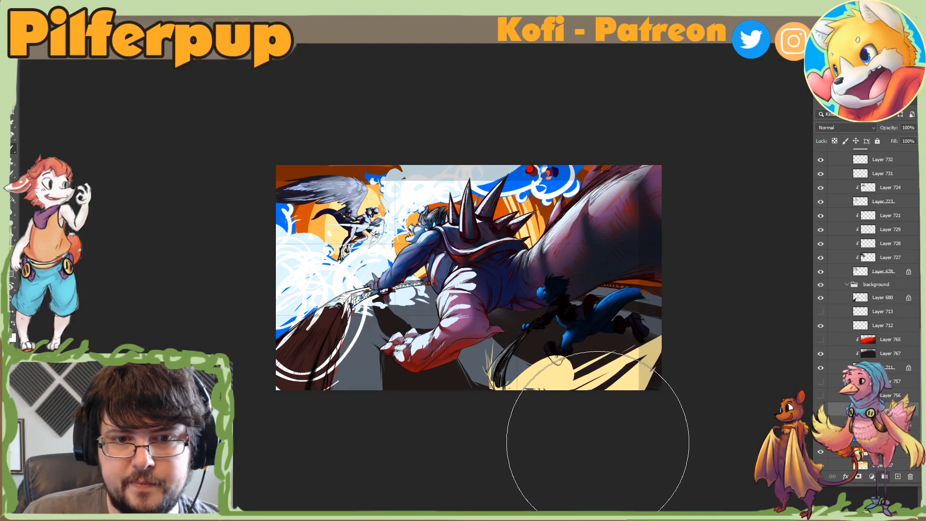
Step: Collapse the flame group, open the bowser group and hide its clipped shading layers from Layer 753 down to Layer 749
key("r")
left_click_drag(598, 442, 631, 411)
left_click_drag(921, 358, 919, 287)
left_click(847, 268)
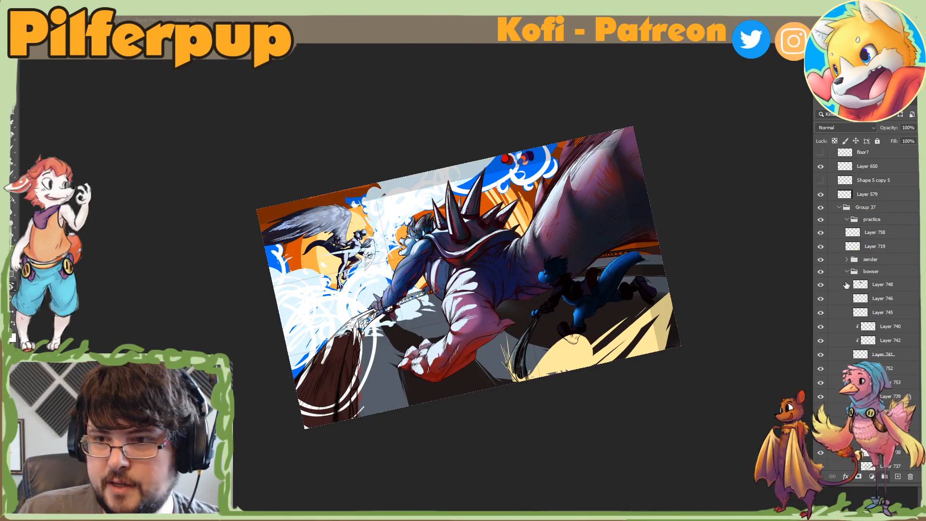
left_click(847, 272)
left_click(846, 285)
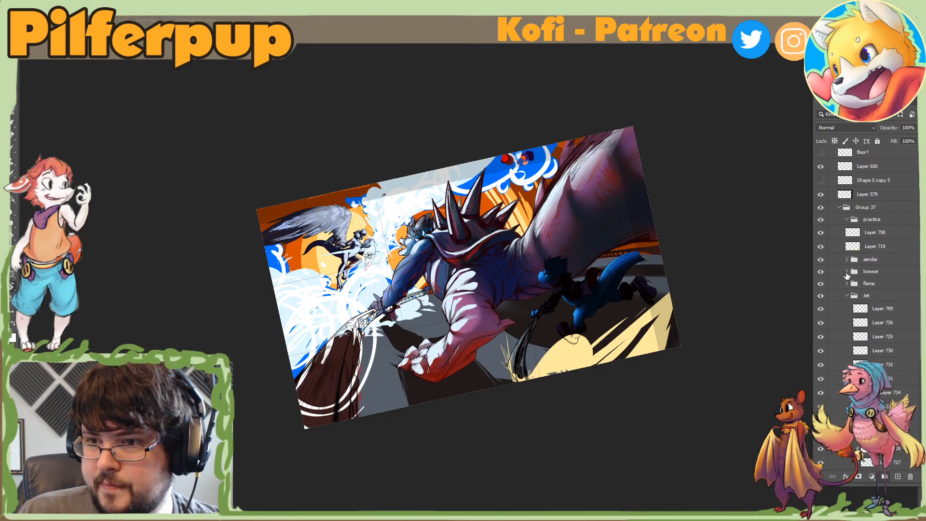
left_click(847, 272)
left_click(858, 284)
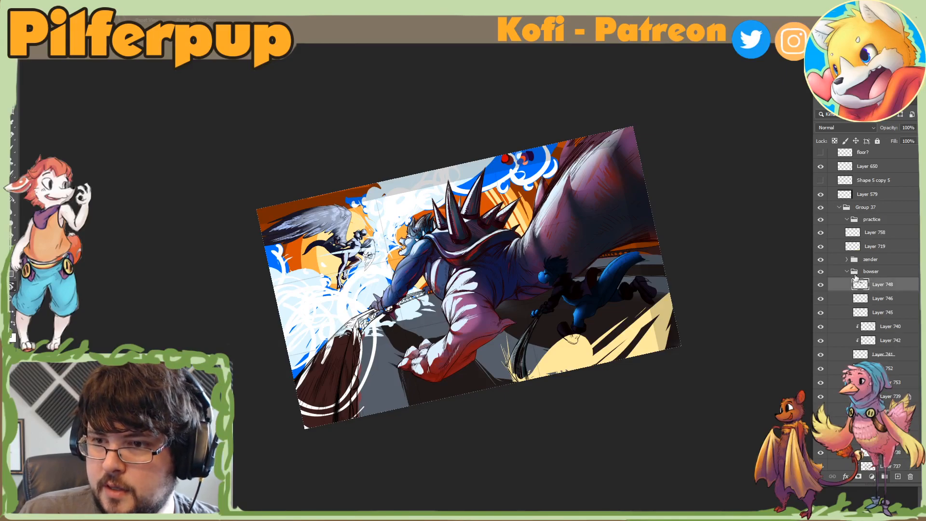
scroll(916, 292, "down", 2)
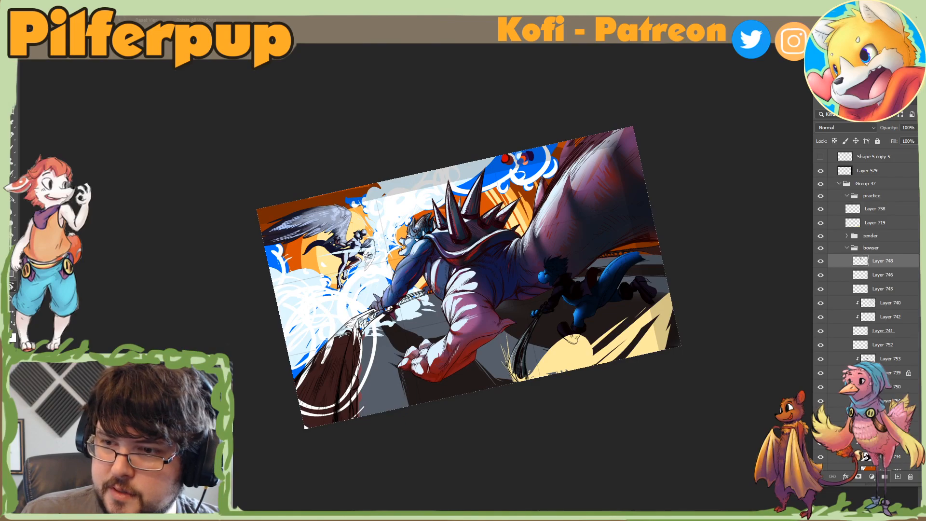
scroll(869, 289, "down", 8)
left_click_drag(821, 254, 825, 380)
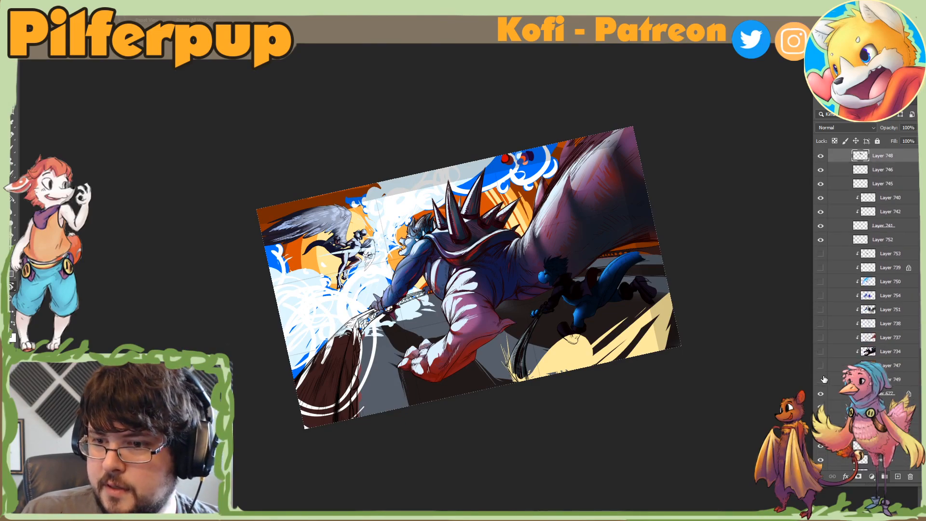
Step: Hide the bowser group's upper detail layers from Layer 752 up to Layer 748, leaving the purple base figure visible
left_click(821, 227)
left_click(822, 227)
left_click(821, 226)
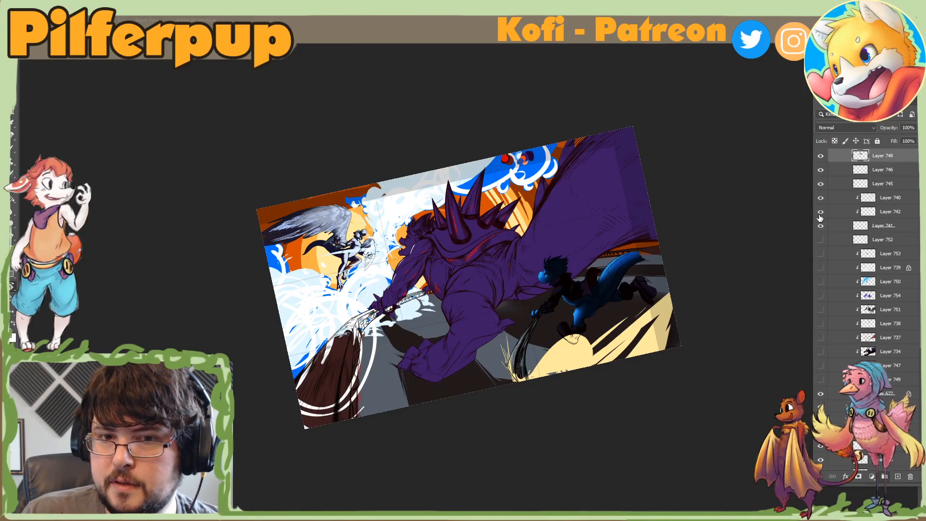
left_click(821, 225)
left_click(821, 226)
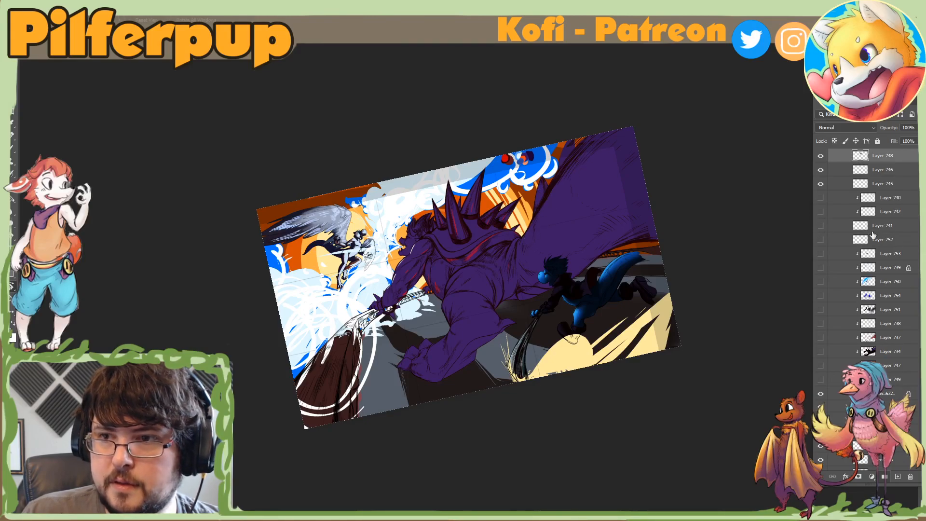
scroll(834, 251, "up", 3)
left_click_drag(822, 250, 822, 275)
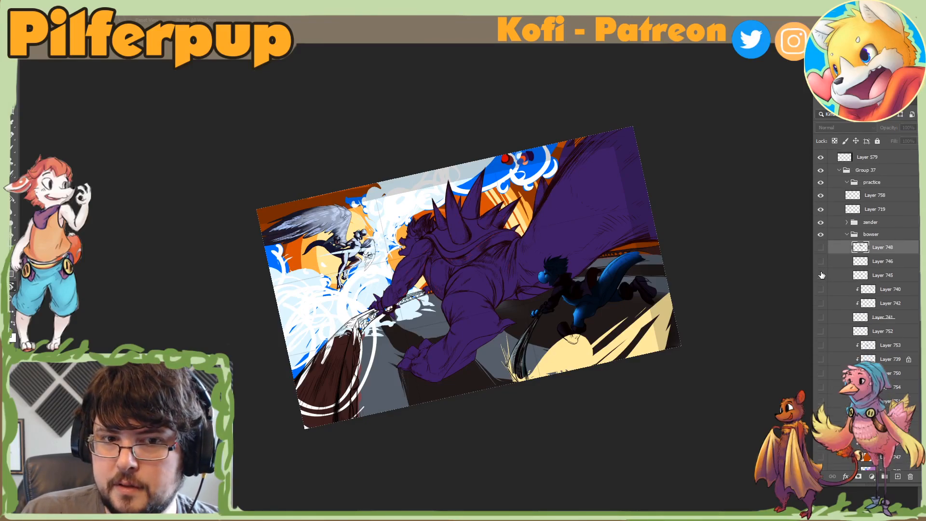
Step: Select the monster's base Layer 677 and add a new layer above it
scroll(868, 289, "down", 3)
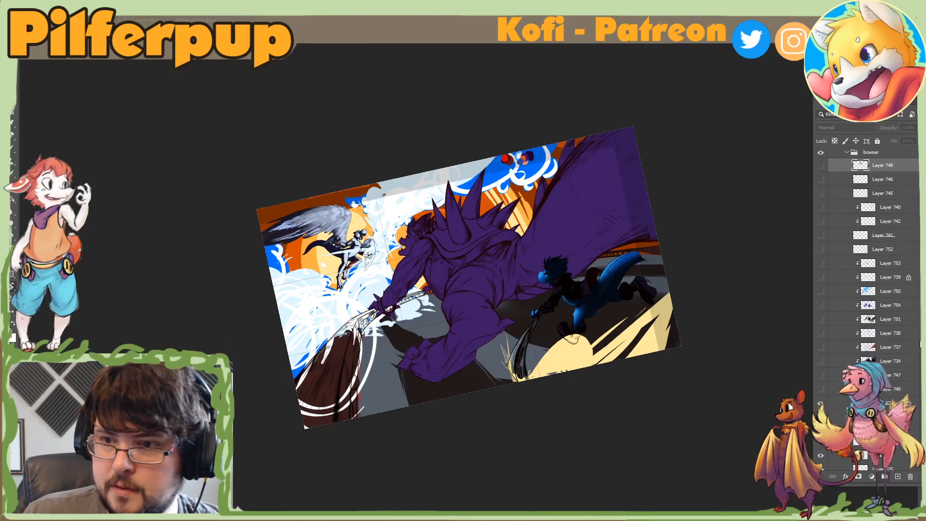
left_click(892, 403)
left_click(898, 476)
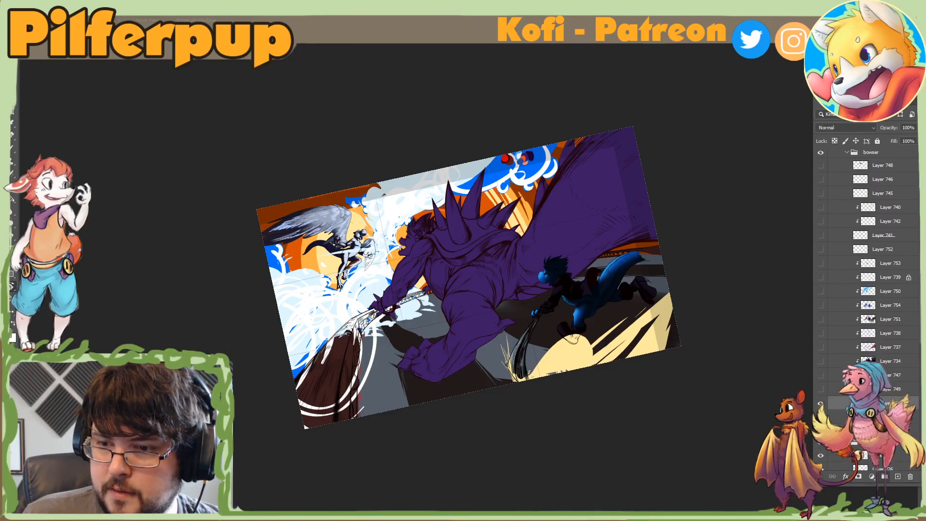
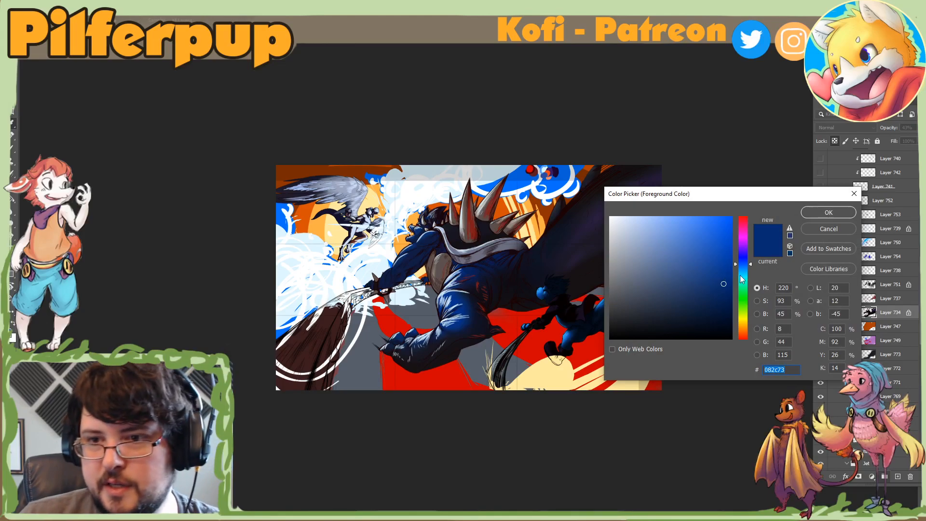
Step: Try several hues for the monster's shading, set the foreground colour to dark red-brown #261212, and mirror the canvas
left_click(744, 251)
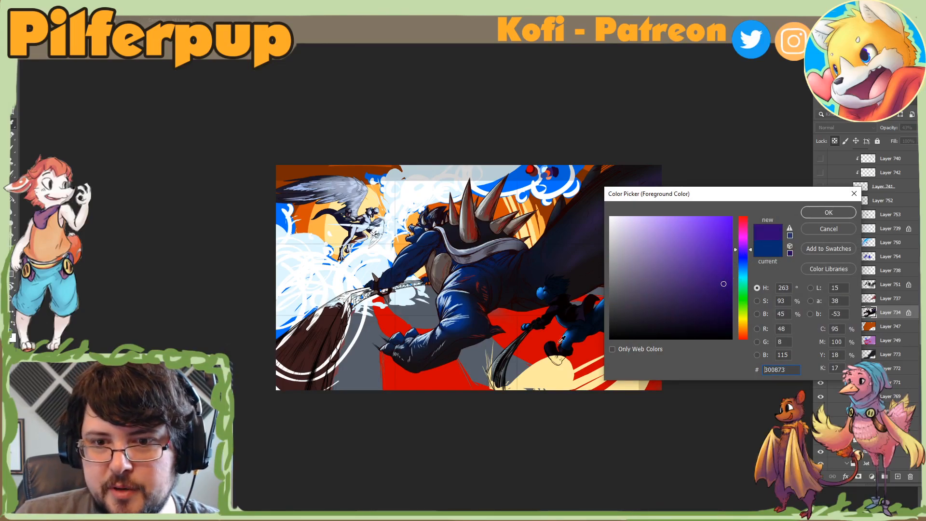
left_click(524, 298)
left_click(515, 319)
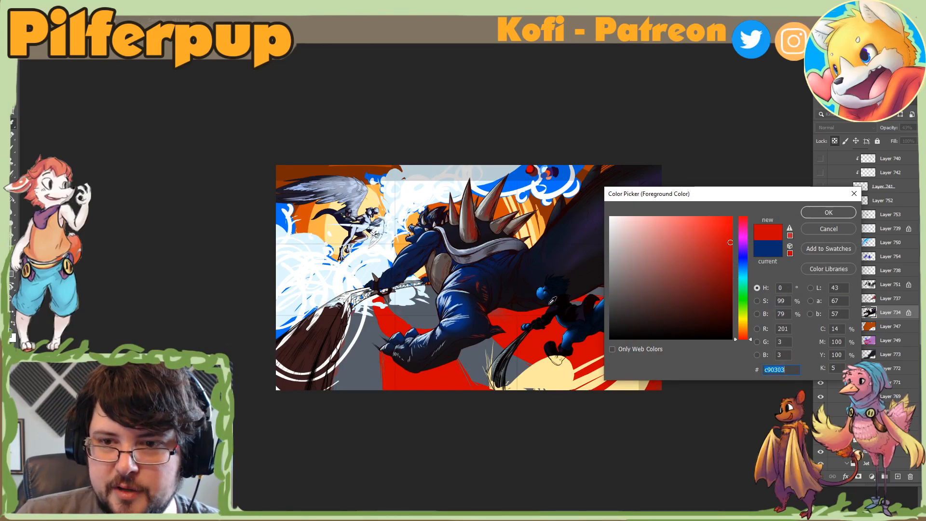
left_click(465, 300)
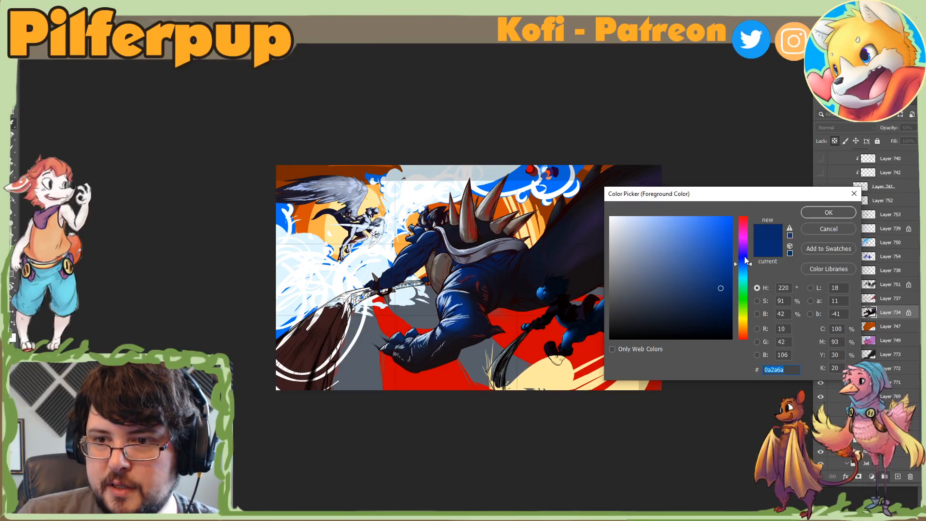
left_click_drag(747, 261, 743, 216)
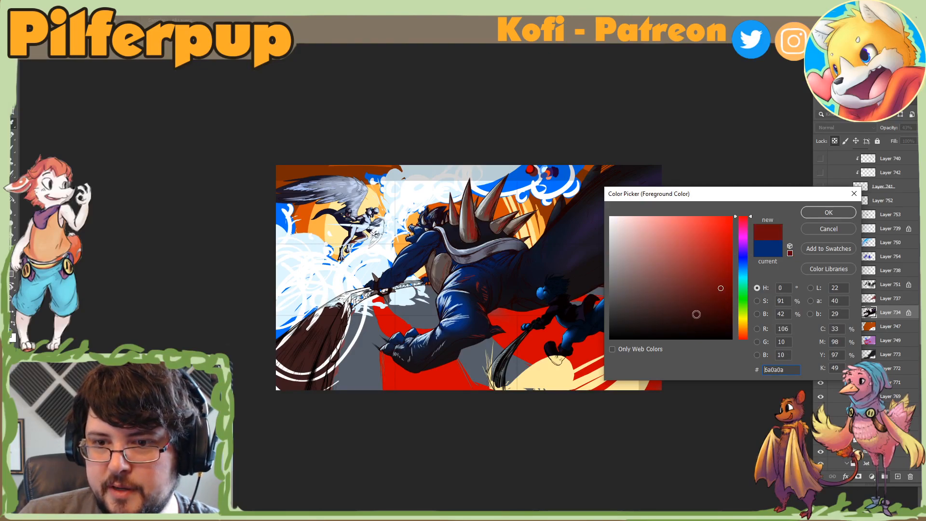
left_click(674, 319)
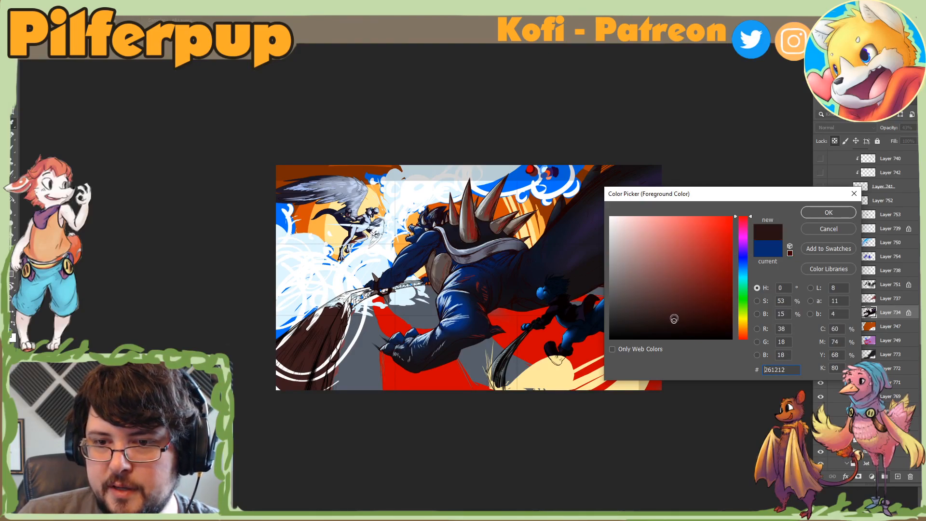
left_click(821, 215)
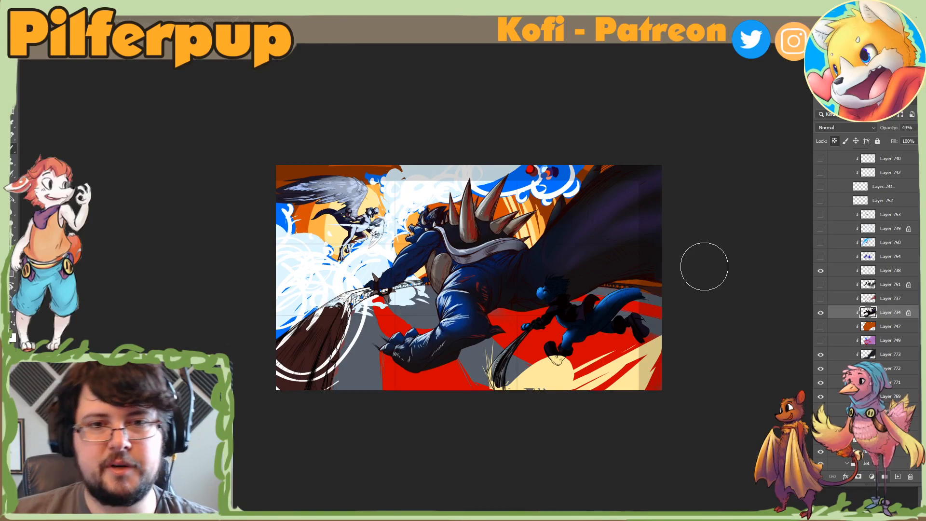
key("ctrl+shift+h")
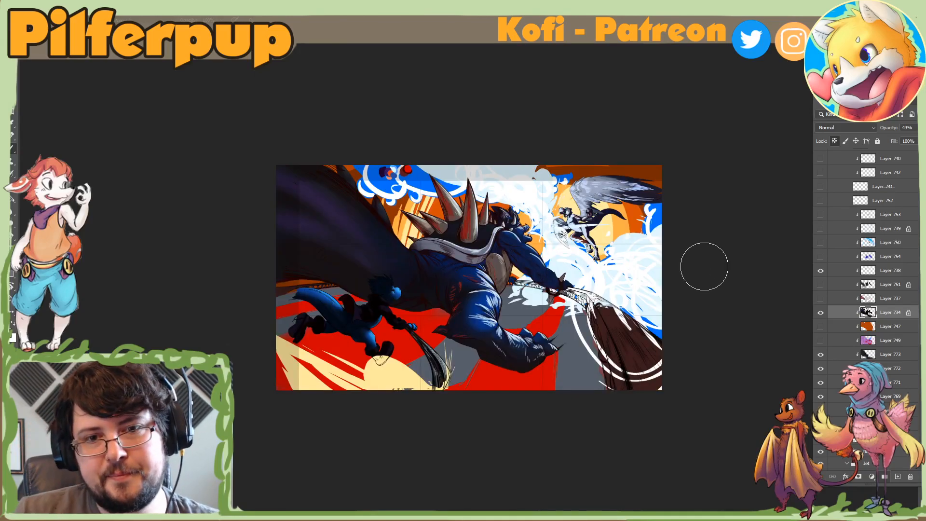
Step: Hide Layer 734, preview Layer 737, and turn on Layer 751 as the monster's shading
left_click(821, 313)
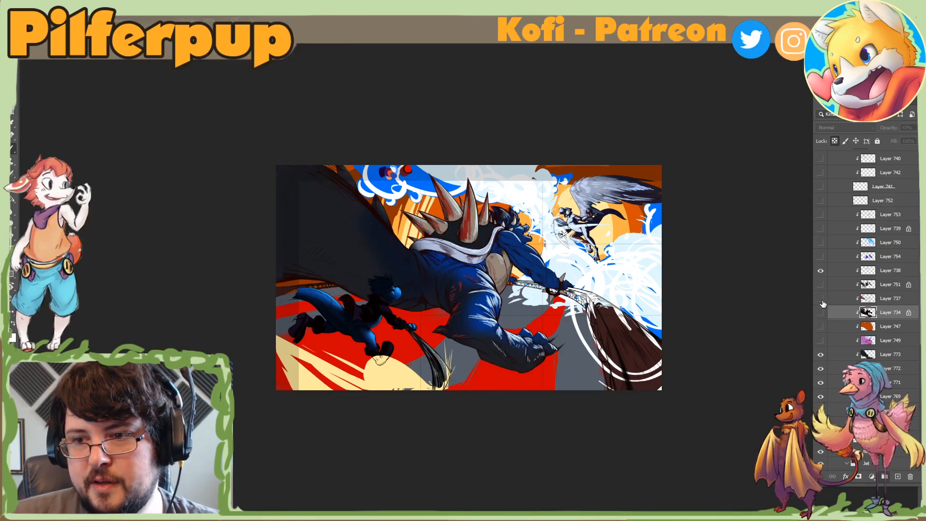
left_click(821, 299)
left_click(820, 299)
left_click(820, 285)
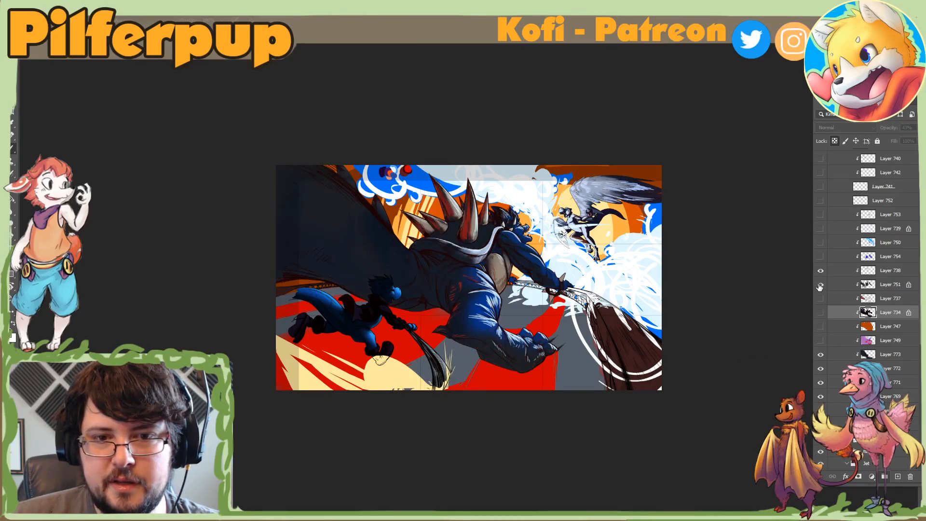
left_click(820, 285)
left_click(821, 286)
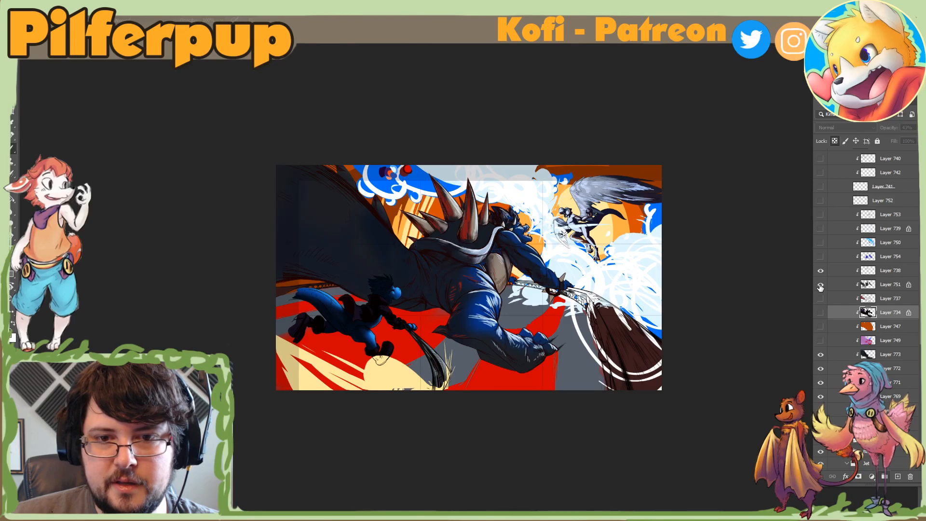
Step: Compare the monster with and without Layers 754 and 738, leaving both hidden
left_click(821, 271)
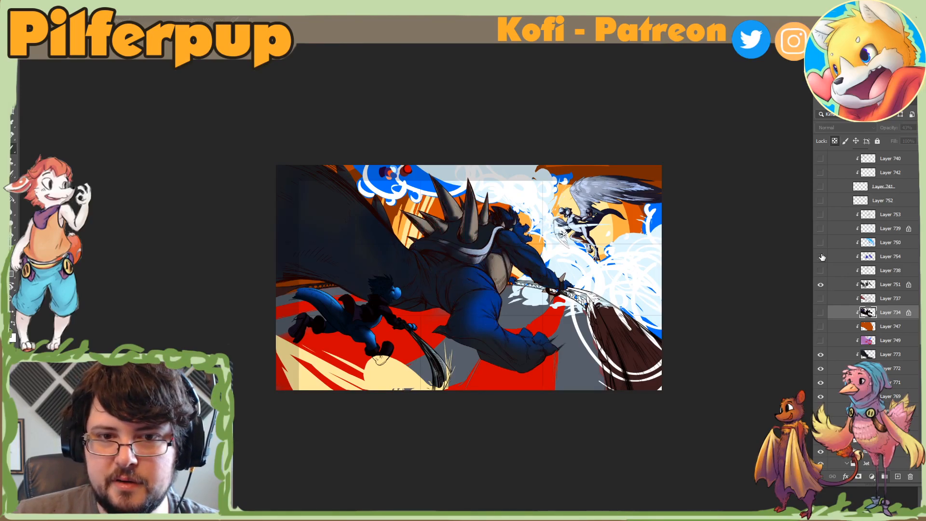
left_click(820, 256)
left_click(821, 257)
left_click(821, 270)
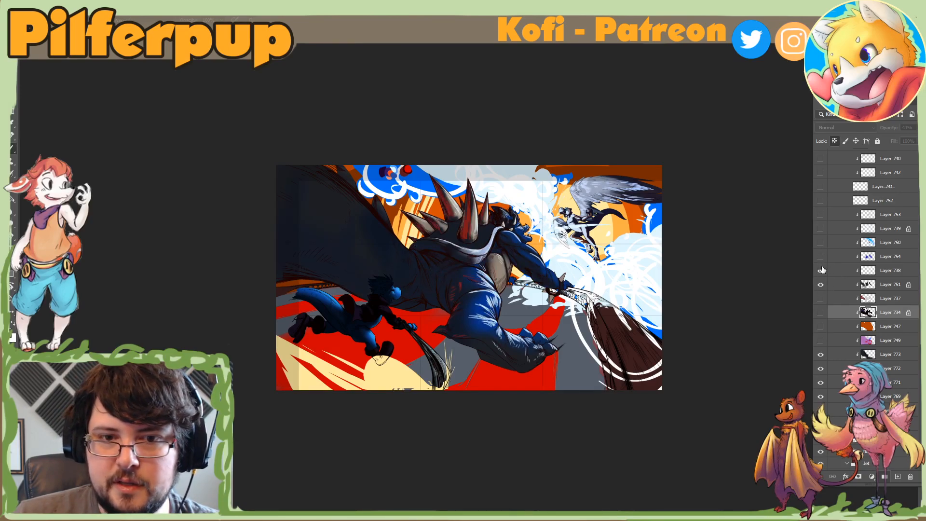
left_click(822, 271)
Step: Preview Layer 750 without keeping it, and show and select the highlight Layer 739
left_click(821, 242)
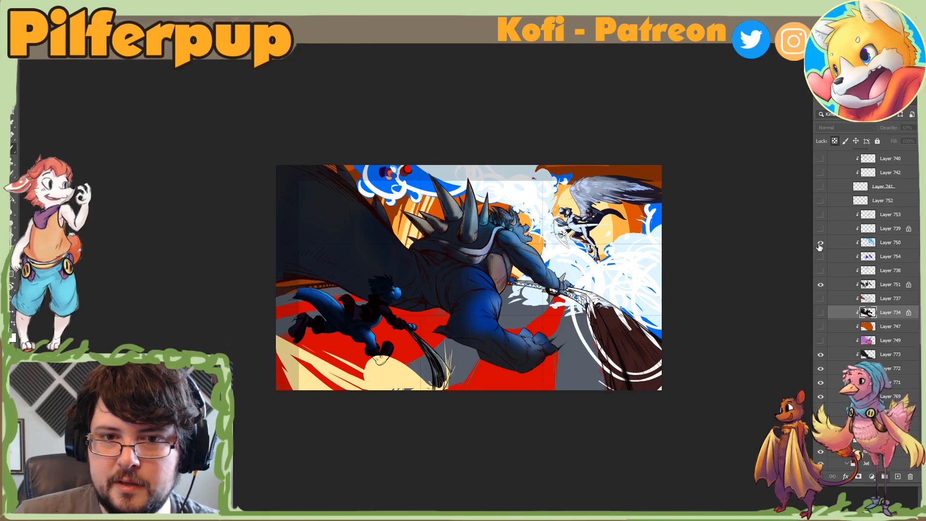
left_click(821, 243)
left_click(821, 229)
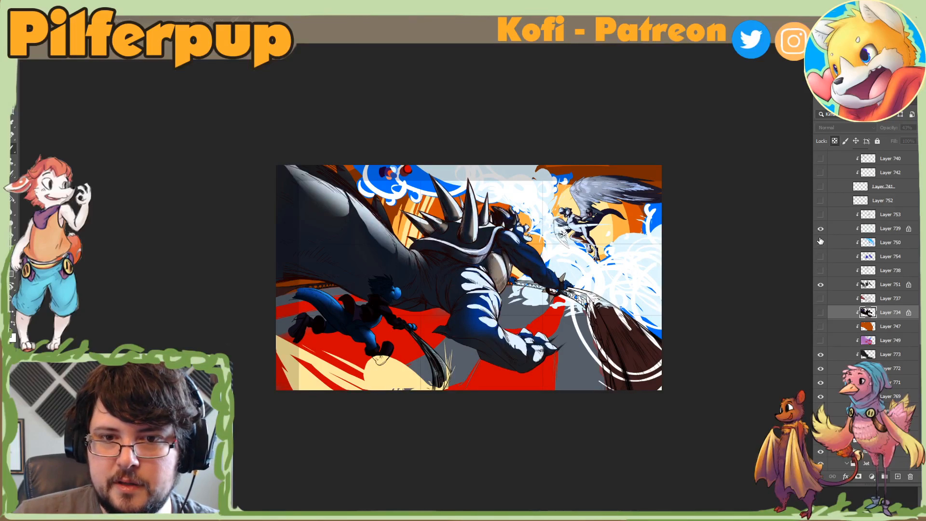
left_click(842, 232)
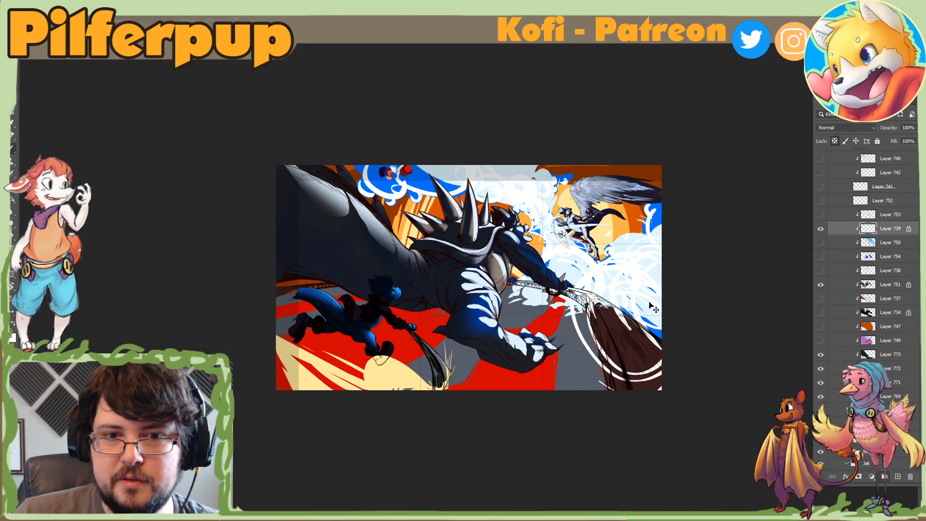
Step: Flip the canvas back and choose the Soft Round brush tip for reworking the highlights
key("ctrl+shift+h")
left_click(666, 414, "alt")
left_click(666, 414, "alt")
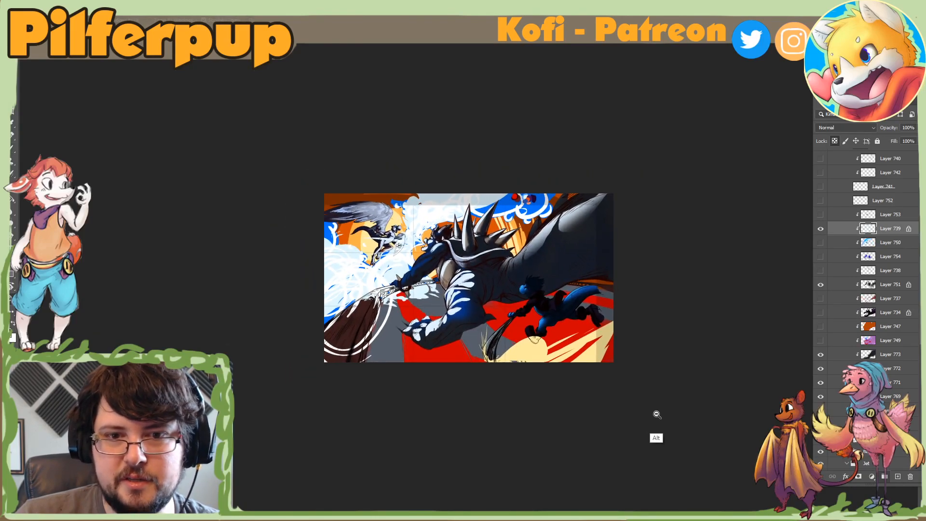
left_click(666, 414, "alt")
right_click(594, 409)
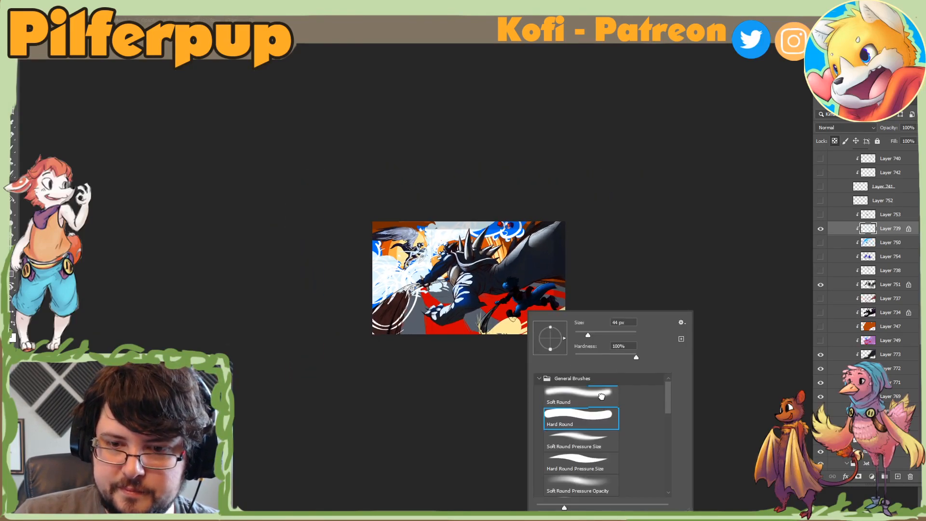
left_click(603, 394)
left_click(634, 333)
left_click(651, 254)
Step: Lasso the monster's tail on Layer 739, tone down its white highlights with the soft brush, and deselect
key("l")
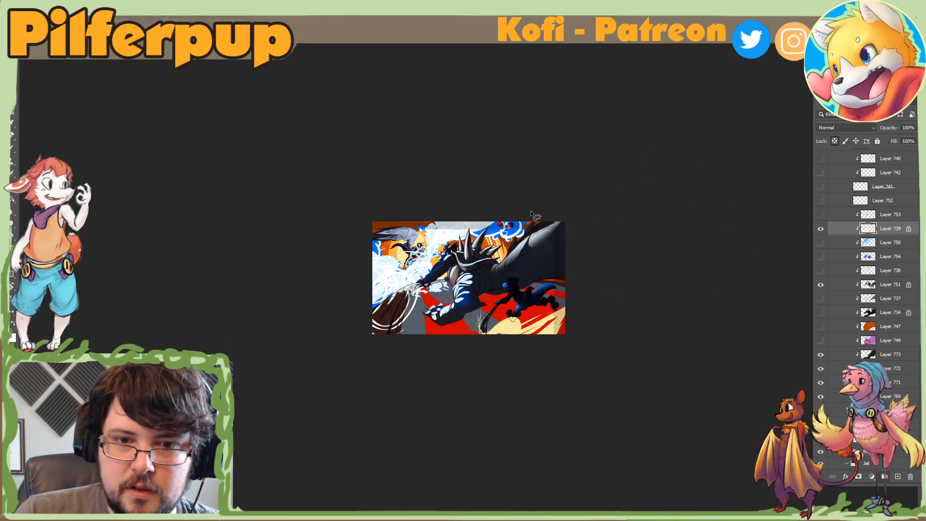
mouse_move(531, 211)
left_mouse_down()
mouse_move(508, 251)
mouse_move(530, 300)
mouse_move(579, 215)
left_mouse_up()
key("b")
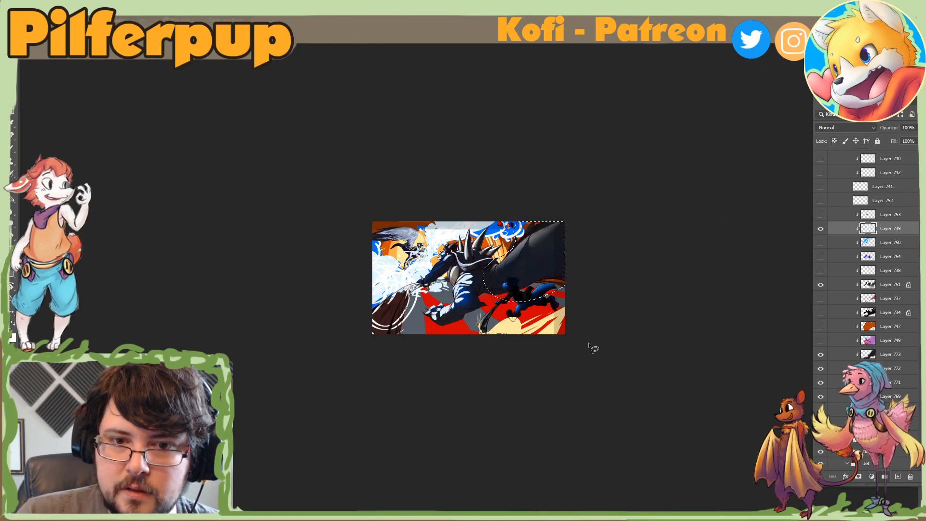
key("ctrl+d")
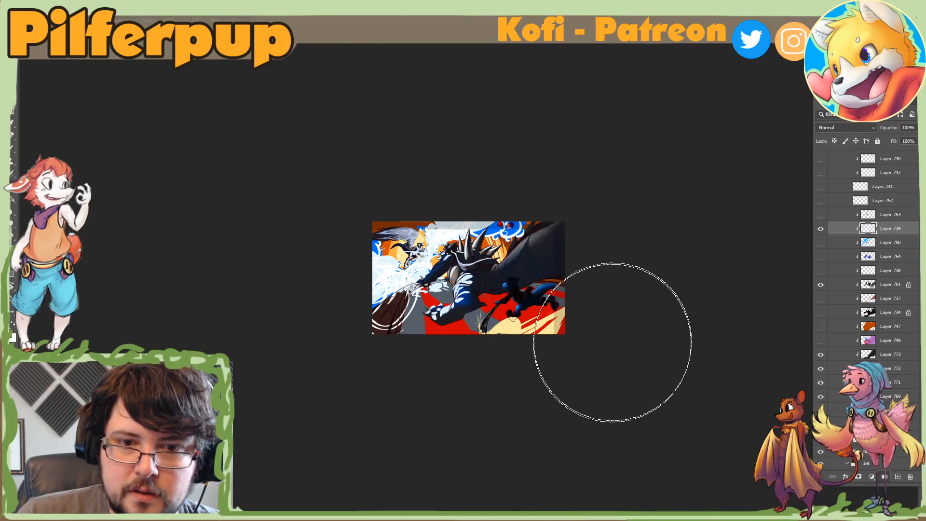
Step: Lasso the monster's foreground leg and claws, tone down their white highlights on Layer 739, and deselect
key("l")
mouse_move(478, 279)
left_mouse_down()
mouse_move(466, 275)
mouse_move(448, 302)
mouse_move(496, 355)
left_mouse_up()
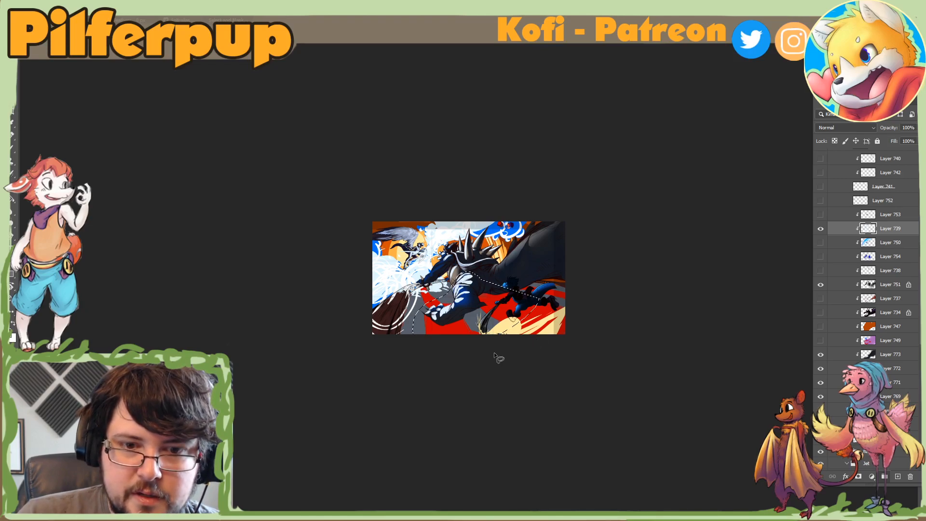
key("b")
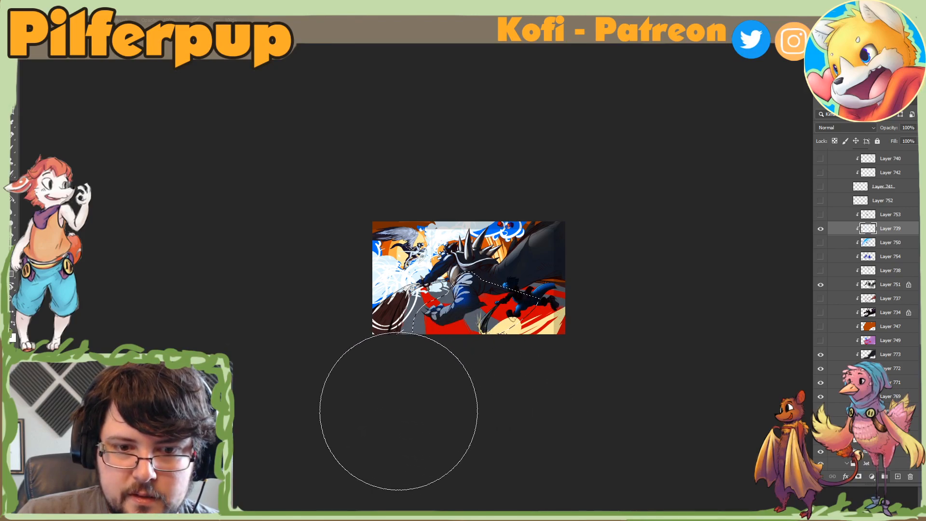
key("l")
key("ctrl+d")
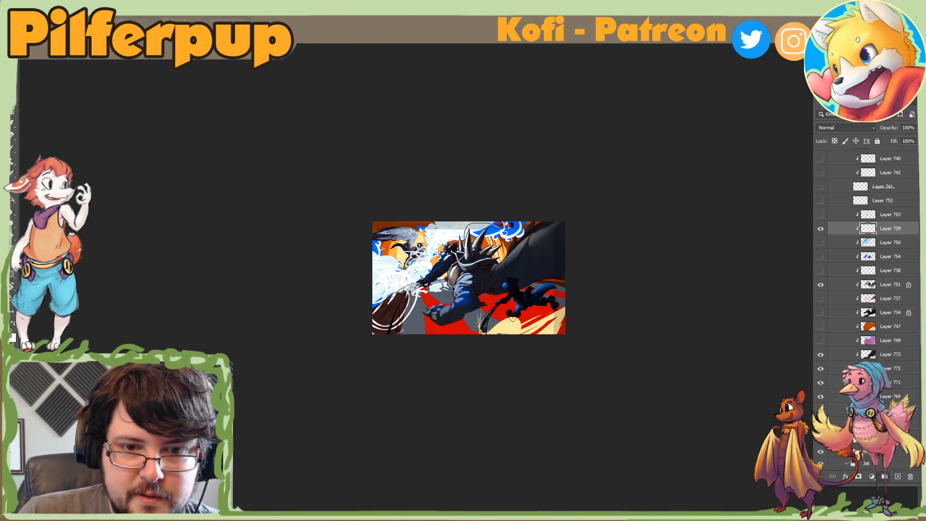
Step: Lasso the spiked shell, tone down its highlights on Layer 739, deselect, and check the picture mirrored
mouse_move(511, 261)
left_mouse_down()
mouse_move(488, 229)
mouse_move(473, 277)
left_mouse_up()
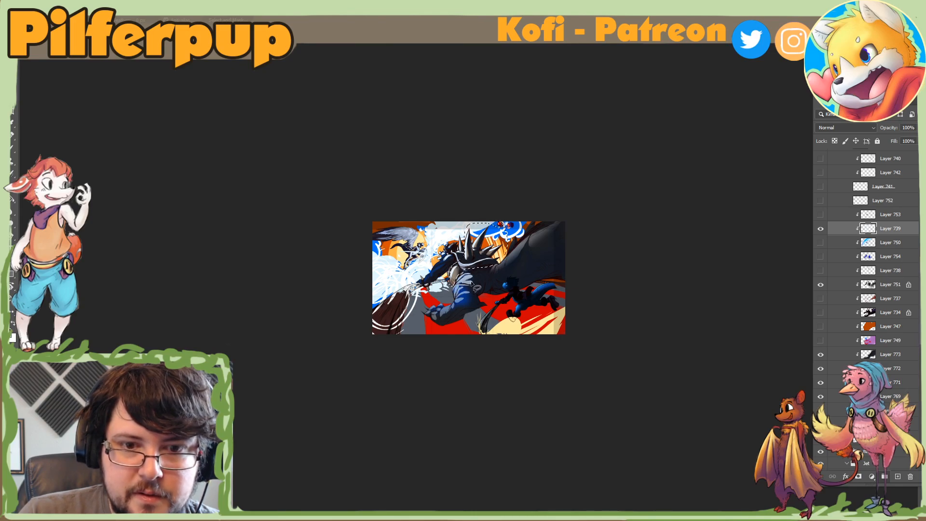
key("shift")
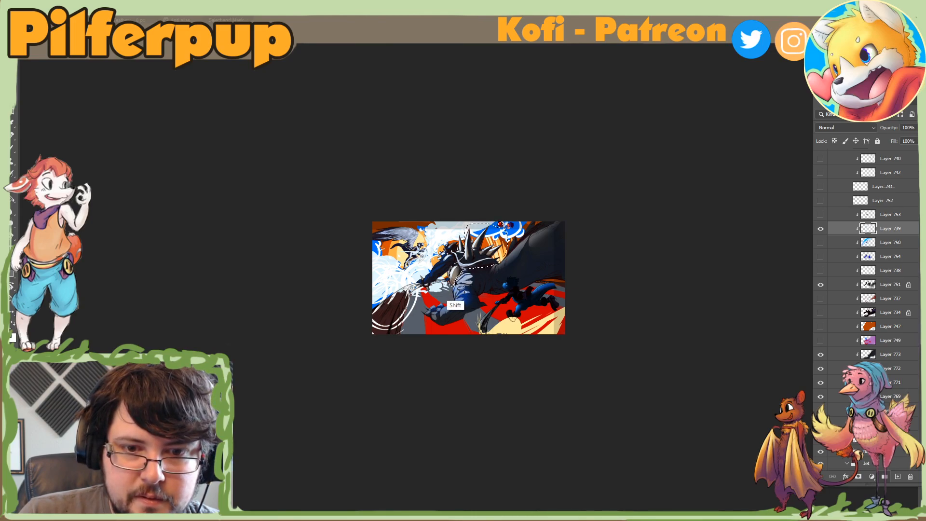
key("b")
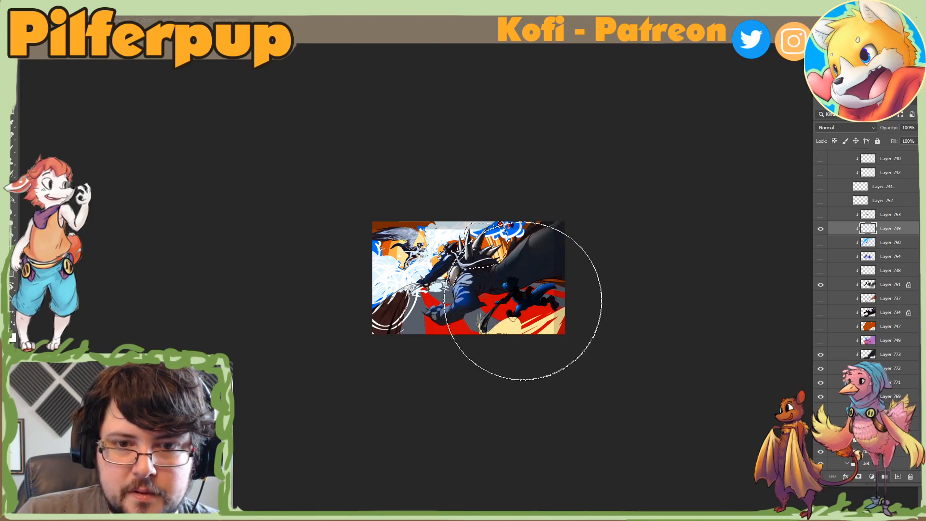
key("ctrl")
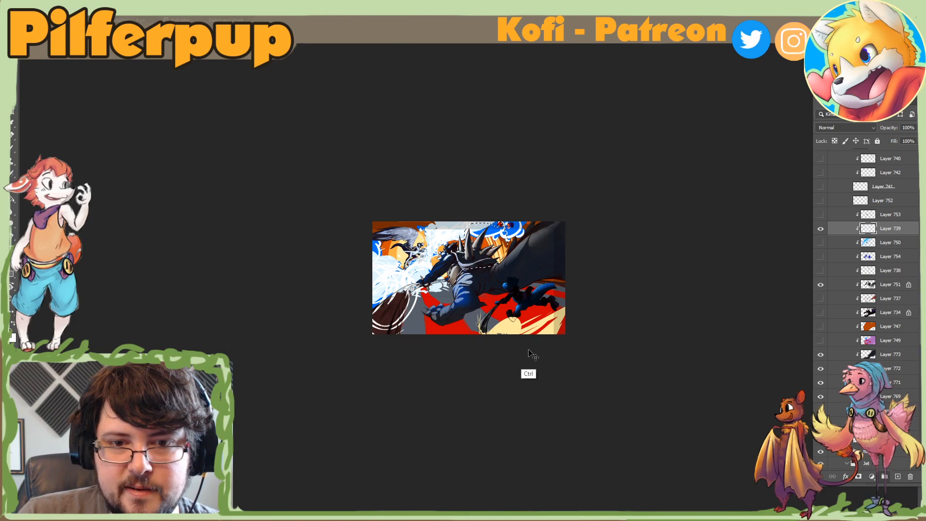
key("ctrl+d")
key("F2")
key("z")
key("ctrl+plus")
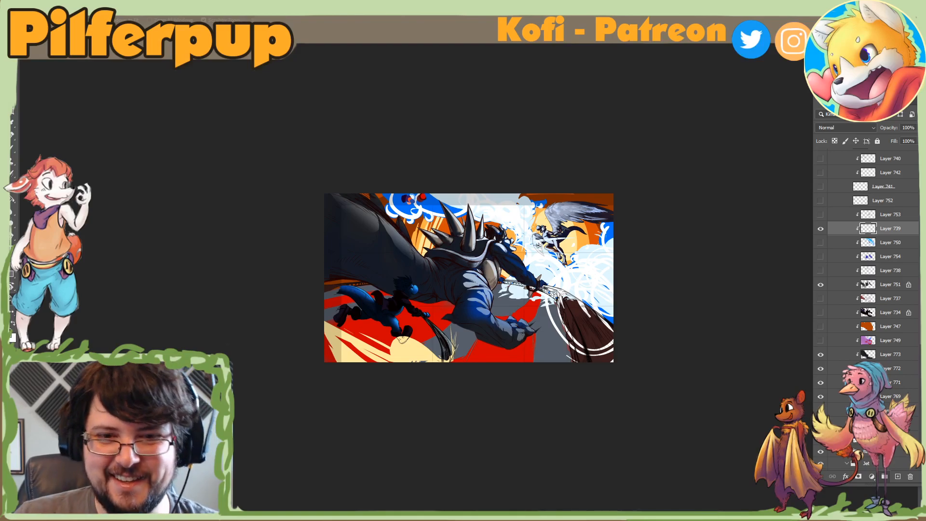
key("ctrl+shift+h")
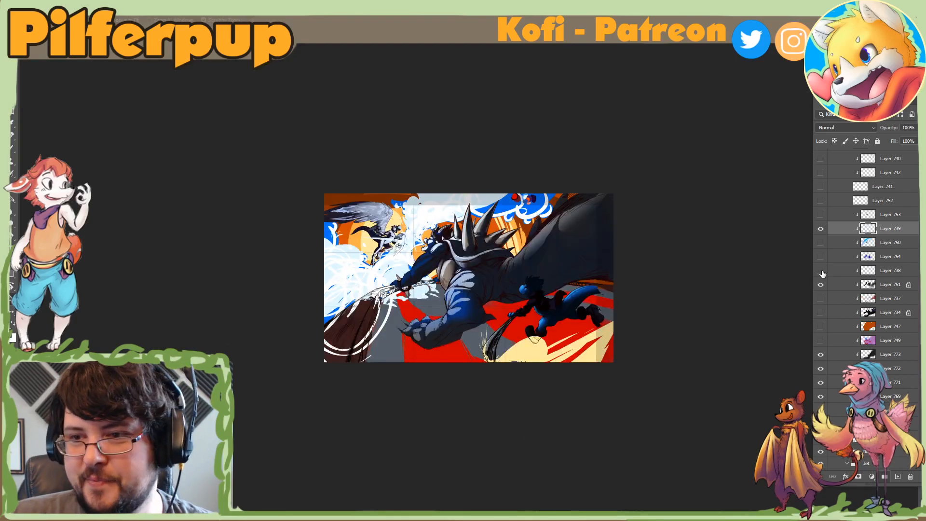
Step: Turn on Layer 753, select it, and lock its transparent pixels
left_click(821, 216)
left_click(821, 216)
left_click(821, 218)
left_click(821, 221)
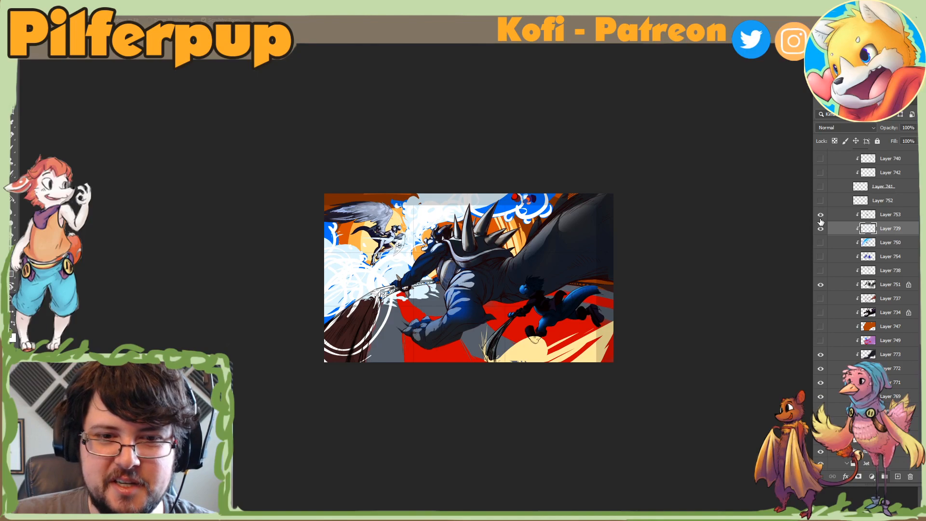
left_click(861, 217)
left_click(836, 142)
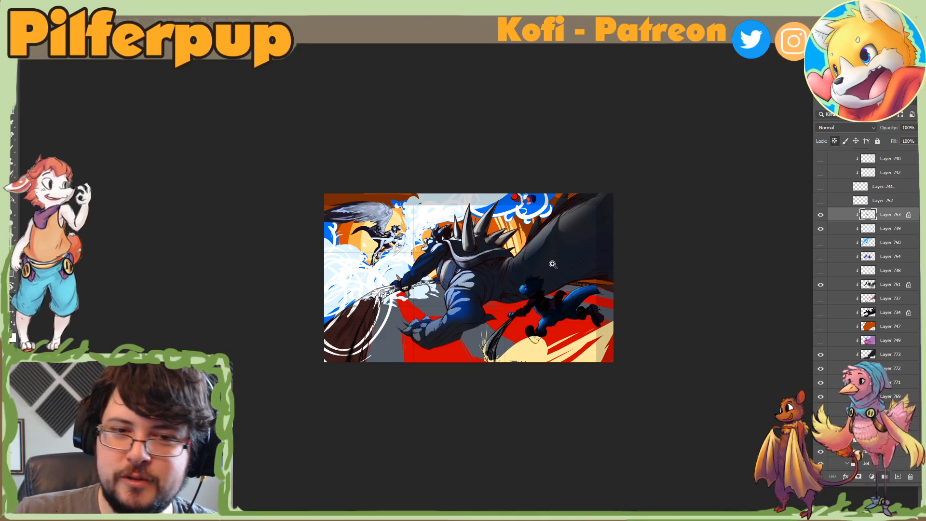
Step: Sample tones from the monster with the brush active and set the foreground colour to dark brown #3f3730
key("b")
left_click(451, 277, "alt")
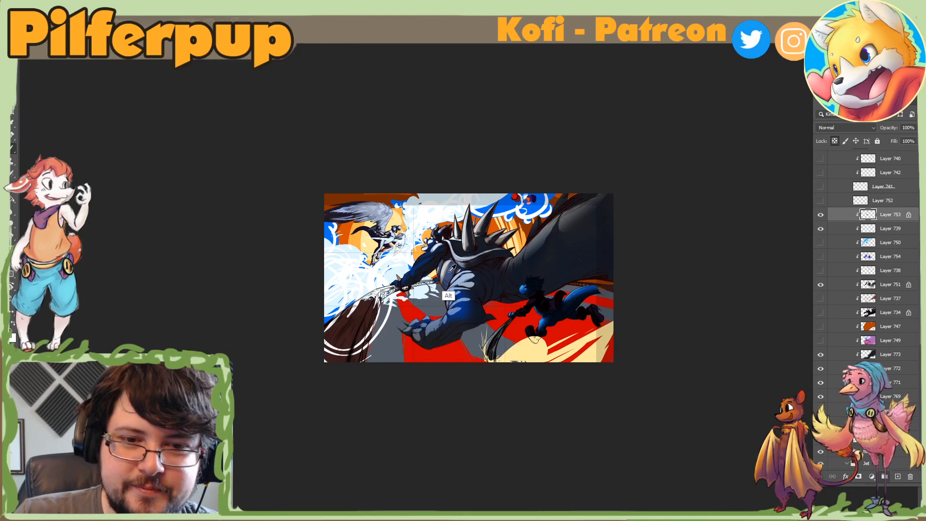
key("n")
left_click(439, 315)
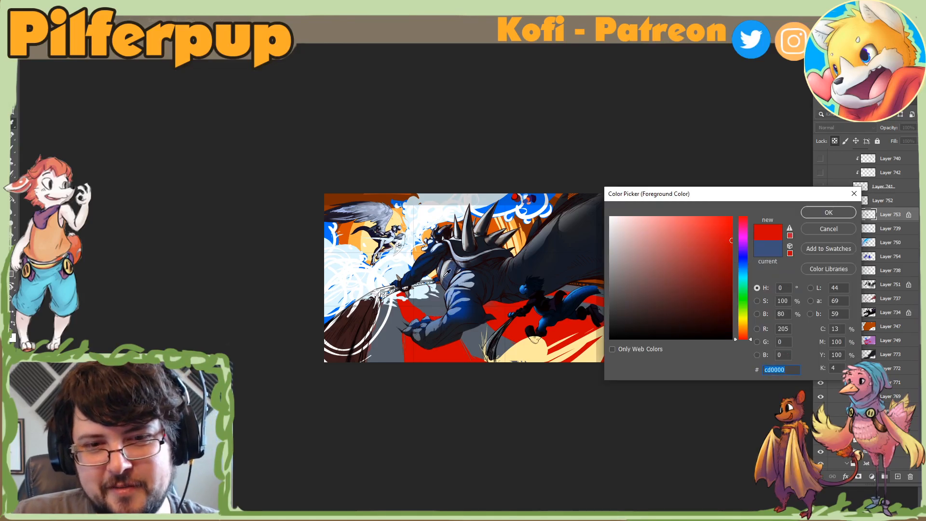
left_click(450, 272)
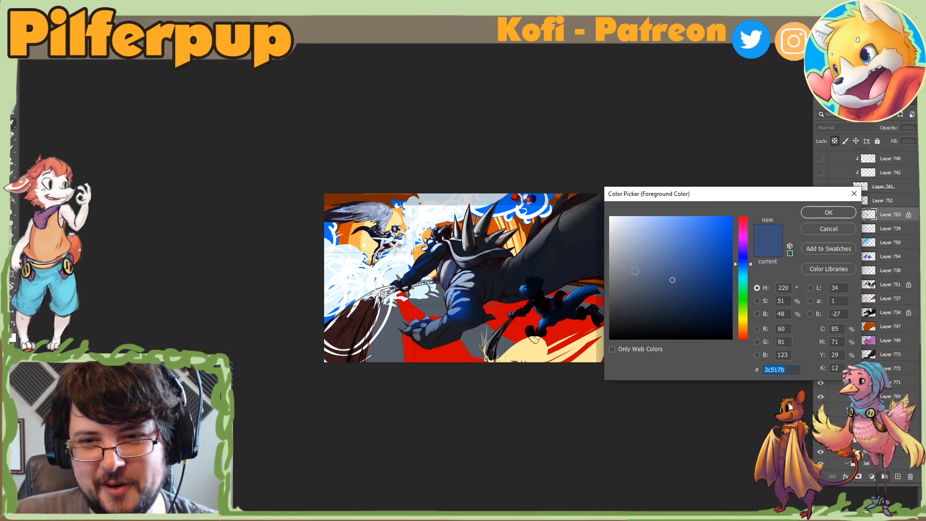
left_click(471, 236)
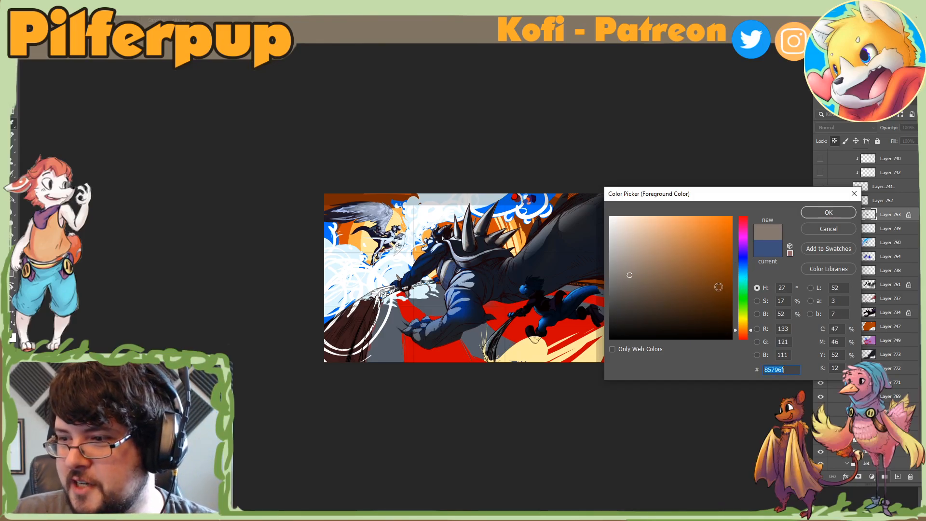
left_click(638, 309)
left_click(812, 217)
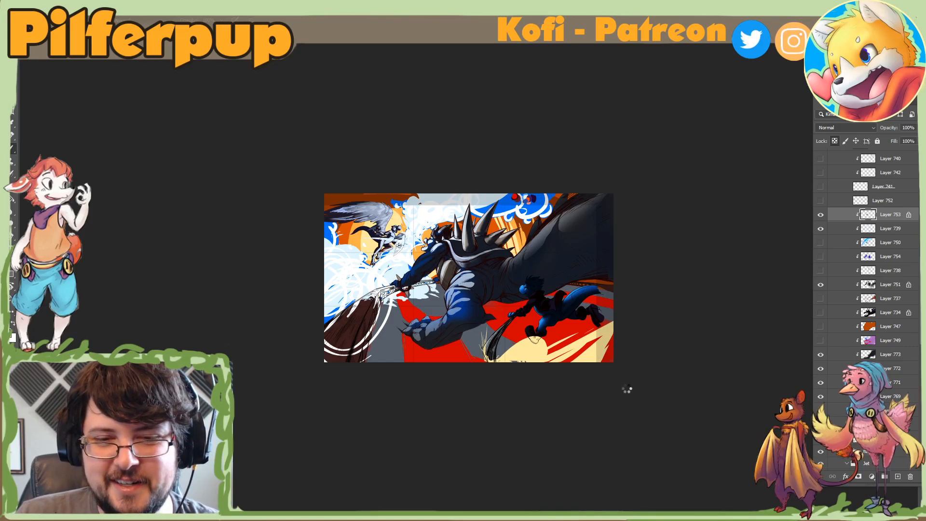
Step: Mirror and enlarge the picture, confirm #3f3730 as the brush colour, and flip the view back
key("ctrl+shift+h")
key("z")
left_click(605, 390)
key("b")
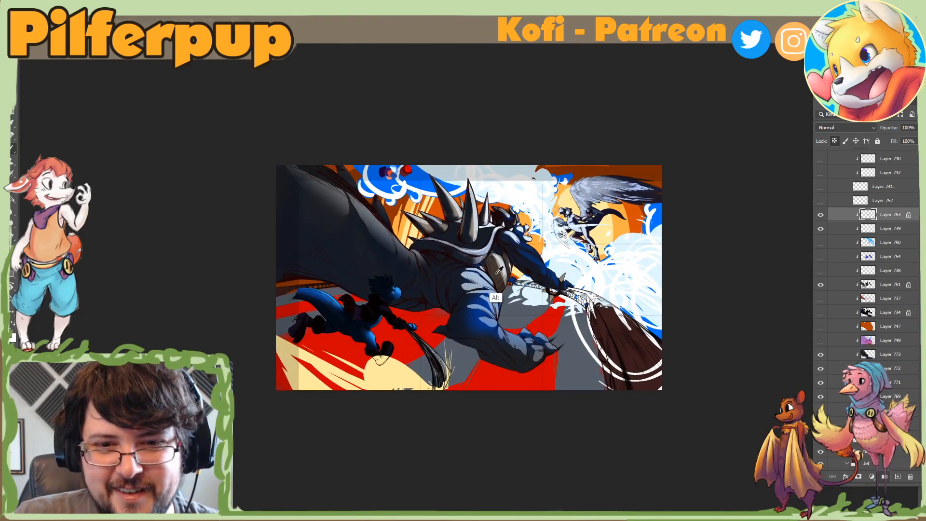
left_click(11, 335)
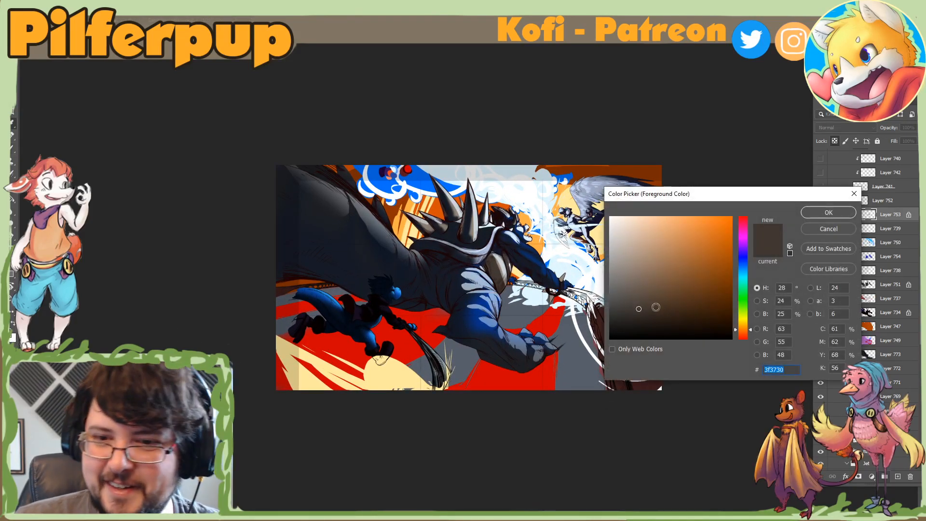
left_click(828, 213)
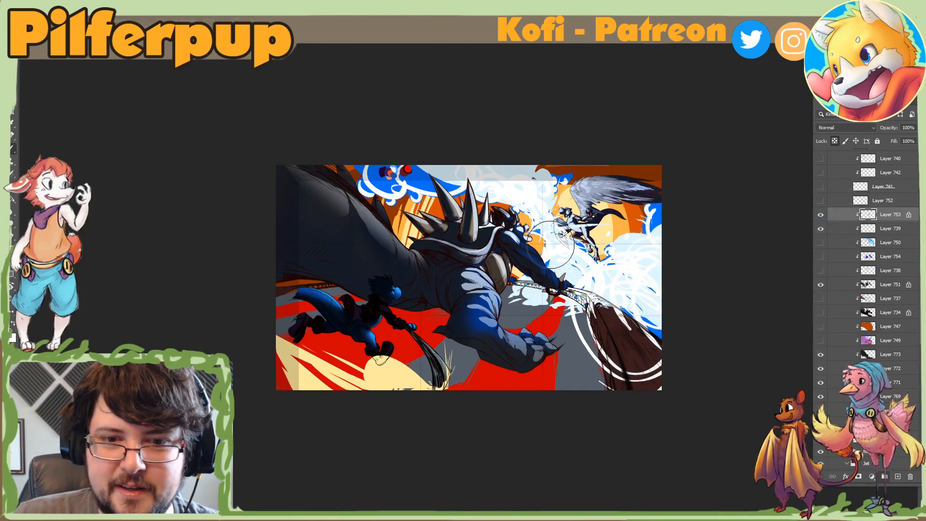
key("ctrl+shift+h")
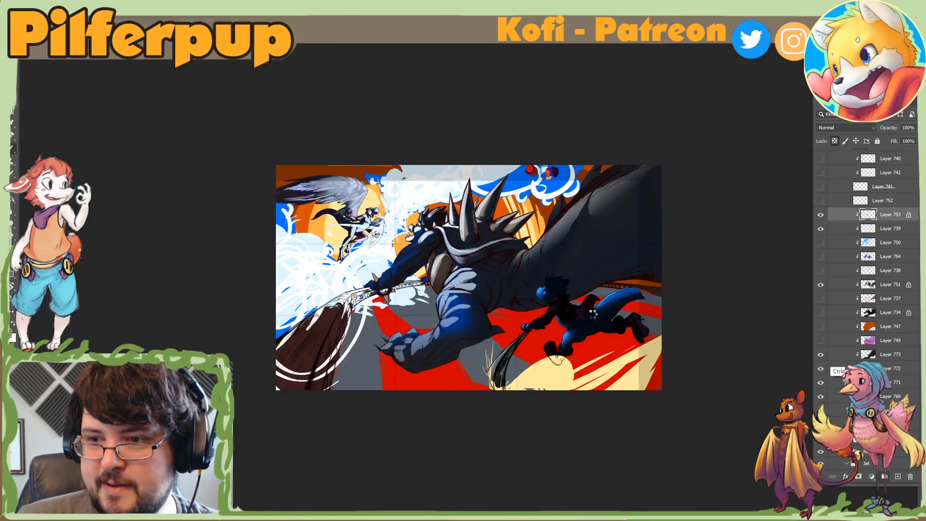
Step: Hide the red and grey ground layers in the background group and check the picture in both mirrored and normal view
key("ctrl+shift+h")
scroll(868, 290, "down", 5)
scroll(869, 290, "down", 4)
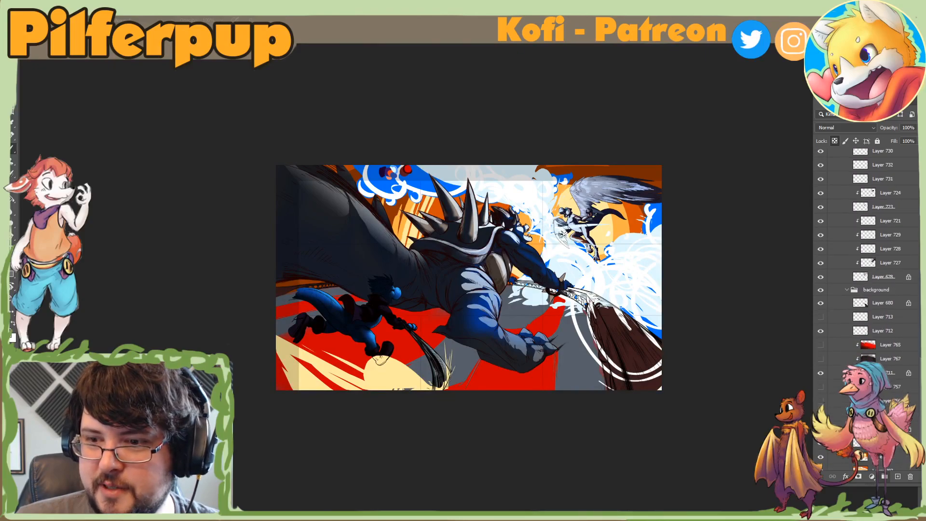
left_click(820, 373)
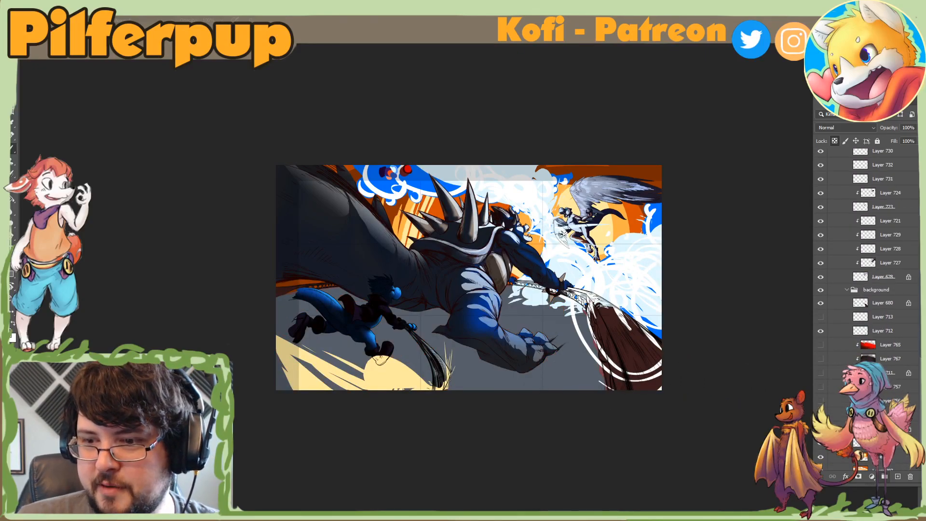
left_click(821, 415)
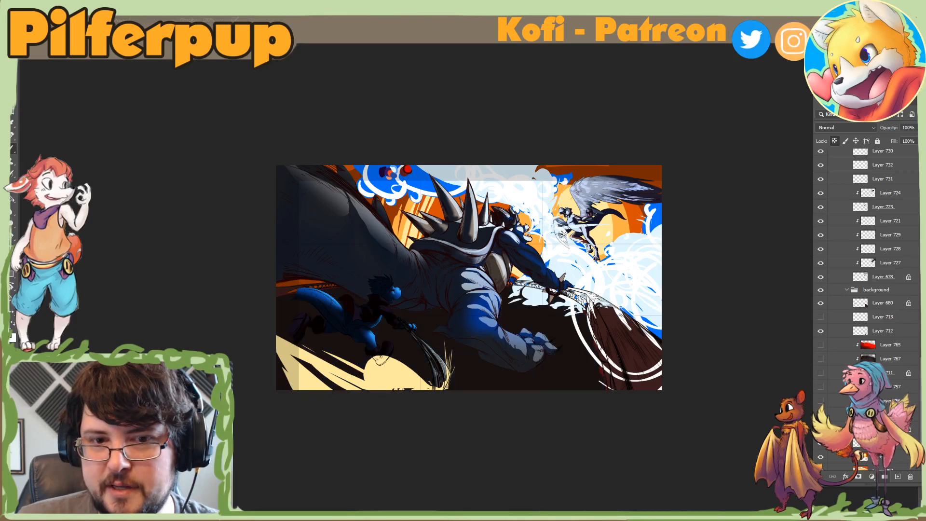
key("ctrl+shift+h")
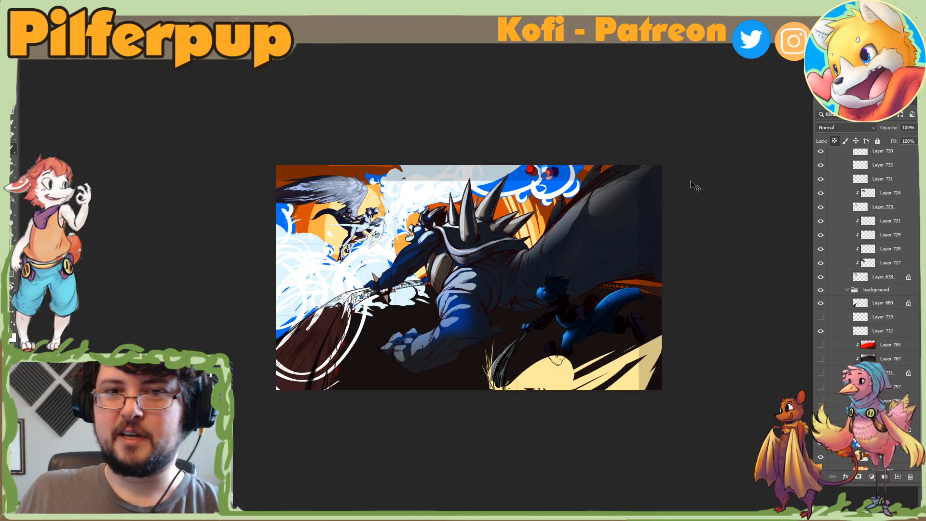
scroll(853, 270, "up", 10)
scroll(853, 270, "down", 10)
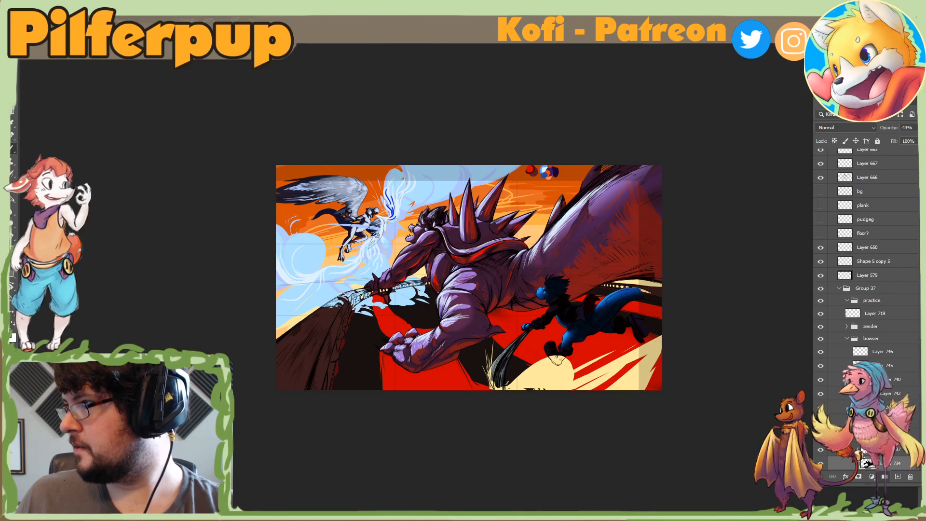
Step: Switch to the browser window, look through the DVS shoe image results, and move the window away again
left_click_drag(925, 97, 693, 57)
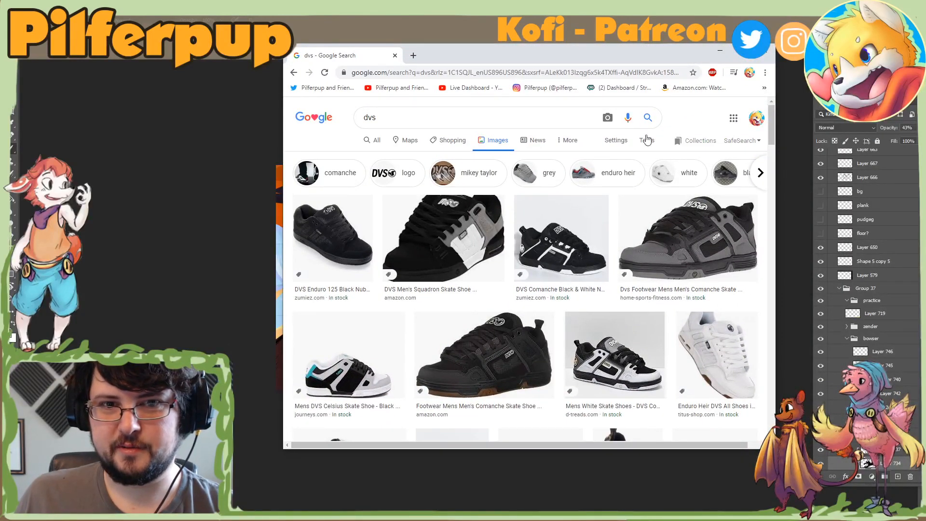
scroll(707, 242, "down", 6)
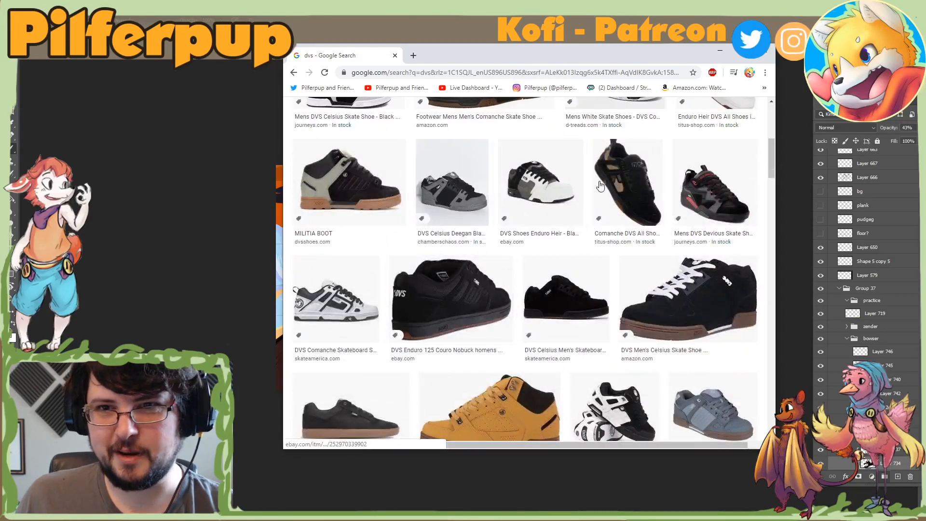
scroll(455, 305, "down", 2)
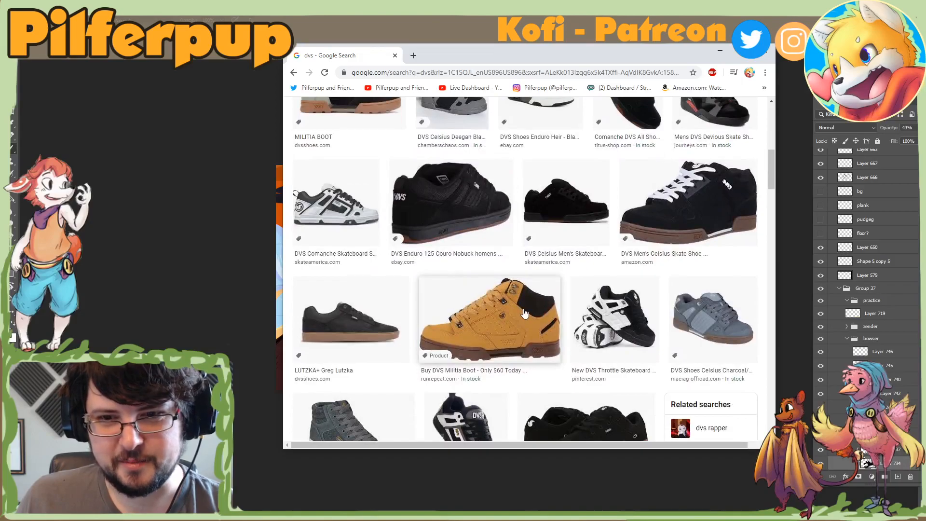
scroll(454, 305, "down", 3)
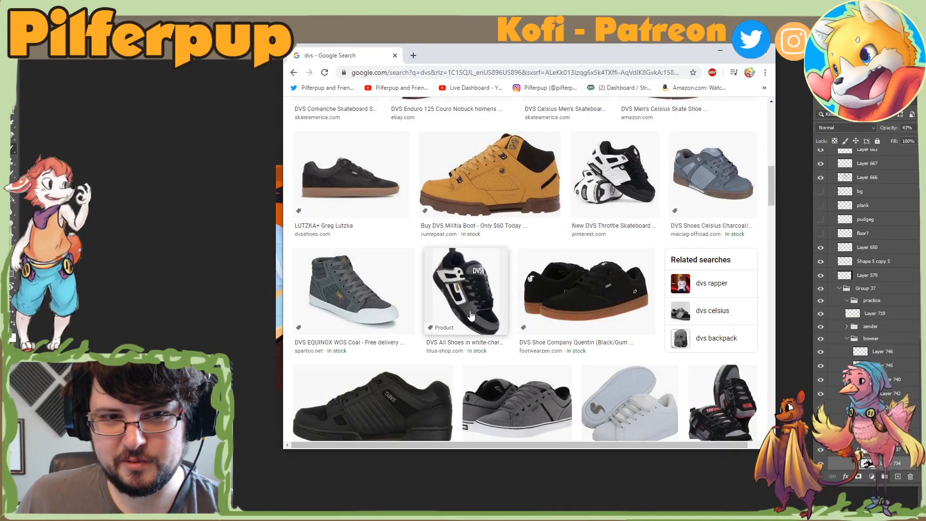
scroll(472, 314, "up", 10)
left_click_drag(582, 58, 925, 77)
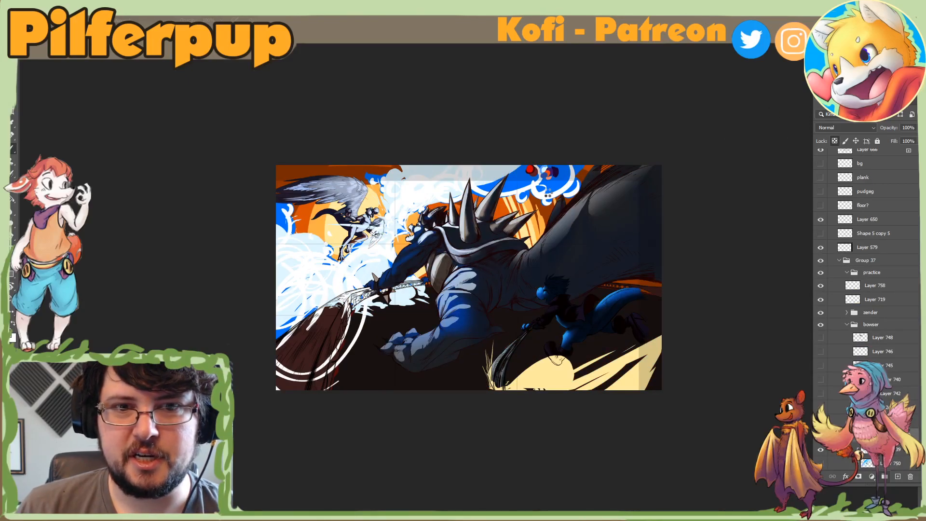
Step: Examine the composition and its values in mirrored and normal view at several zoom levels
key("ctrl+shift+h")
key("z")
left_click(529, 333, "alt")
left_click(529, 333, "alt")
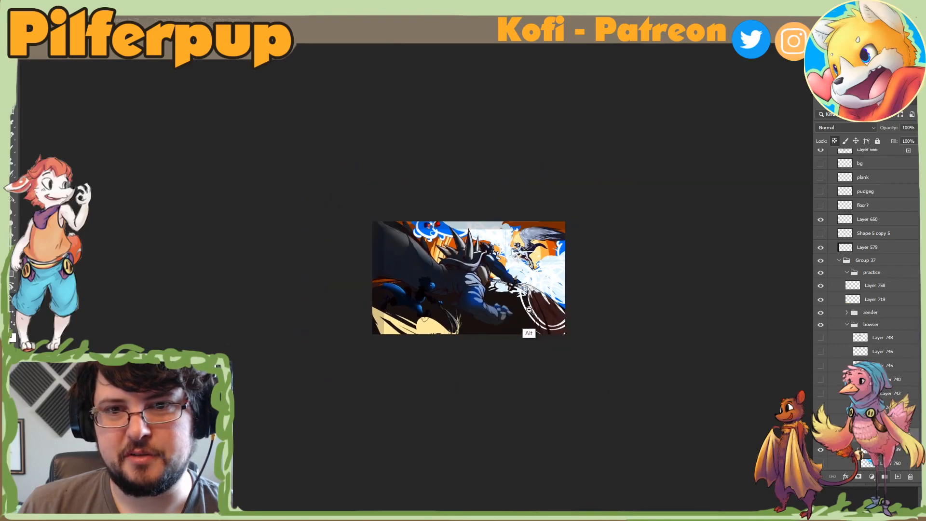
left_click(530, 333, "alt")
left_click(529, 309, "alt")
left_click(530, 308)
left_click(530, 308)
left_click(531, 309)
left_click(531, 309)
left_click(530, 308)
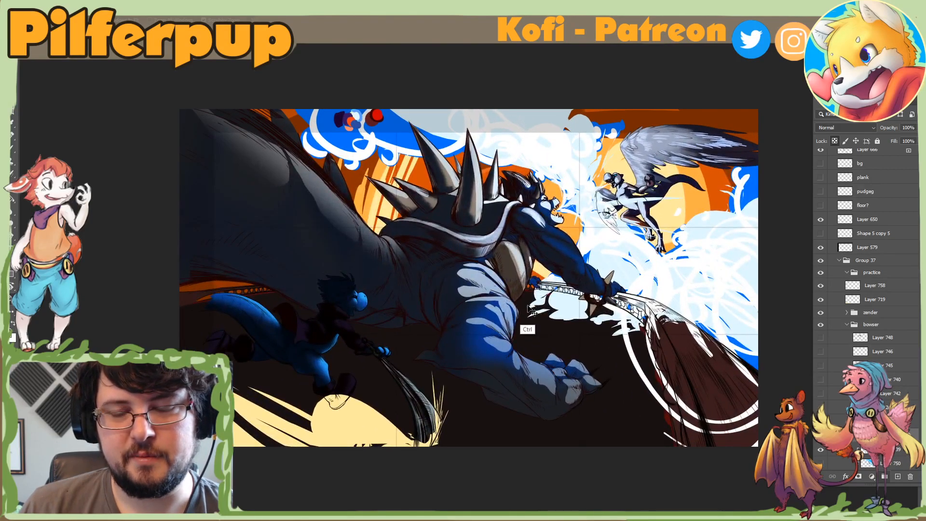
left_click(525, 322, "alt")
left_click(524, 322, "alt")
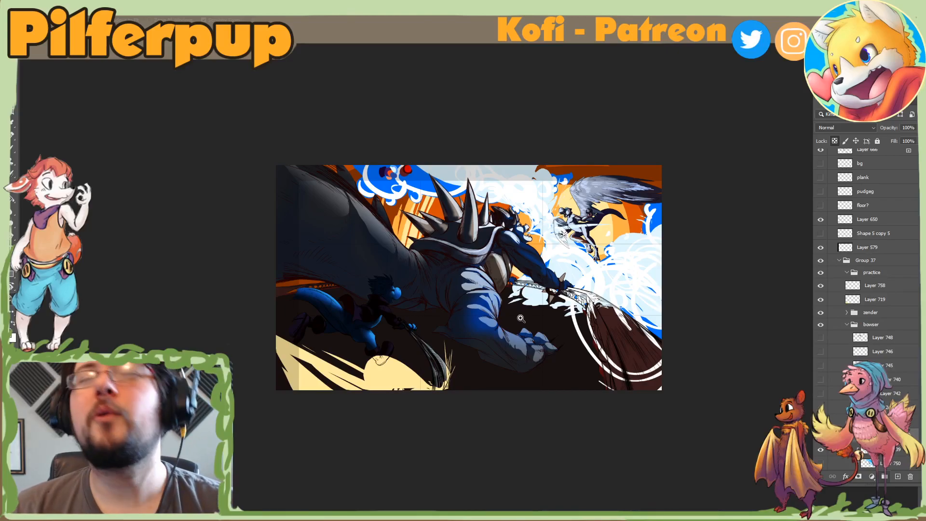
key("ctrl+f")
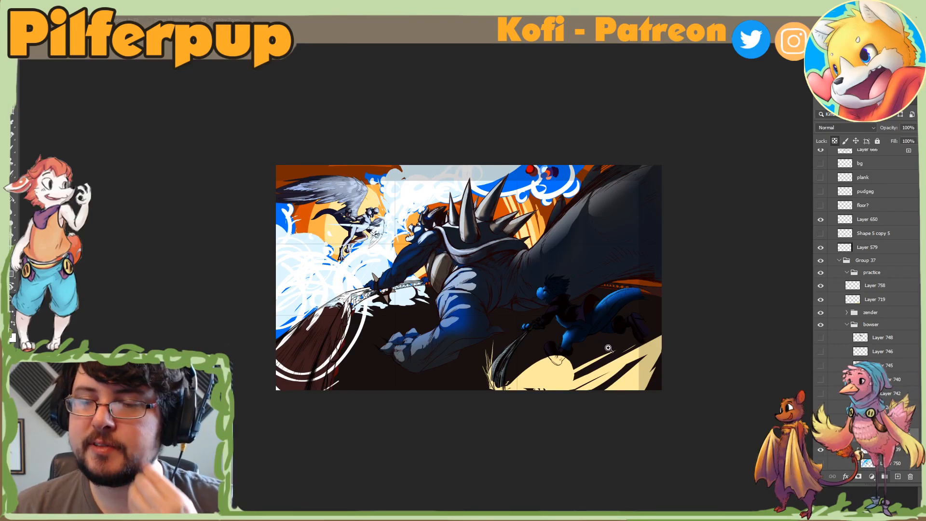
left_click(682, 316, "alt")
left_click(679, 313, "alt")
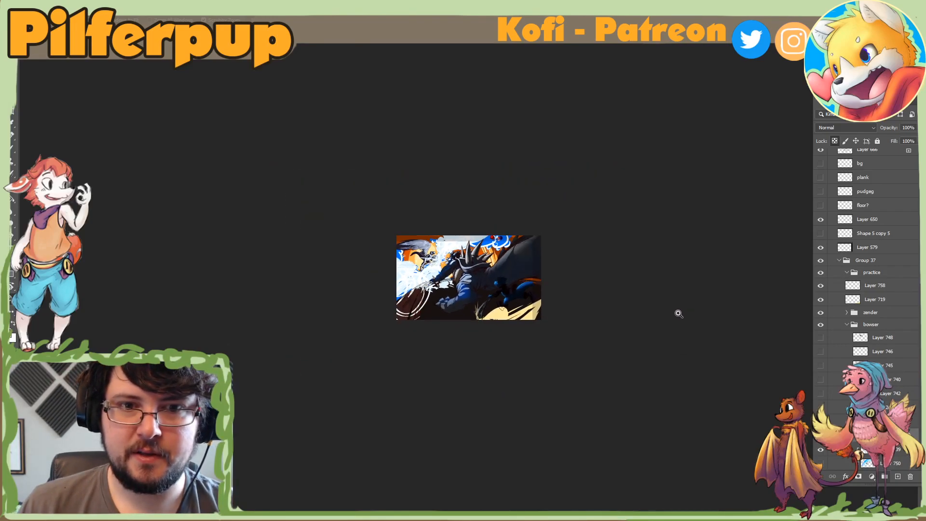
left_click(679, 314)
left_click(678, 313)
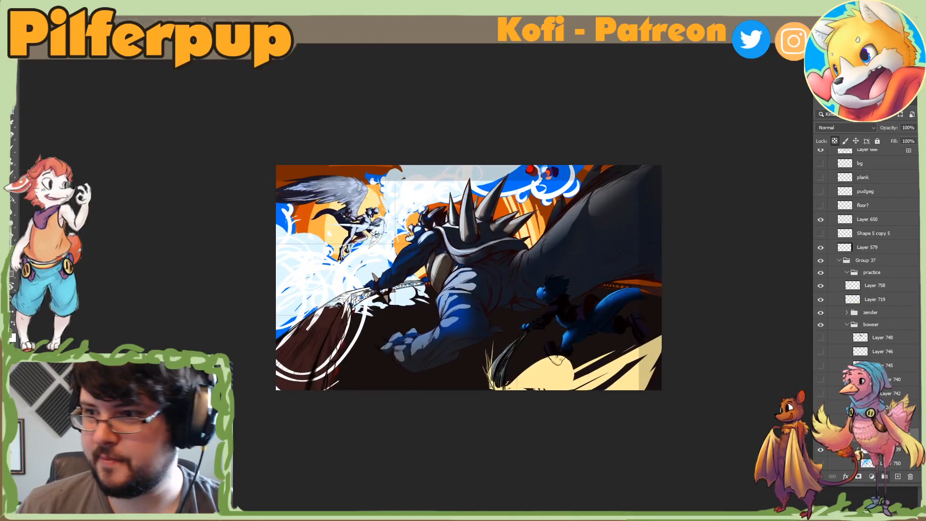
Step: Collapse the bowser group, expand the zender group, and add a new clipped layer between Layer 698 and Layer 695
scroll(861, 336, "up", 4)
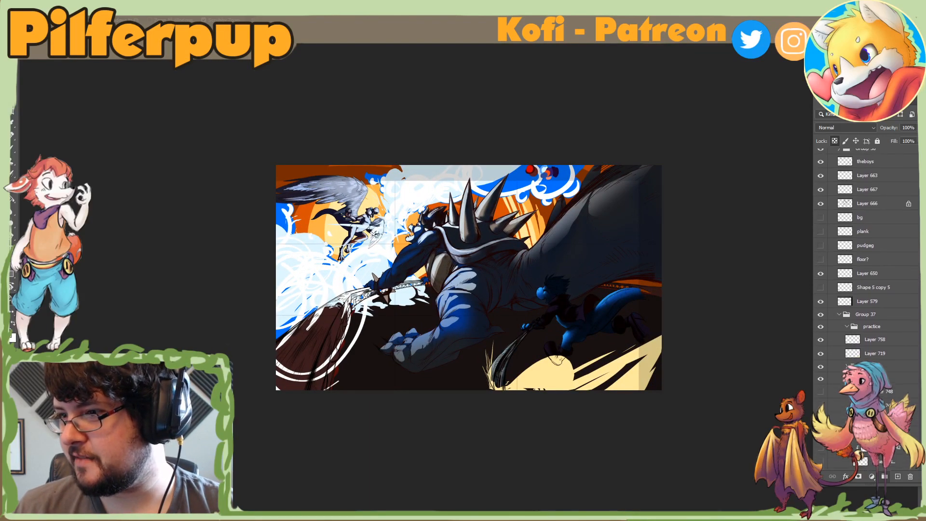
scroll(862, 337, "up", 1)
scroll(862, 336, "down", 2)
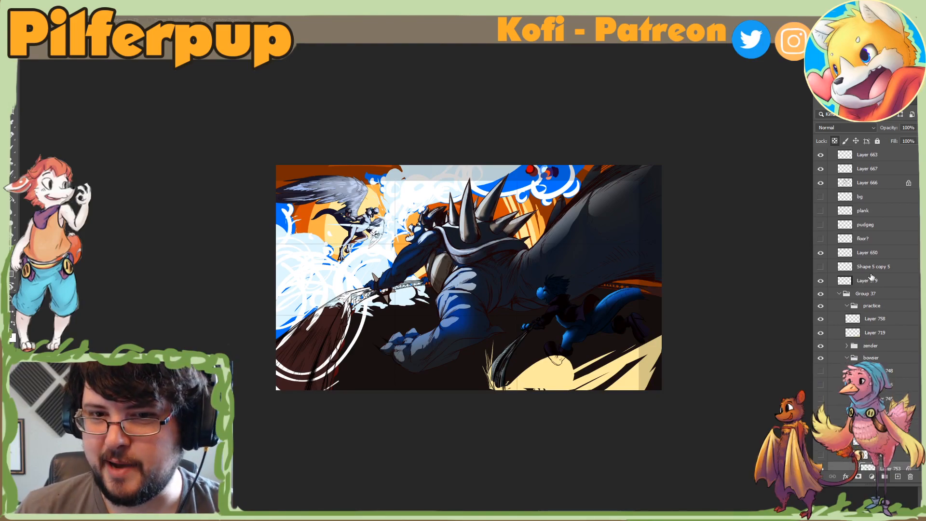
scroll(863, 289, "down", 10)
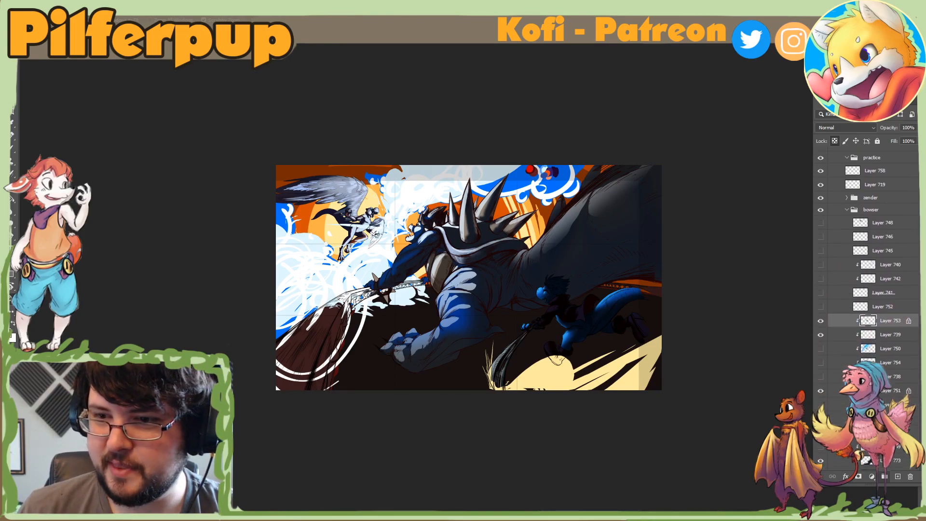
scroll(902, 316, "down", 1)
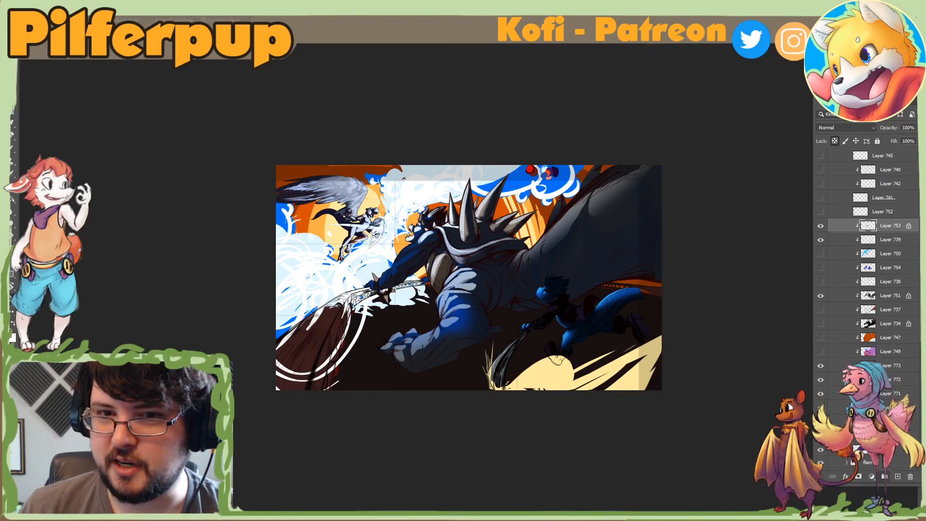
scroll(869, 290, "up", 7)
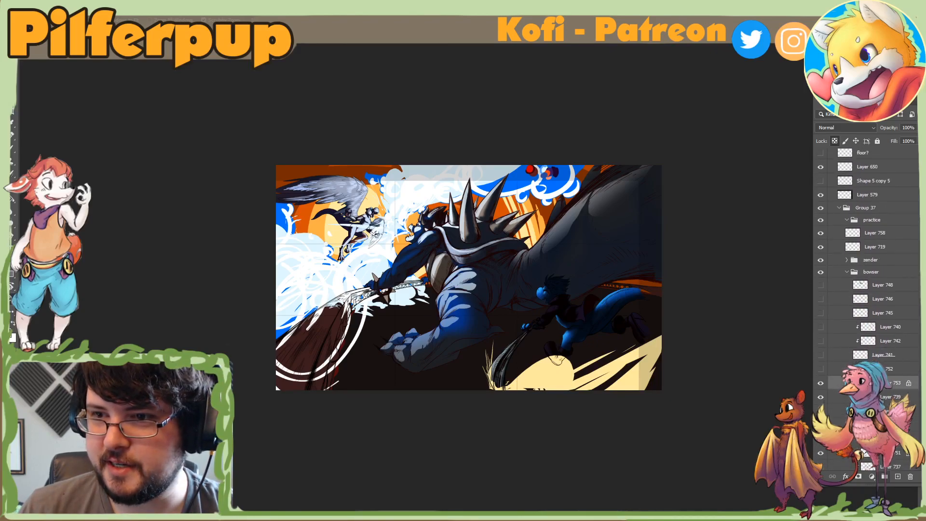
left_click(847, 272)
left_click(848, 260)
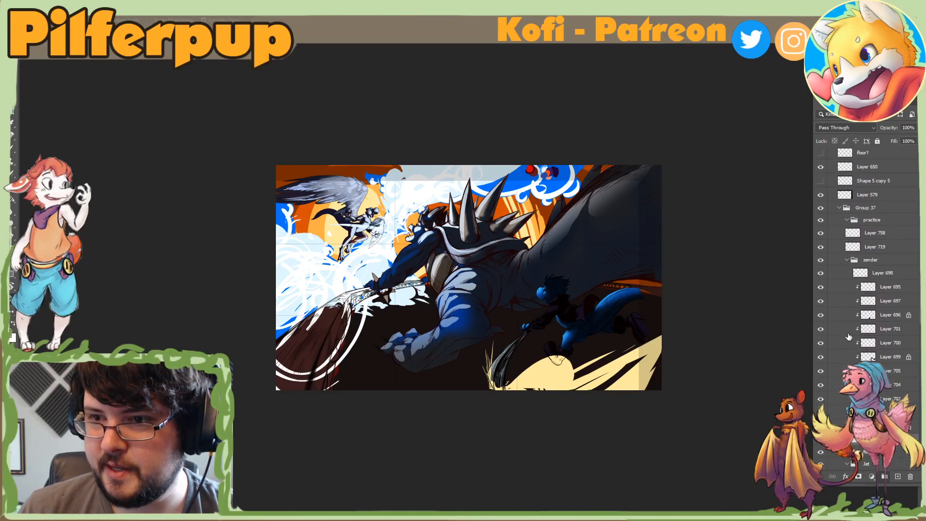
left_click(900, 478)
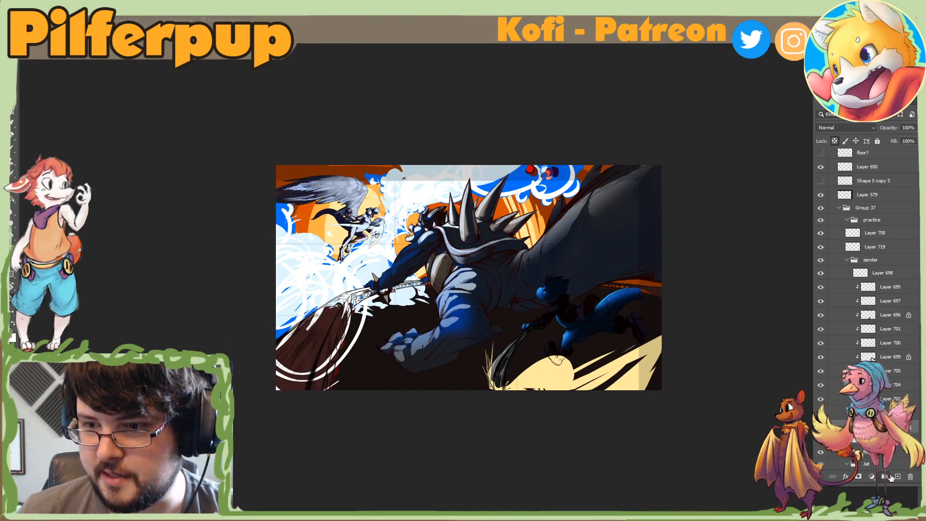
mouse_move(892, 426)
left_mouse_down()
mouse_move(879, 276)
mouse_move(825, 285)
left_mouse_up()
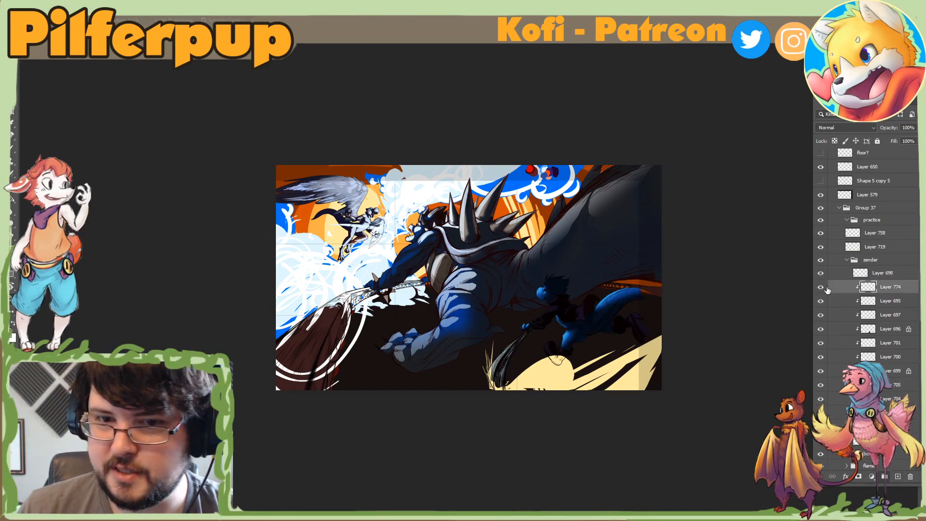